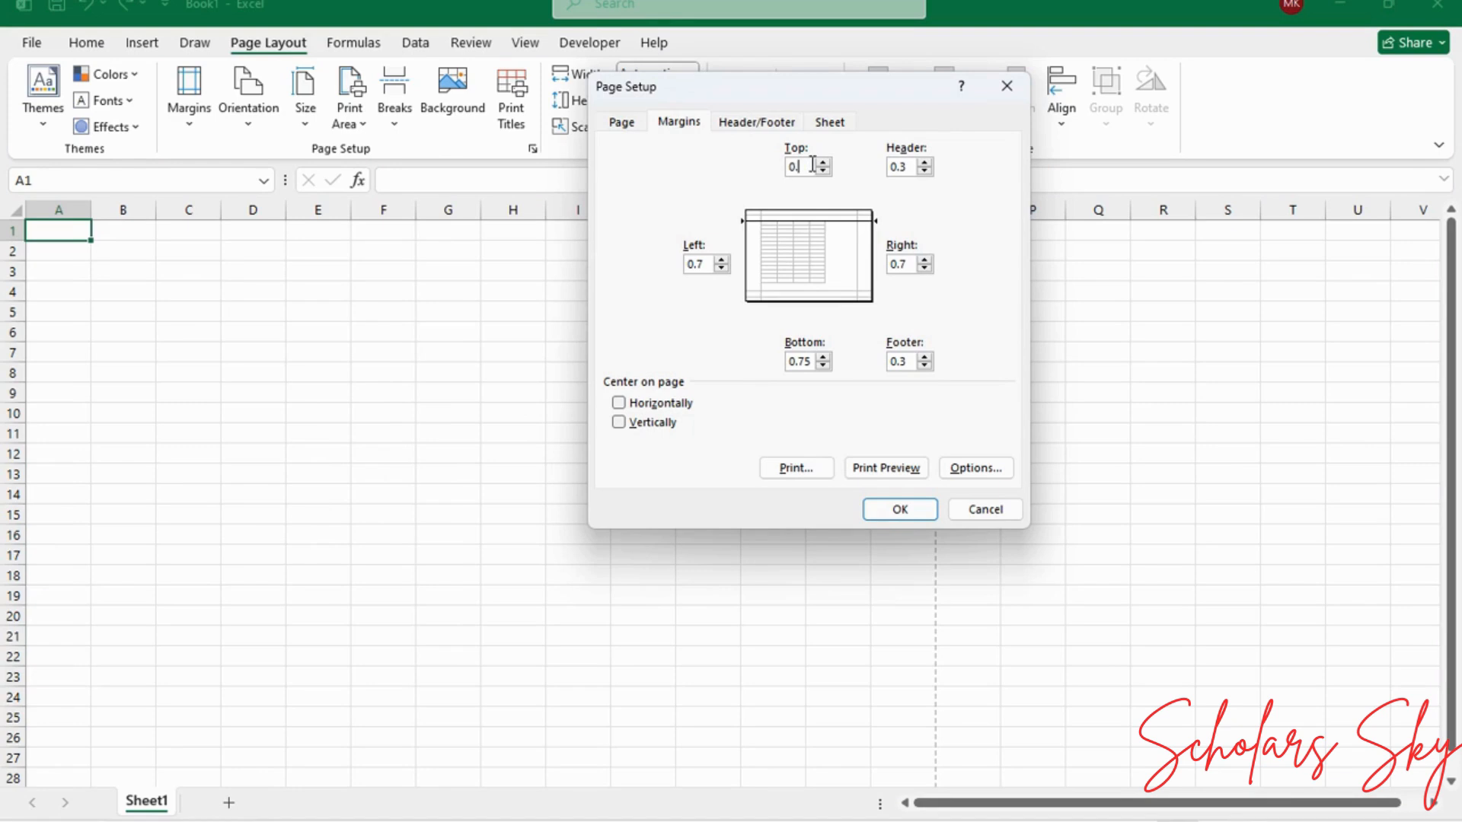
Step: Set the top, left and right page margins to 0.25 and bottom to 0.5, and center the page content horizontally and vertically
{"action": "key", "text": "Tab"}
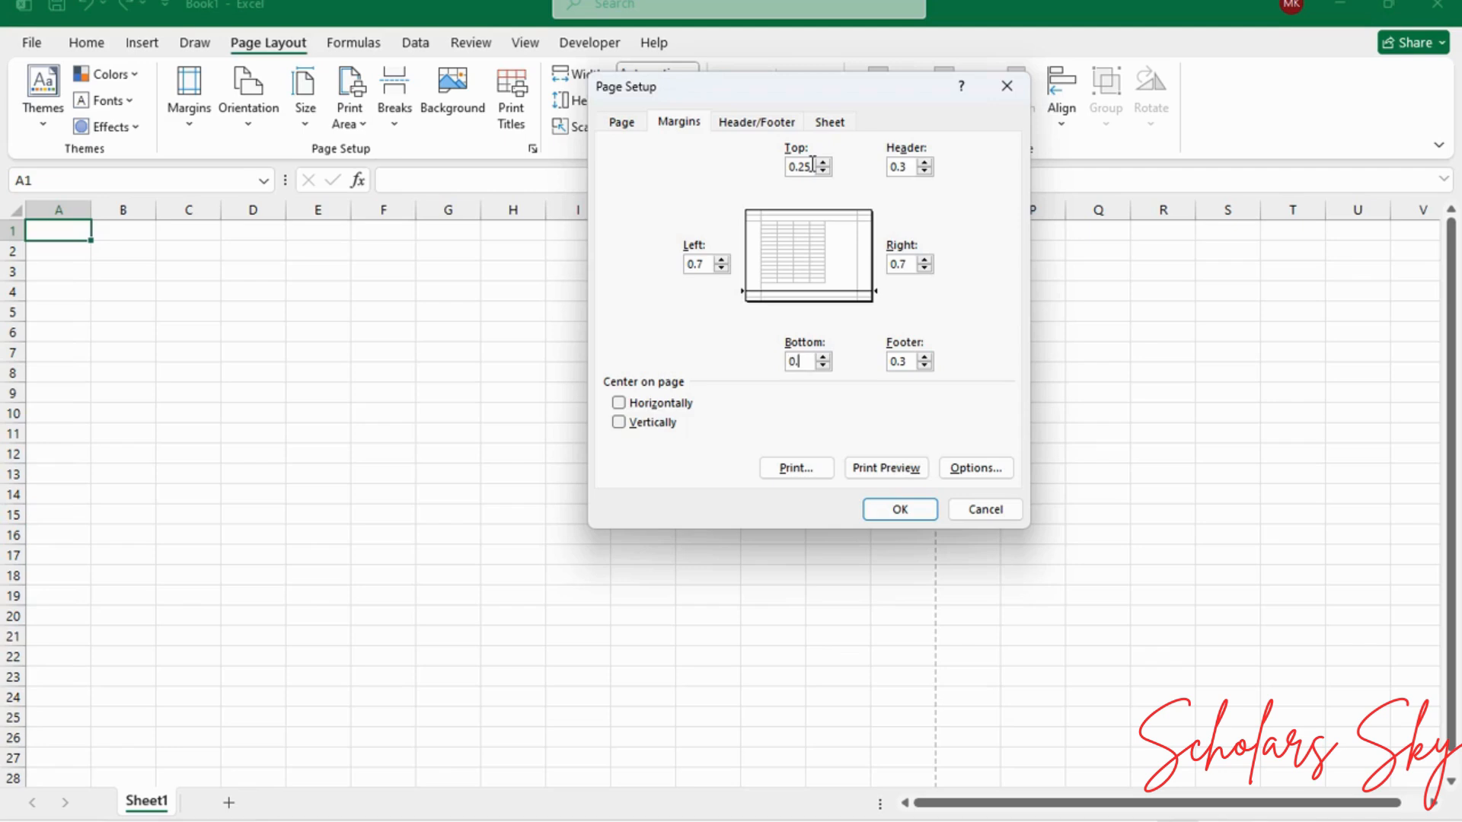
{"action": "key", "text": "Tab"}
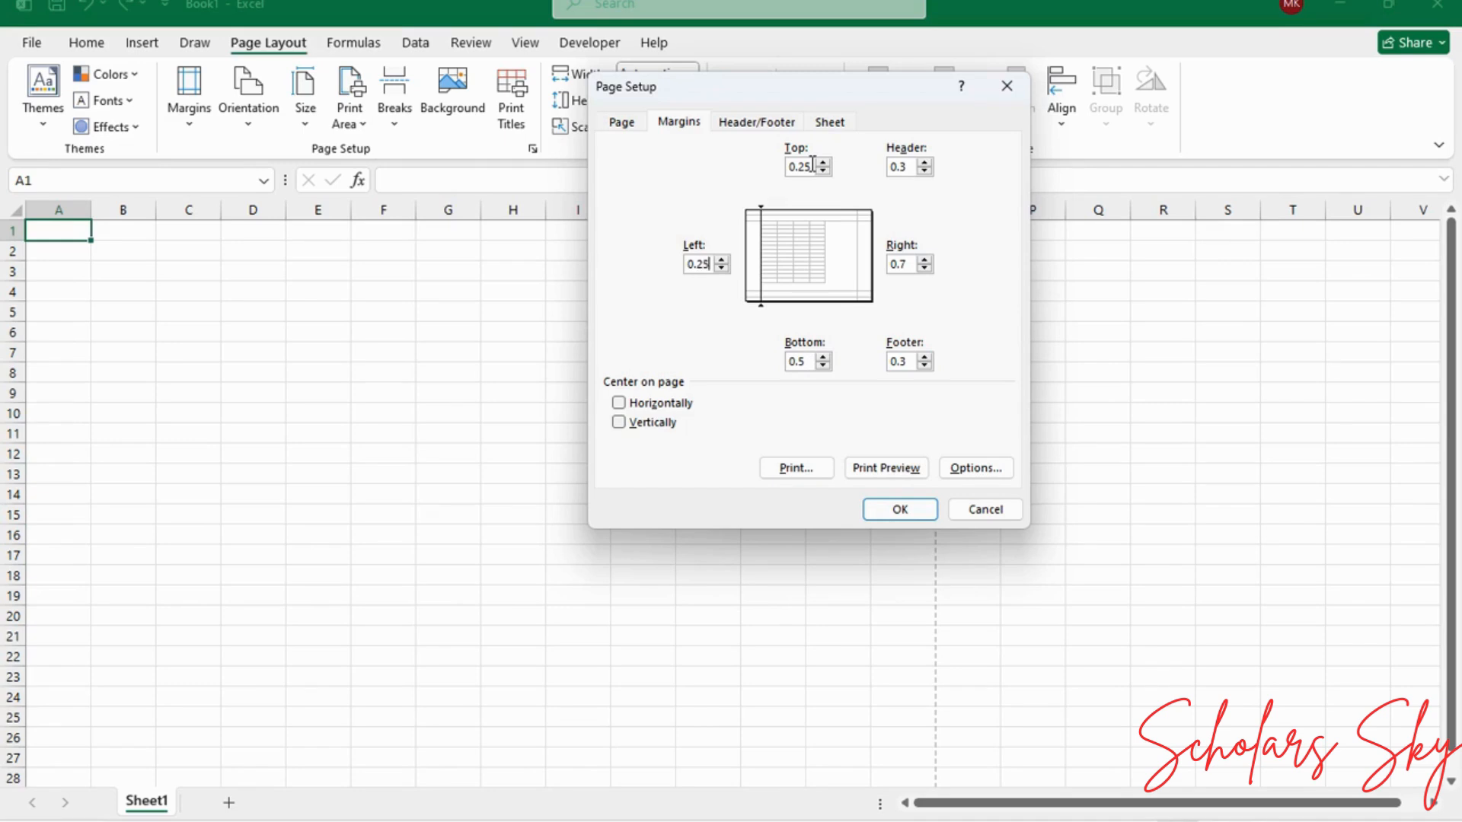
{"action": "key", "text": "Tab"}
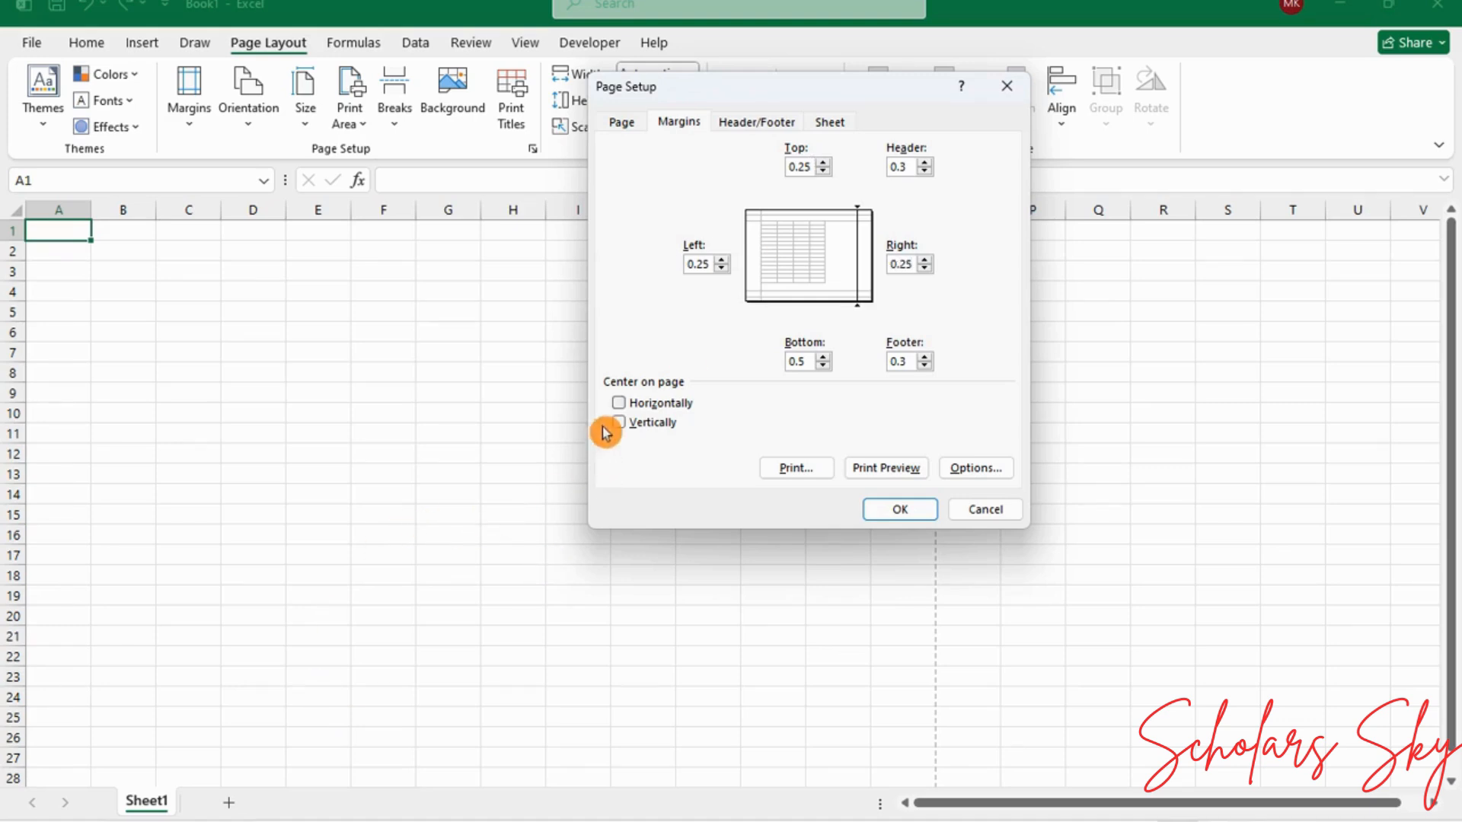
{"action": "left_click", "coordinate": [618, 403]}
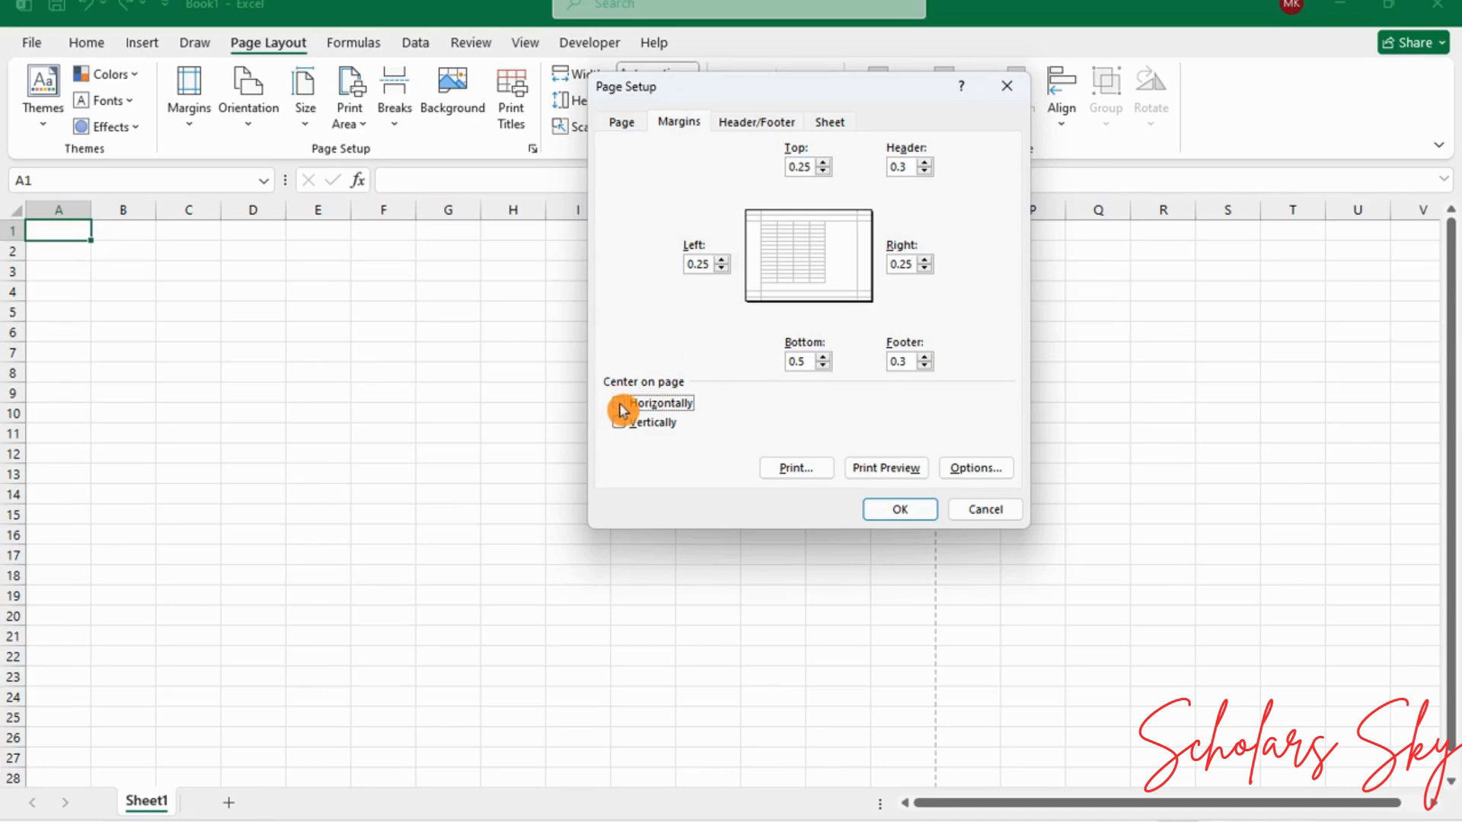
{"action": "left_click", "coordinate": [636, 426]}
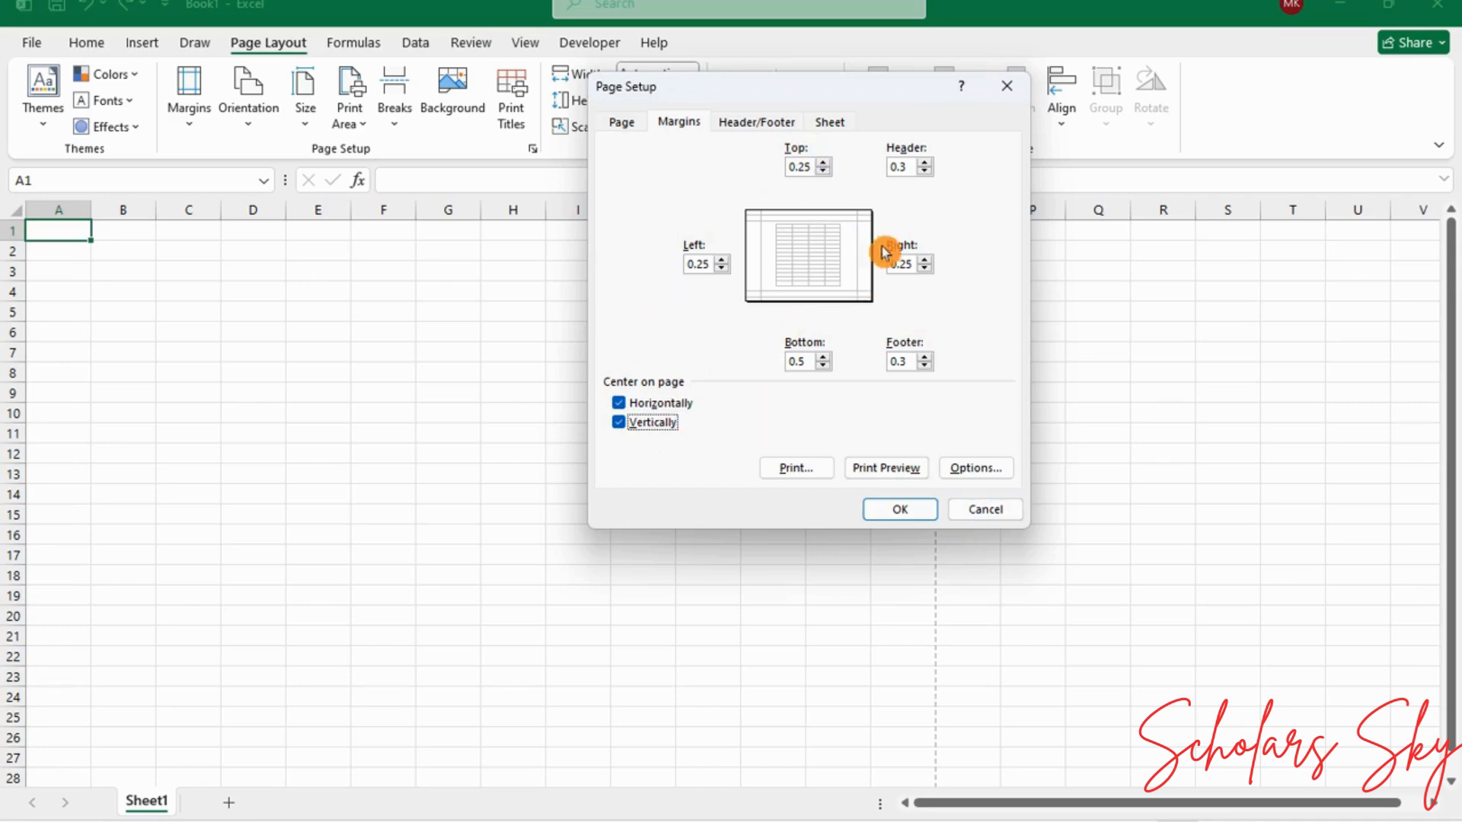
{"action": "left_click", "coordinate": [908, 509]}
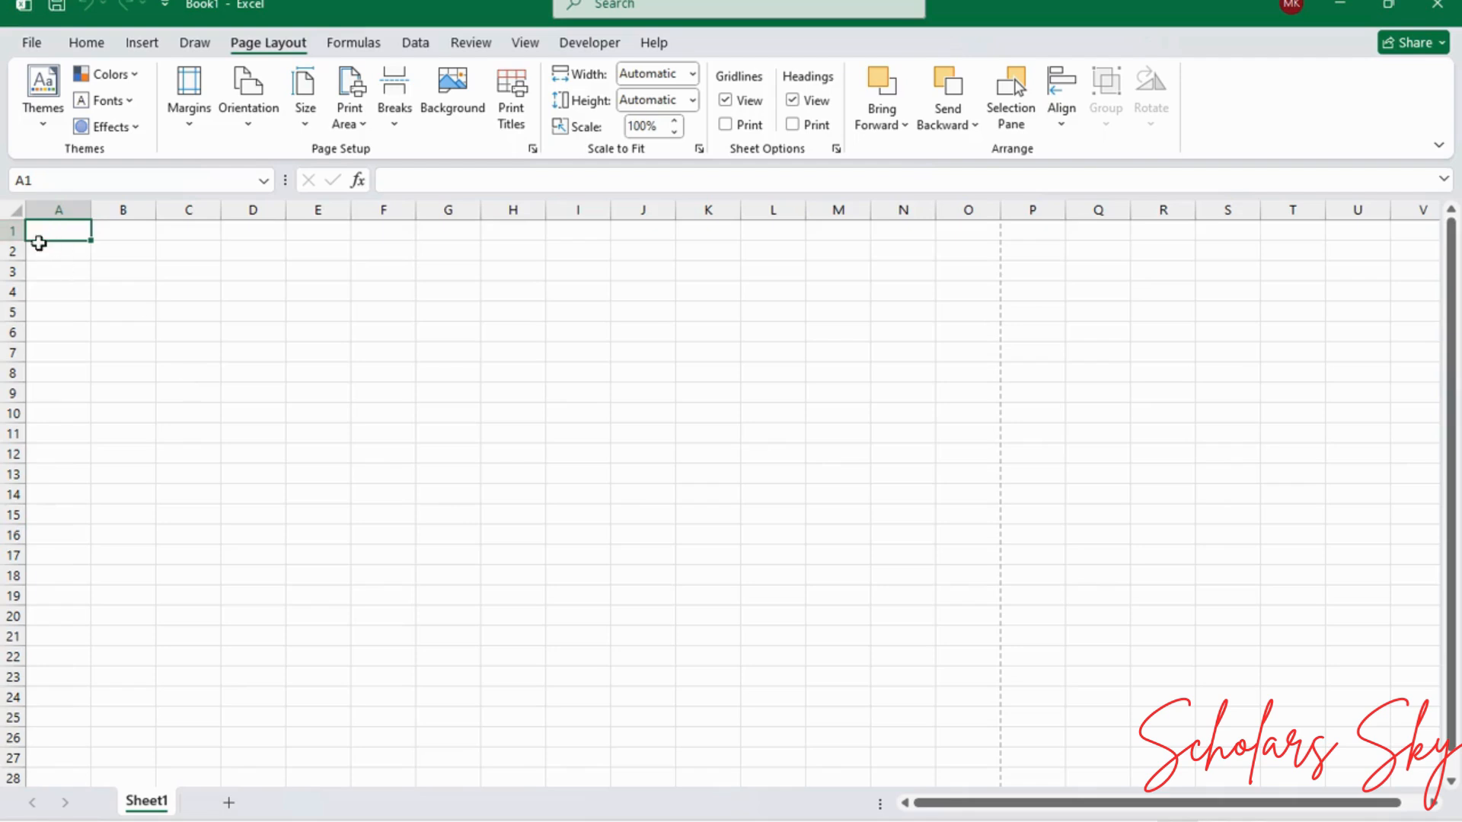
Step: Merge and center cells A1 through O1 across the printable page width
{"action": "left_click_drag", "start_coordinate": [52, 230], "coordinate": [982, 222]}
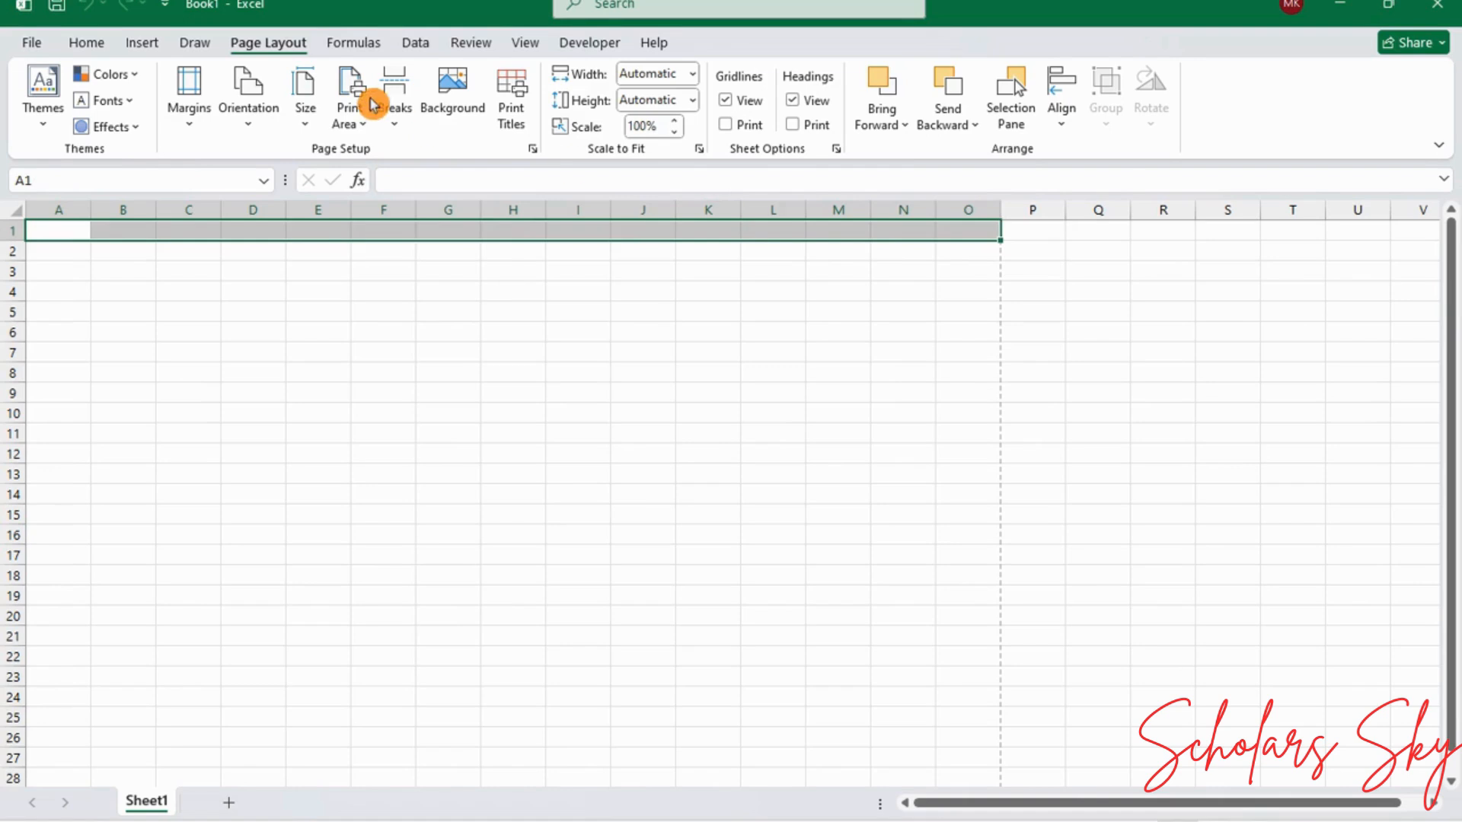
{"action": "left_click", "coordinate": [107, 43]}
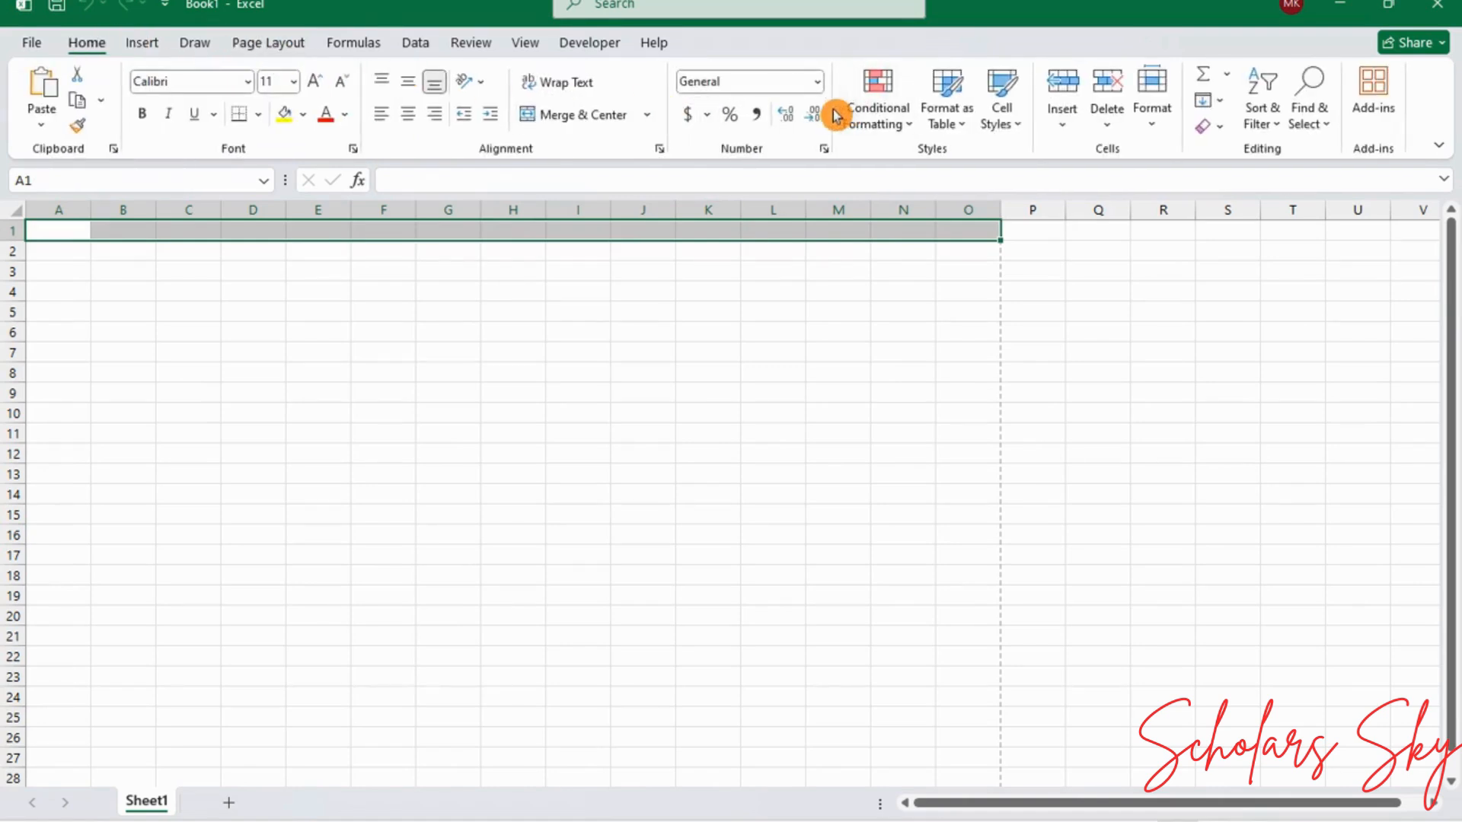
{"action": "left_click", "coordinate": [605, 114]}
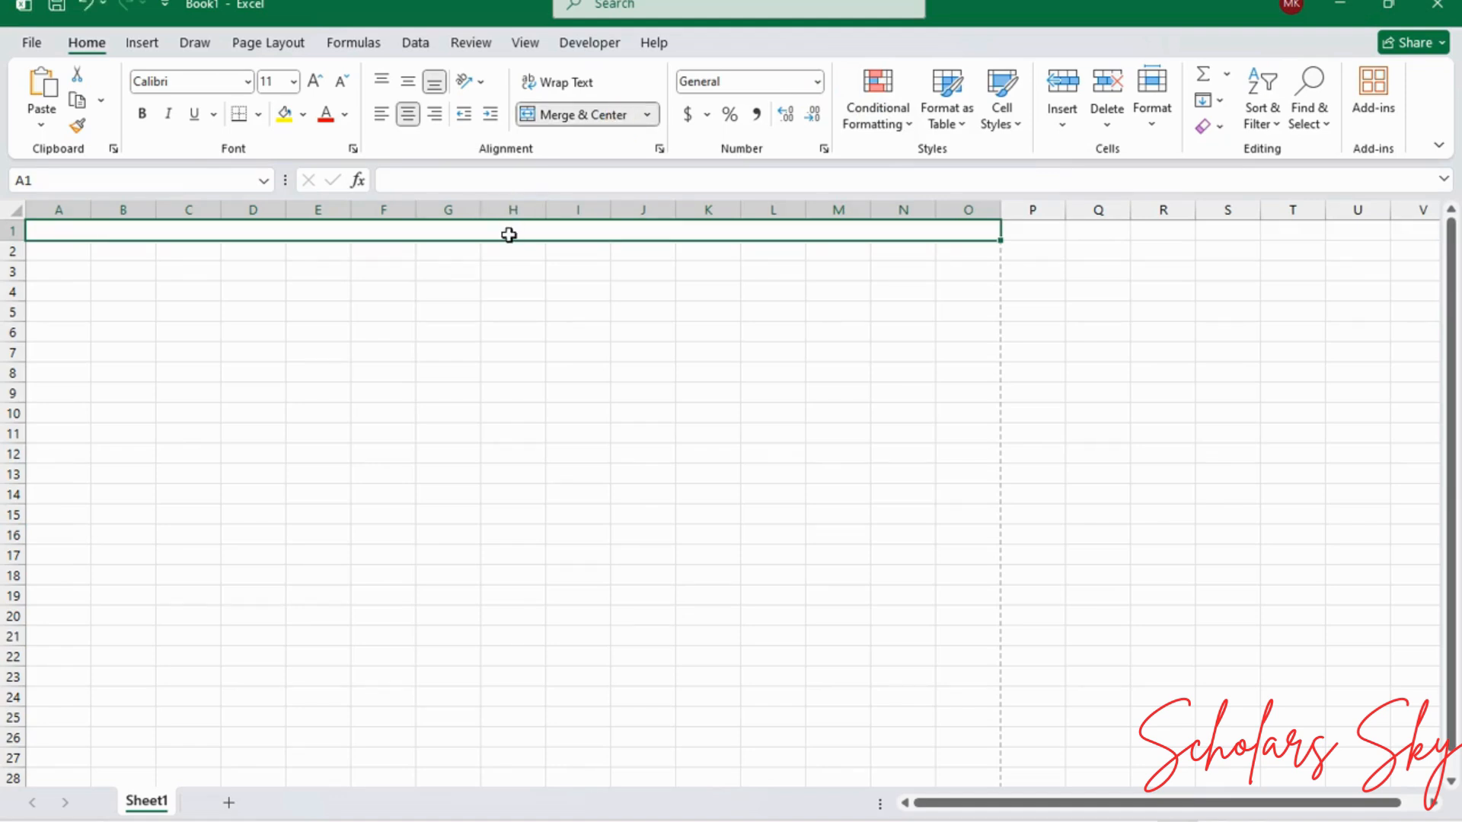
Step: Enter the title "Microsoft Excel Exercise-3" in the merged cell of row 1
{"action": "type", "text": "MN"}
{"action": "key", "text": "BackSpace"}
{"action": "key", "text": "BackSpace"}
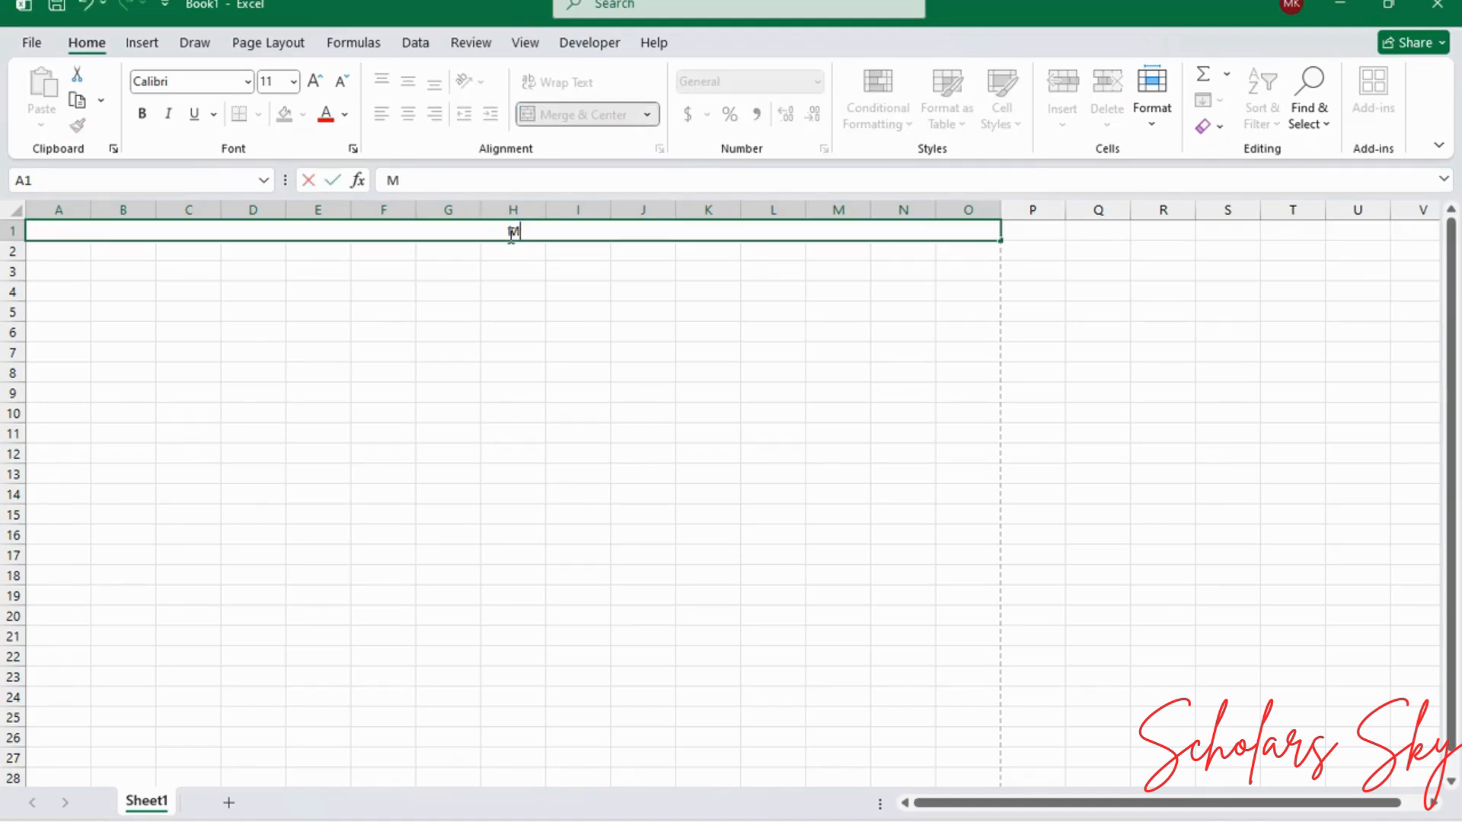
{"action": "type", "text": "icrosof"}
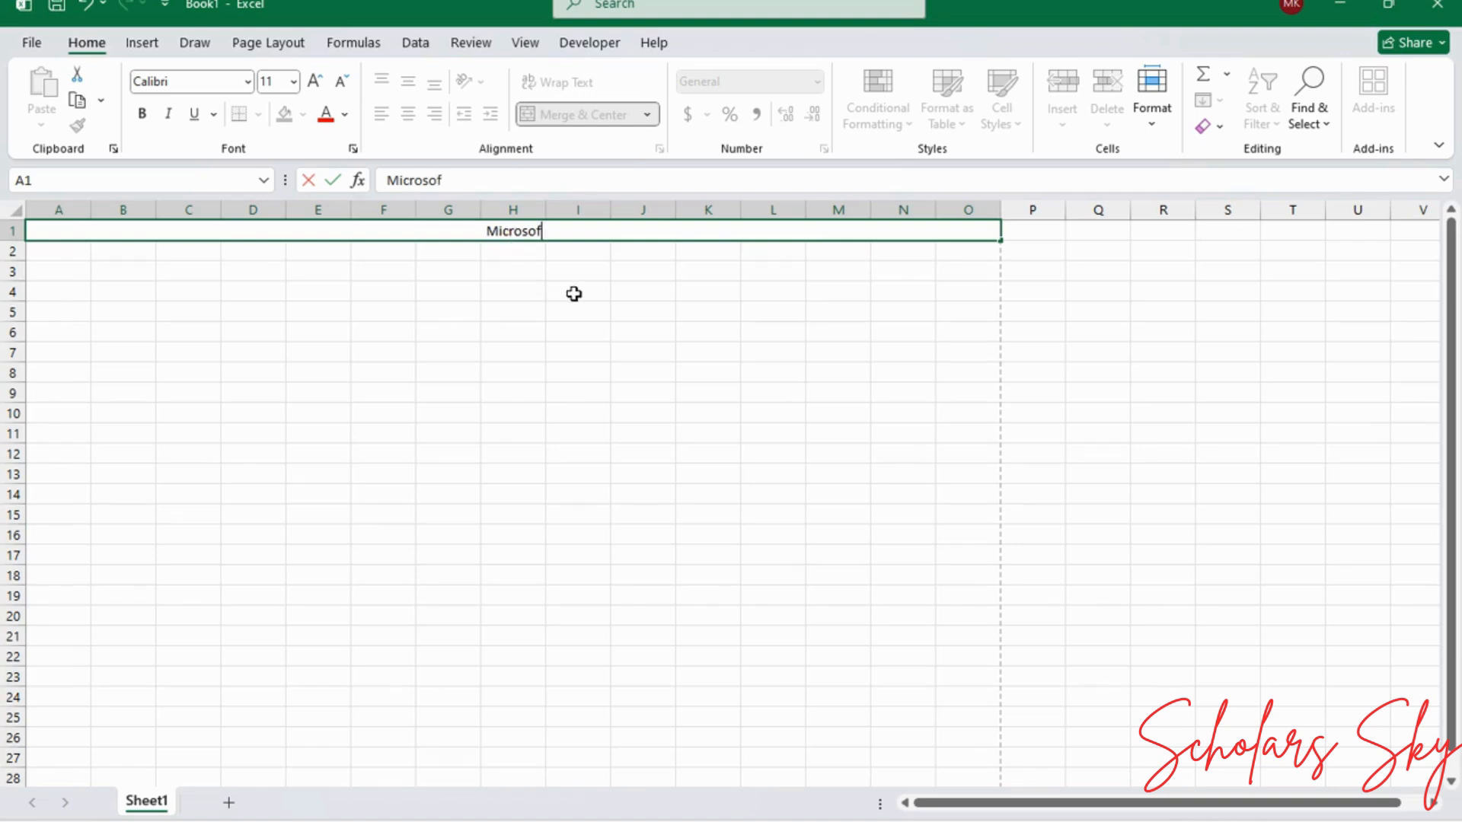
{"action": "type", "text": "t Excel Excers"}
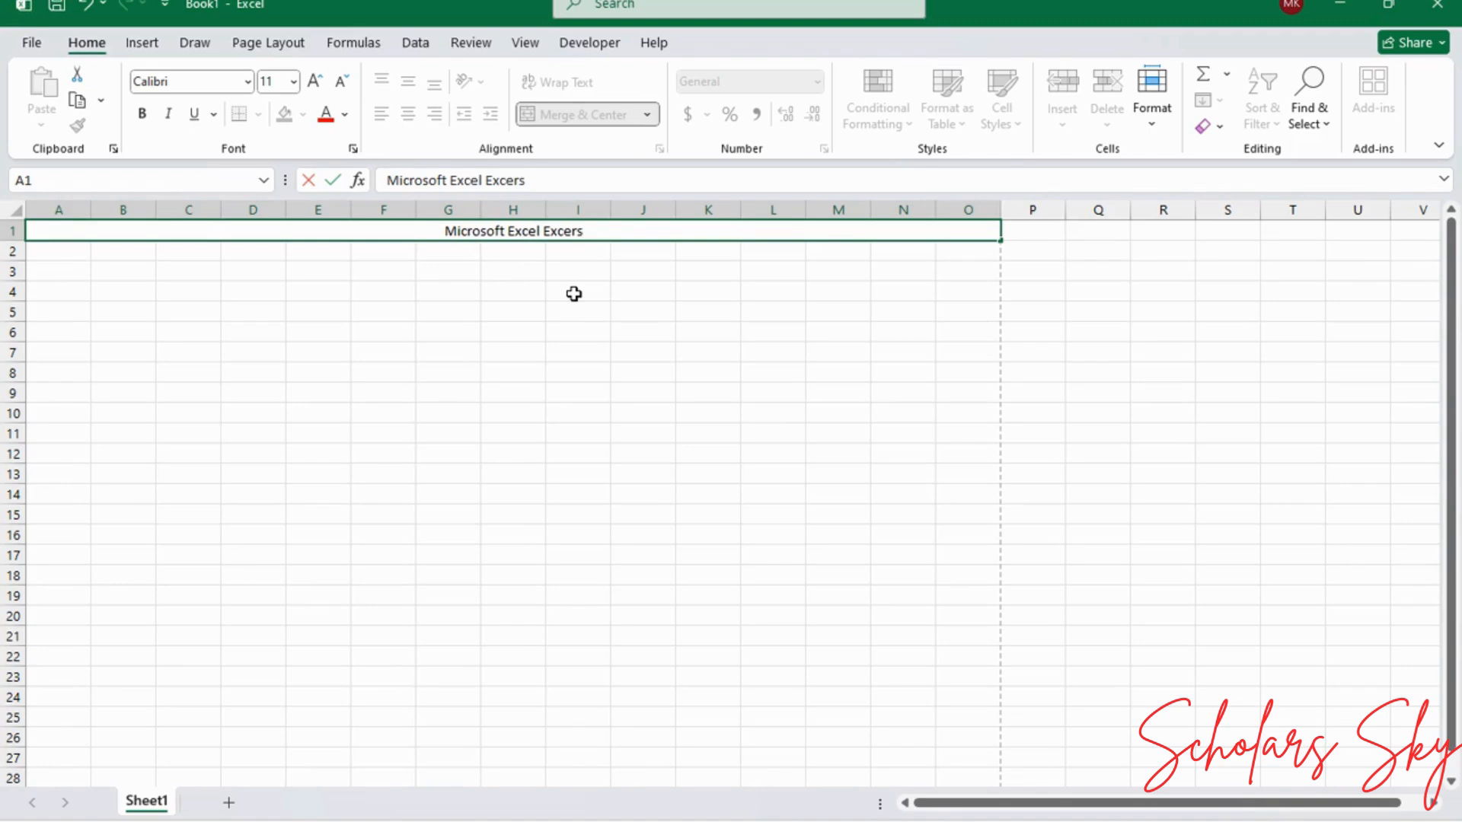
{"action": "key", "text": "BackSpace"}
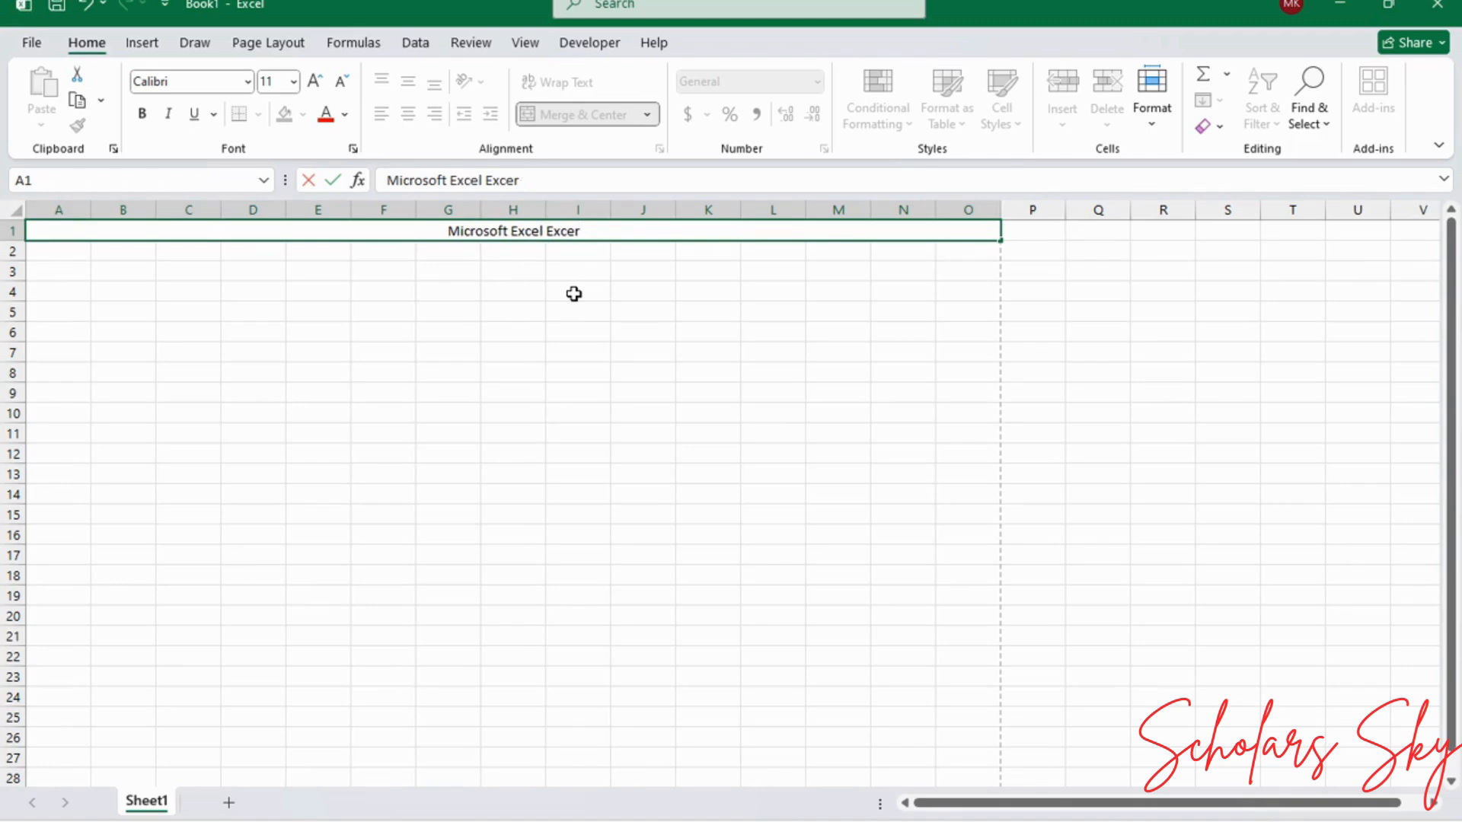
{"action": "type", "text": "s"}
{"action": "key", "text": "BackSpace"}
{"action": "type", "text": "cise-3"}
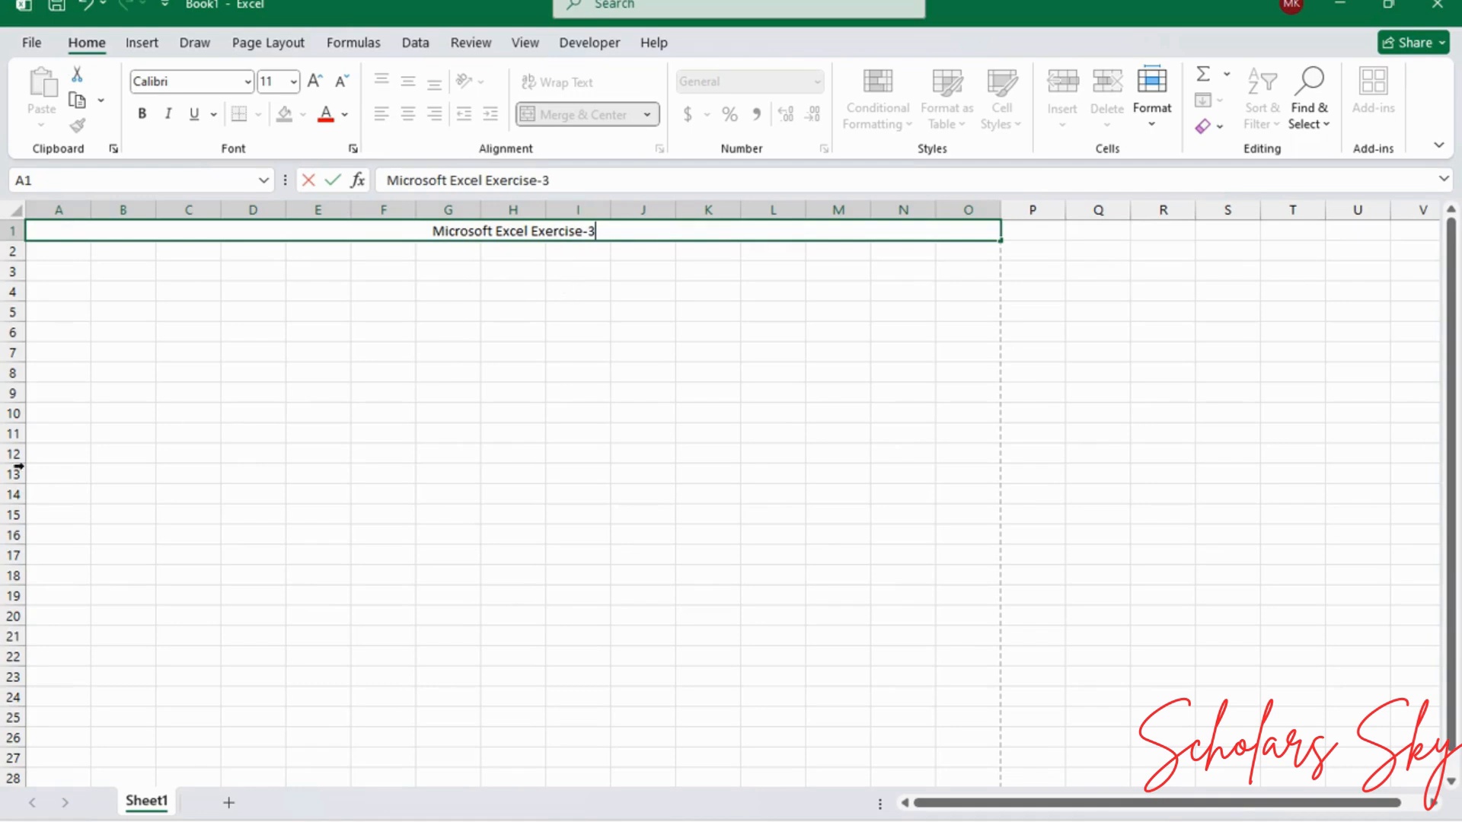
{"action": "left_click", "coordinate": [322, 252]}
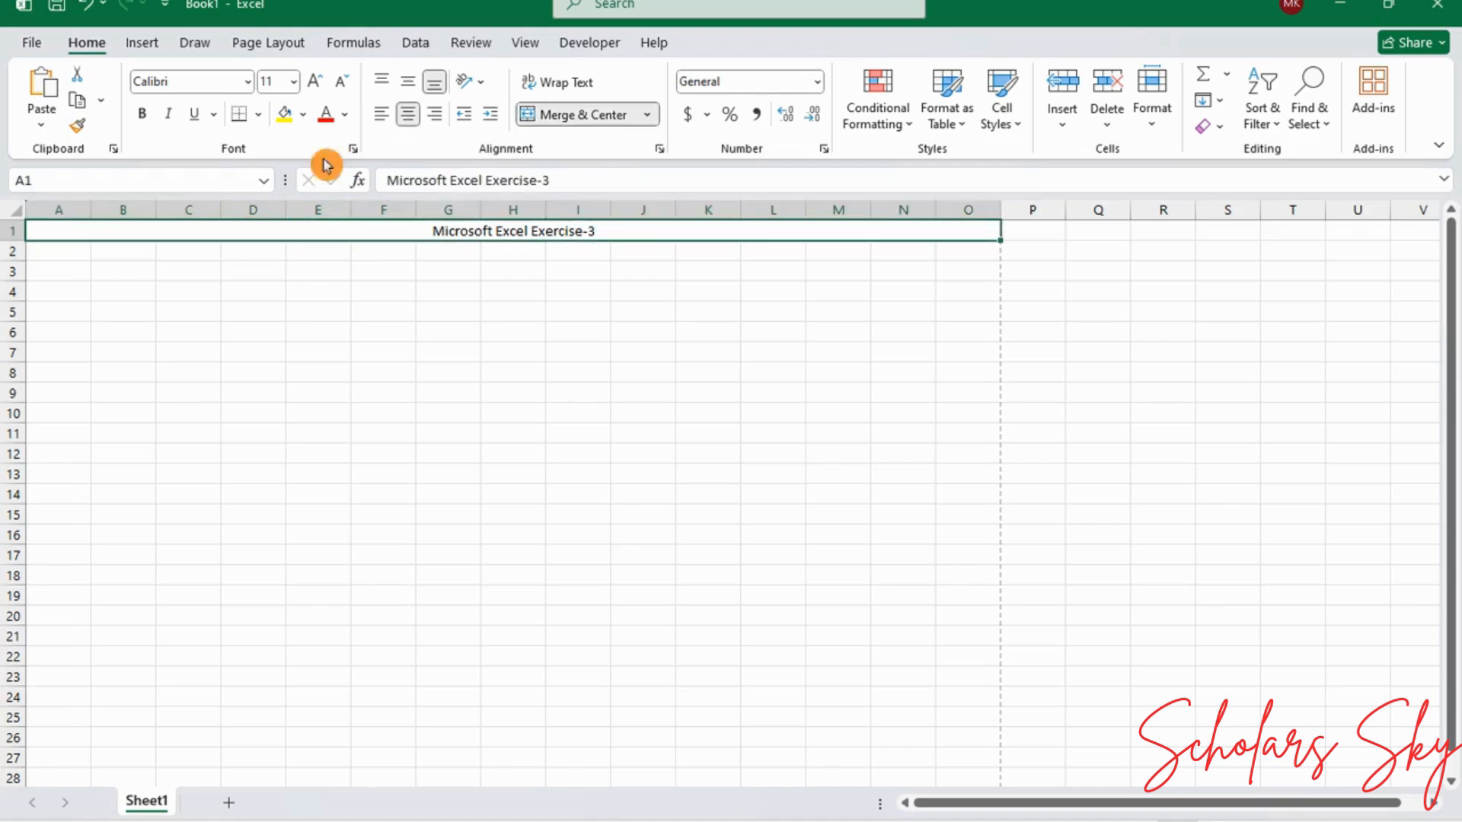
Step: Increase the font size of the row 1 title to 20
{"action": "left_click", "coordinate": [316, 84]}
{"action": "left_click", "coordinate": [316, 83]}
{"action": "left_click", "coordinate": [316, 84]}
{"action": "left_click", "coordinate": [316, 84]}
{"action": "left_click", "coordinate": [316, 84]}
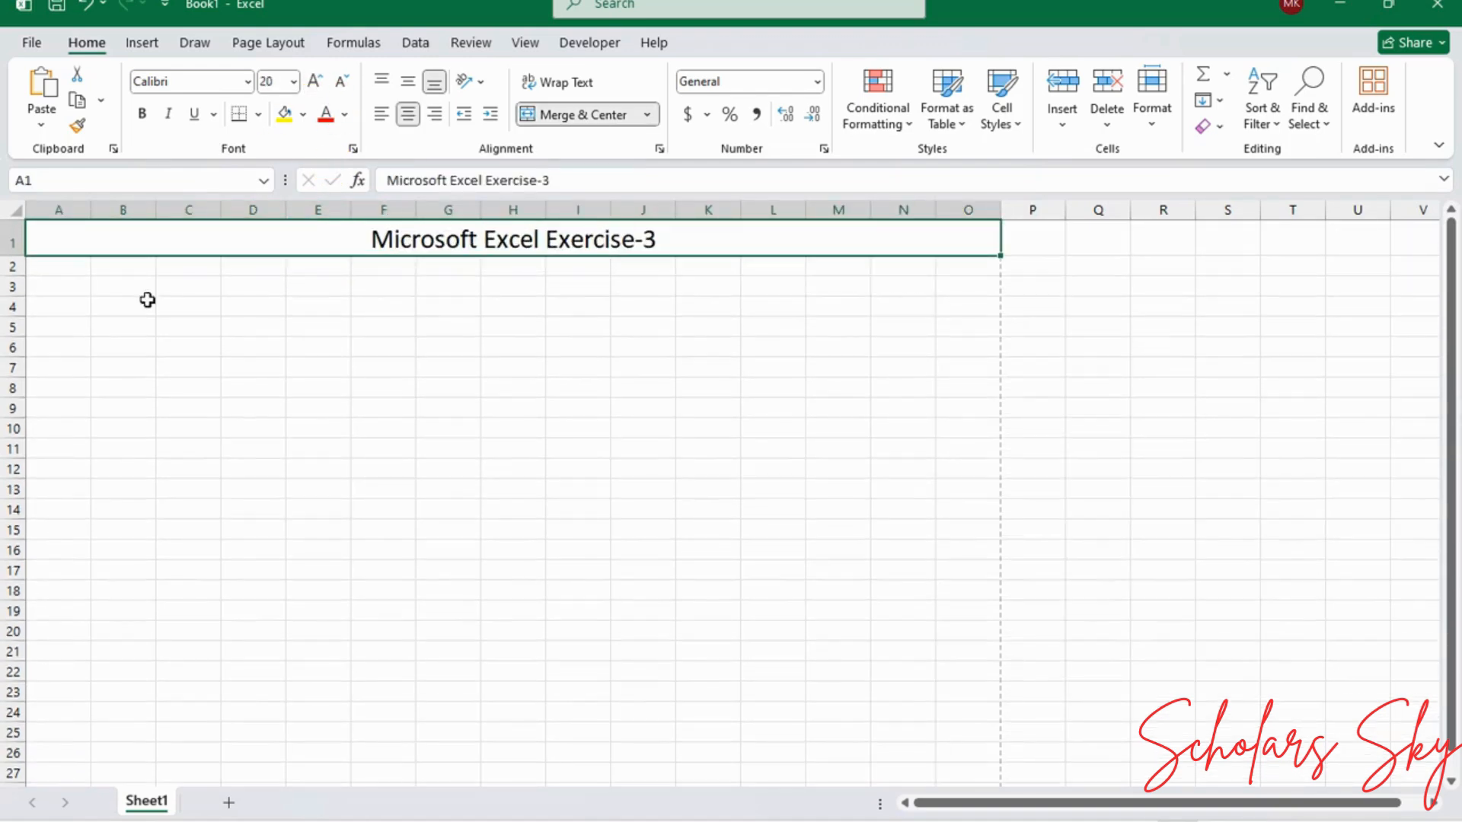
Step: Increase the height of row 2 to about double the default row height
{"action": "left_click", "coordinate": [60, 262]}
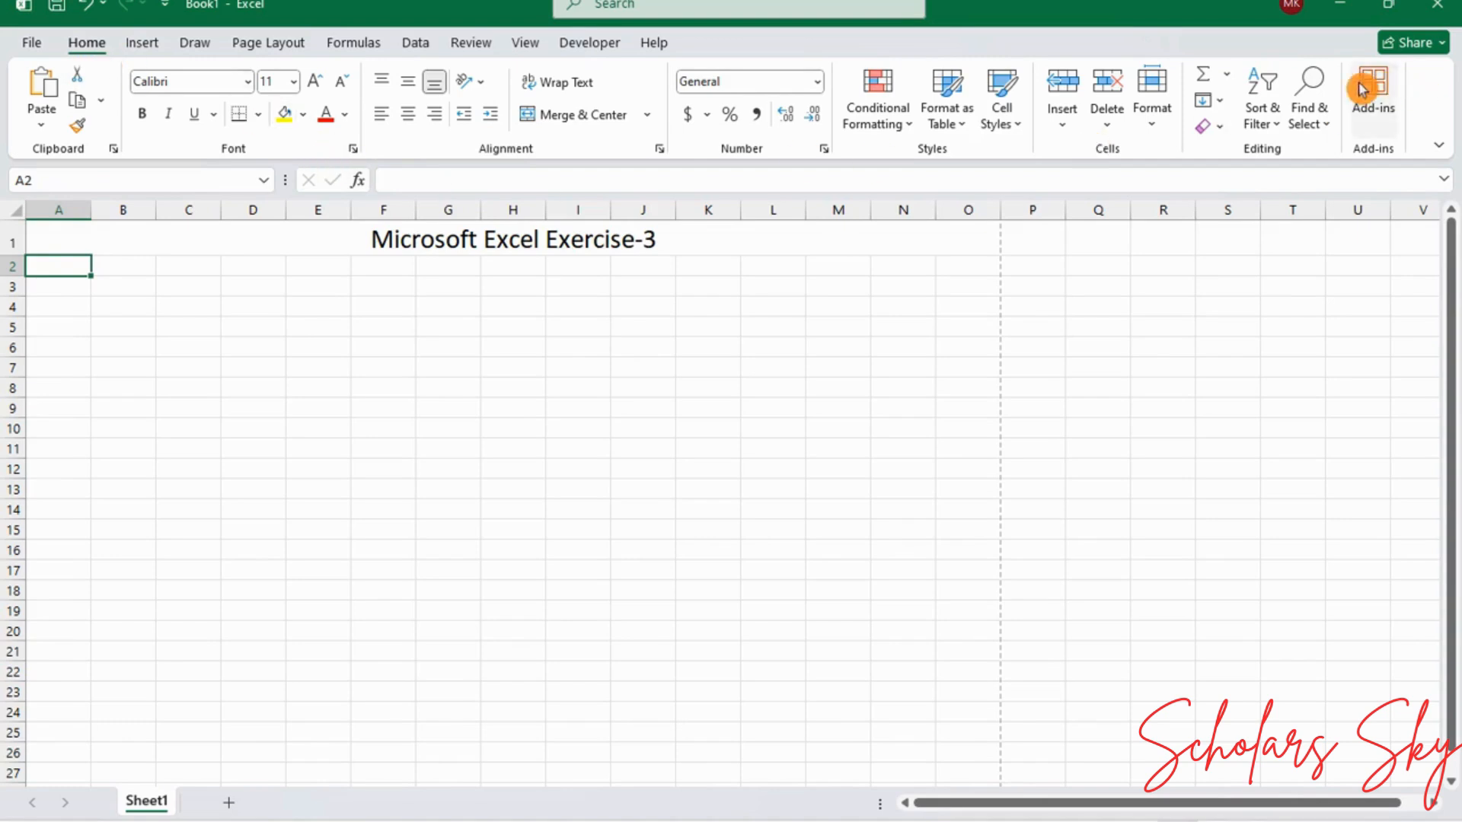
{"action": "left_click", "coordinate": [1151, 114]}
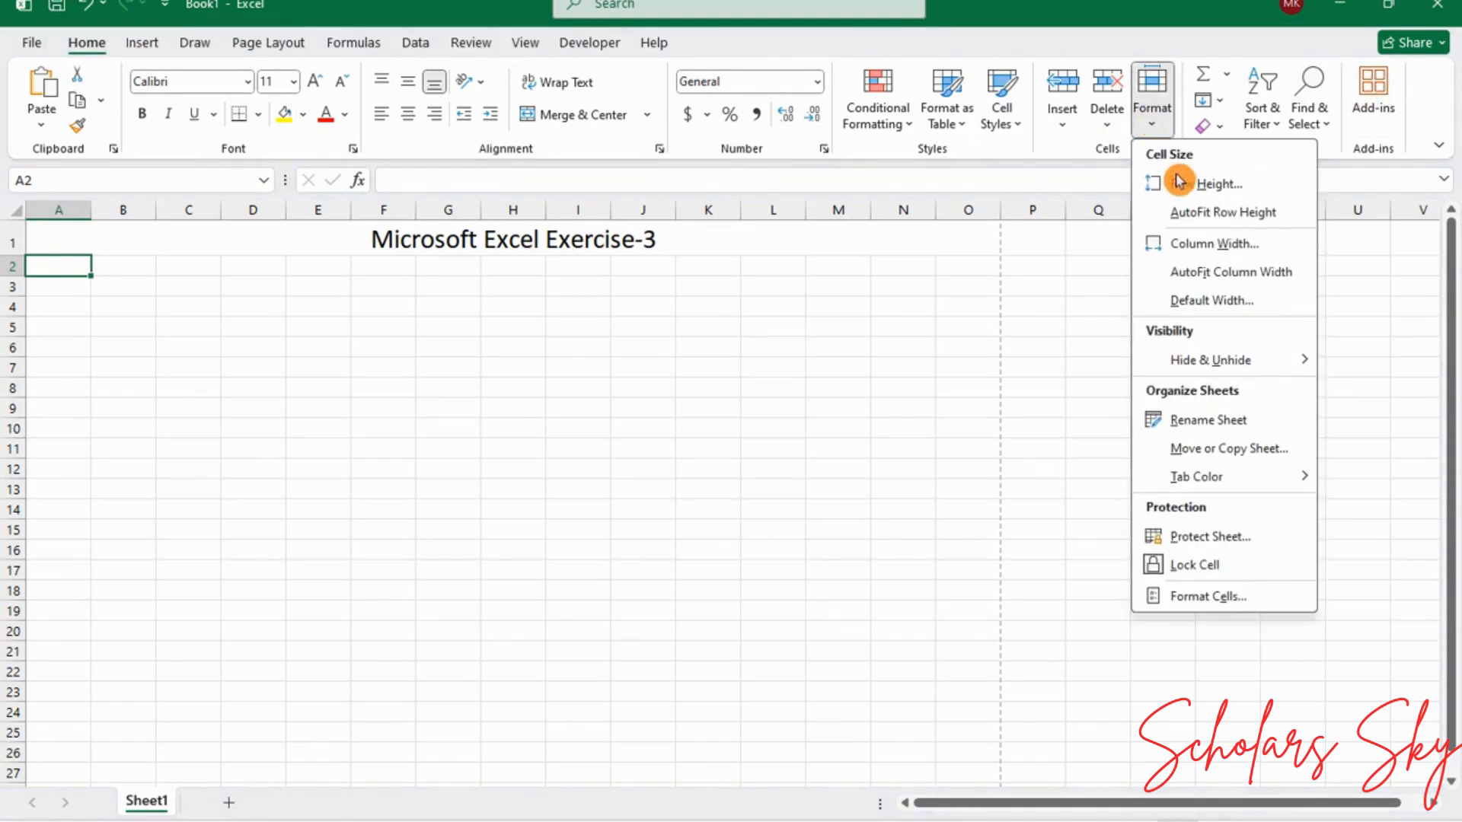
{"action": "left_click", "coordinate": [1185, 186]}
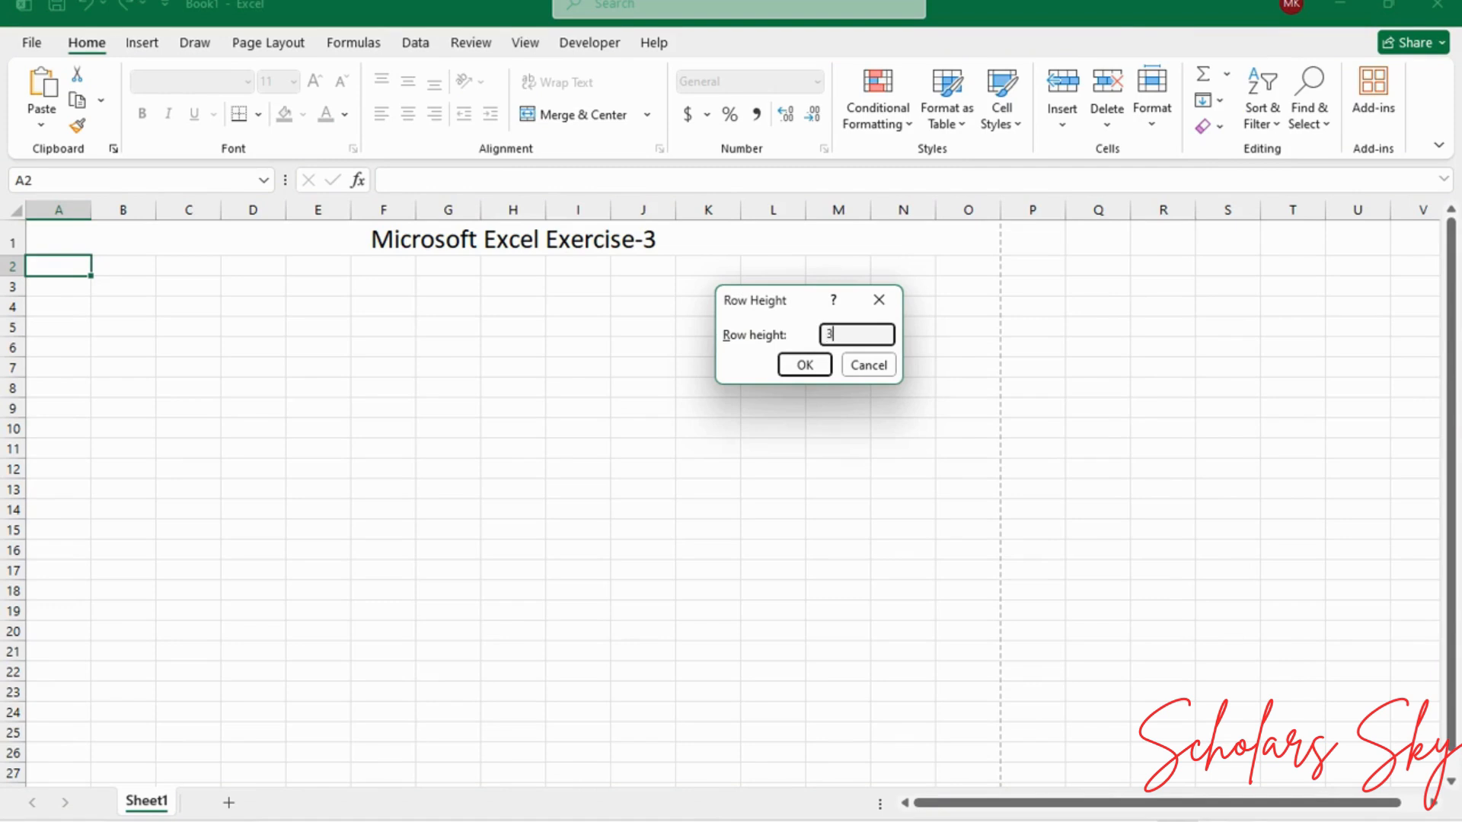
{"action": "key", "text": "Return"}
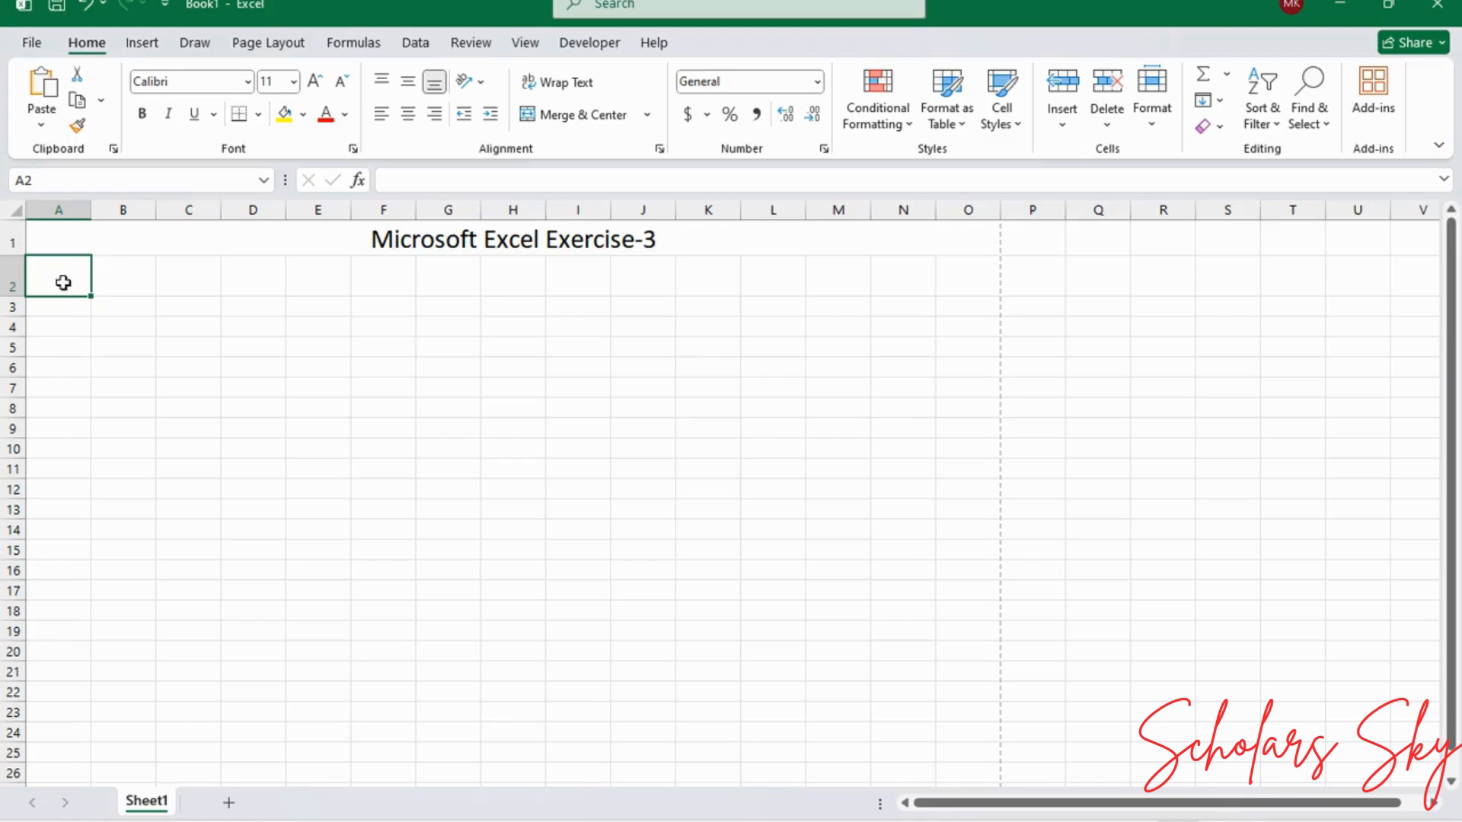
Step: Merge and center cells A2 through O2, and select cell A3
{"action": "left_click_drag", "start_coordinate": [74, 274], "coordinate": [962, 284]}
{"action": "left_click", "coordinate": [585, 116]}
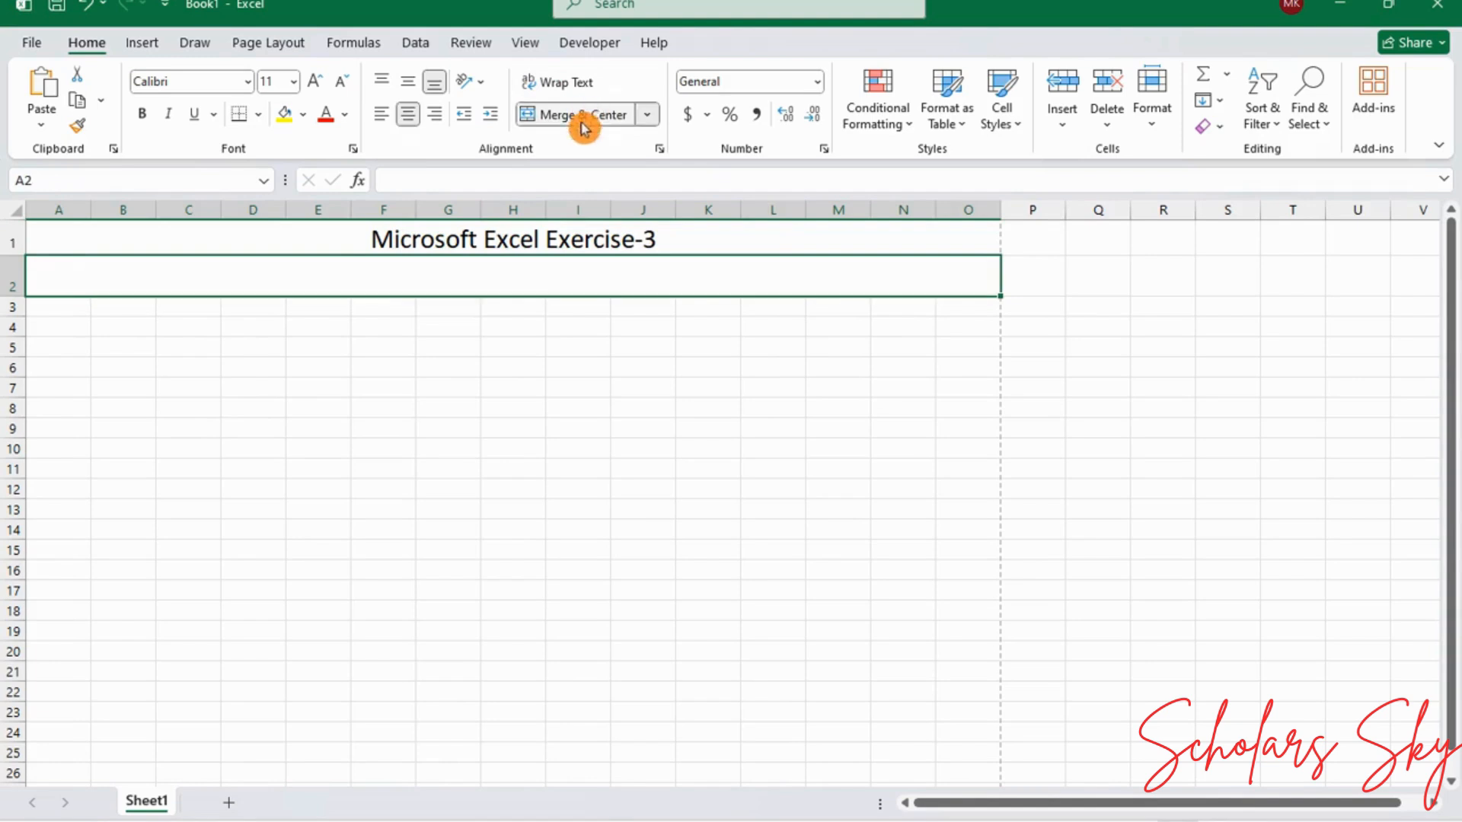
{"action": "left_click", "coordinate": [59, 310]}
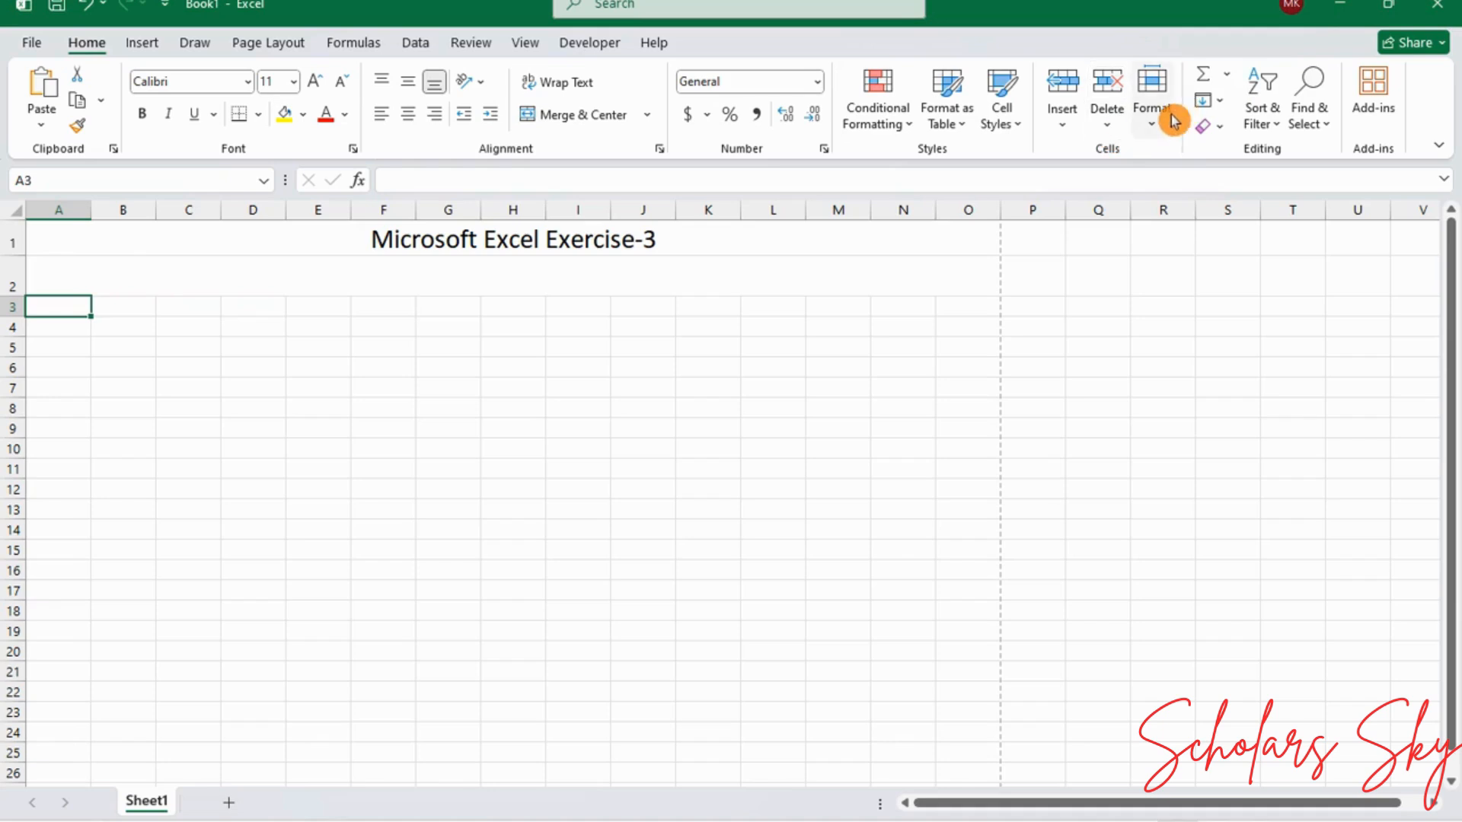
{"action": "left_click", "coordinate": [1152, 91]}
{"action": "left_click", "coordinate": [1157, 186]}
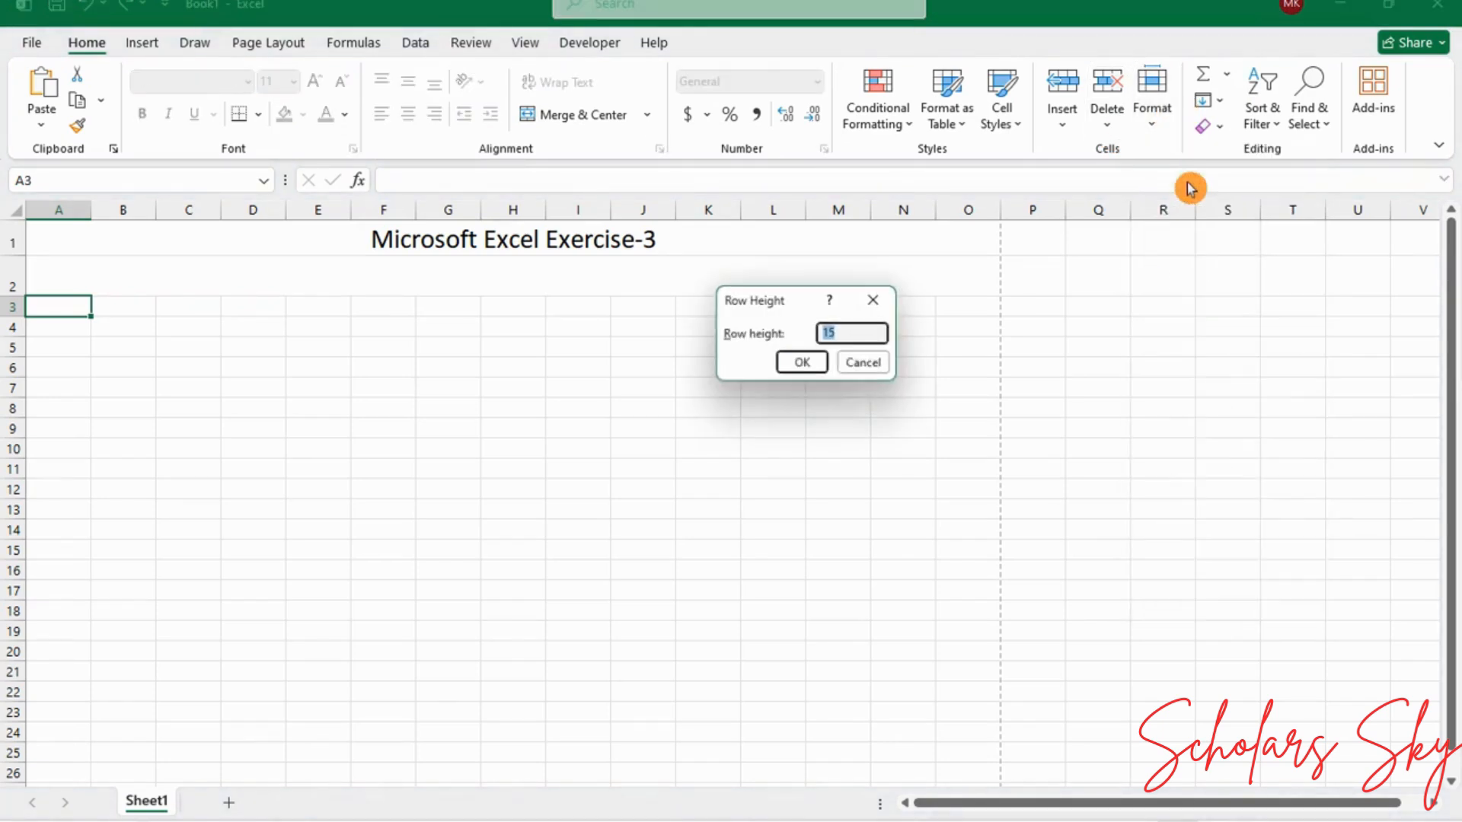
{"action": "key", "text": "Escape"}
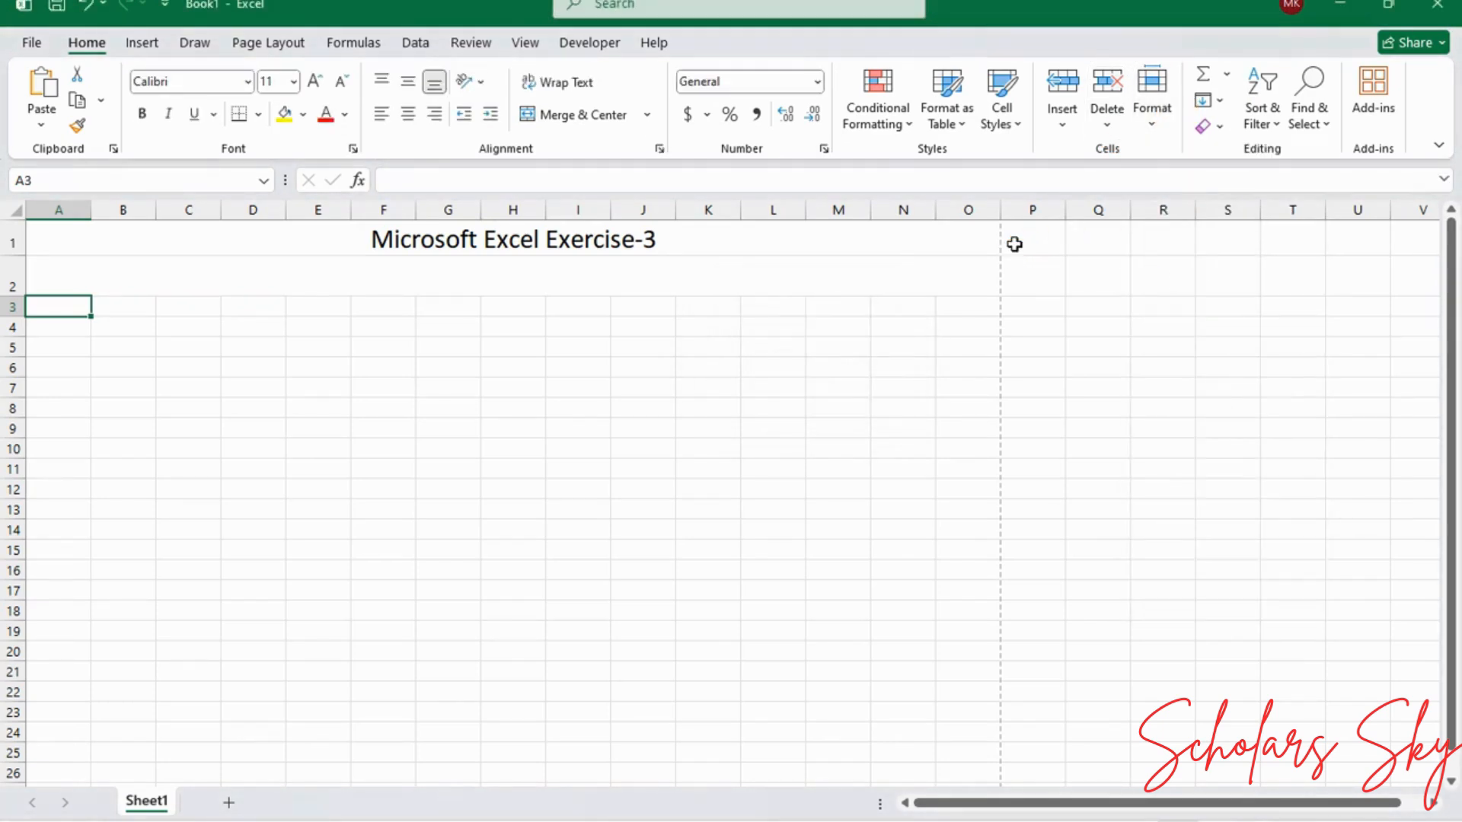
Step: Set the height of row 3 to 45
{"action": "left_click", "coordinate": [1152, 114]}
{"action": "left_click", "coordinate": [1201, 184]}
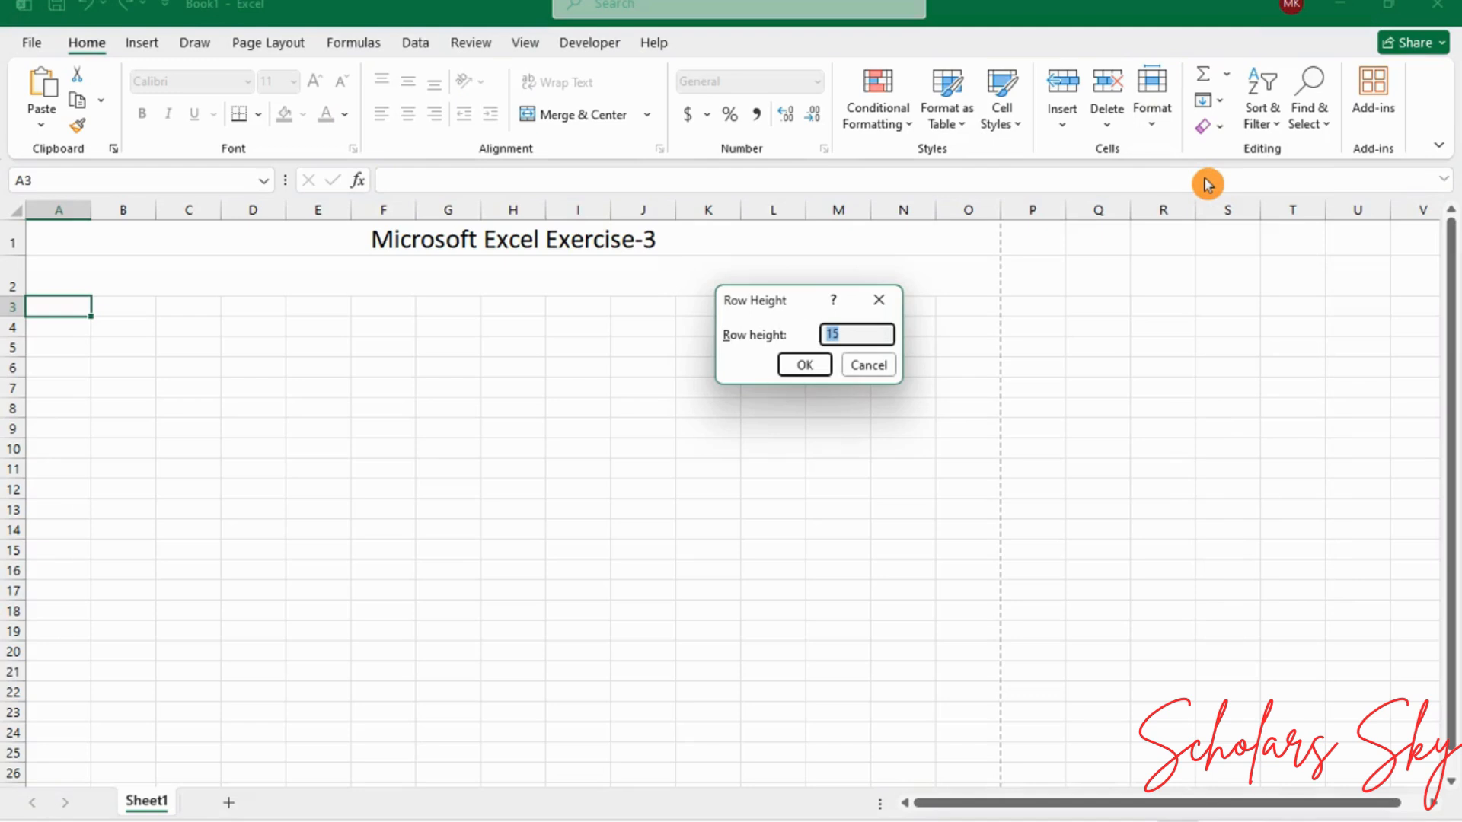
{"action": "type", "text": "45"}
{"action": "key", "text": "Return"}
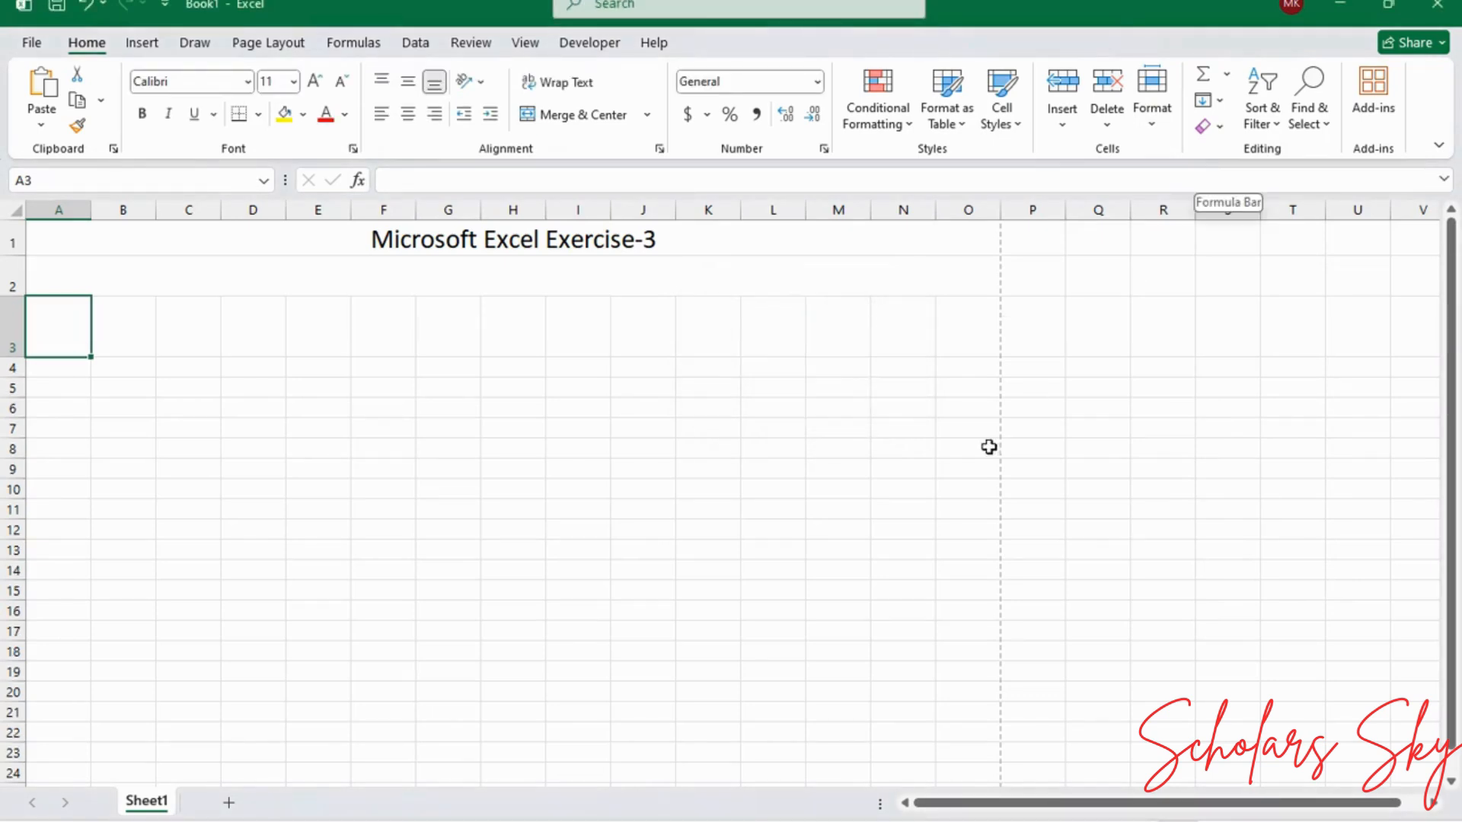
Step: Enter the company name "S. Kumar Pvt.ltd" in the merged cell of row 2
{"action": "left_click", "coordinate": [150, 280]}
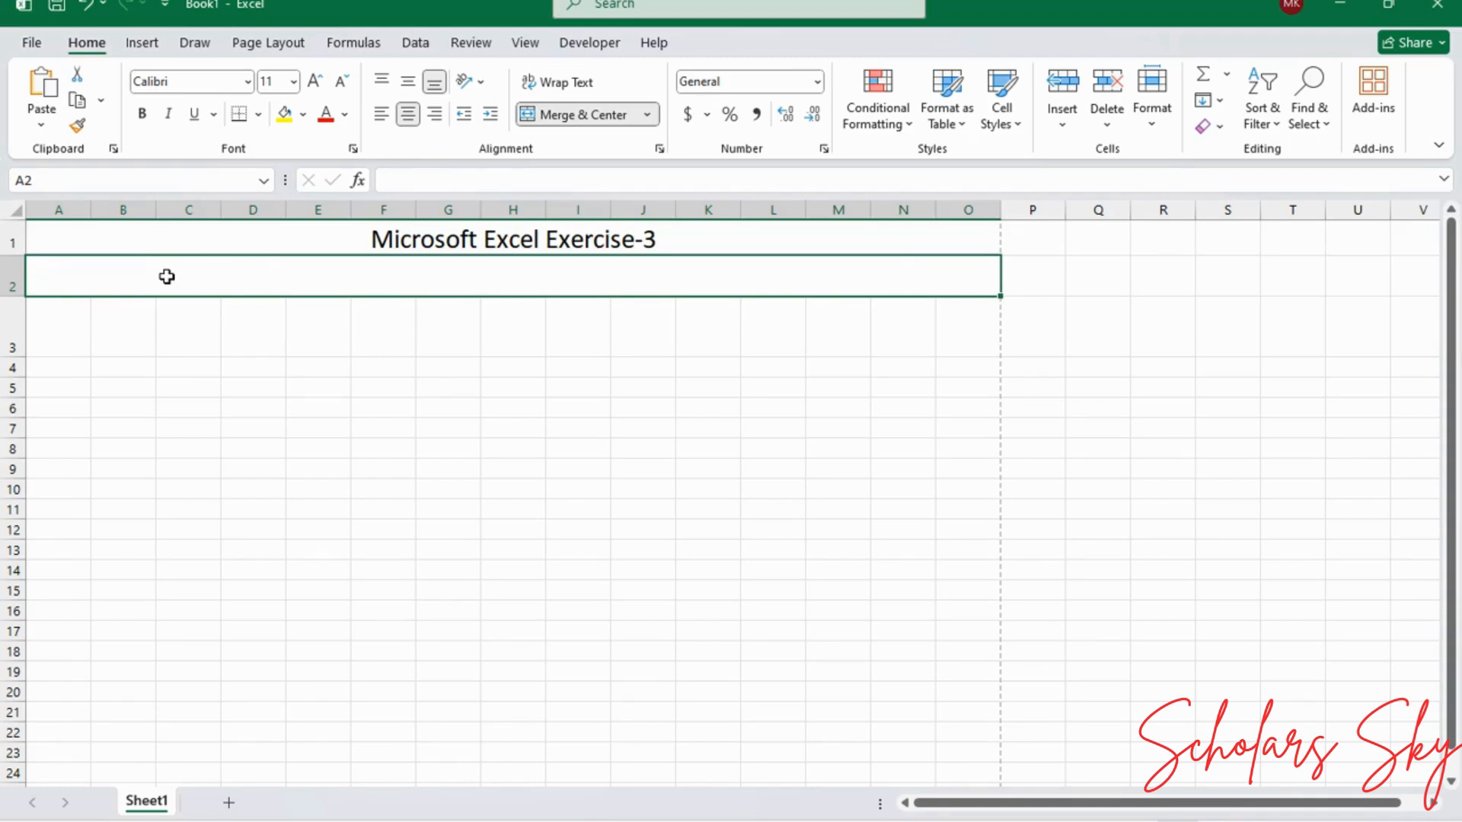
{"action": "type", "text": "S"}
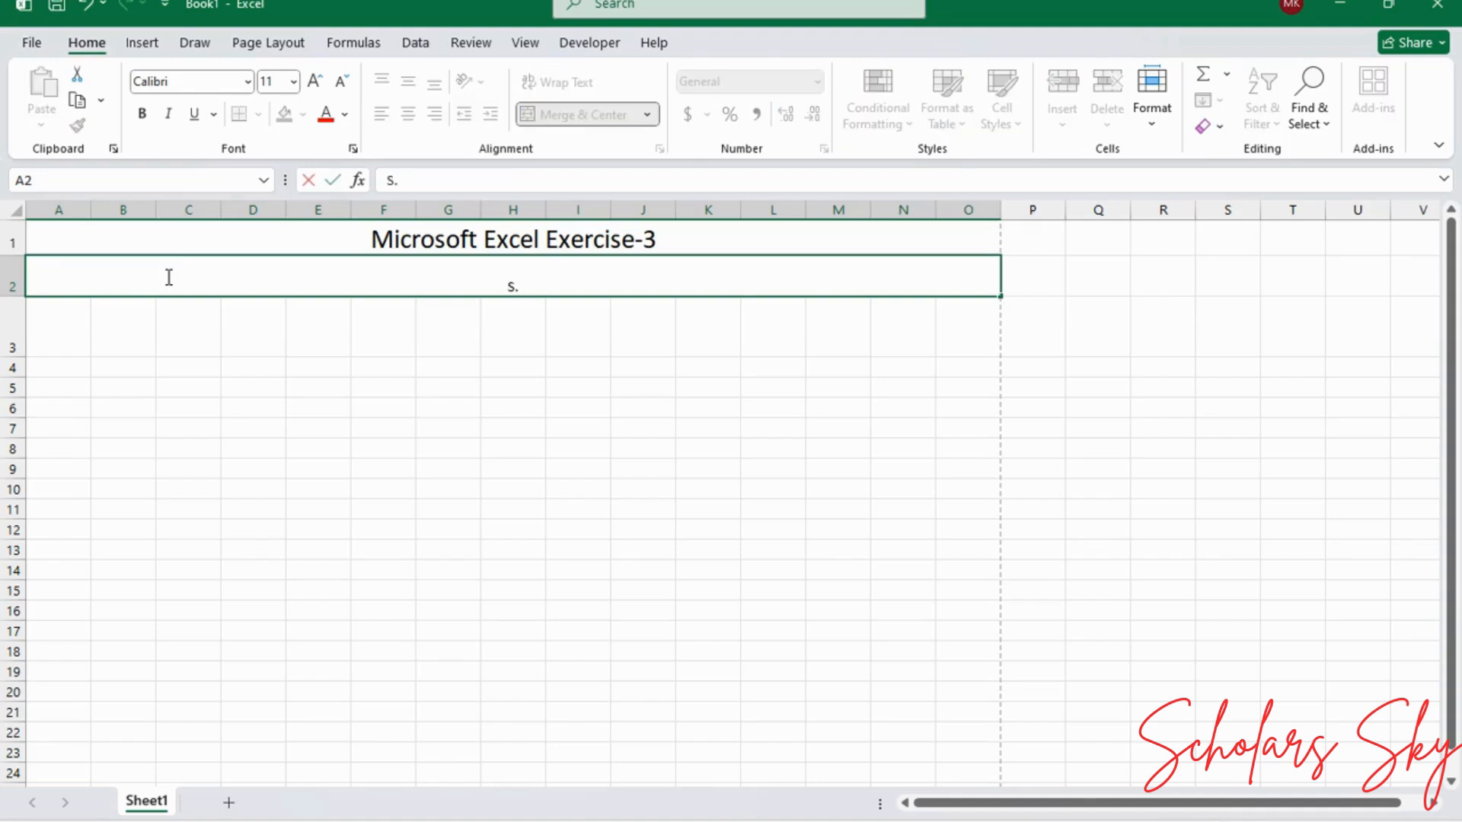
{"action": "type", "text": ". Kumar Pvt"}
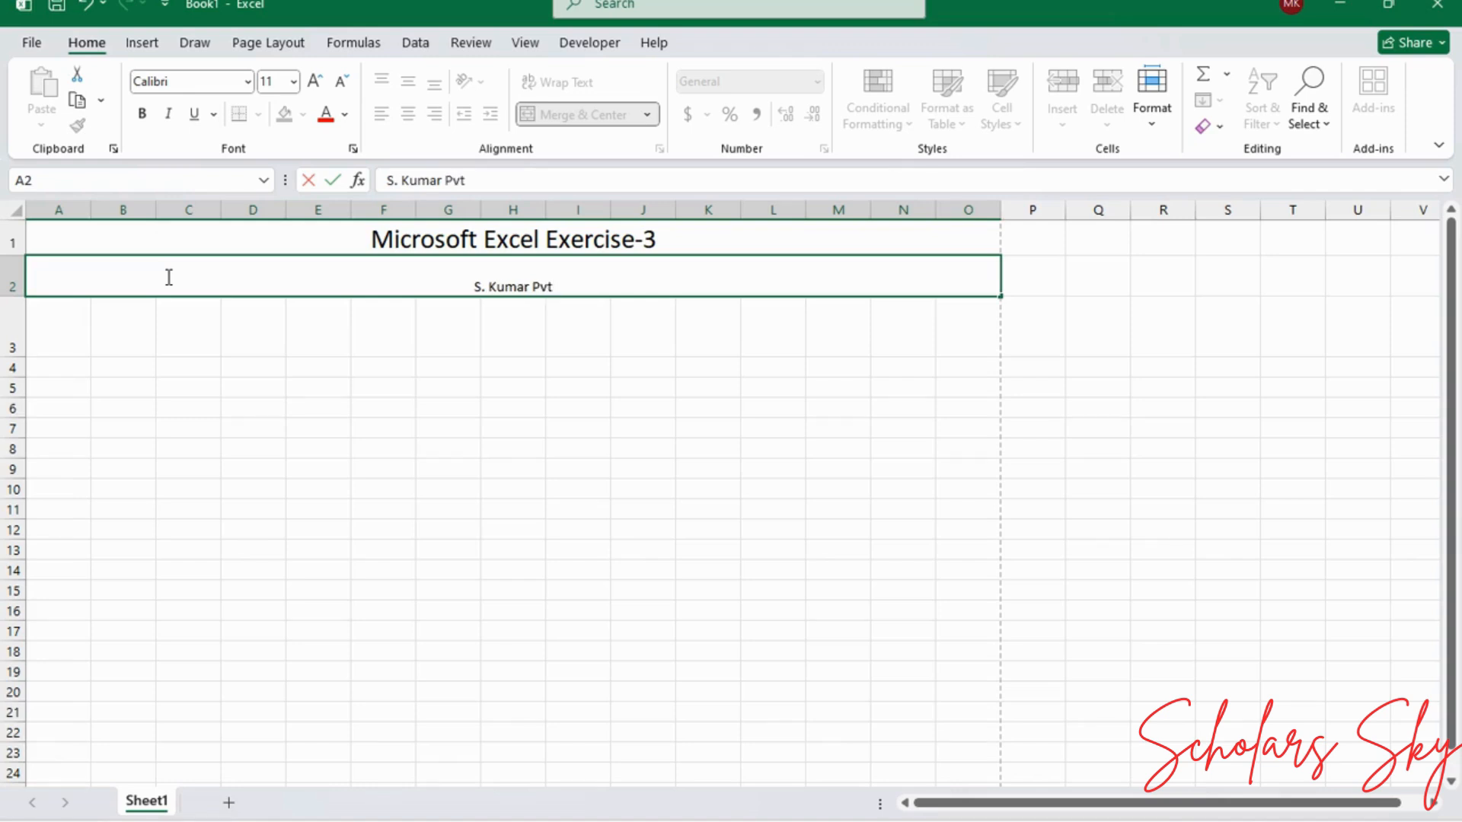
{"action": "type", "text": ".ltd"}
{"action": "left_click", "coordinate": [232, 411]}
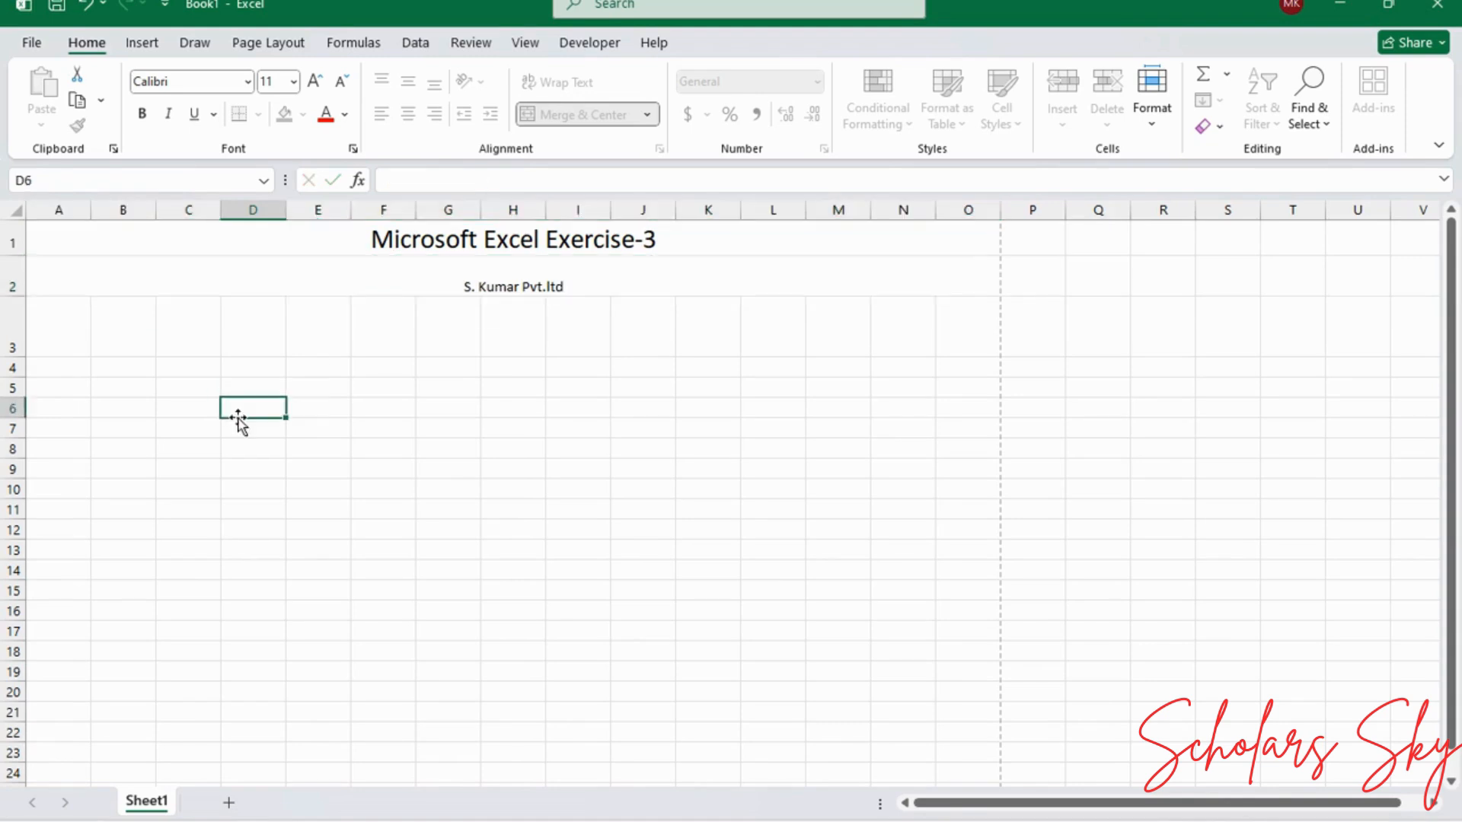
Step: Increase the font size of the company name in row 2 to 20
{"action": "left_click", "coordinate": [369, 276]}
{"action": "left_click", "coordinate": [316, 82]}
{"action": "left_click", "coordinate": [316, 81]}
{"action": "left_click", "coordinate": [316, 81]}
{"action": "left_click", "coordinate": [316, 81]}
{"action": "left_click", "coordinate": [316, 81]}
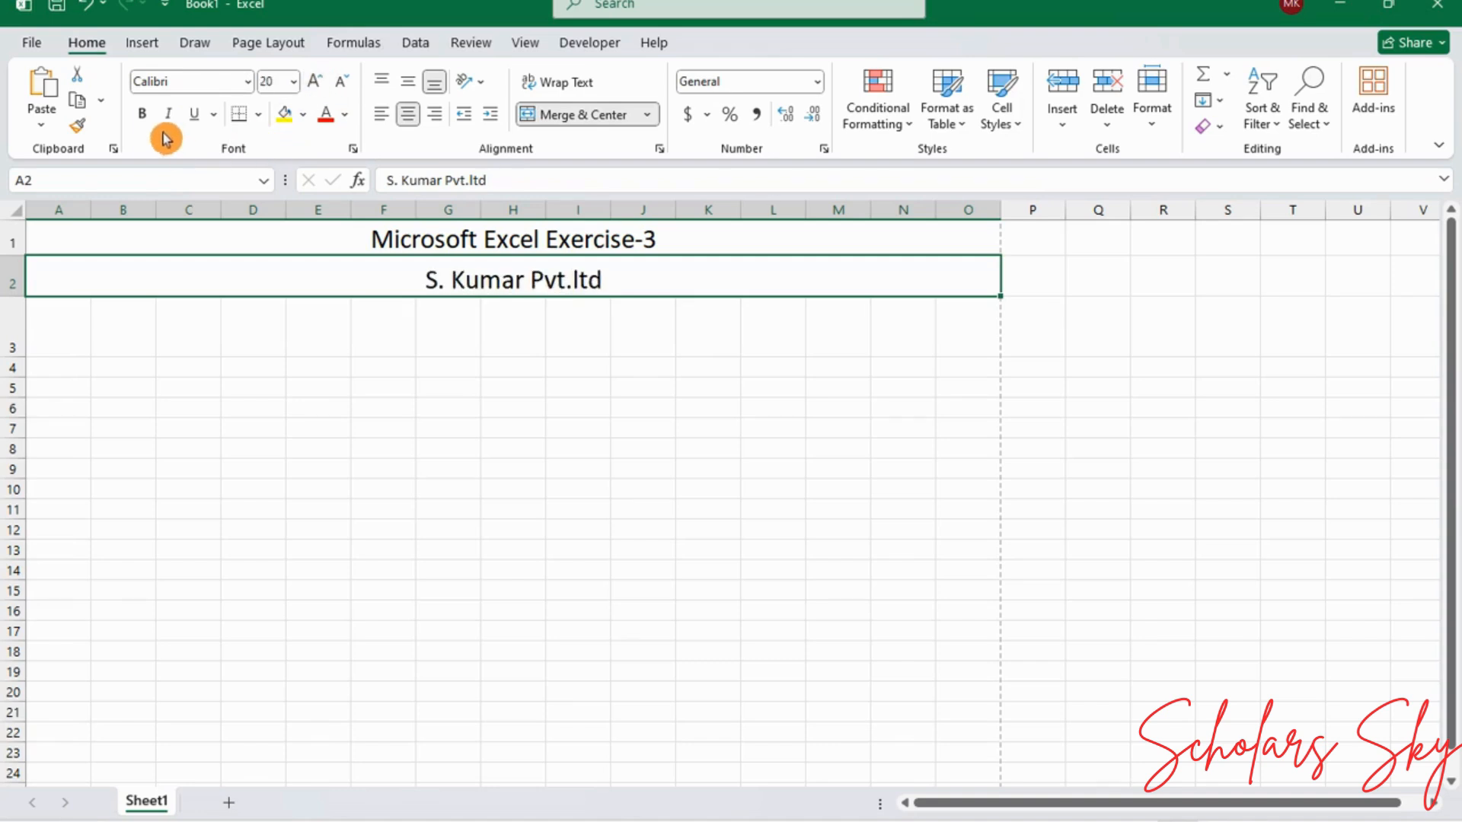
Step: Make the company name in row 2 bold and fill its merged cell with the theme green
{"action": "left_click", "coordinate": [142, 114]}
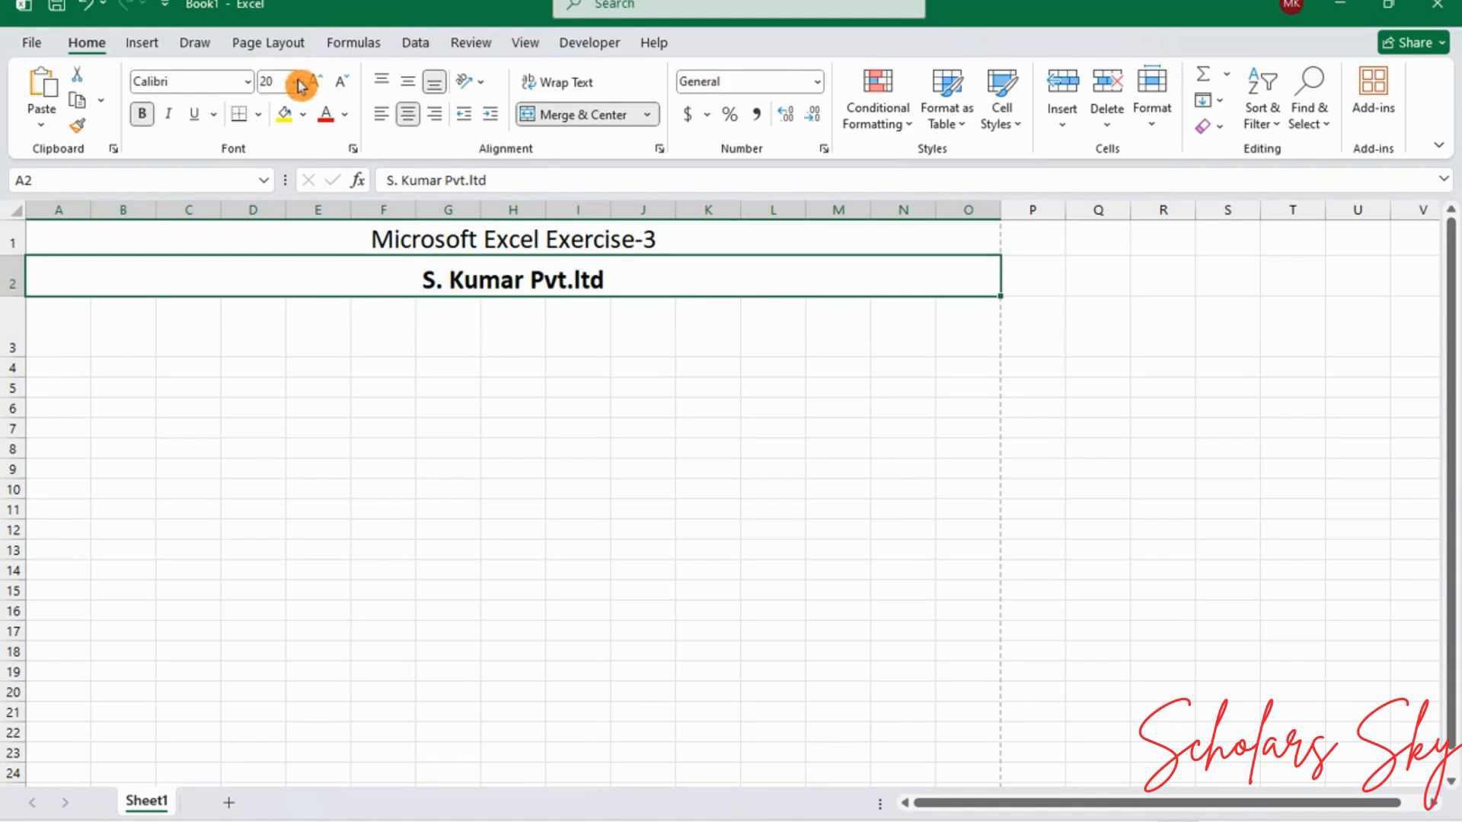
{"action": "left_click", "coordinate": [302, 115]}
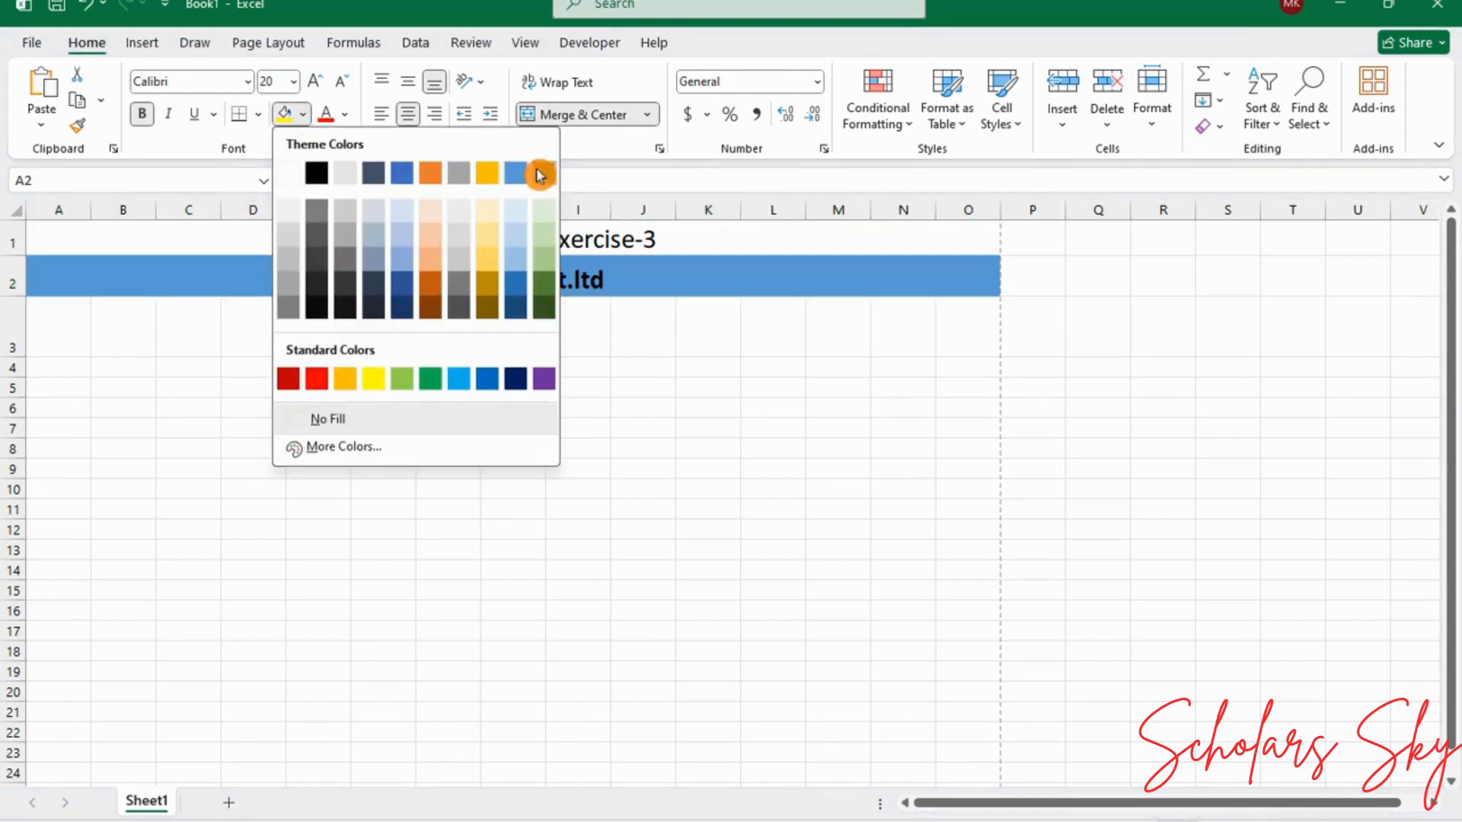
{"action": "left_click", "coordinate": [539, 171]}
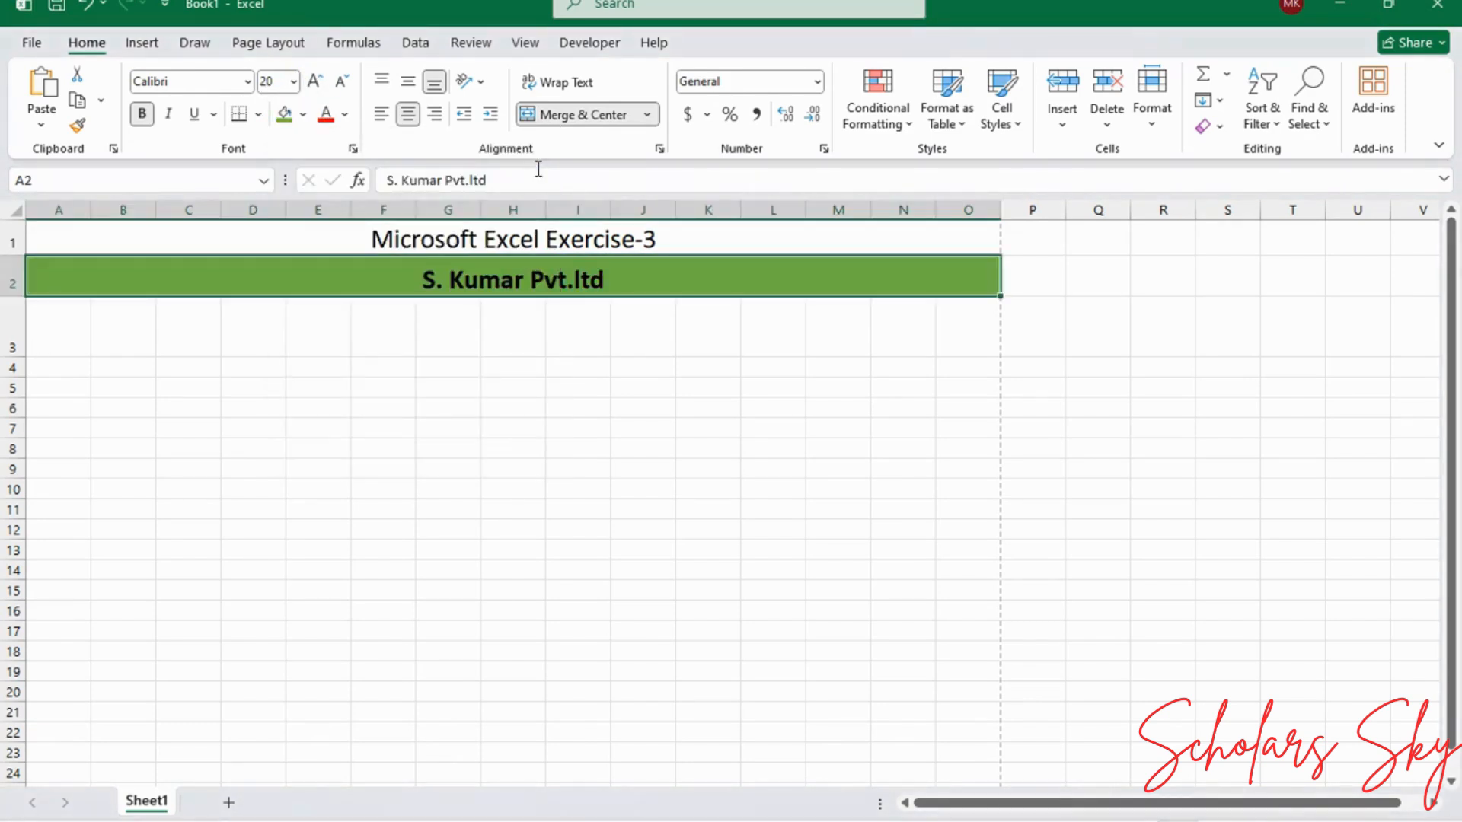
Step: Review the alignment, font and protection settings of the company name cell in row 2
{"action": "left_click", "coordinate": [353, 150]}
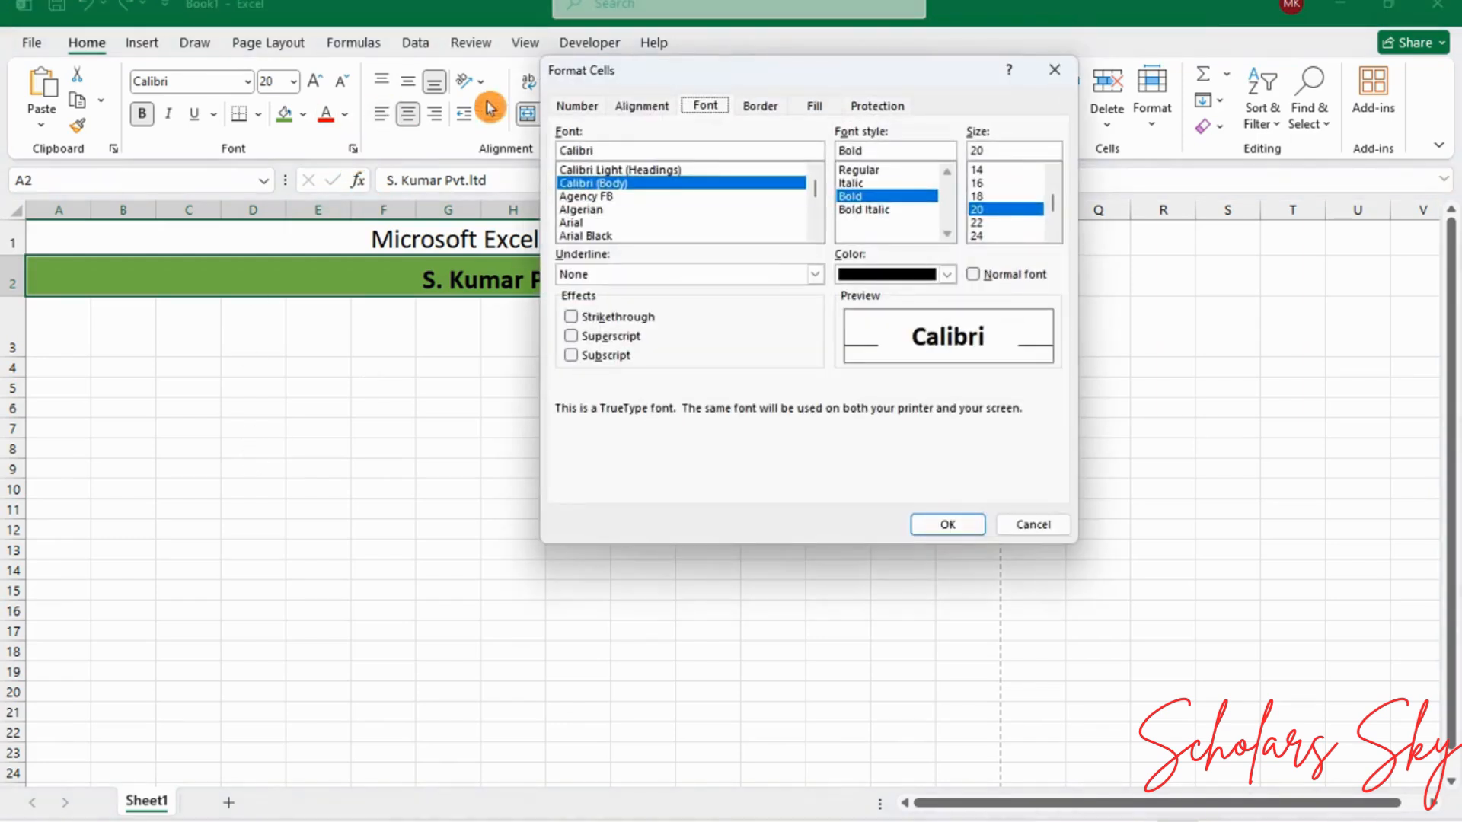
{"action": "left_click", "coordinate": [638, 111]}
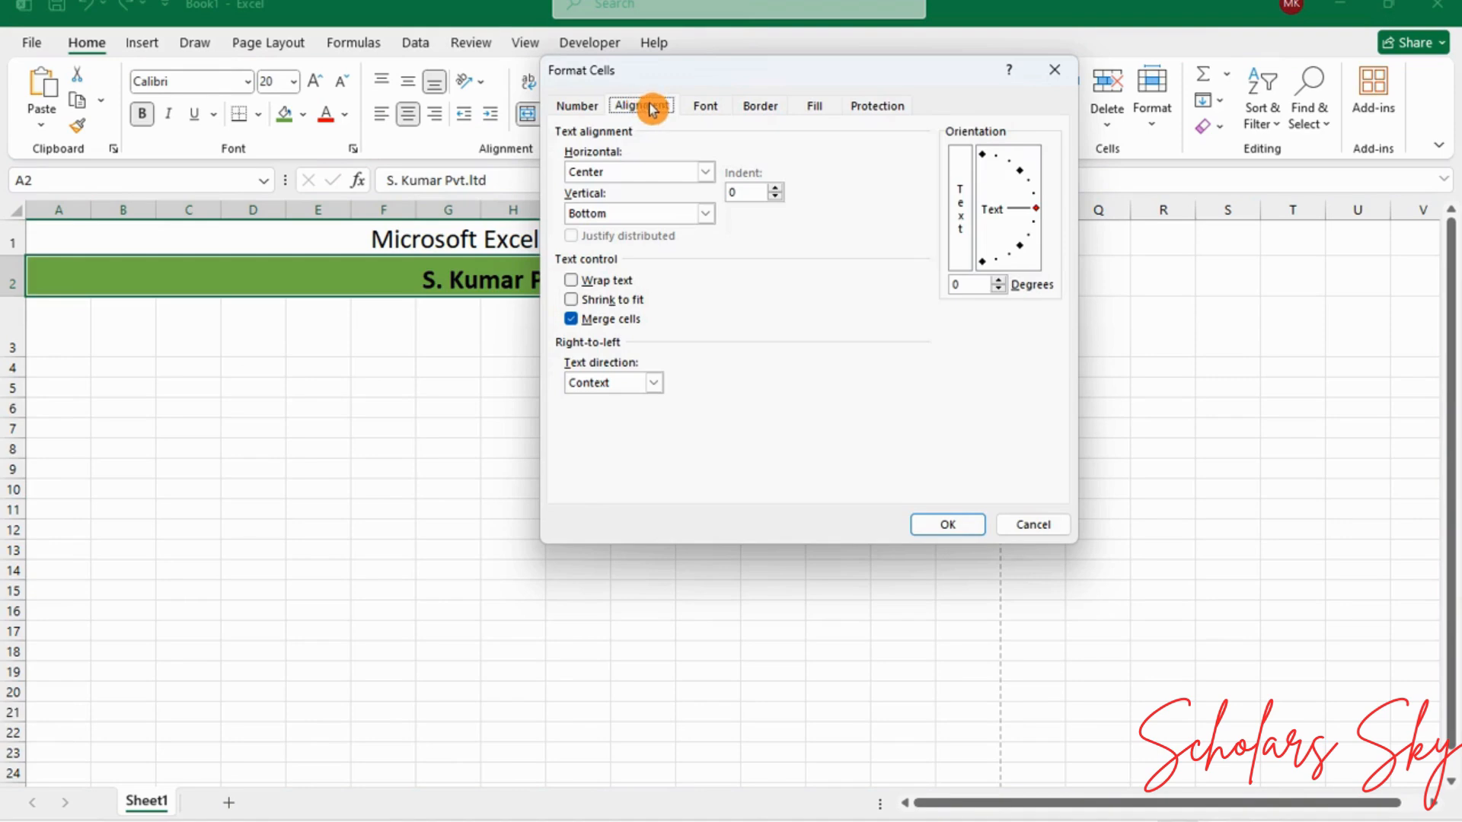
{"action": "left_click", "coordinate": [694, 108]}
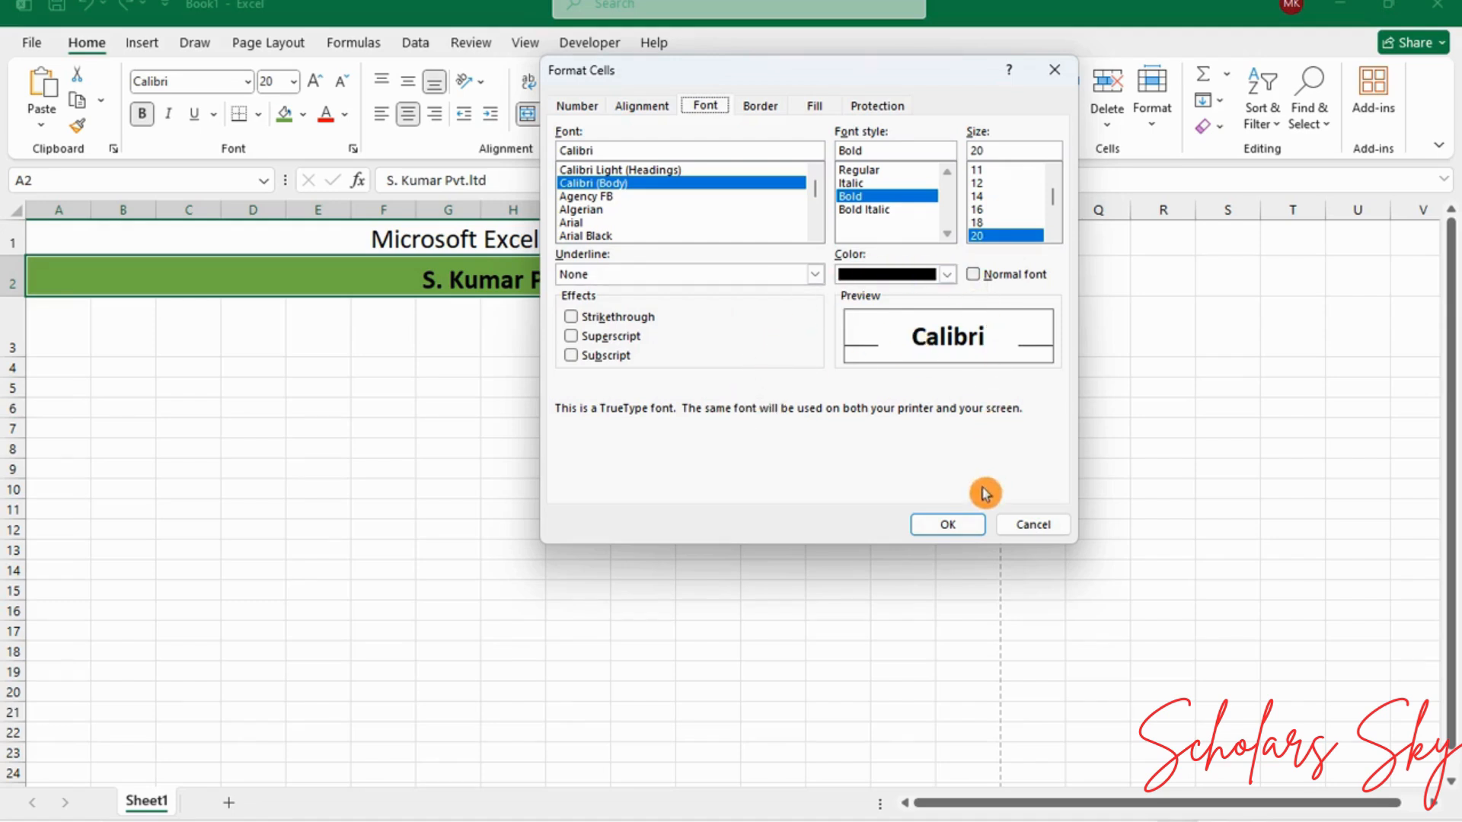
{"action": "left_click", "coordinate": [906, 109]}
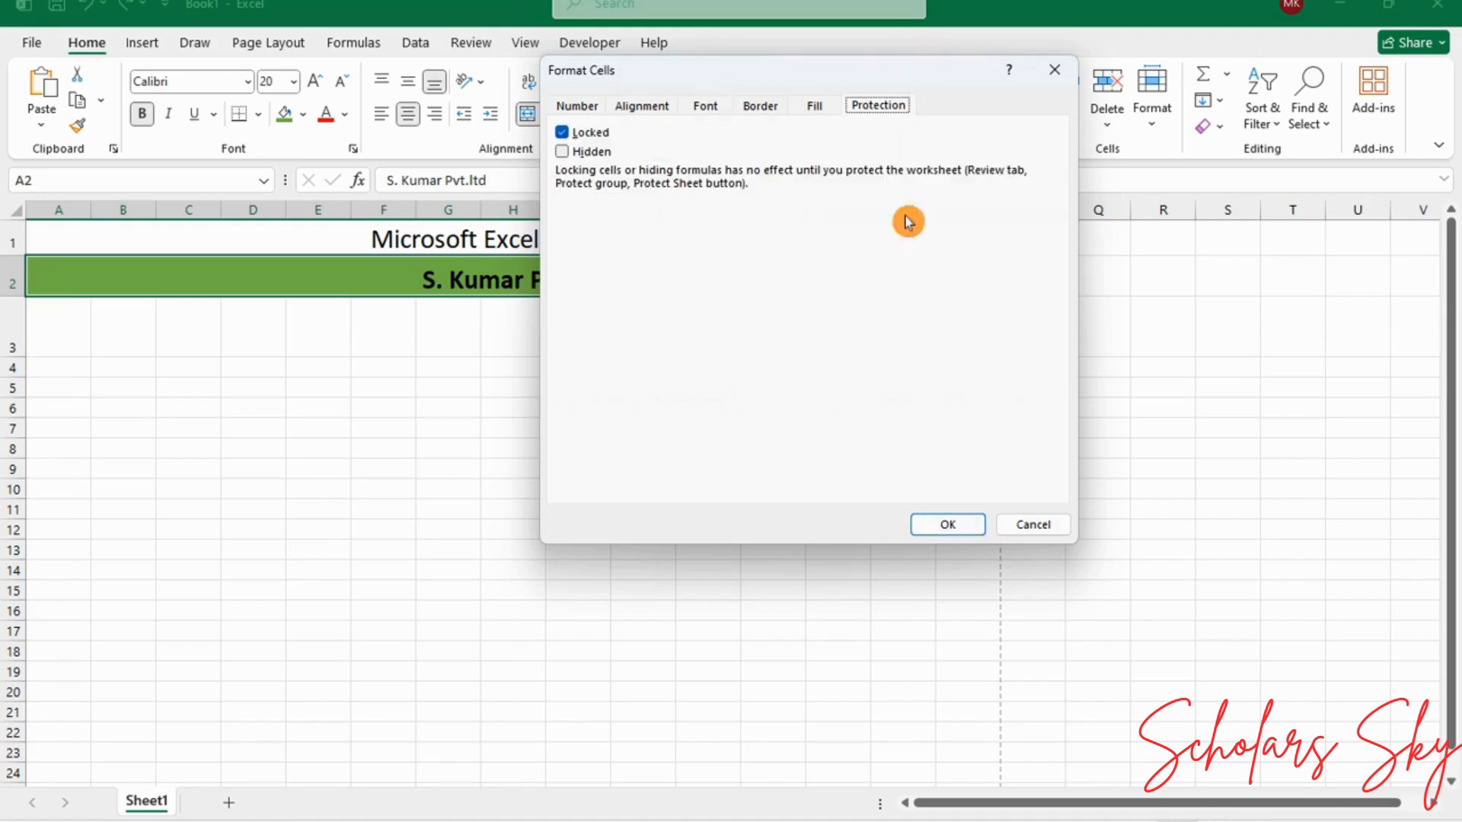
{"action": "left_click", "coordinate": [951, 524]}
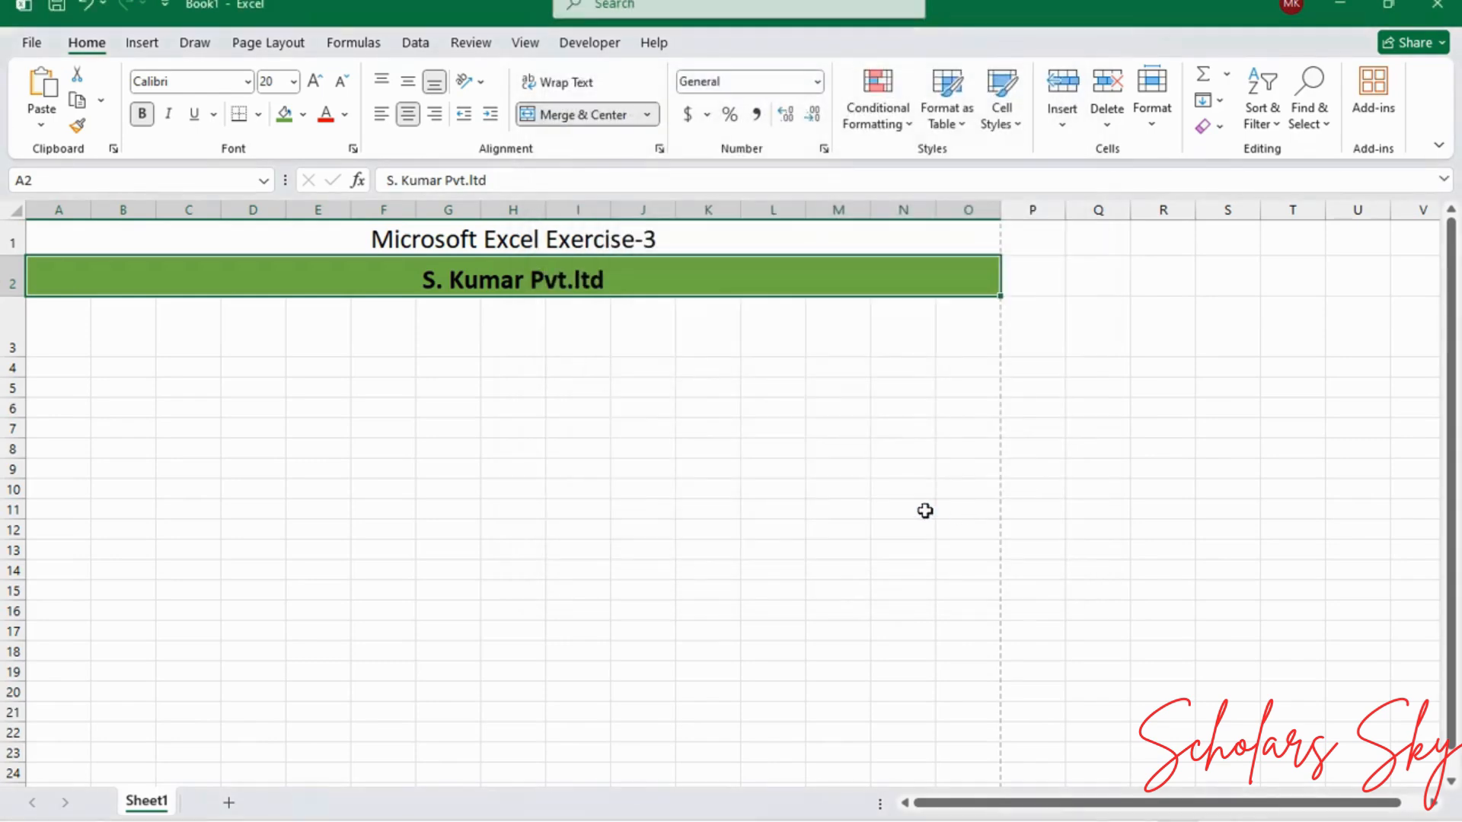
Step: Merge and center cells A3 to A17, and slightly widen column A
{"action": "left_click", "coordinate": [61, 338]}
{"action": "left_click_drag", "start_coordinate": [61, 333], "coordinate": [60, 616]}
{"action": "left_click_drag", "start_coordinate": [60, 605], "coordinate": [55, 627]}
{"action": "left_click", "coordinate": [566, 113]}
{"action": "left_click", "coordinate": [566, 113]}
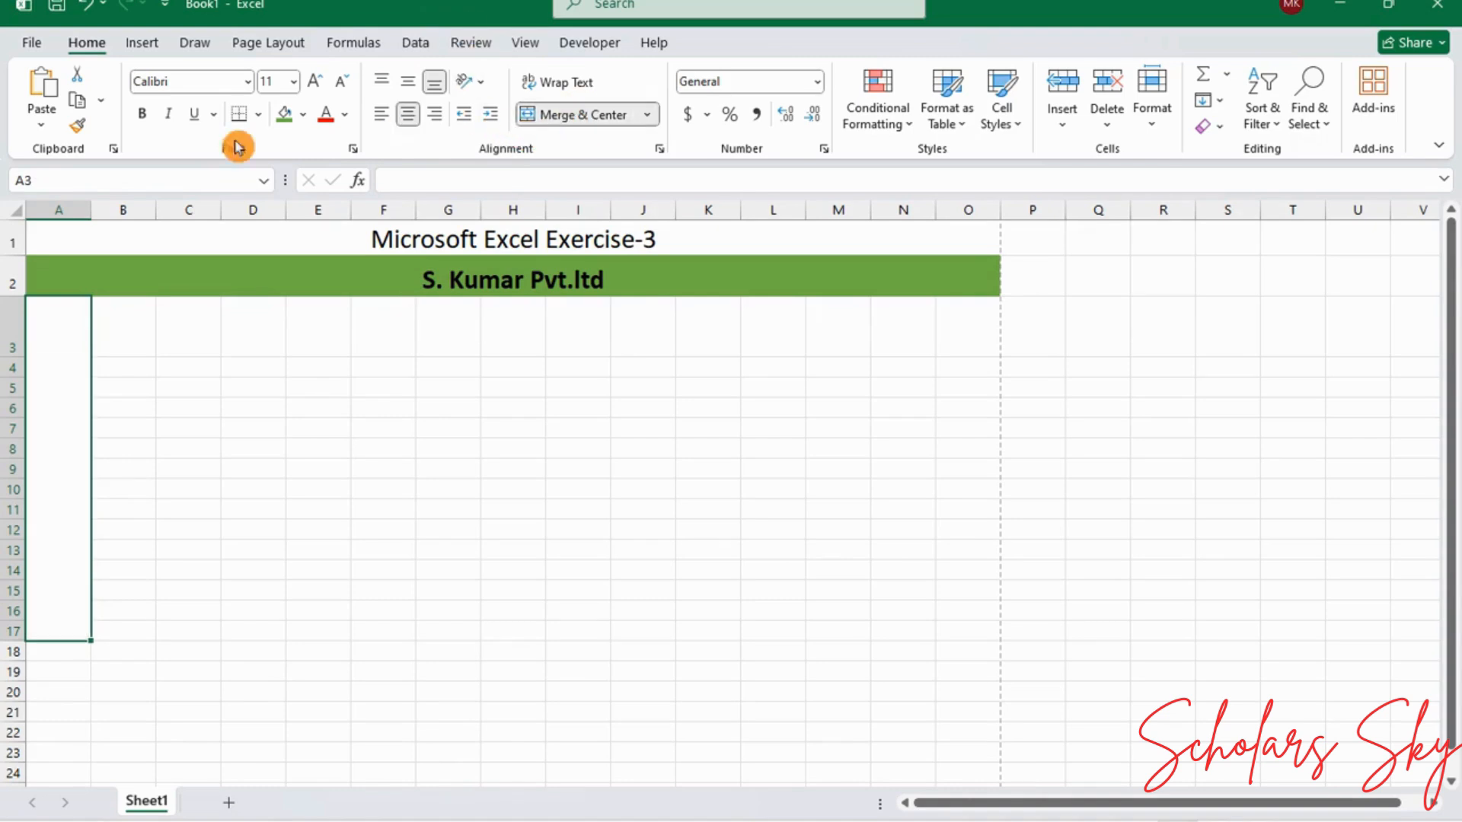
{"action": "left_click_drag", "start_coordinate": [91, 210], "coordinate": [110, 209]}
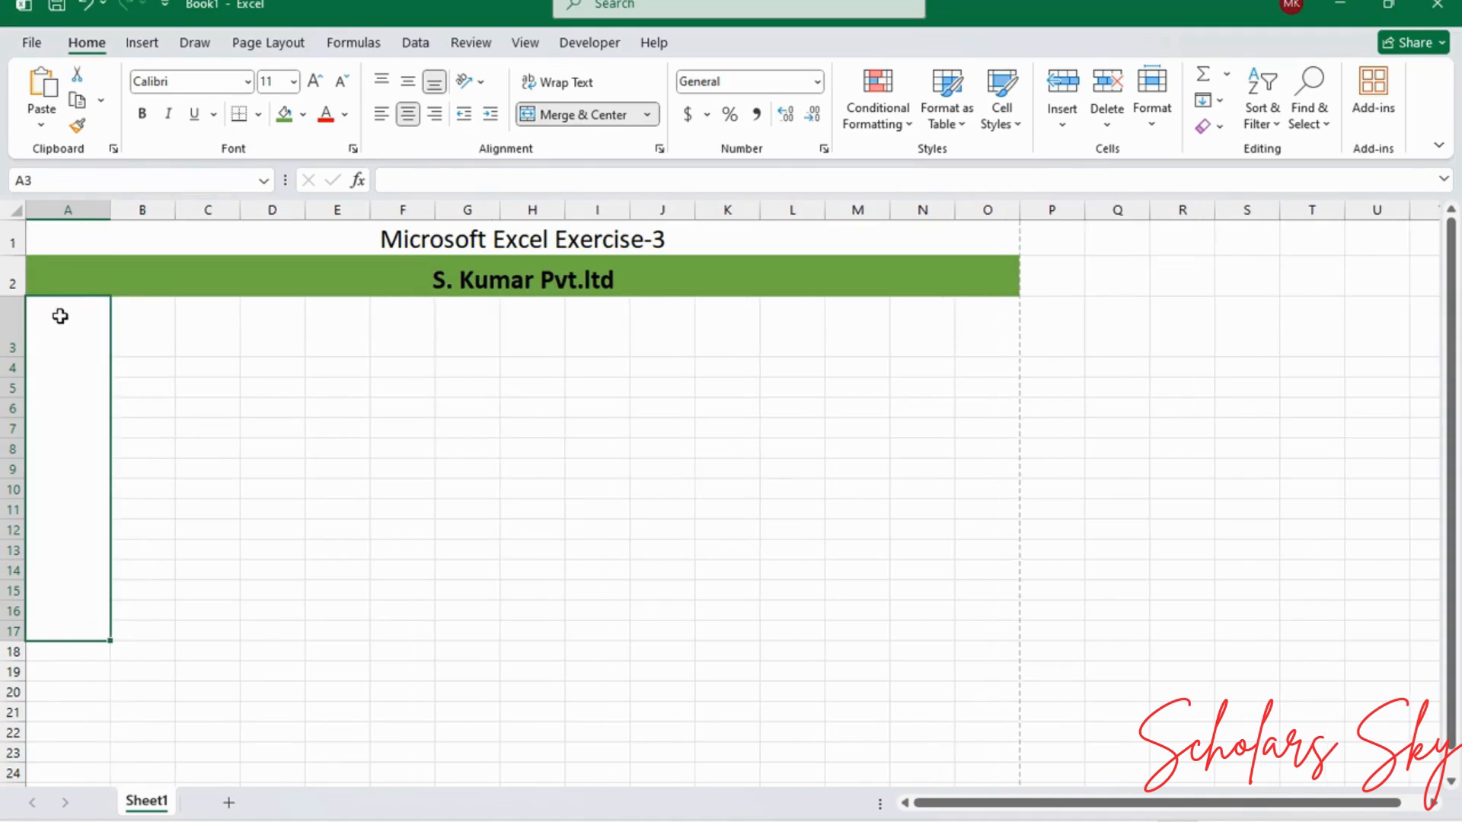
Step: Enter "Year" in the merged cell of column A and center it vertically
{"action": "type", "text": "Year"}
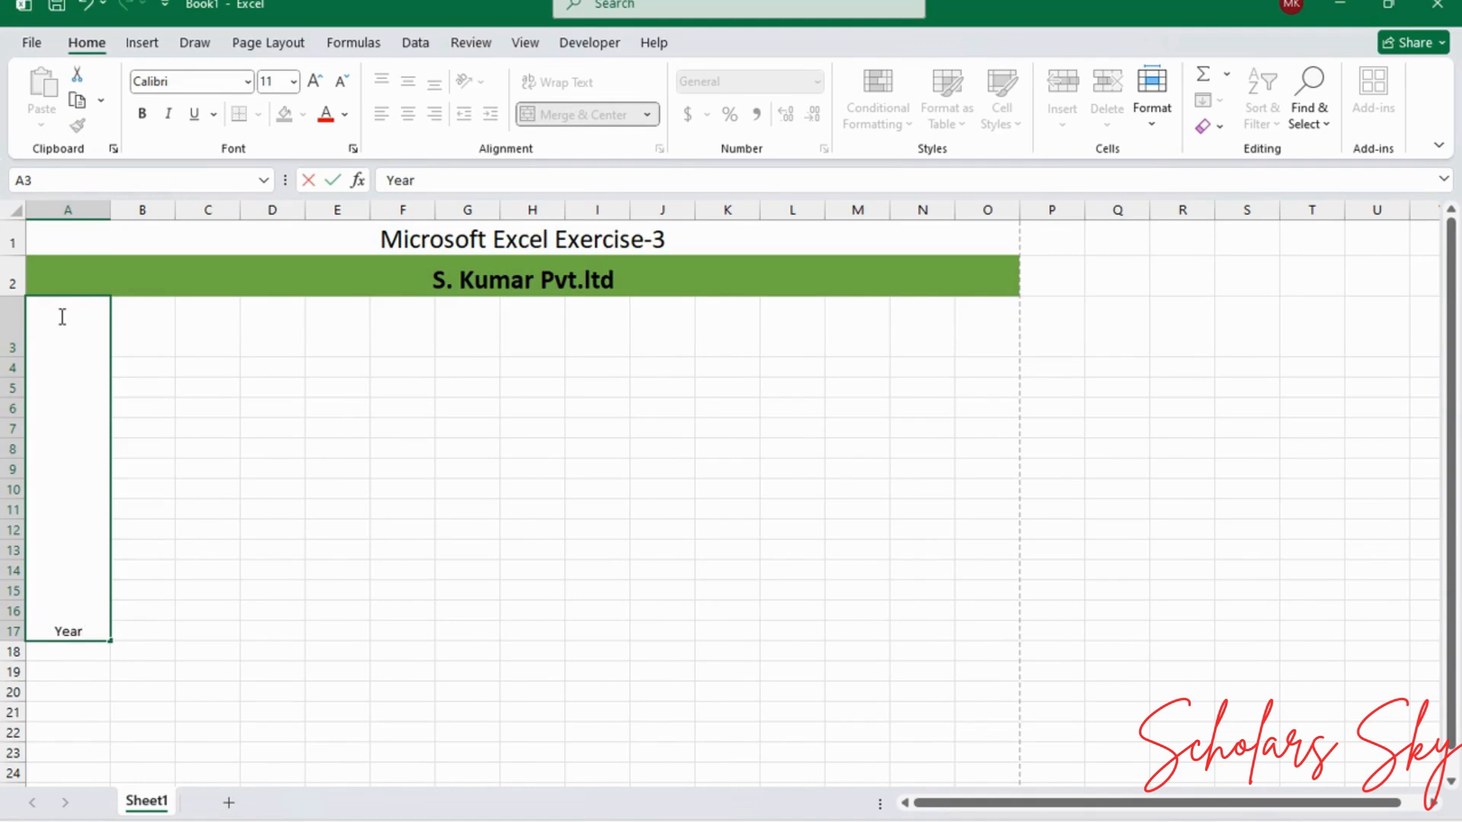
{"action": "left_click", "coordinate": [271, 469]}
{"action": "left_click", "coordinate": [66, 421]}
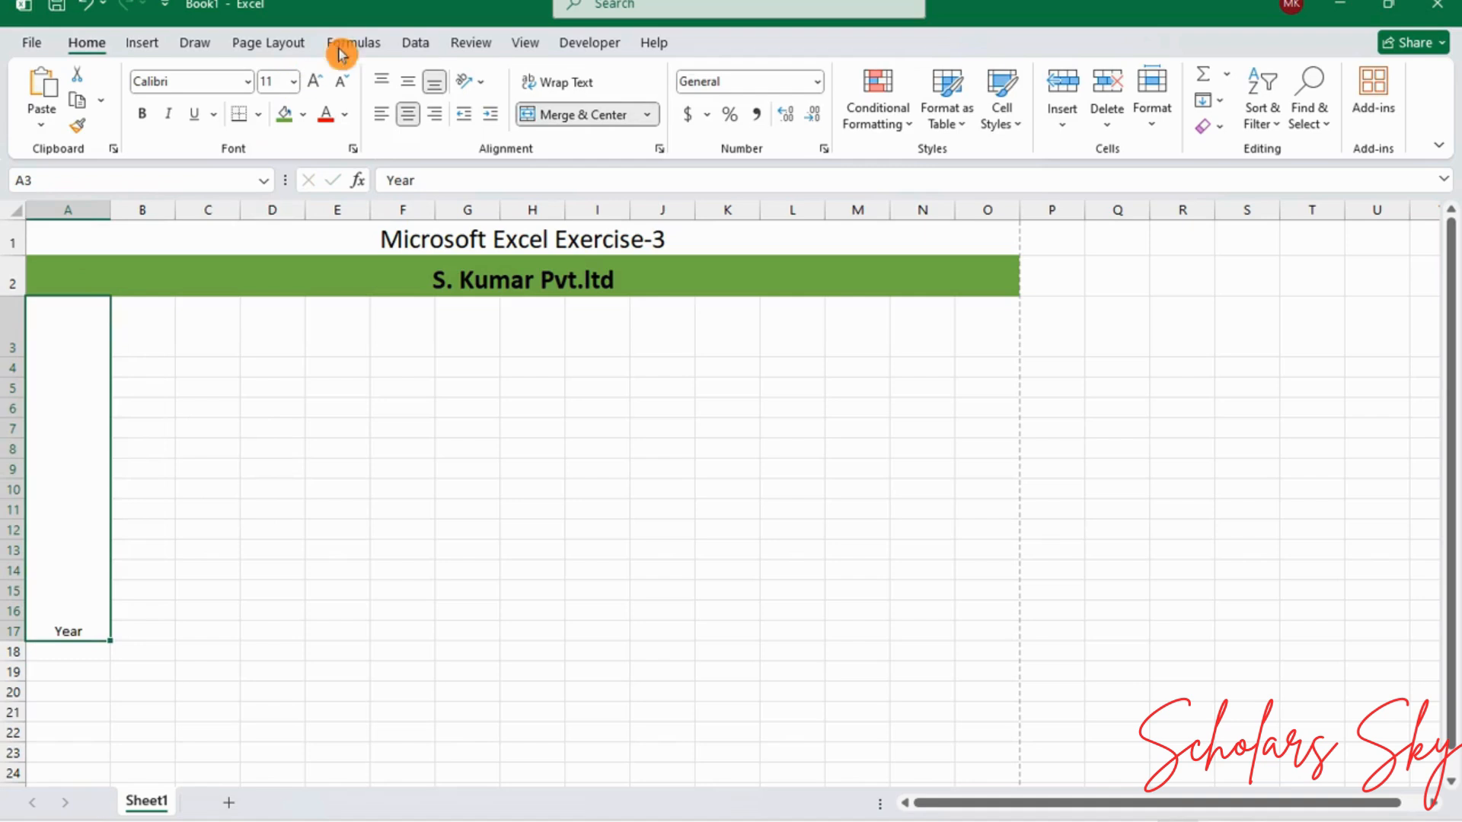
{"action": "left_click", "coordinate": [408, 84]}
Step: Increase the font size of "Year" to 26 and angle the text counterclockwise
{"action": "left_click", "coordinate": [309, 88]}
{"action": "left_click", "coordinate": [315, 89]}
{"action": "left_click", "coordinate": [315, 89]}
{"action": "left_click", "coordinate": [315, 89]}
{"action": "left_click", "coordinate": [315, 89]}
{"action": "left_click", "coordinate": [315, 89]}
{"action": "left_click", "coordinate": [315, 90]}
{"action": "left_click", "coordinate": [478, 82]}
{"action": "left_click", "coordinate": [502, 107]}
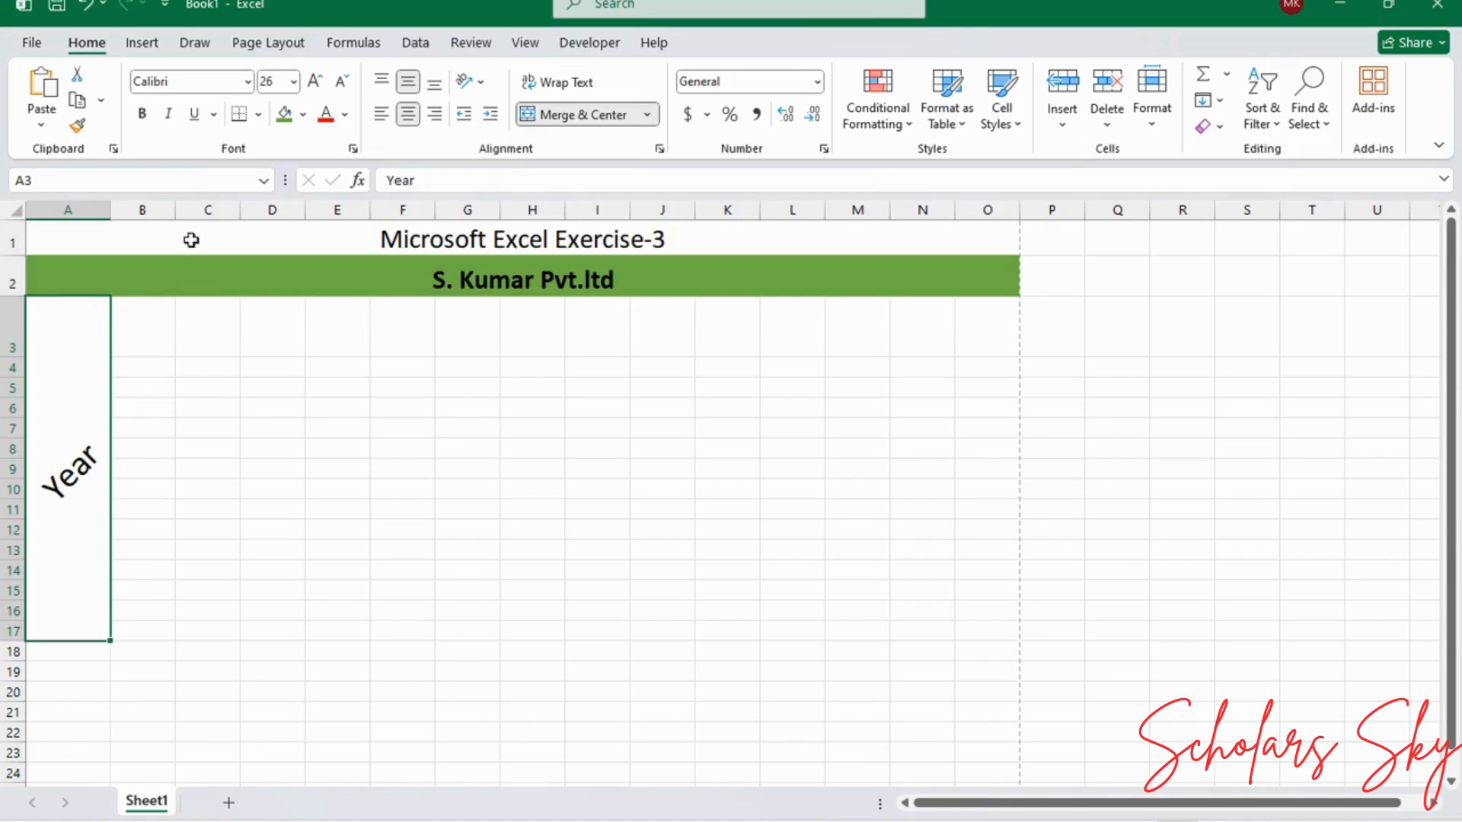
Step: Merge and center cells B3 to E3 and enter the heading "No Of Projects"
{"action": "left_click", "coordinate": [156, 315]}
{"action": "left_click_drag", "start_coordinate": [165, 316], "coordinate": [330, 309]}
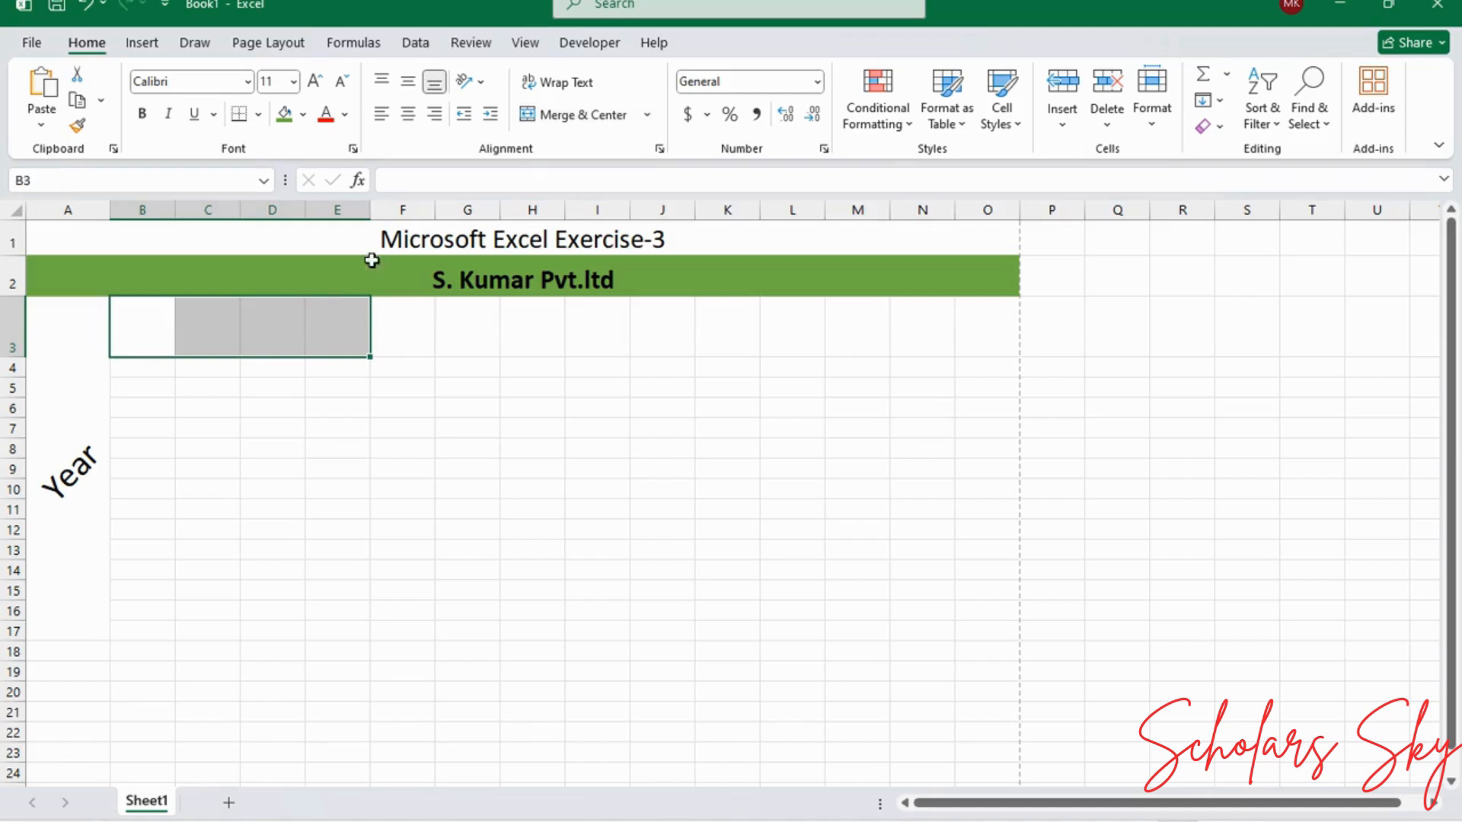
{"action": "left_click", "coordinate": [601, 114]}
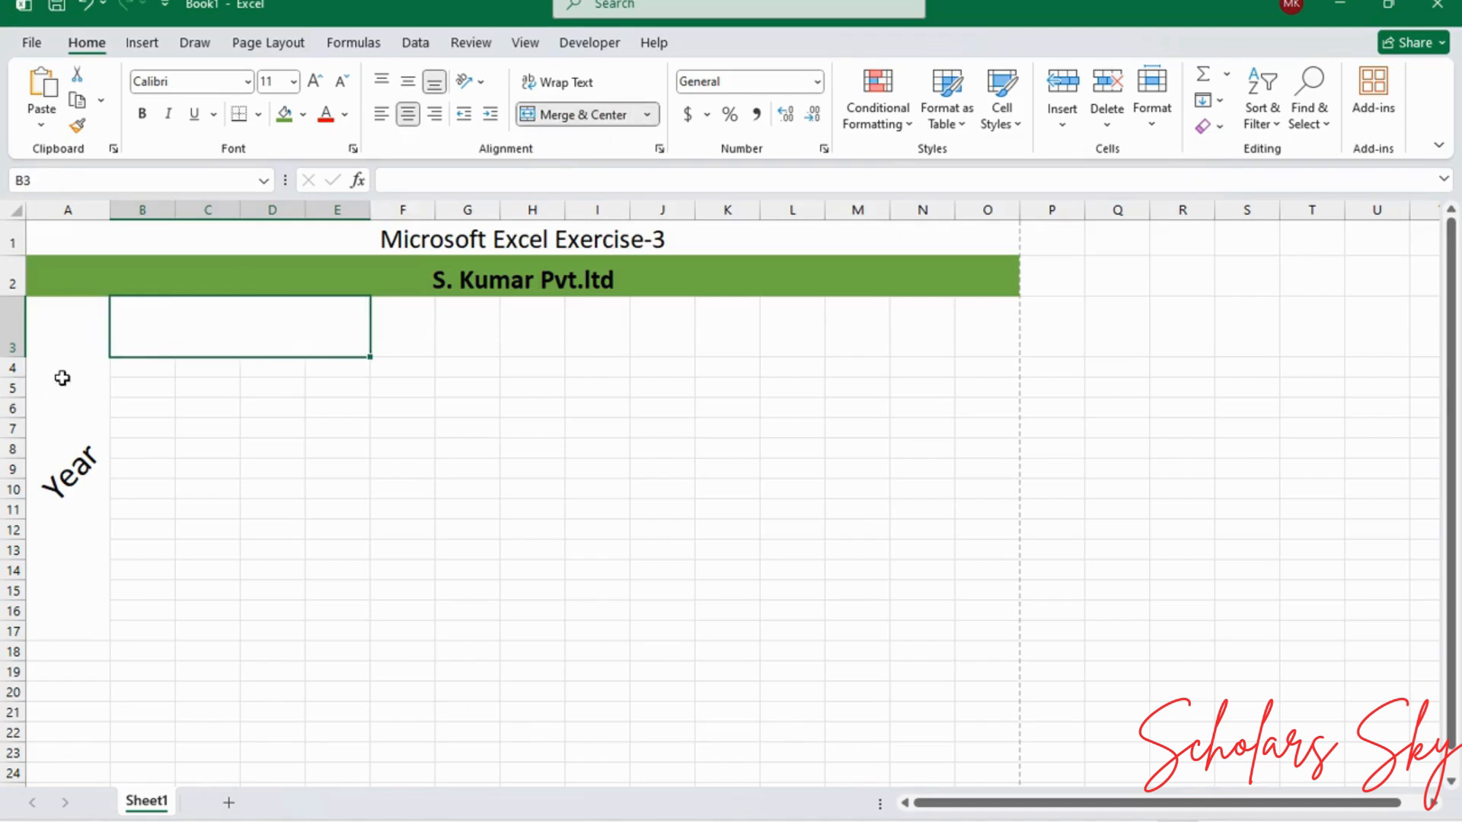
{"action": "type", "text": "No Of Projects"}
{"action": "key", "text": "Return"}
Step: Increase the font size of the "No Of Projects" heading to 26
{"action": "left_click", "coordinate": [201, 316]}
{"action": "left_click", "coordinate": [315, 83]}
{"action": "left_click", "coordinate": [314, 84]}
{"action": "left_click", "coordinate": [314, 84]}
{"action": "left_click", "coordinate": [315, 84]}
{"action": "left_click", "coordinate": [314, 84]}
{"action": "left_click", "coordinate": [314, 84]}
{"action": "left_click", "coordinate": [315, 85]}
{"action": "left_click", "coordinate": [314, 85]}
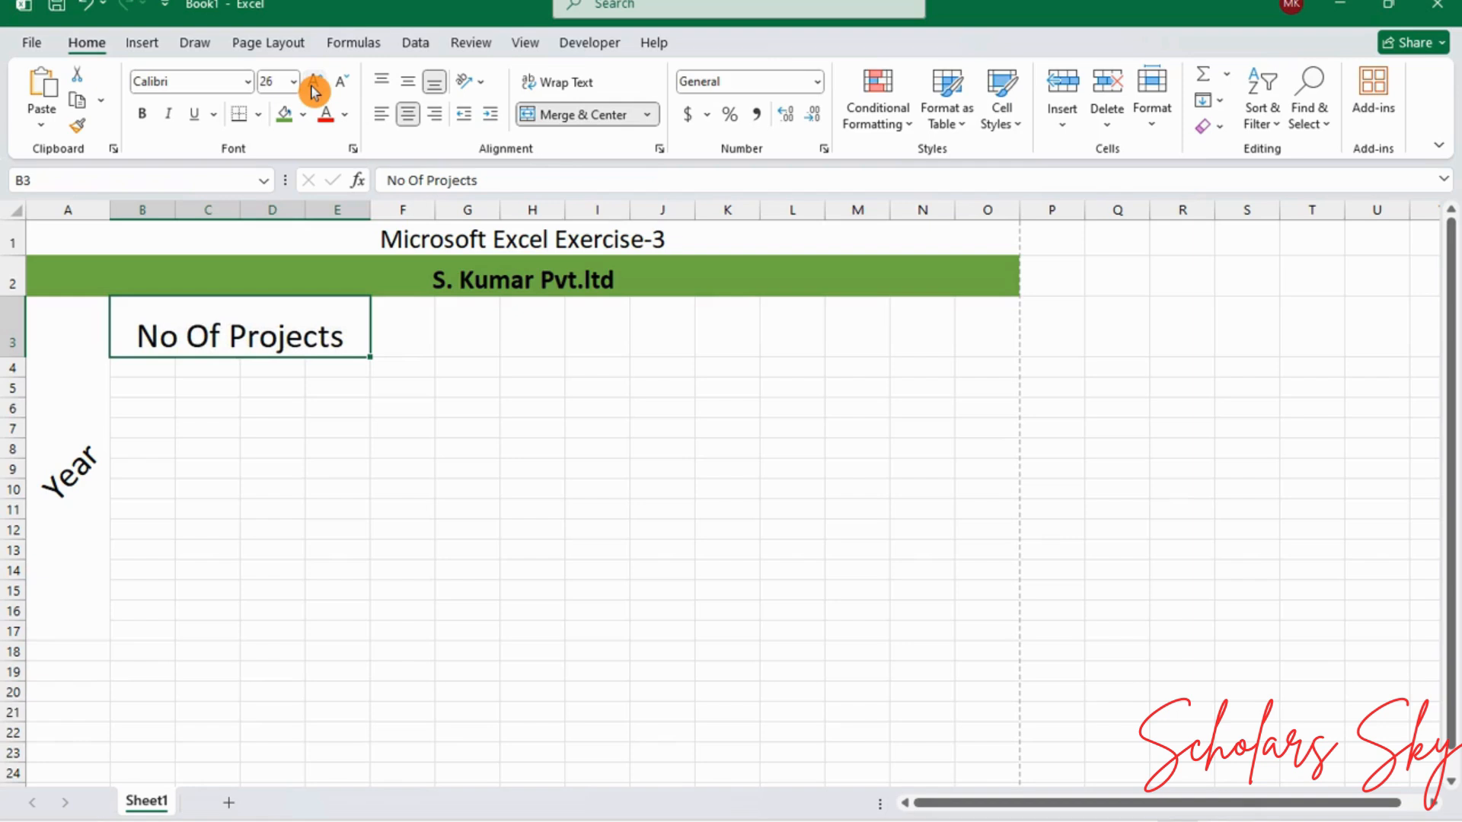
Step: Try to reduce the font size of the "No Of Projects" heading while its text is being edited
{"action": "double_click", "coordinate": [358, 341]}
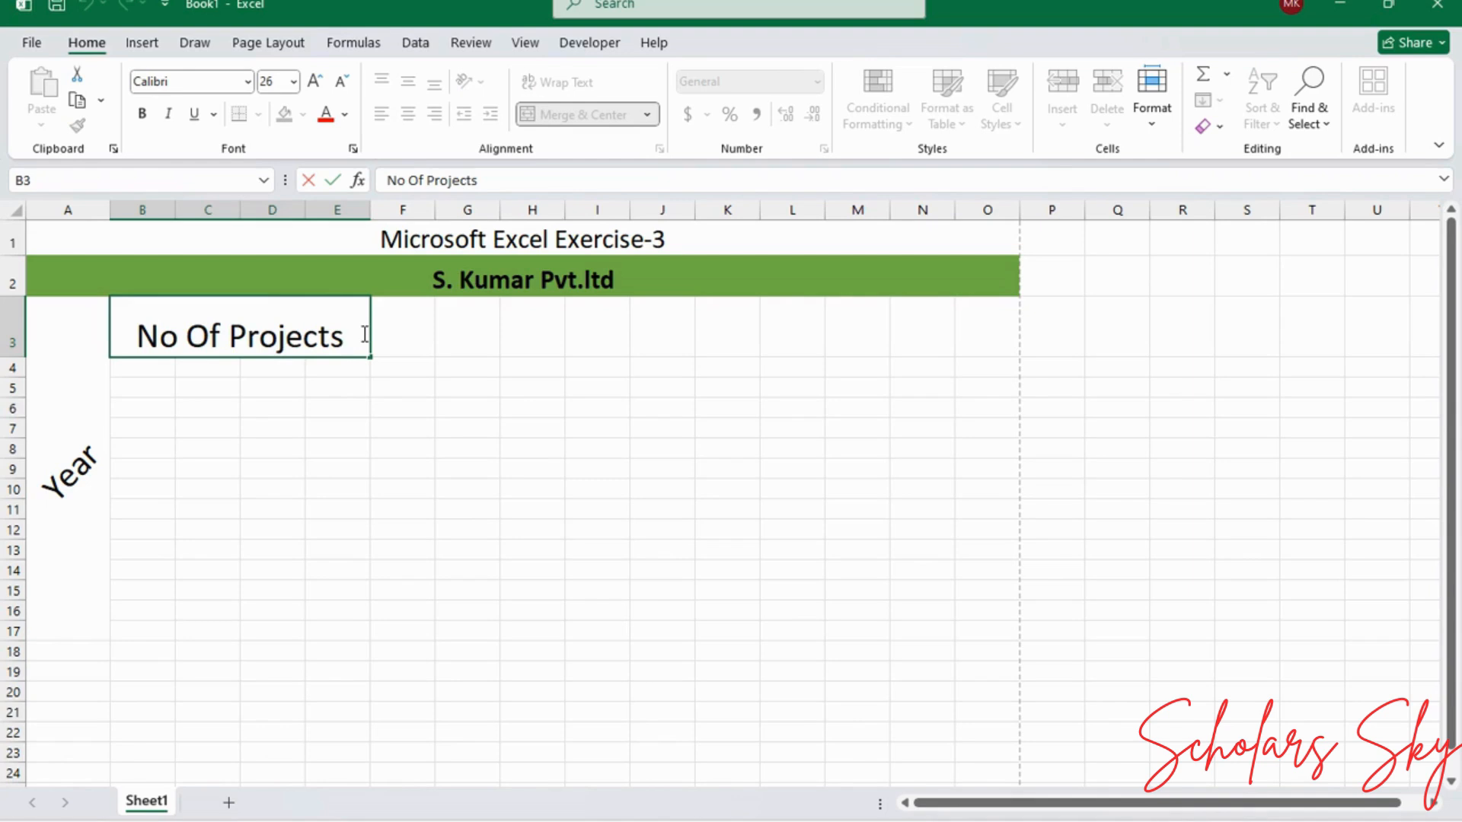
{"action": "key", "text": "Return"}
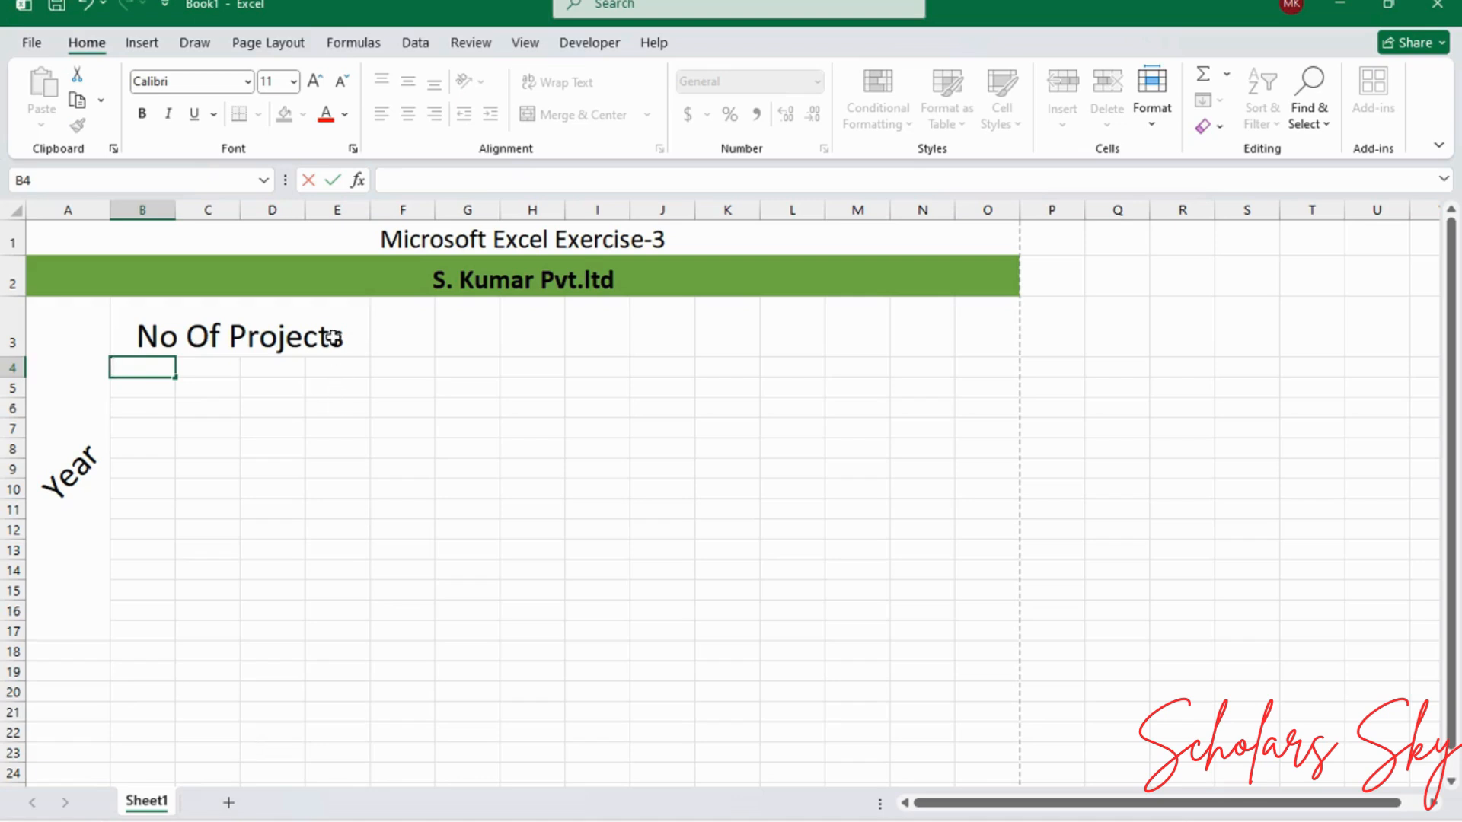
{"action": "left_click", "coordinate": [332, 337]}
{"action": "double_click", "coordinate": [333, 337]}
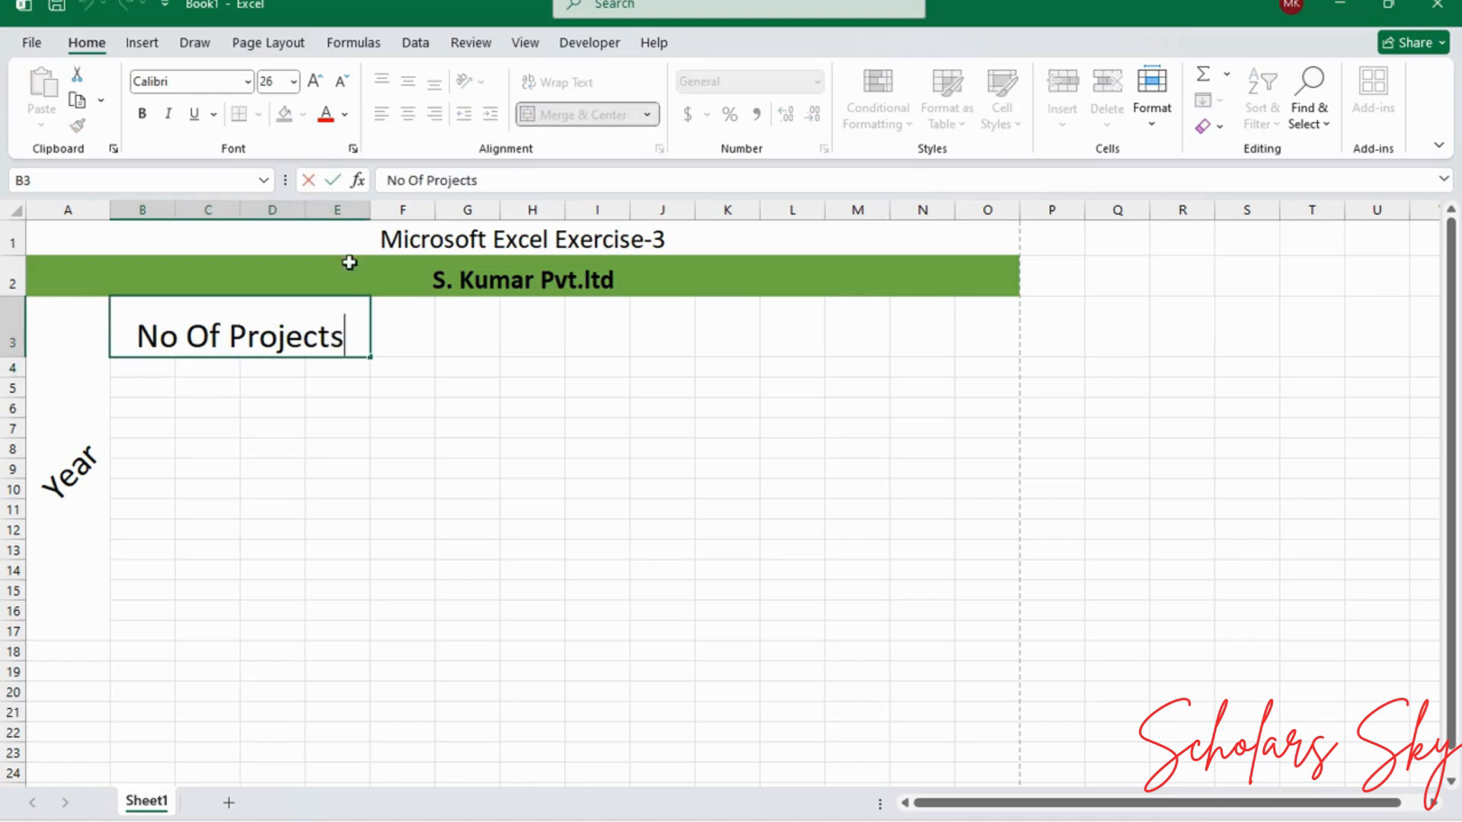
{"action": "left_click", "coordinate": [341, 83]}
{"action": "left_click", "coordinate": [341, 83]}
{"action": "left_click", "coordinate": [341, 83]}
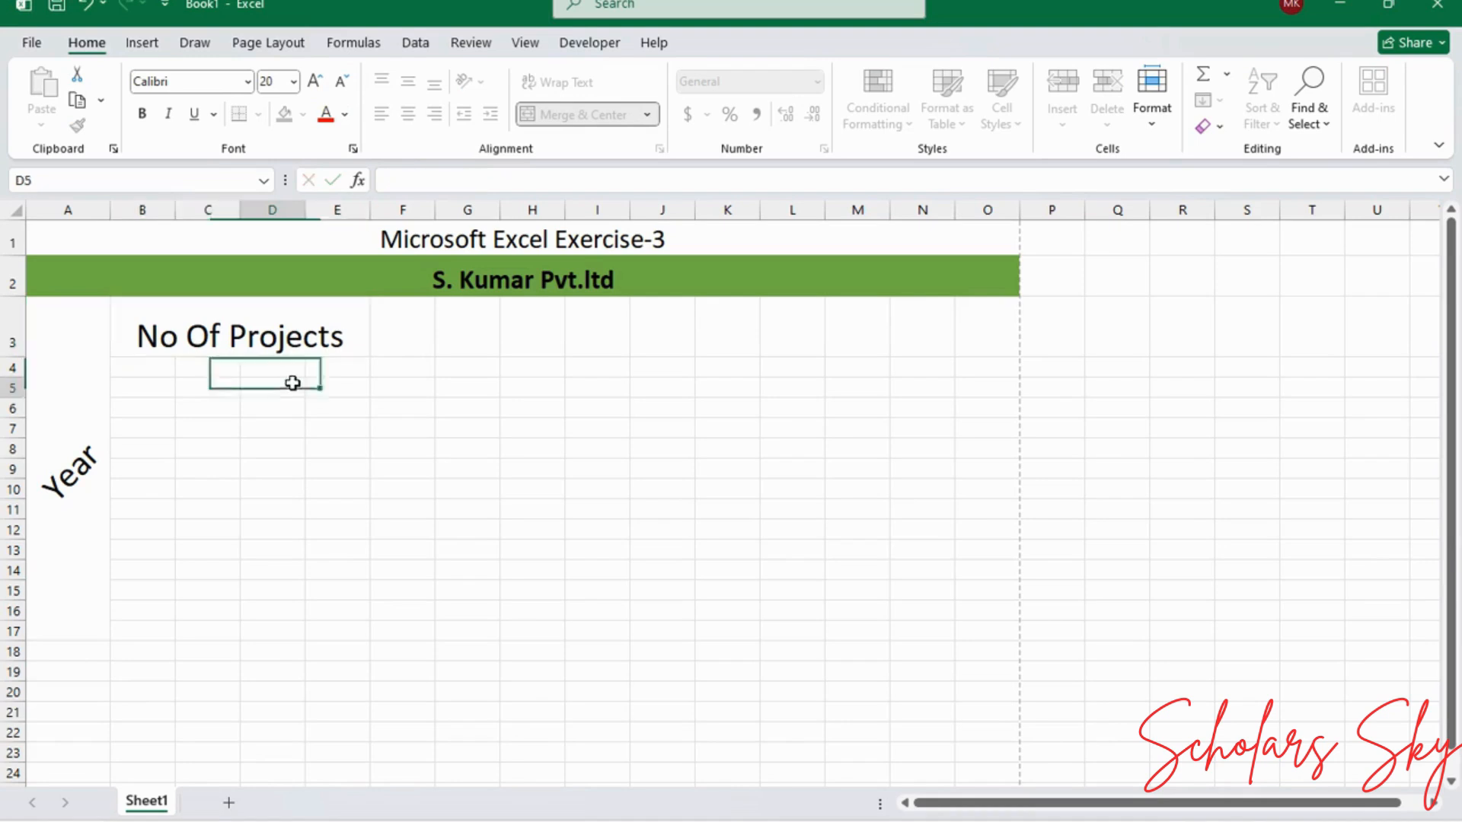
{"action": "left_click", "coordinate": [292, 383]}
Step: Reduce the font size of the "No Of Projects" heading cell to 22
{"action": "left_click", "coordinate": [300, 335]}
{"action": "left_click", "coordinate": [343, 82]}
{"action": "left_click", "coordinate": [343, 85]}
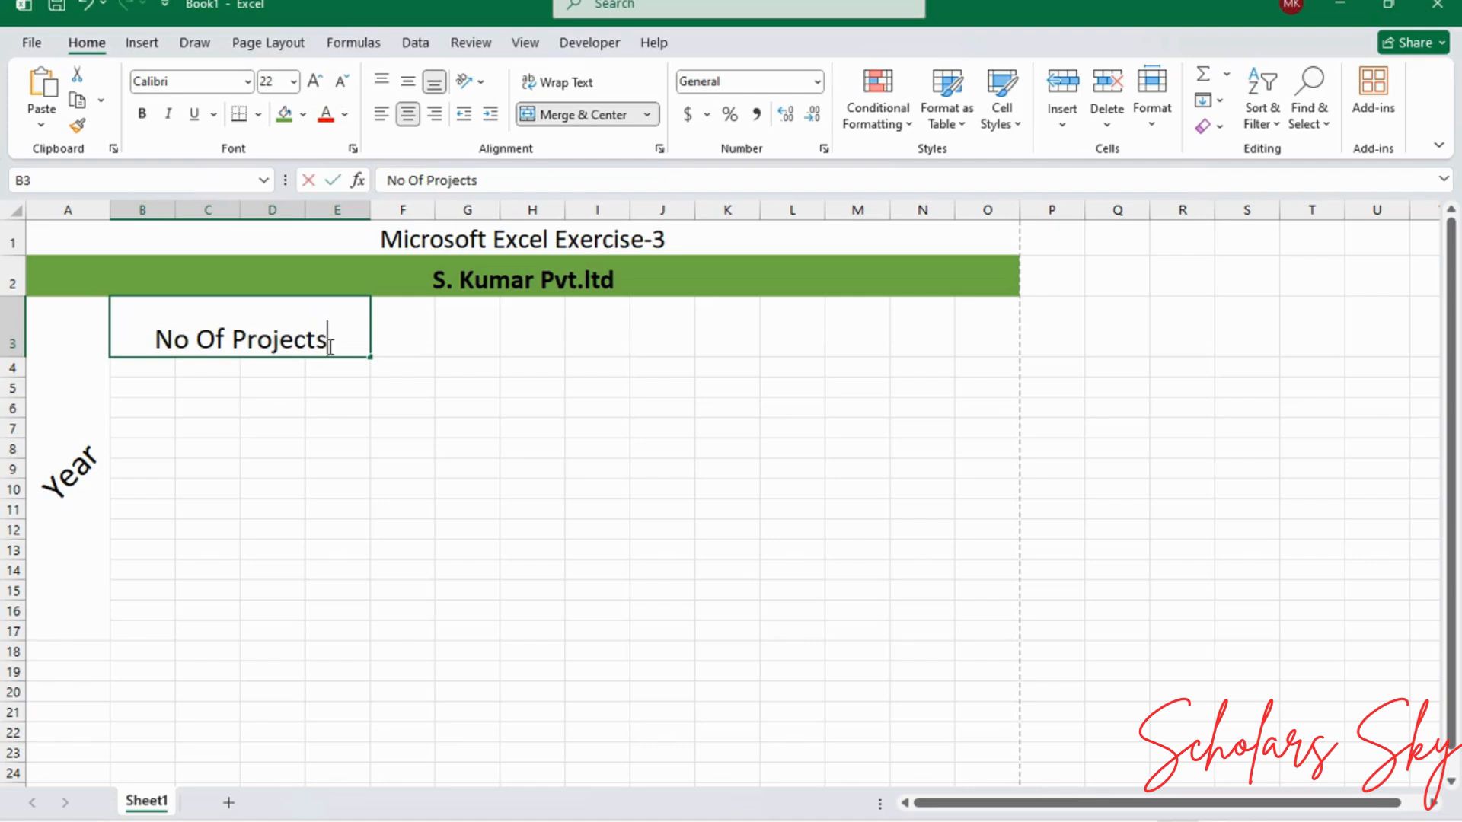
Step: Extend the heading in the merged cell B3 to read "No Of Projects Technologies Are"
{"action": "double_click", "coordinate": [328, 345]}
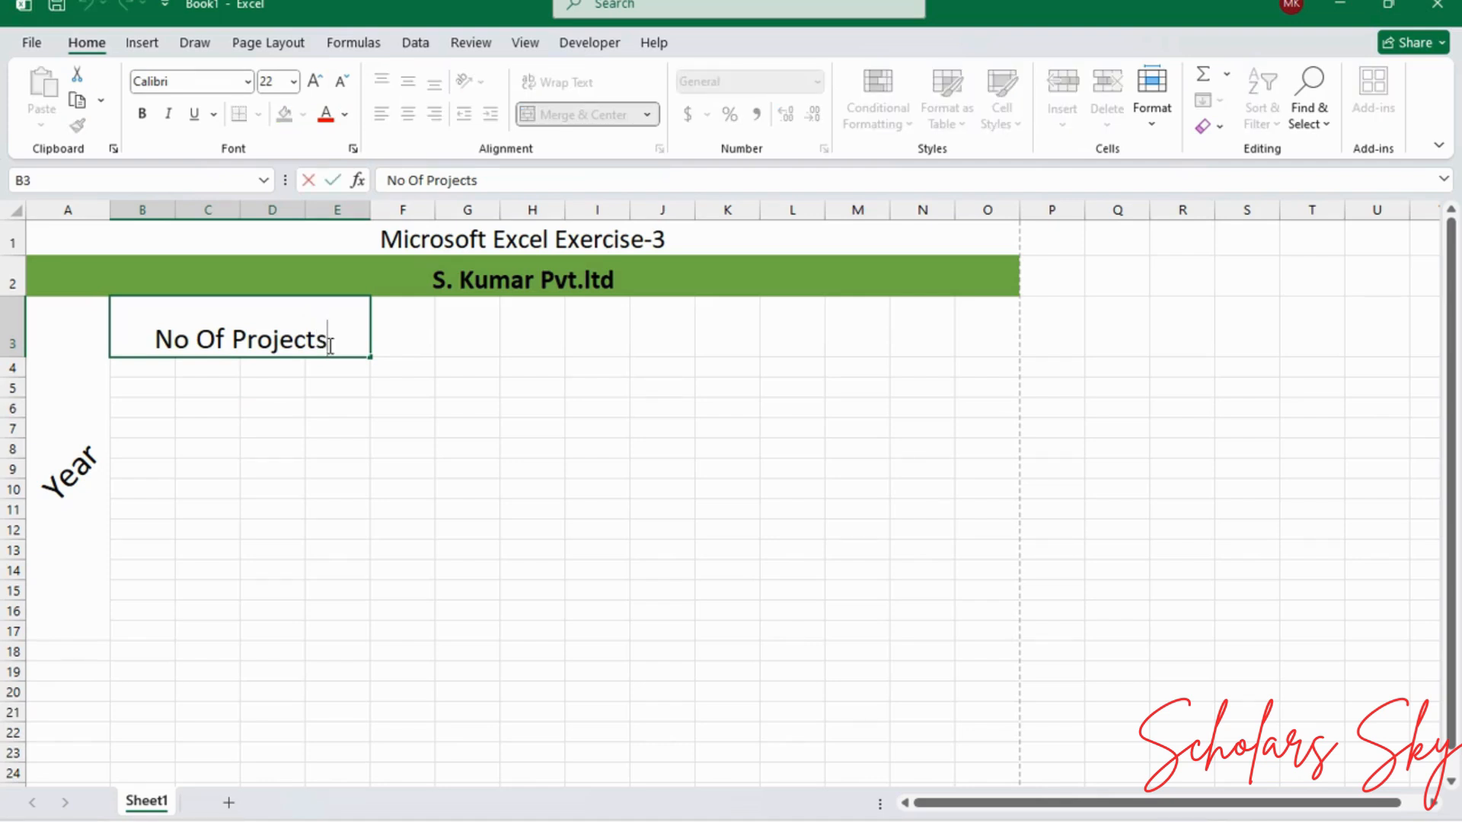
{"action": "type", "text": "Te"}
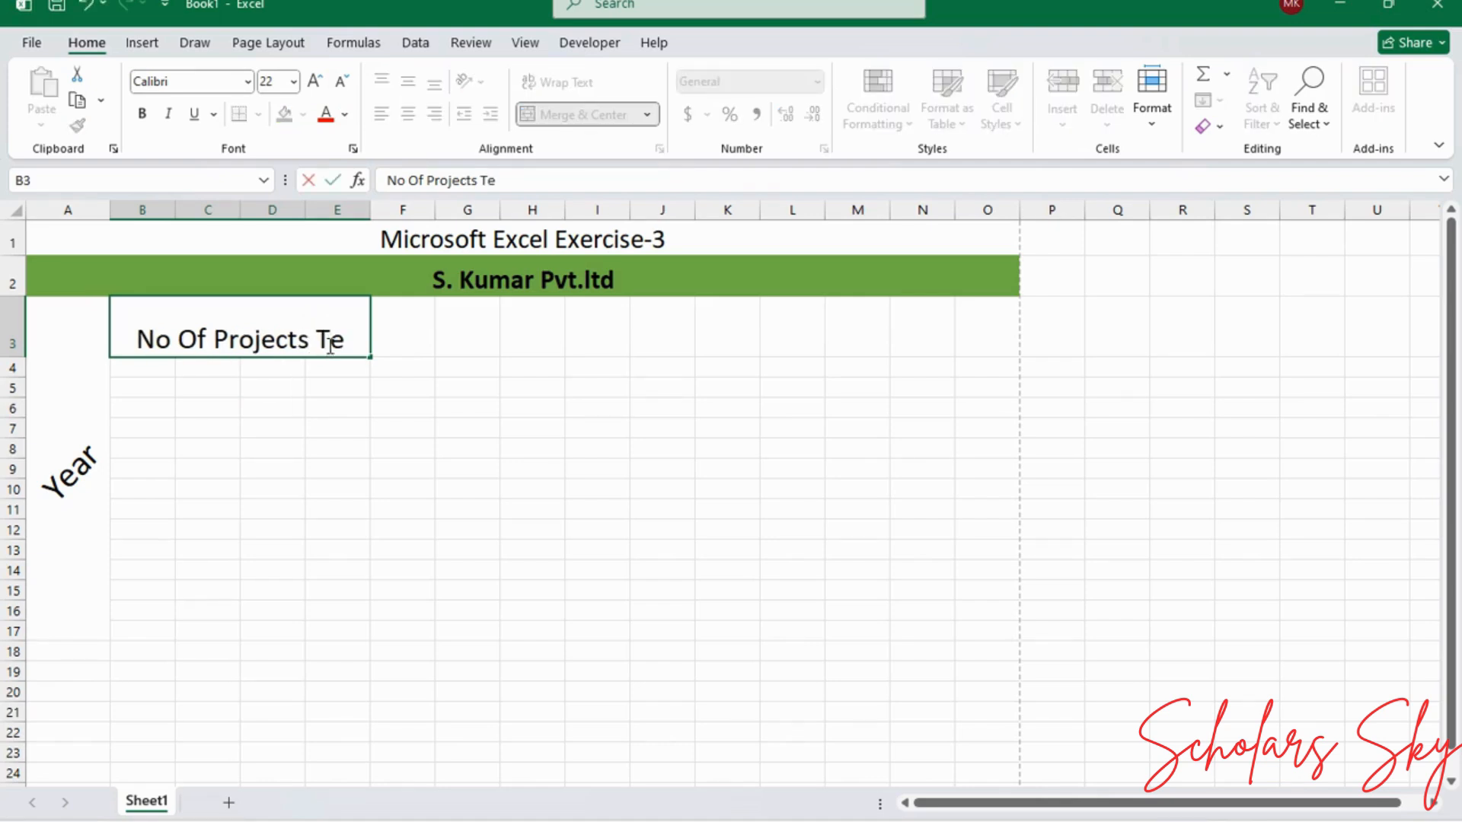
{"action": "type", "text": "chn"}
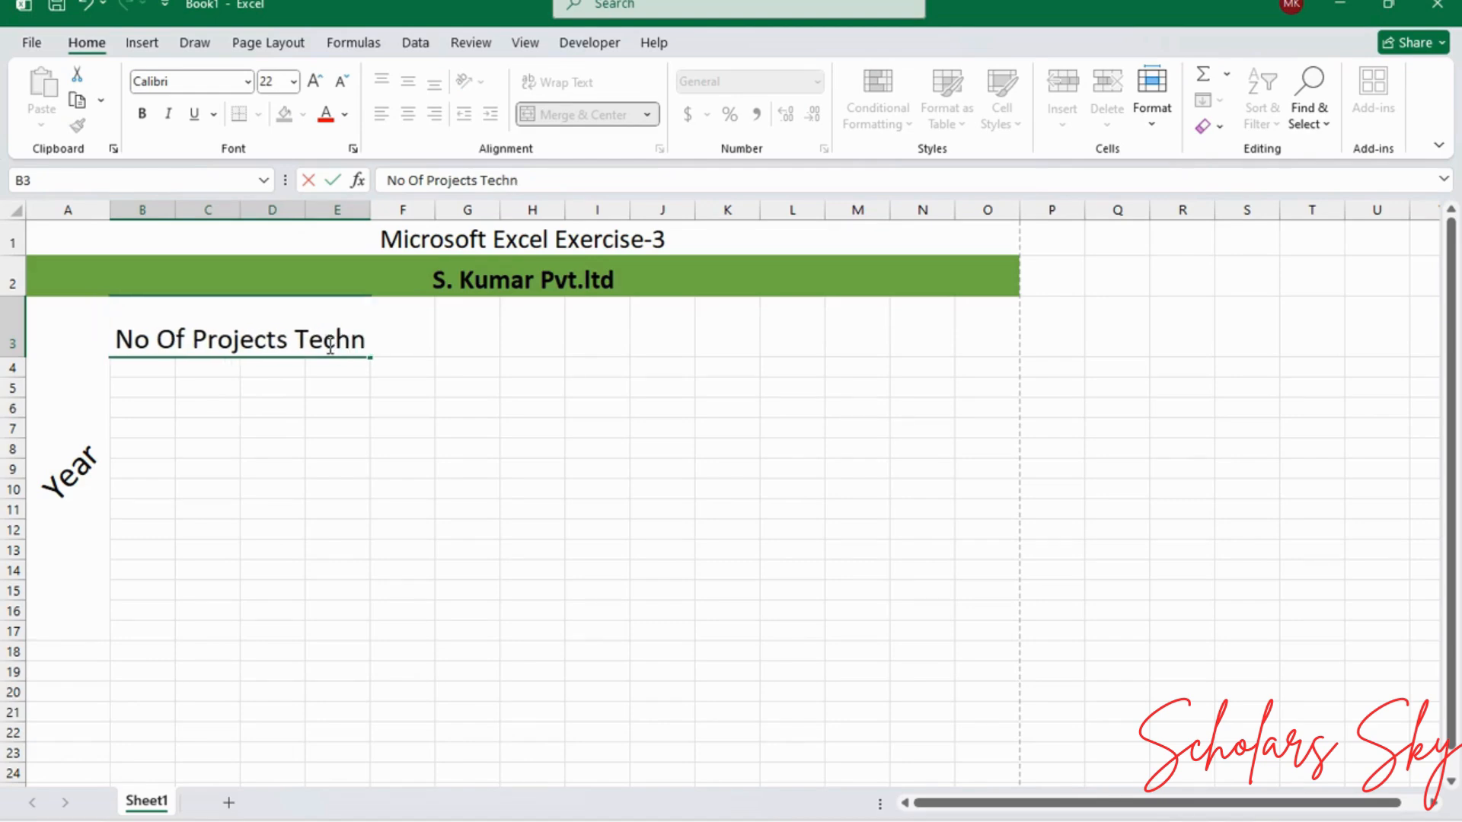
{"action": "type", "text": "ologies"}
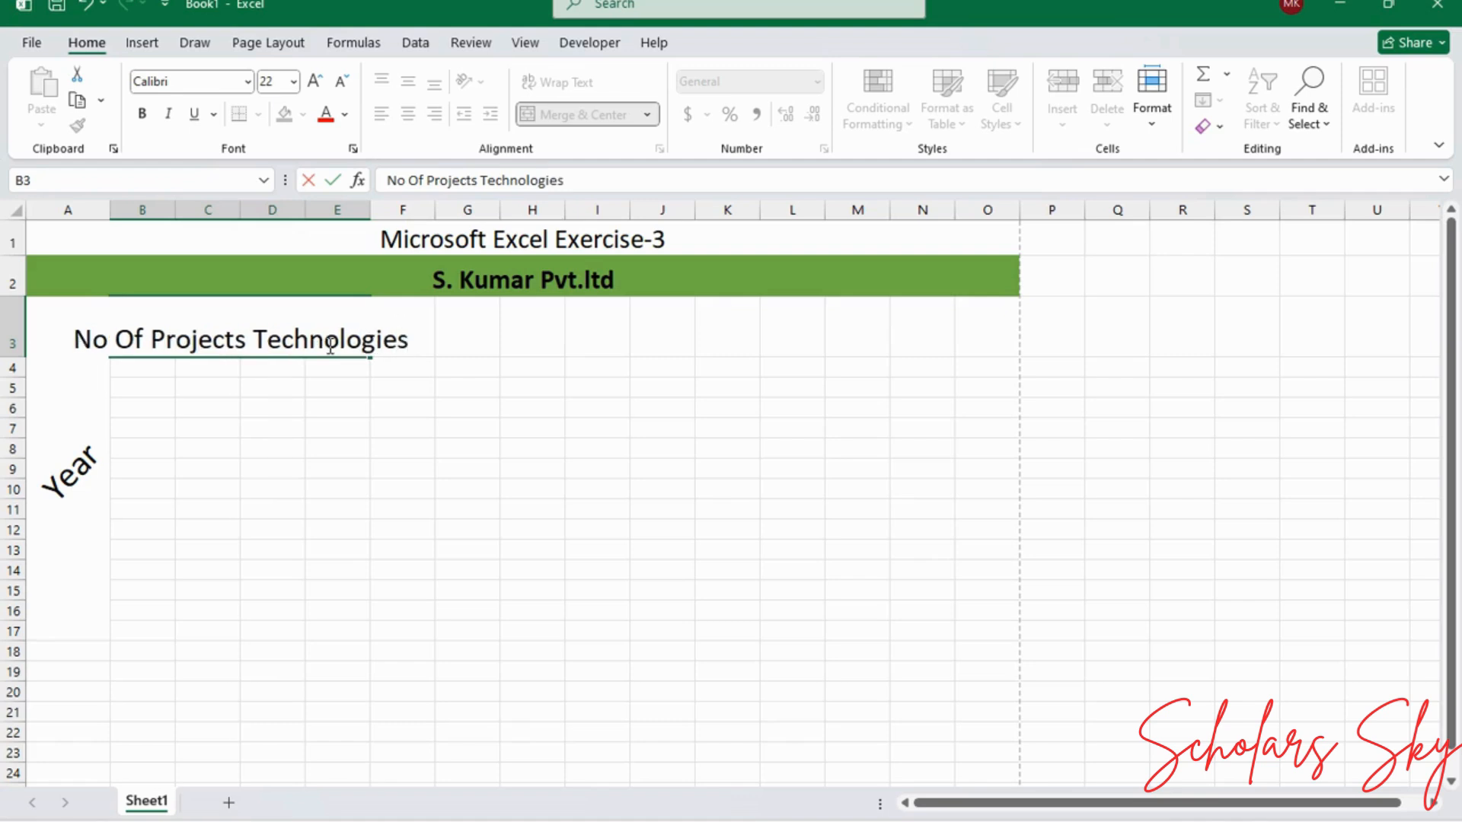
{"action": "type", "text": " |A"}
{"action": "key", "text": "BackSpace"}
{"action": "key", "text": "BackSpace"}
{"action": "type", "text": "Are"}
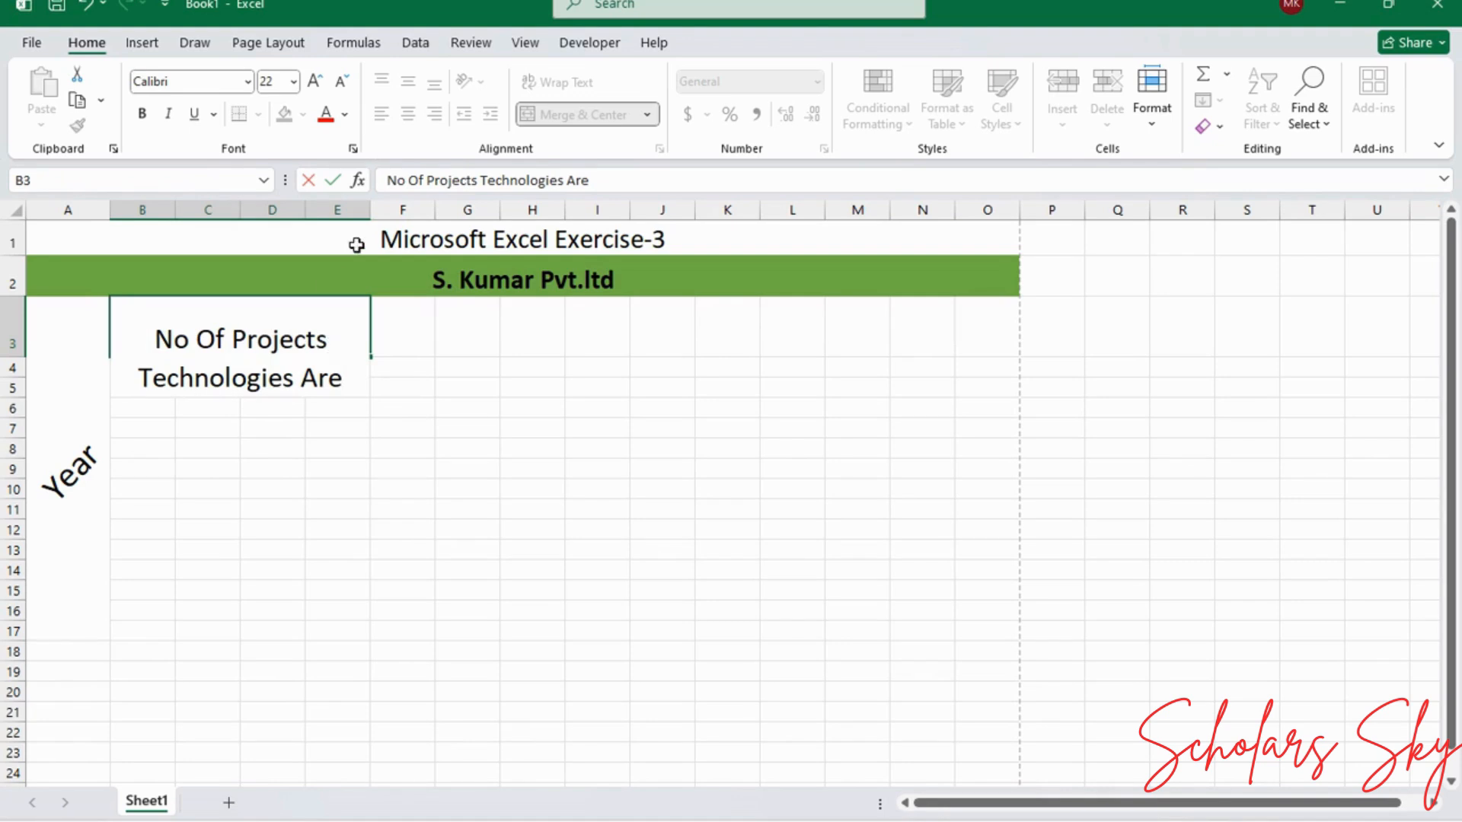
{"action": "left_click", "coordinate": [377, 431]}
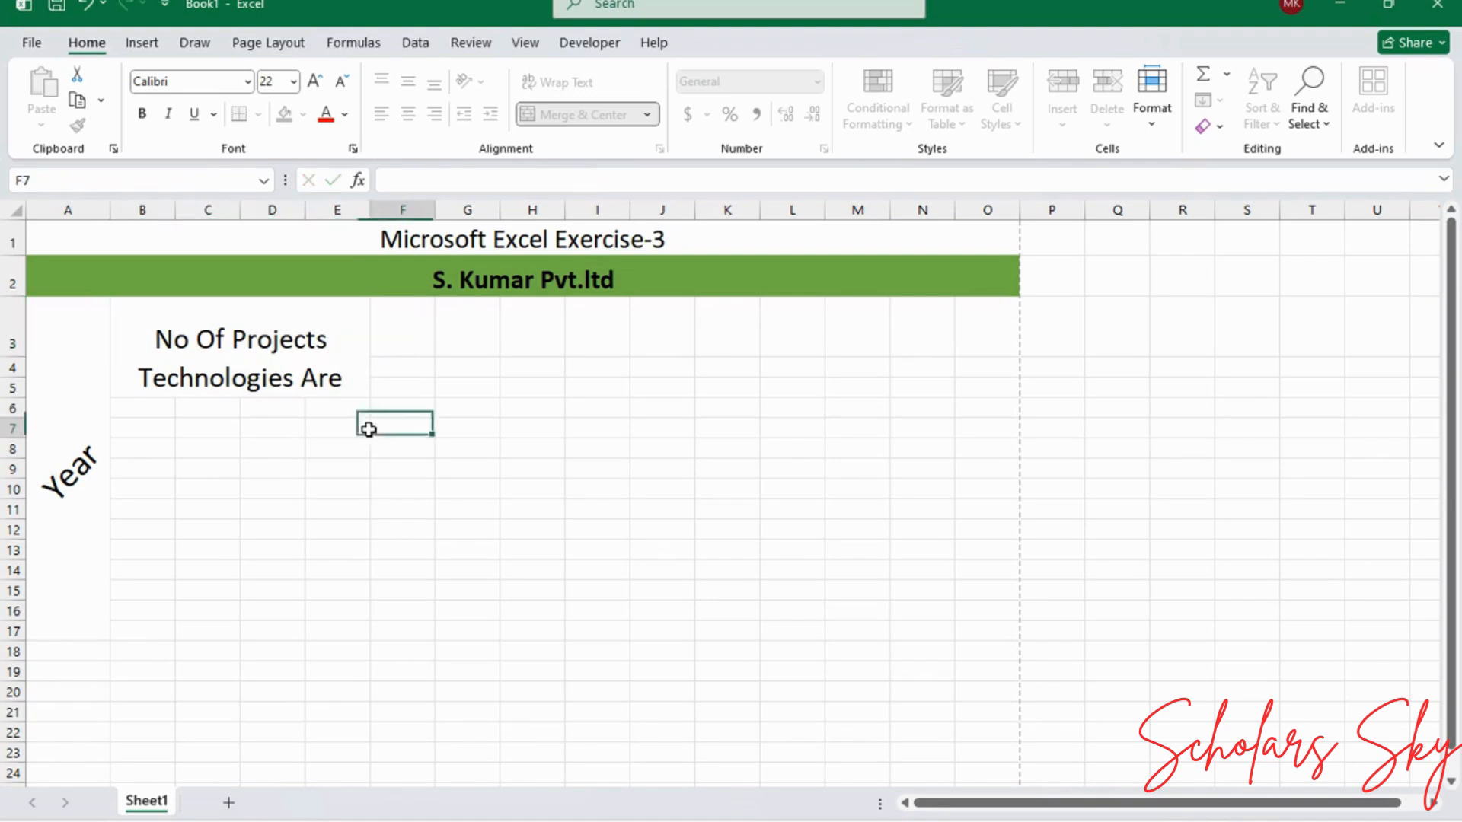
Step: Wrap and vertically center the projects heading in row 3, increasing the row height to fit both lines
{"action": "left_click", "coordinate": [341, 347]}
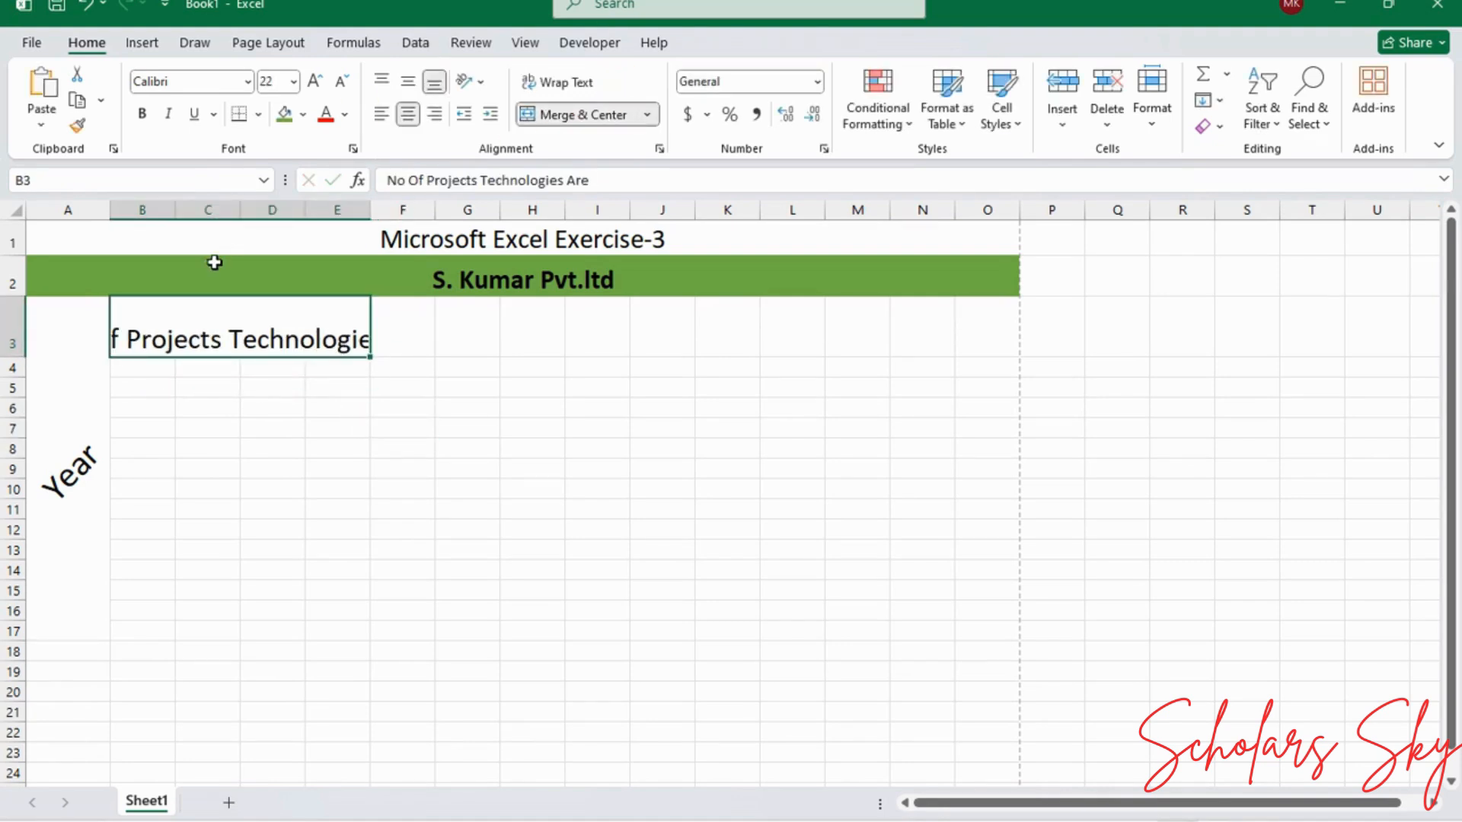
{"action": "left_click", "coordinate": [556, 83]}
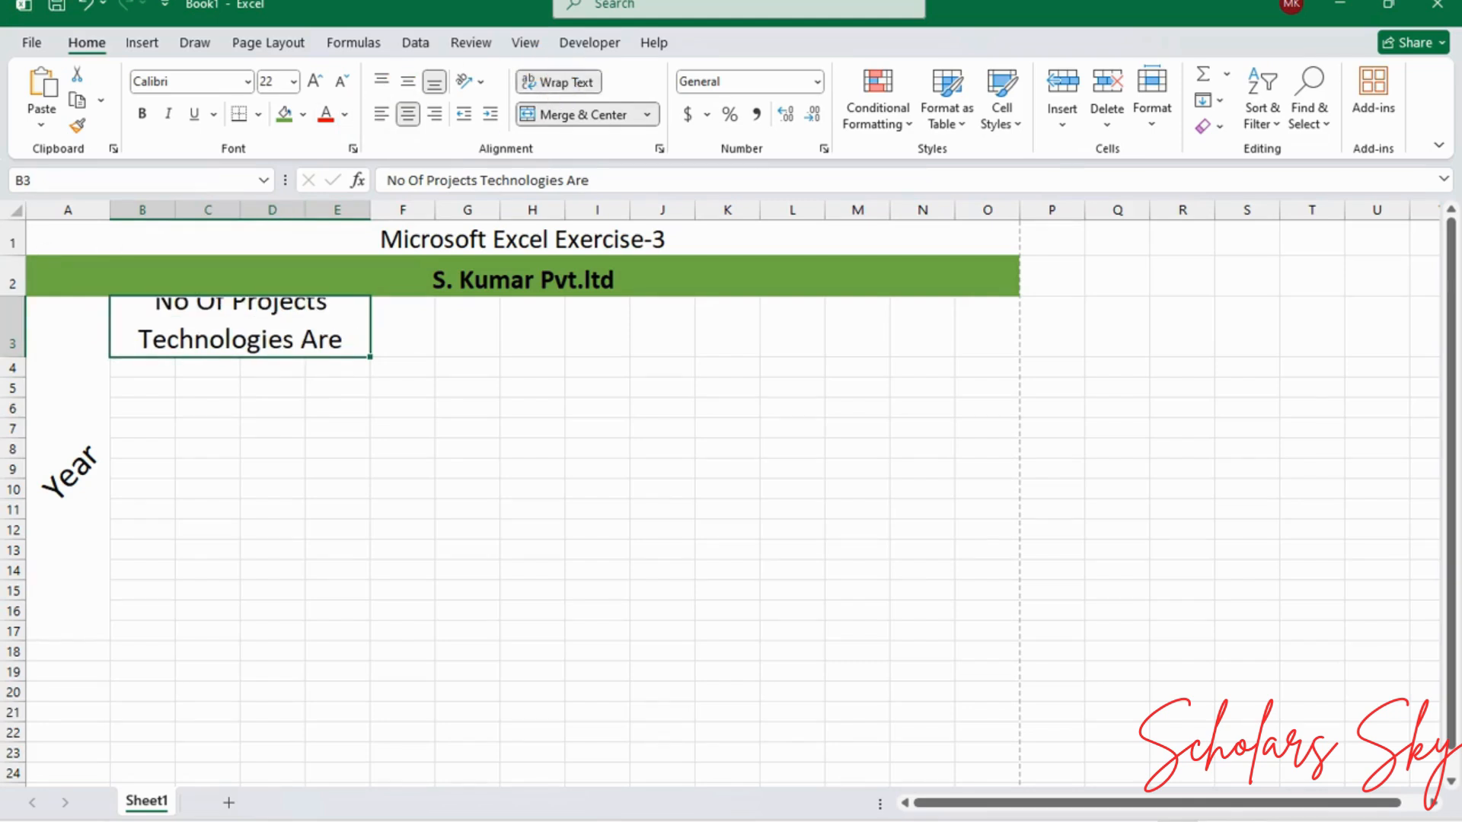
{"action": "left_click_drag", "start_coordinate": [13, 358], "coordinate": [16, 364]}
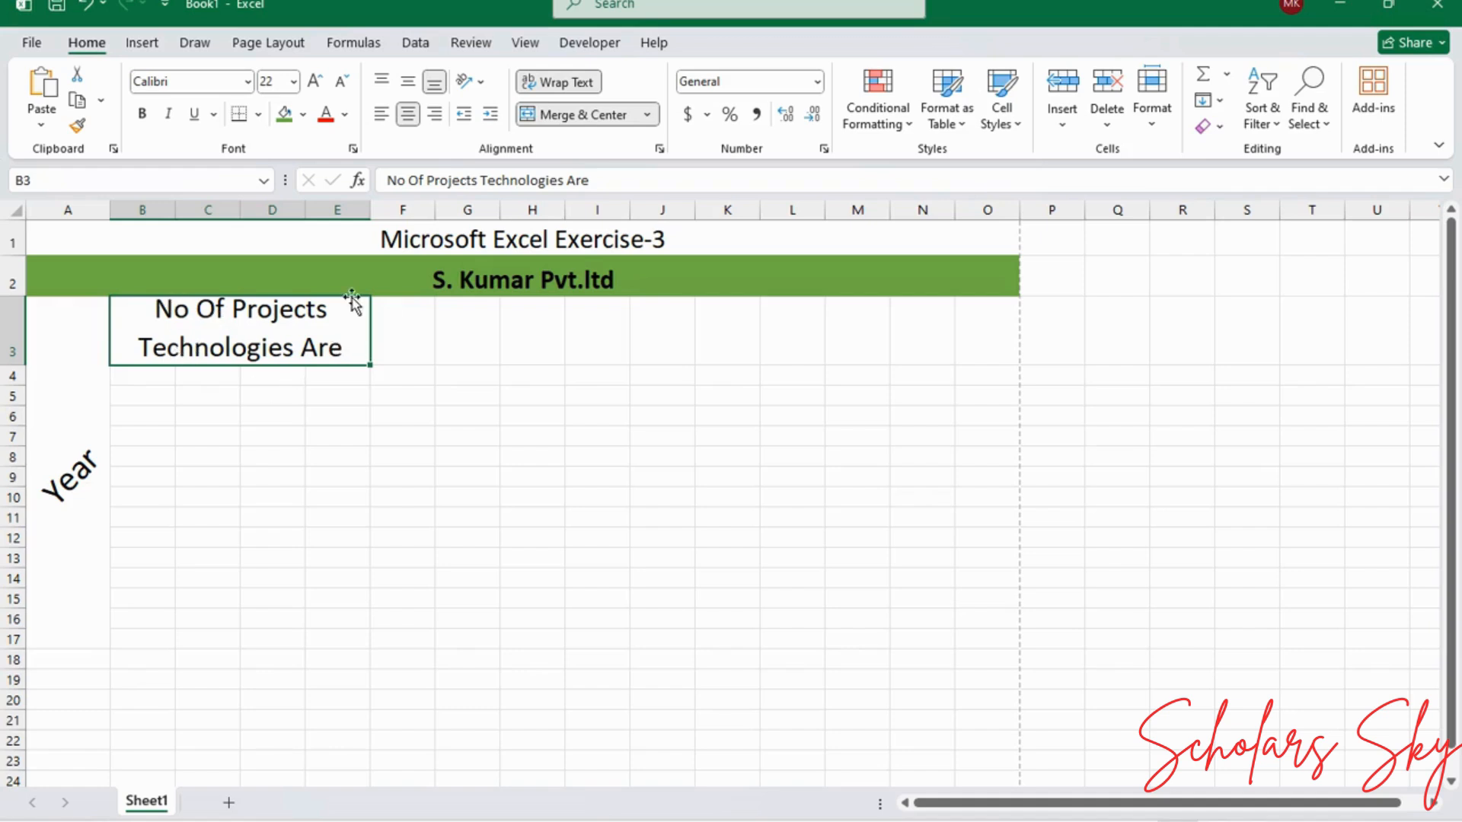
{"action": "left_click", "coordinate": [410, 83]}
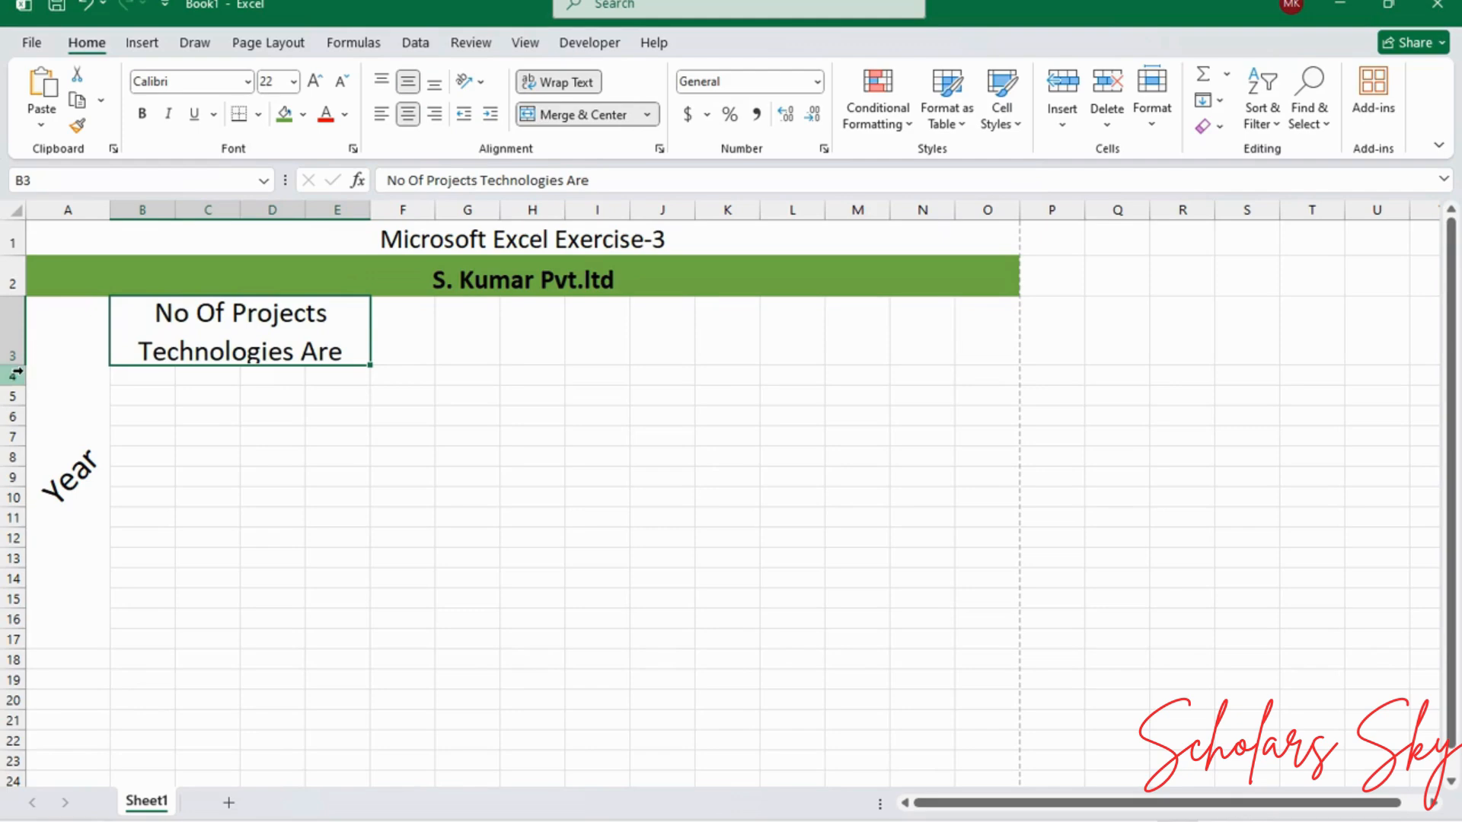
{"action": "mouse_move", "coordinate": [16, 371]}
{"action": "left_mouse_down"}
{"action": "mouse_move", "coordinate": [16, 335]}
{"action": "mouse_move", "coordinate": [21, 373]}
{"action": "left_mouse_up"}
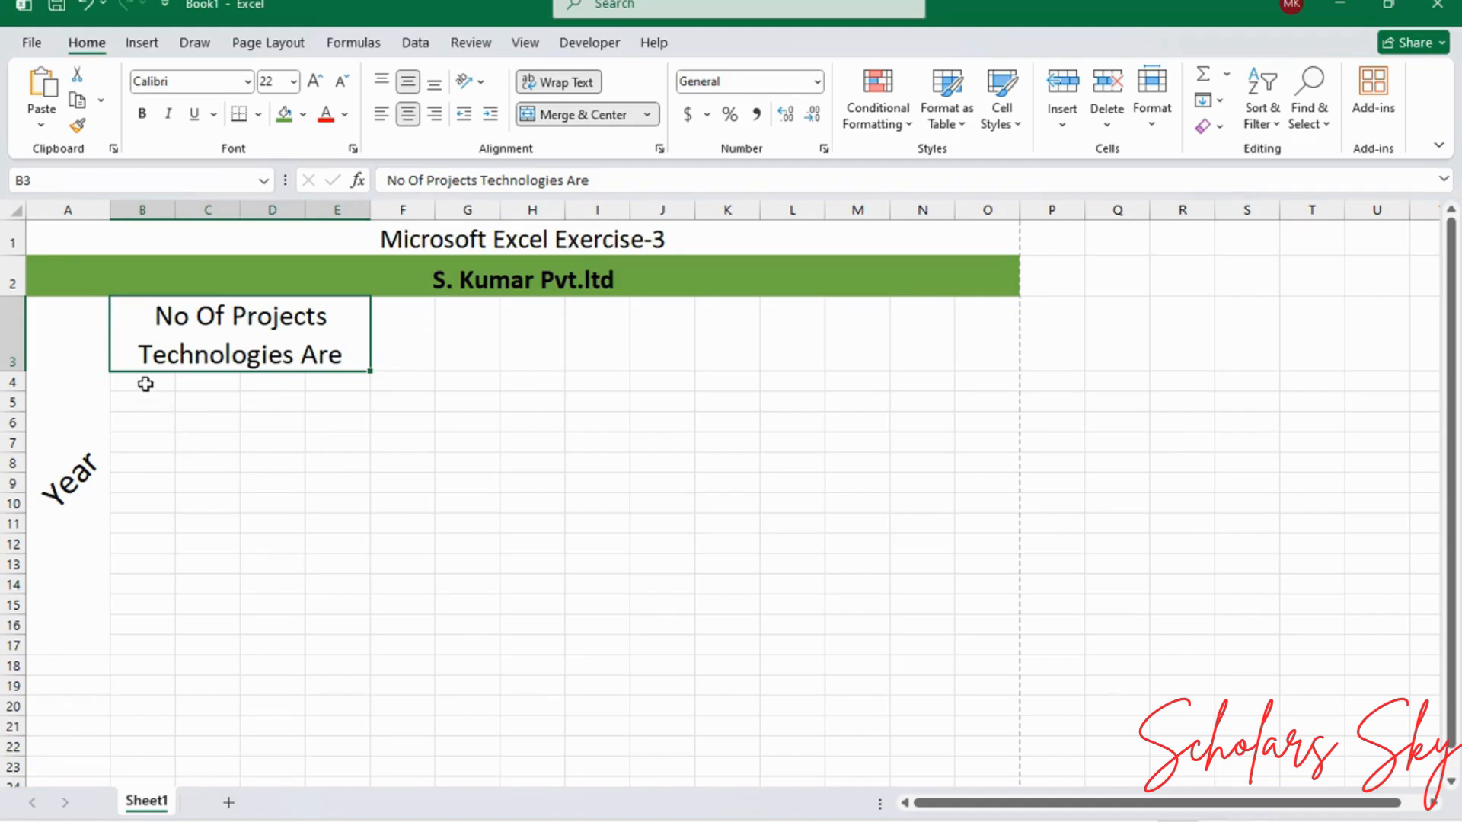
Step: Merge and center cells B4 to C4, and likewise cells D4 to E4
{"action": "left_click_drag", "start_coordinate": [141, 381], "coordinate": [186, 378]}
{"action": "left_click", "coordinate": [561, 117]}
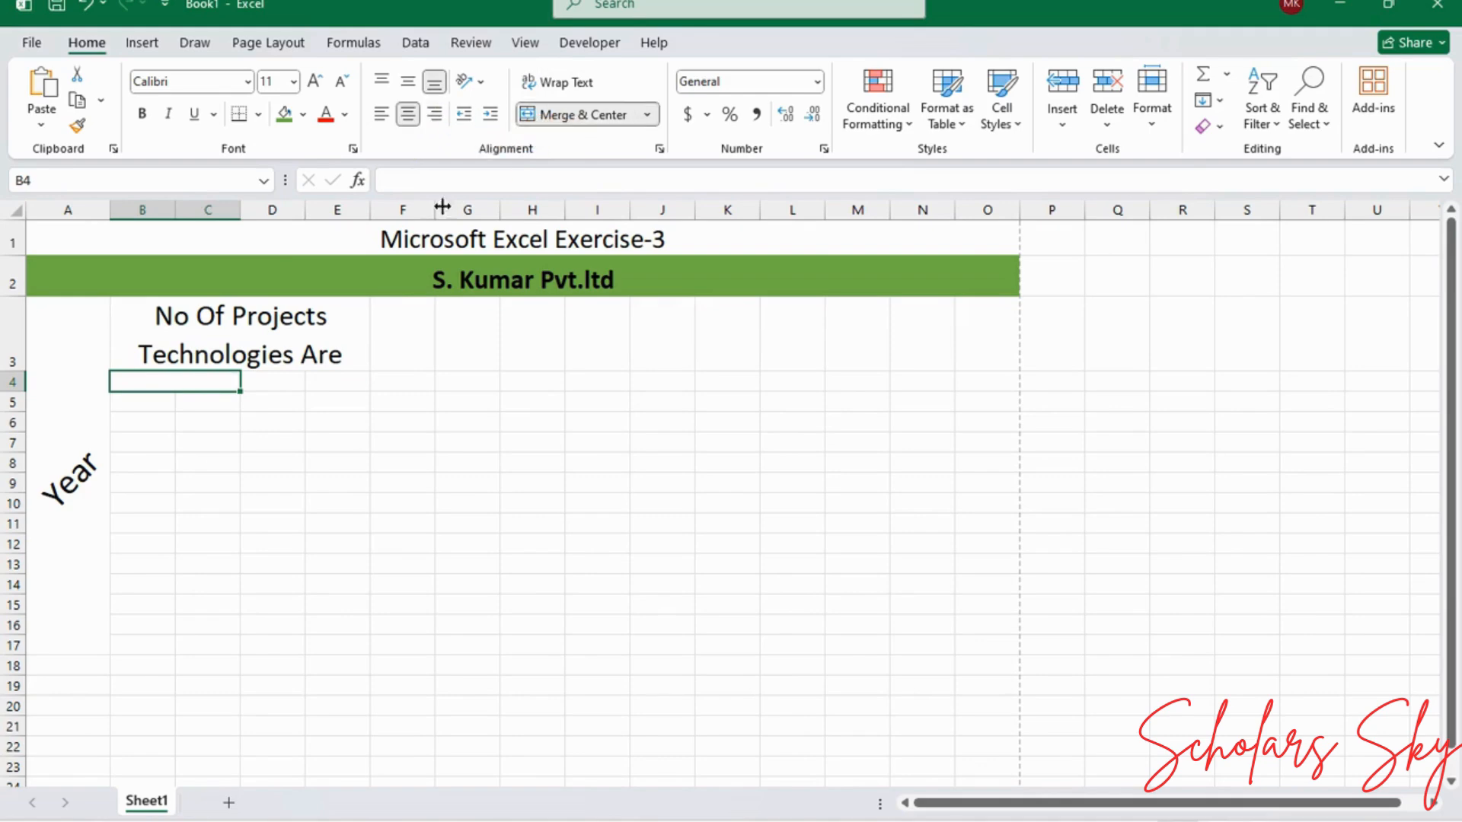
{"action": "left_click", "coordinate": [299, 376]}
{"action": "left_click_drag", "start_coordinate": [299, 376], "coordinate": [324, 376]}
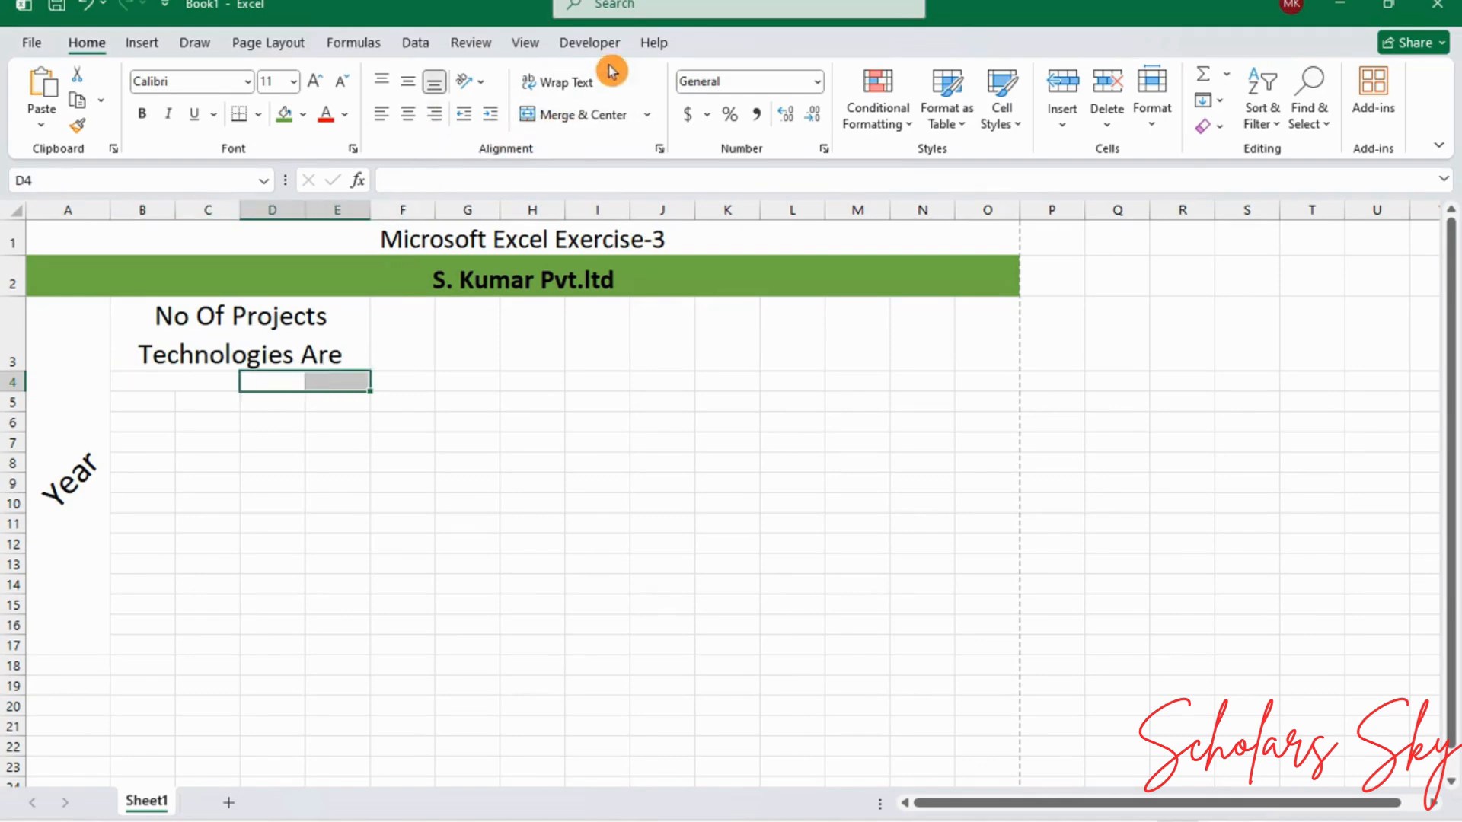
{"action": "left_click", "coordinate": [578, 114]}
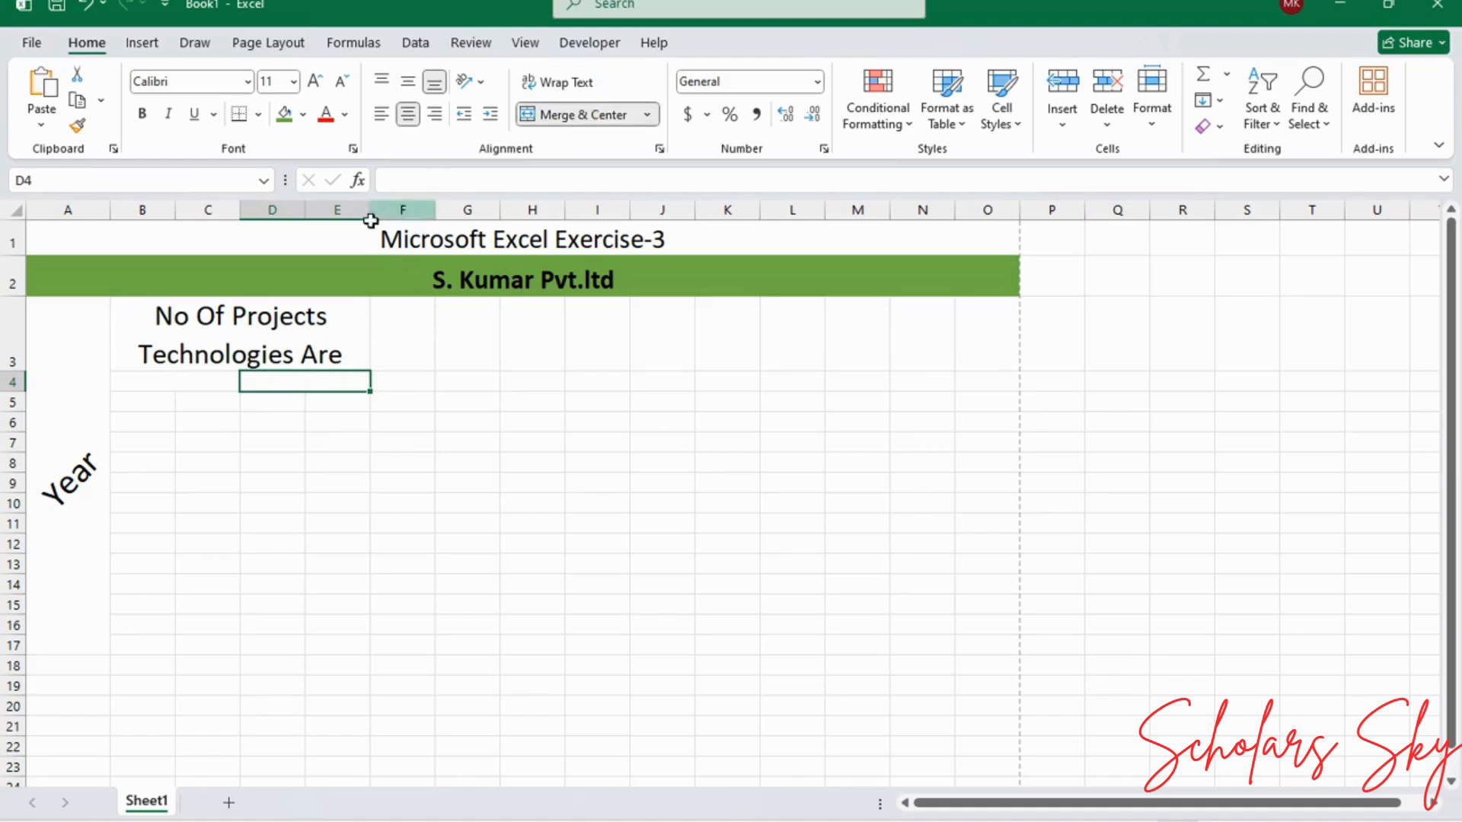
Step: Enter the subheadings "Expected" in merged cell B4 and "Actually" in merged cell D4
{"action": "left_click", "coordinate": [154, 378]}
{"action": "type", "text": "E"}
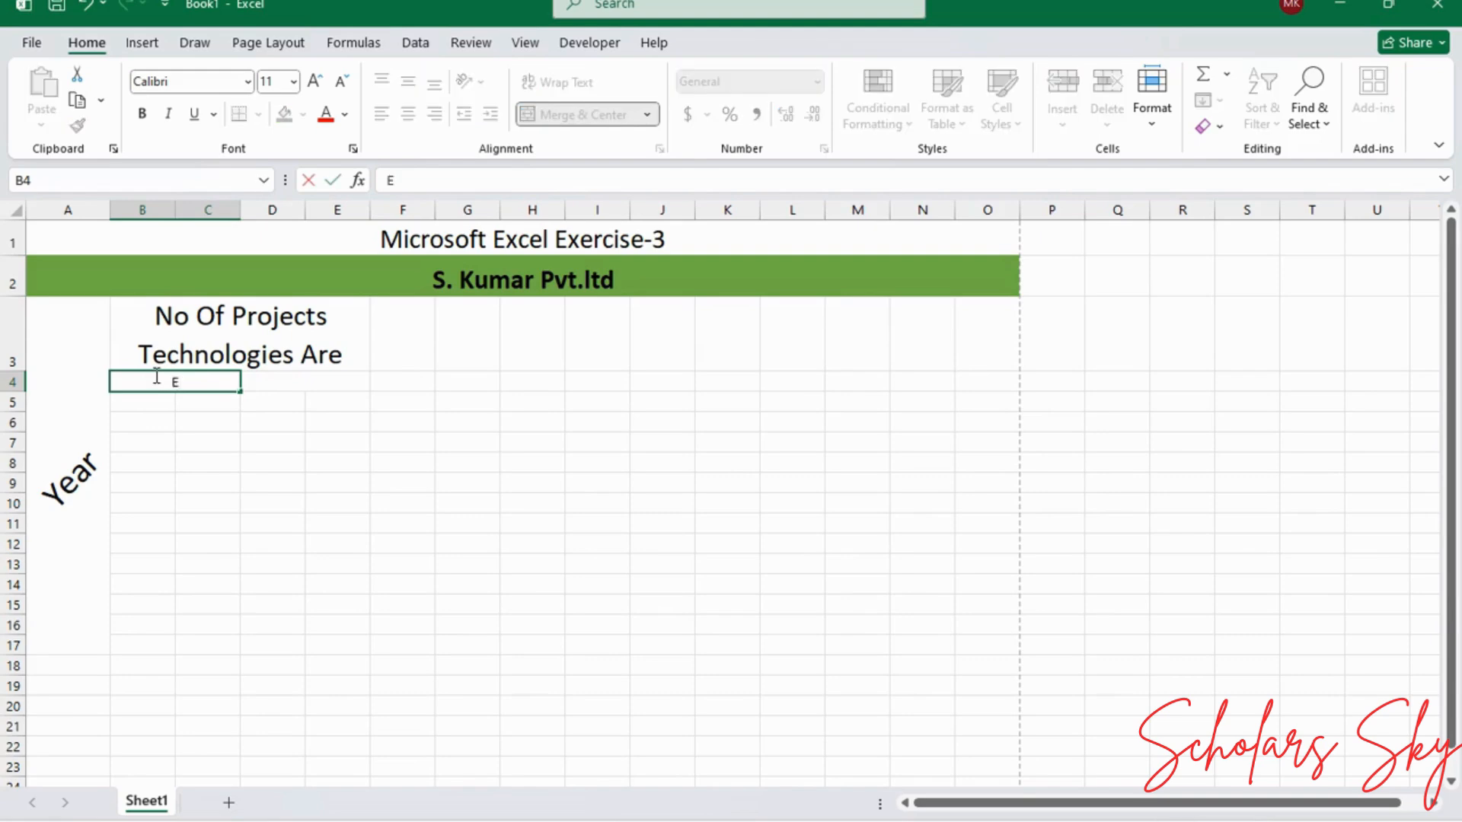
{"action": "type", "text": "xpected"}
{"action": "key", "text": "Tab"}
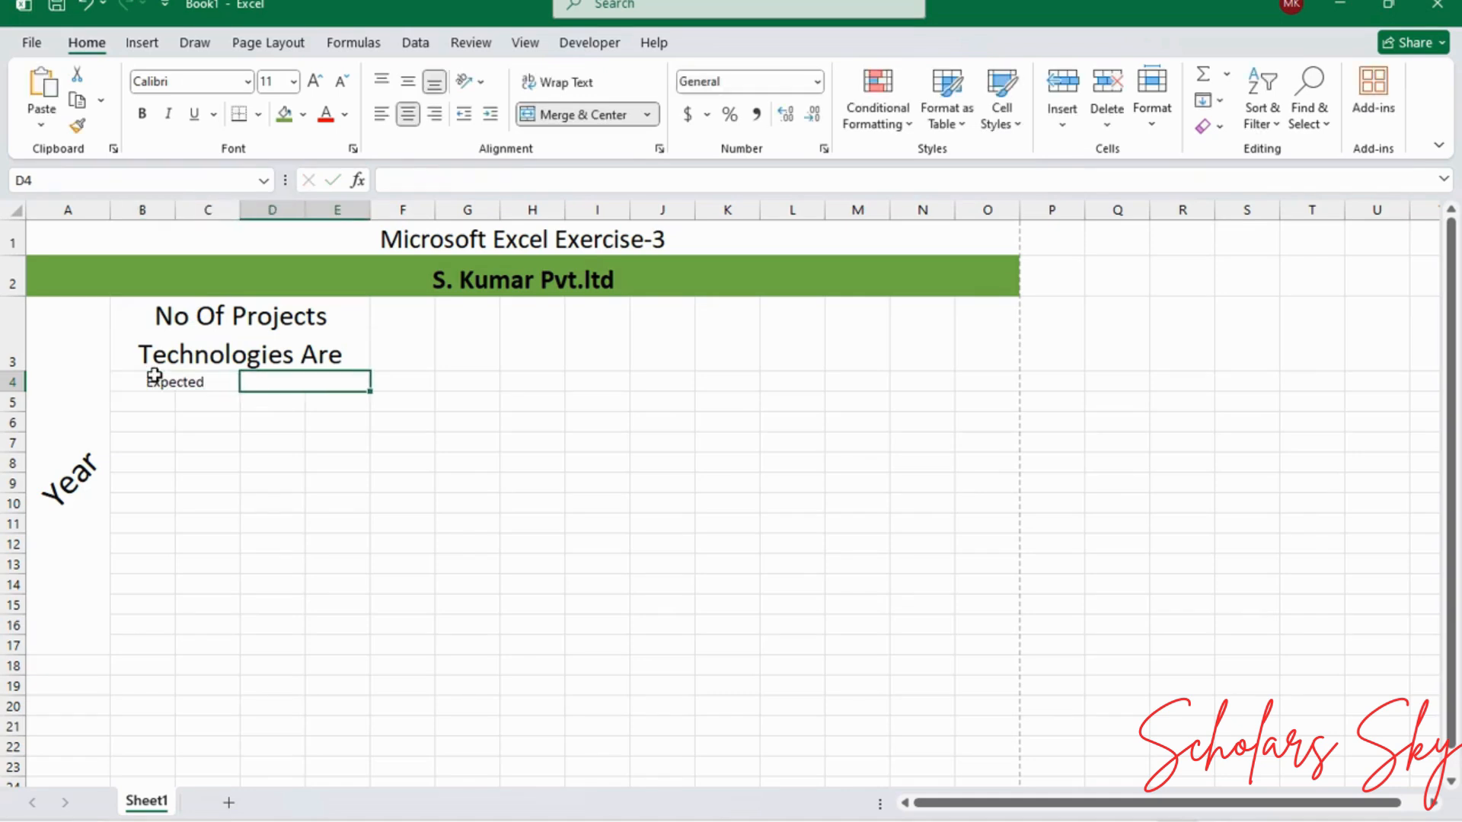
{"action": "type", "text": "Actually"}
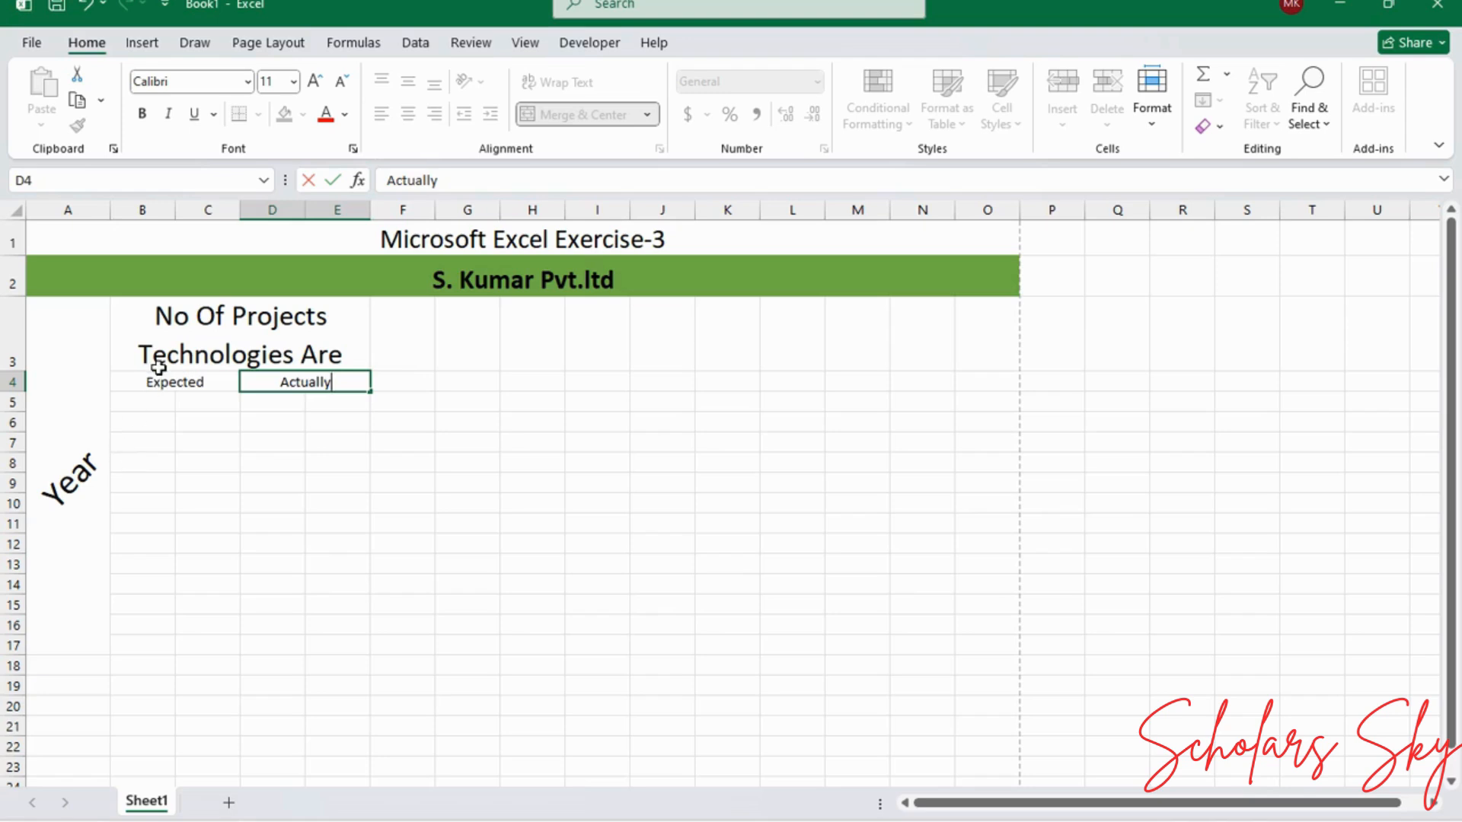
Step: Format the "Expected" and "Actually" subheadings in row 4 as bold, size 16
{"action": "left_click", "coordinate": [157, 382]}
{"action": "left_click", "coordinate": [312, 84]}
{"action": "left_click", "coordinate": [310, 88]}
{"action": "left_click", "coordinate": [311, 89]}
{"action": "left_click", "coordinate": [141, 114]}
{"action": "left_click", "coordinate": [281, 383]}
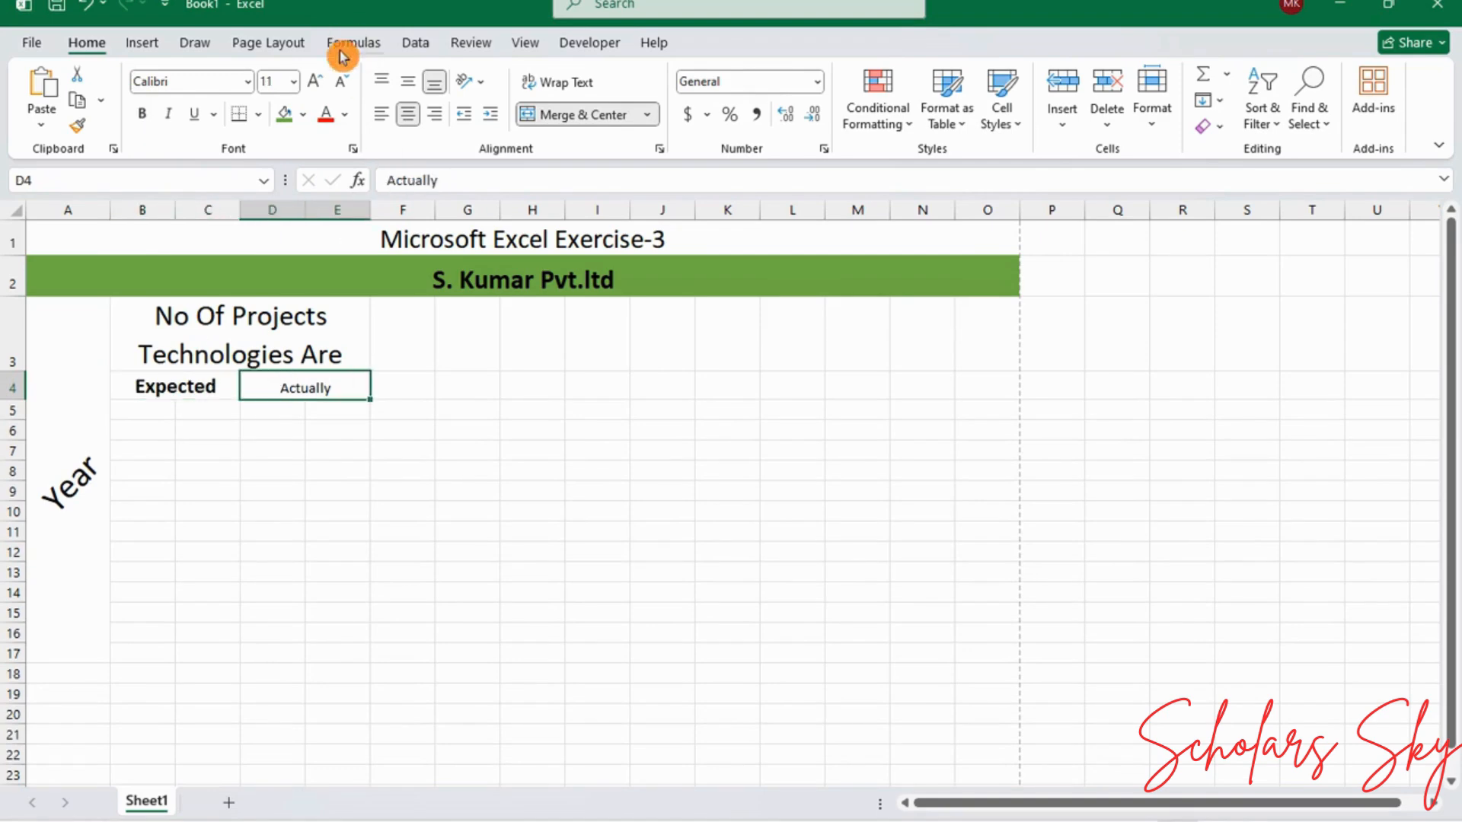
{"action": "left_click", "coordinate": [327, 82]}
{"action": "left_click", "coordinate": [327, 82]}
{"action": "left_click", "coordinate": [142, 113]}
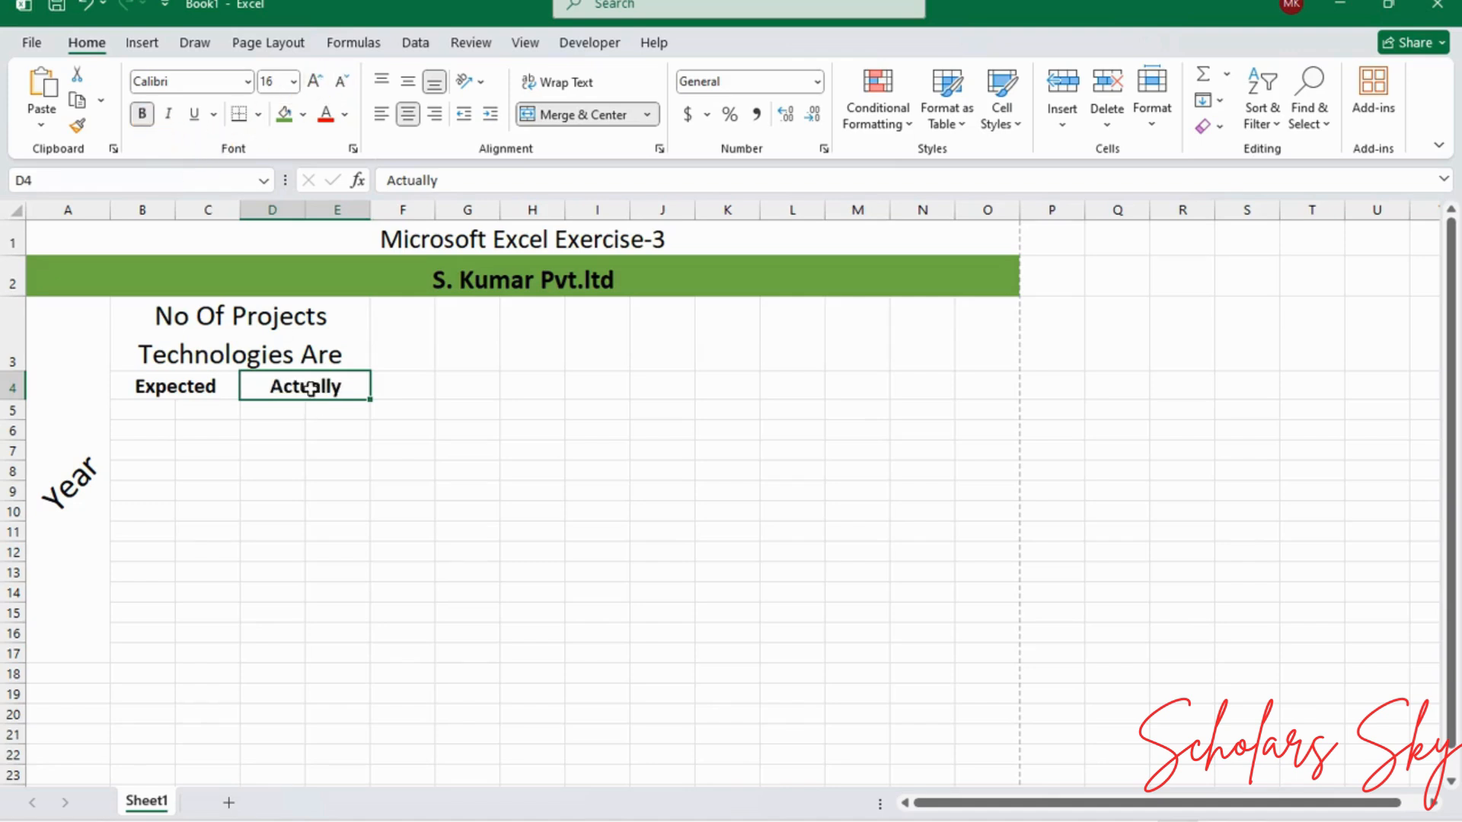
Step: Reduce the font size of the "No Of Projects Technologies Are" heading to 20
{"action": "left_click", "coordinate": [301, 350]}
{"action": "left_click", "coordinate": [340, 90]}
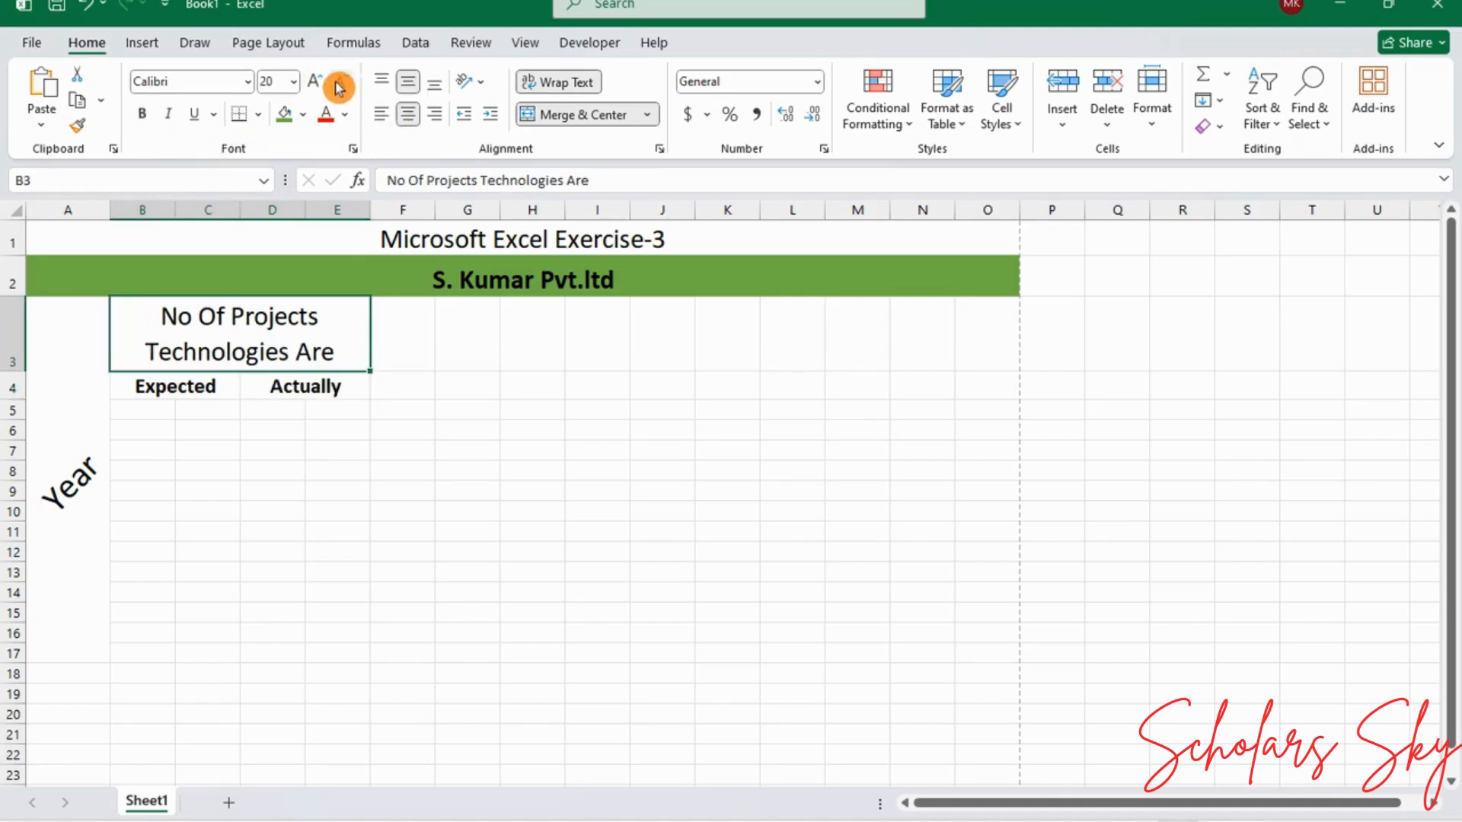
{"action": "left_click", "coordinate": [419, 351]}
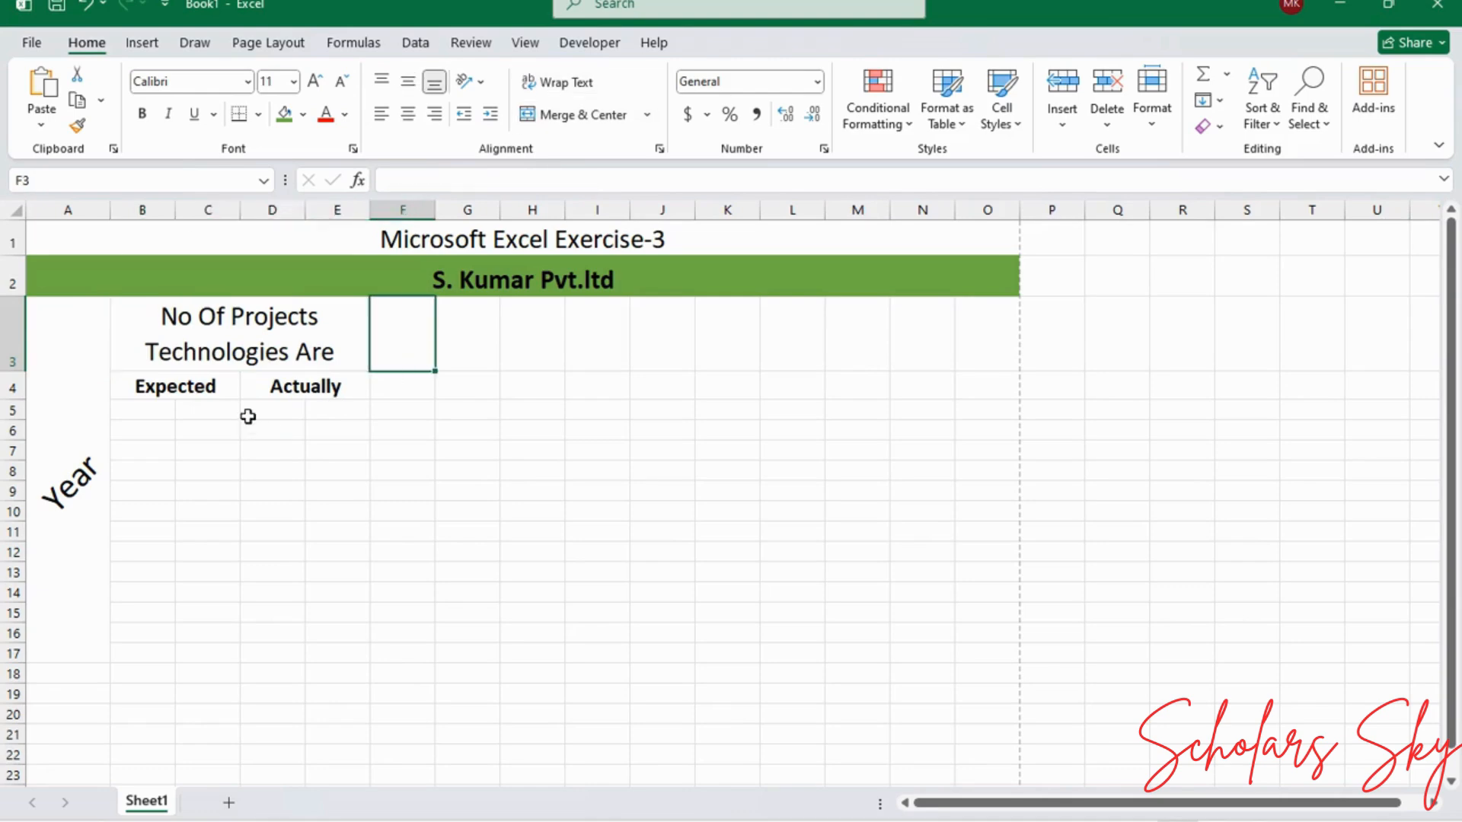
Step: Merge and center rows 5 to 17 separately in each of columns B, C, D and E
{"action": "left_click_drag", "start_coordinate": [149, 403], "coordinate": [122, 655]}
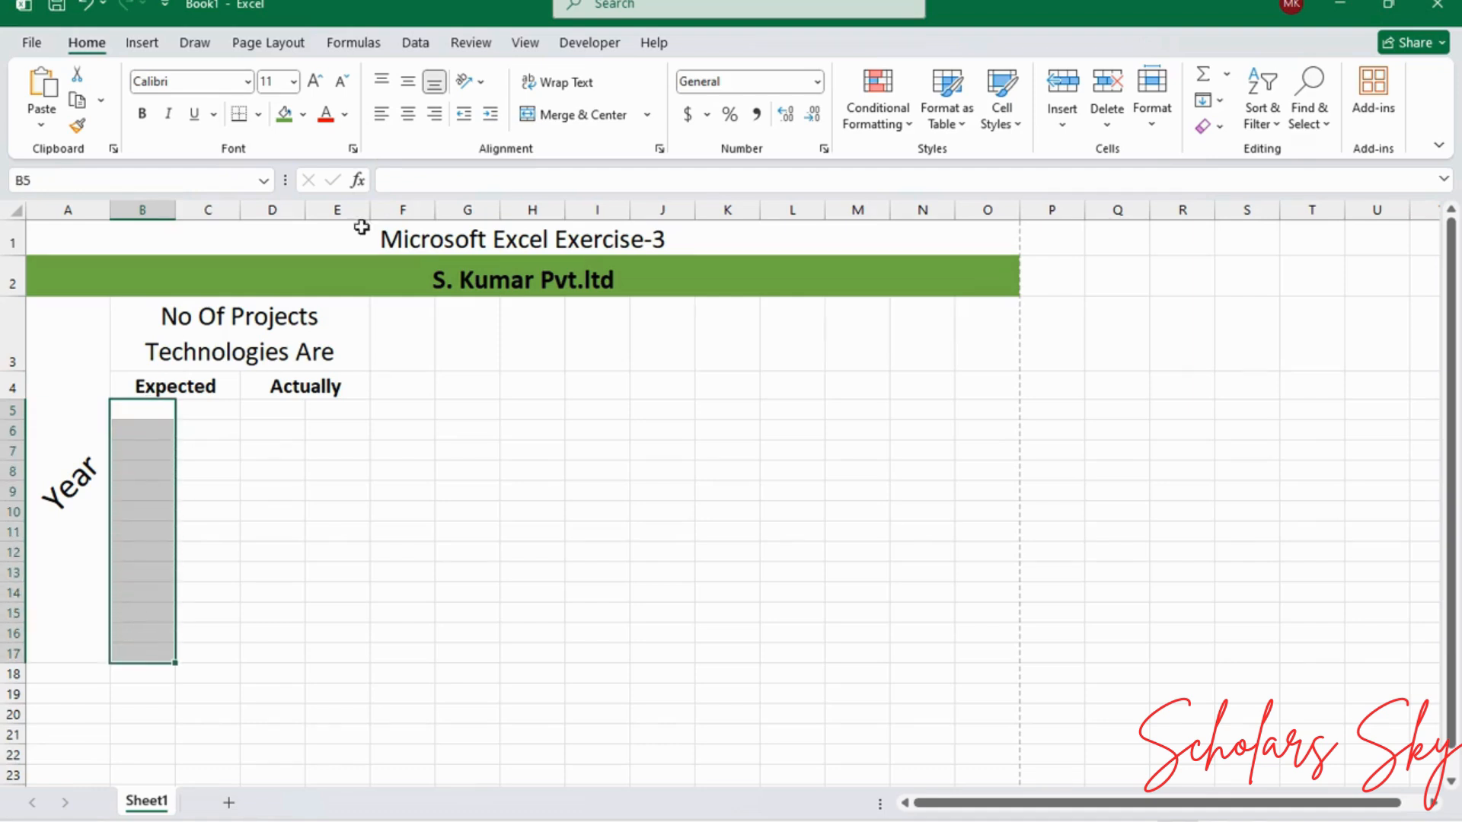
{"action": "left_click", "coordinate": [543, 118]}
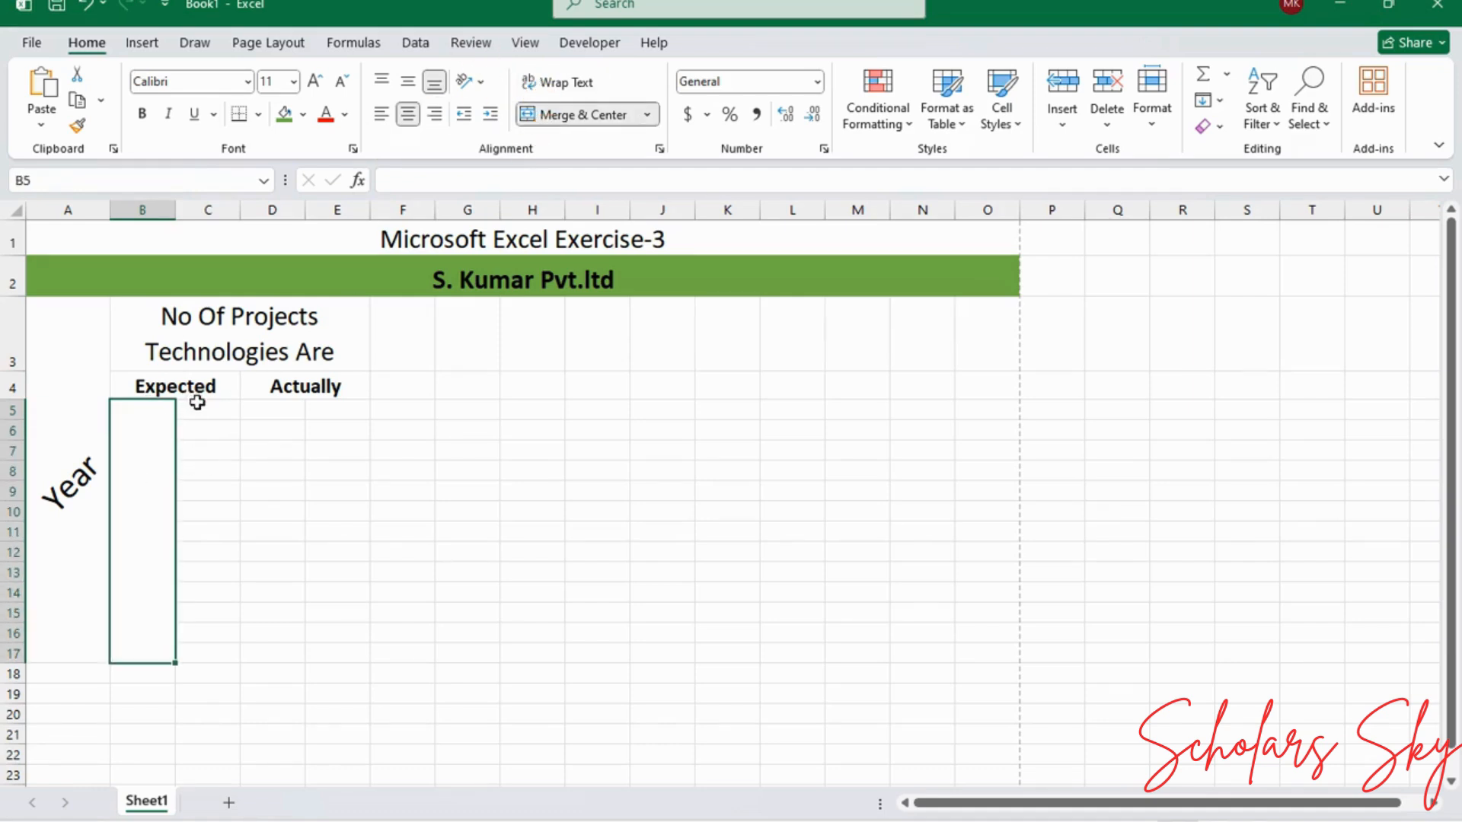
{"action": "left_click_drag", "start_coordinate": [198, 411], "coordinate": [196, 649]}
{"action": "left_click", "coordinate": [586, 115]}
{"action": "left_click_drag", "start_coordinate": [281, 414], "coordinate": [244, 654]}
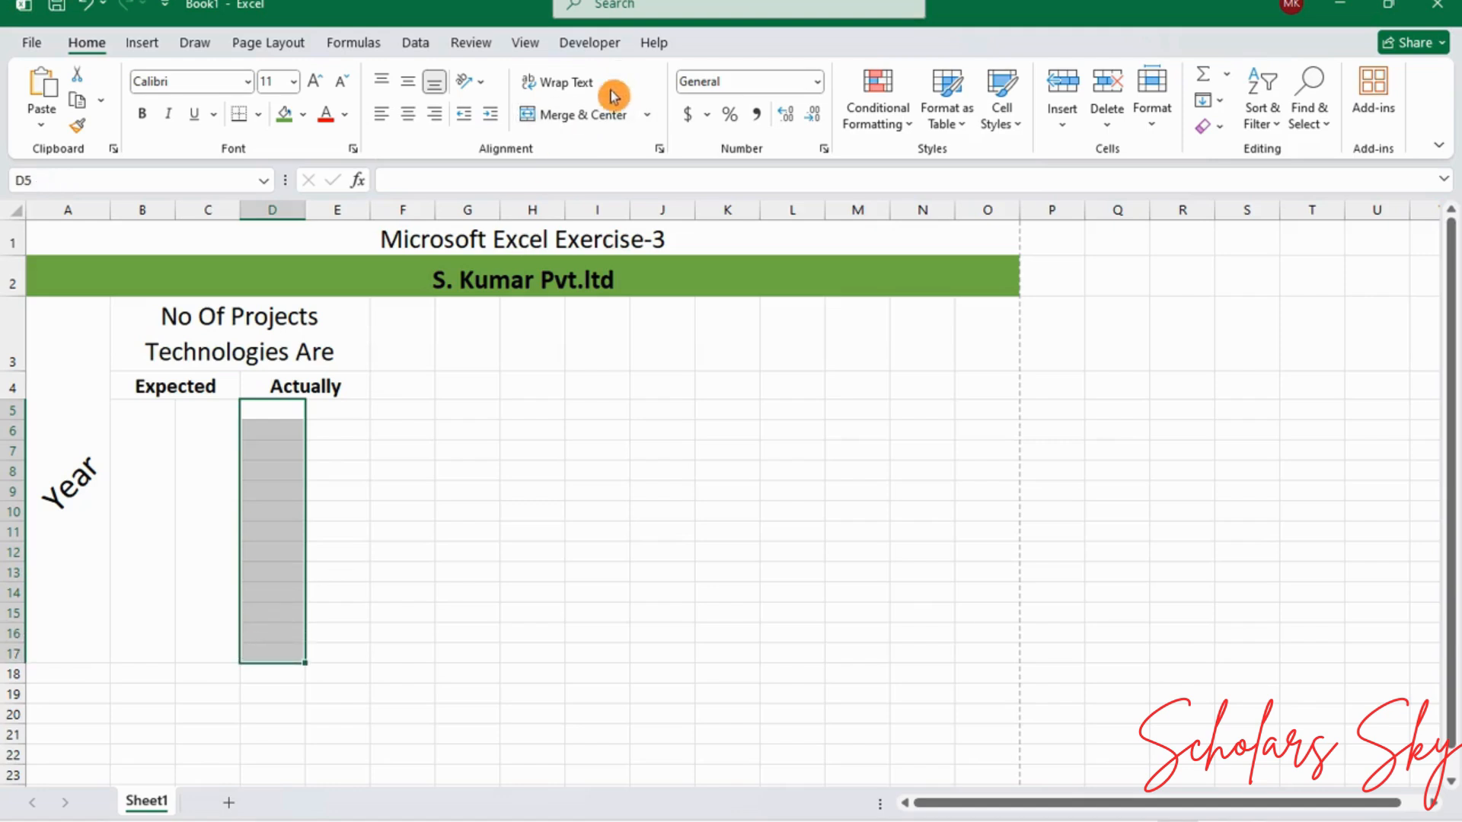
{"action": "left_click", "coordinate": [591, 127]}
{"action": "left_click_drag", "start_coordinate": [330, 410], "coordinate": [313, 651]}
{"action": "left_click", "coordinate": [596, 117]}
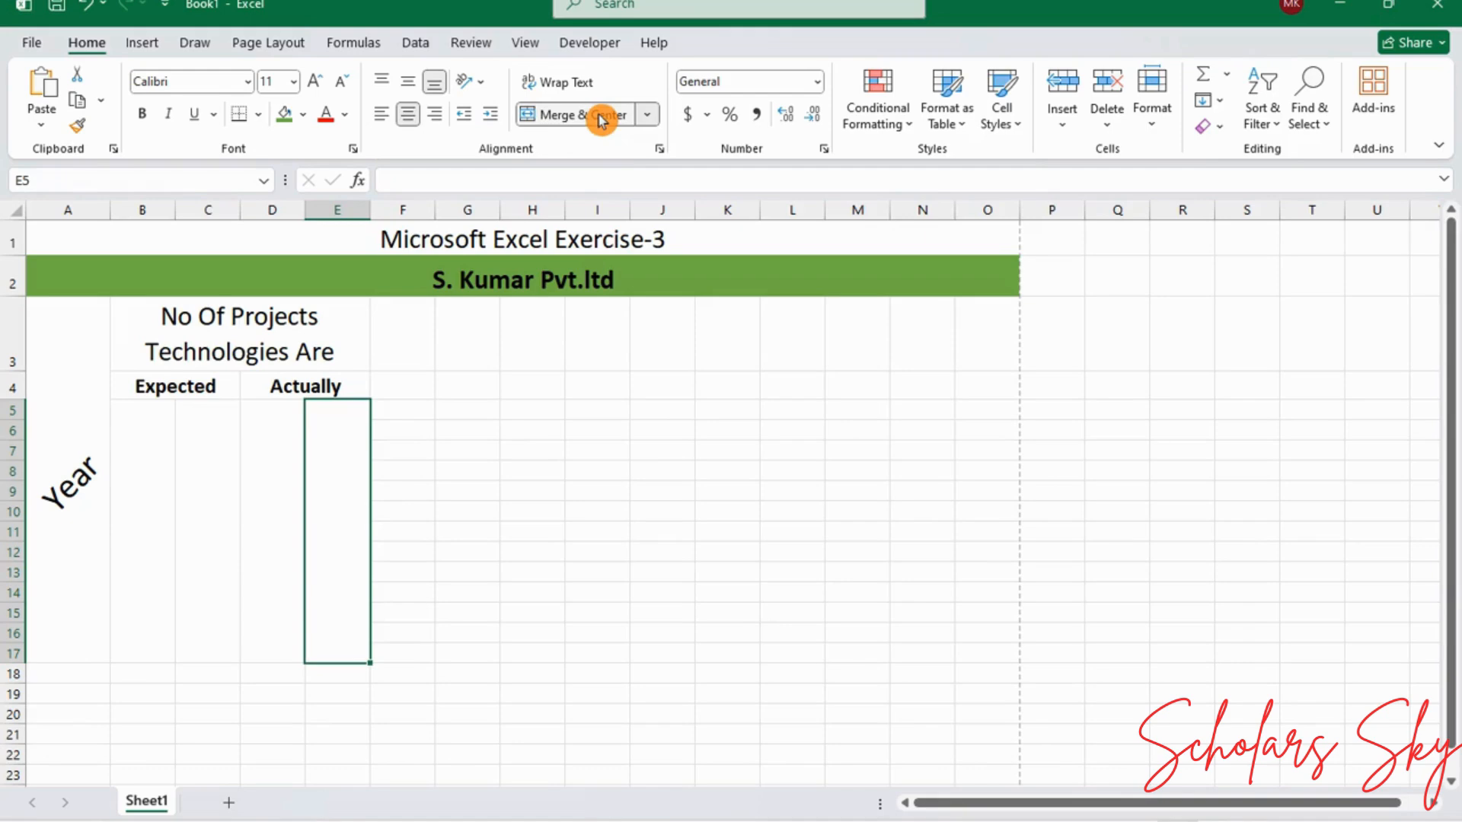
Step: Merge and center cells F3 to F17 into one tall cell
{"action": "left_click", "coordinate": [411, 319]}
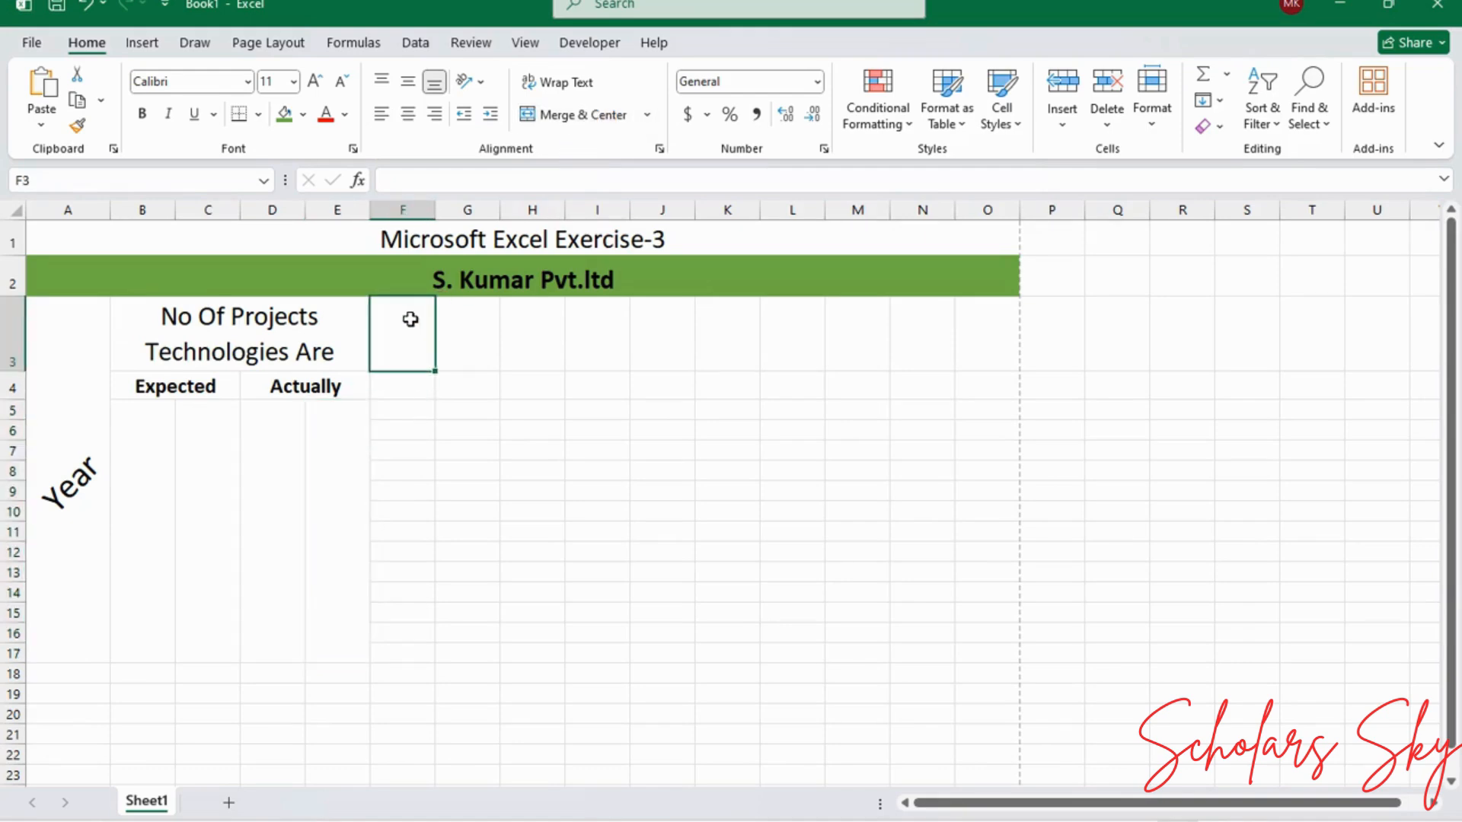
{"action": "left_click_drag", "start_coordinate": [411, 318], "coordinate": [391, 639]}
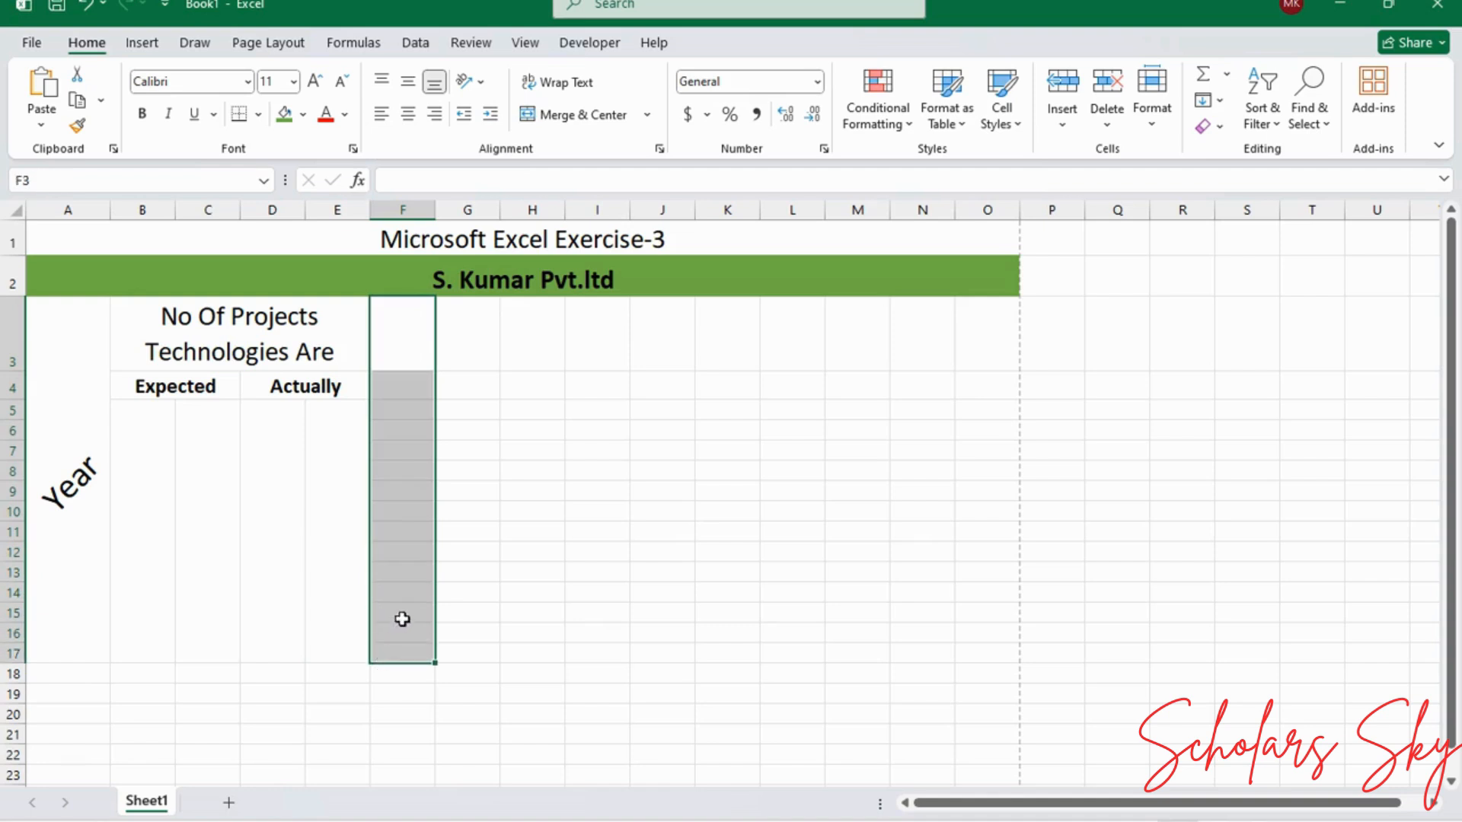
{"action": "left_click", "coordinate": [575, 115]}
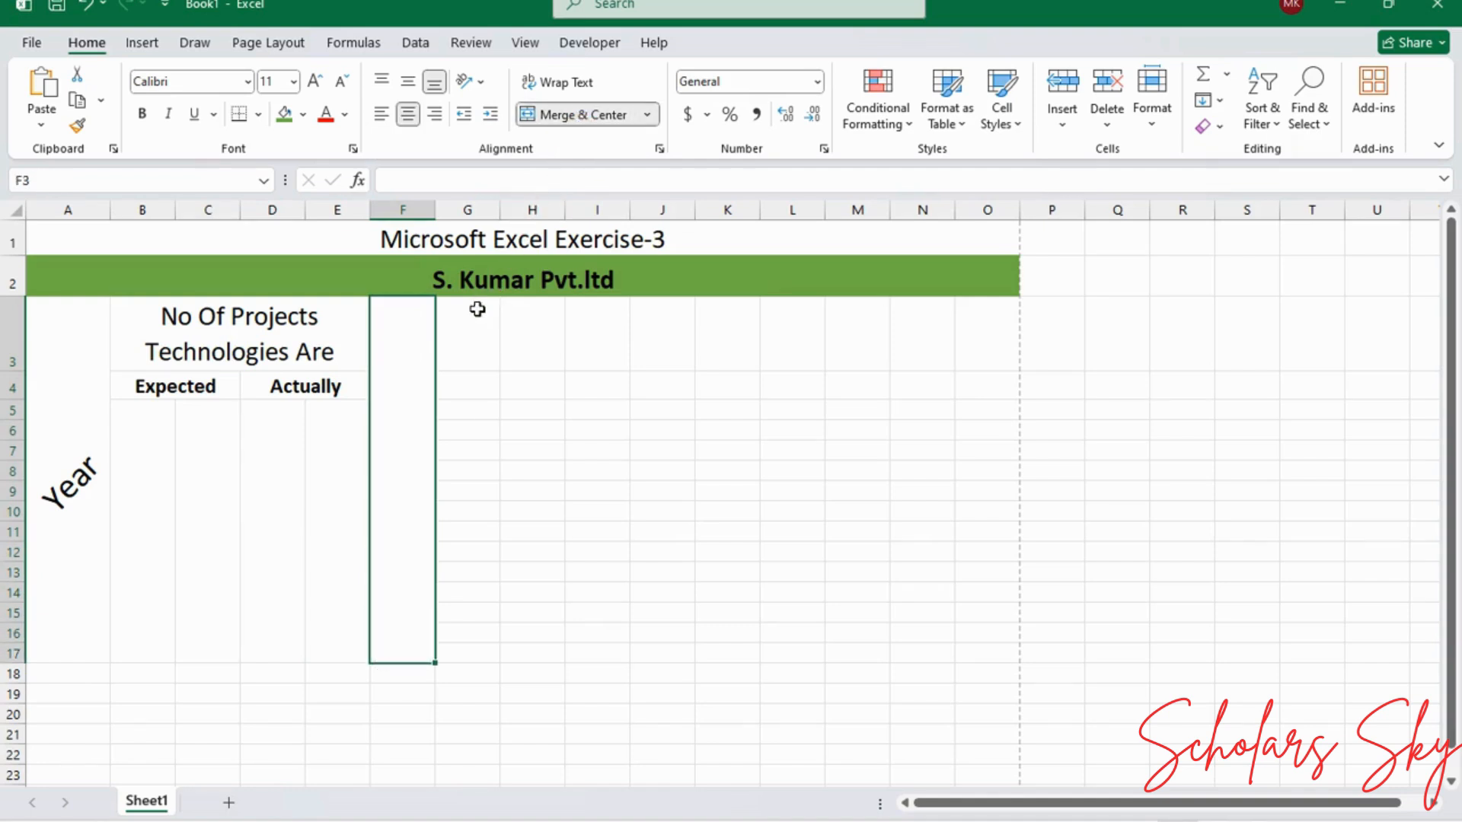
Step: Merge and center cells G3 to J3, and likewise cells K3 to O3
{"action": "left_click_drag", "start_coordinate": [475, 322], "coordinate": [654, 328]}
{"action": "left_click", "coordinate": [588, 115]}
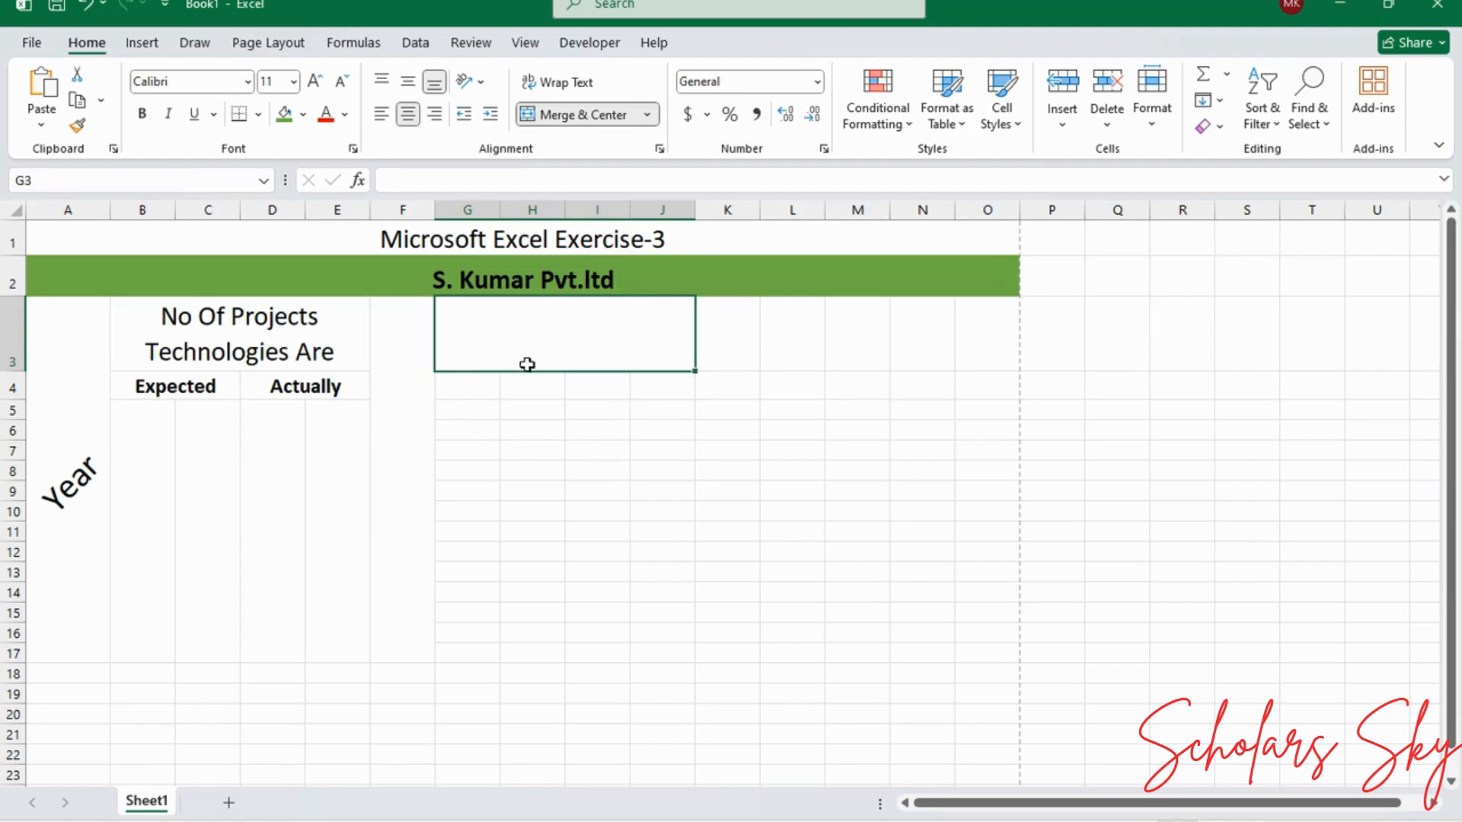
{"action": "left_click", "coordinate": [743, 328]}
{"action": "left_click_drag", "start_coordinate": [743, 328], "coordinate": [983, 332]}
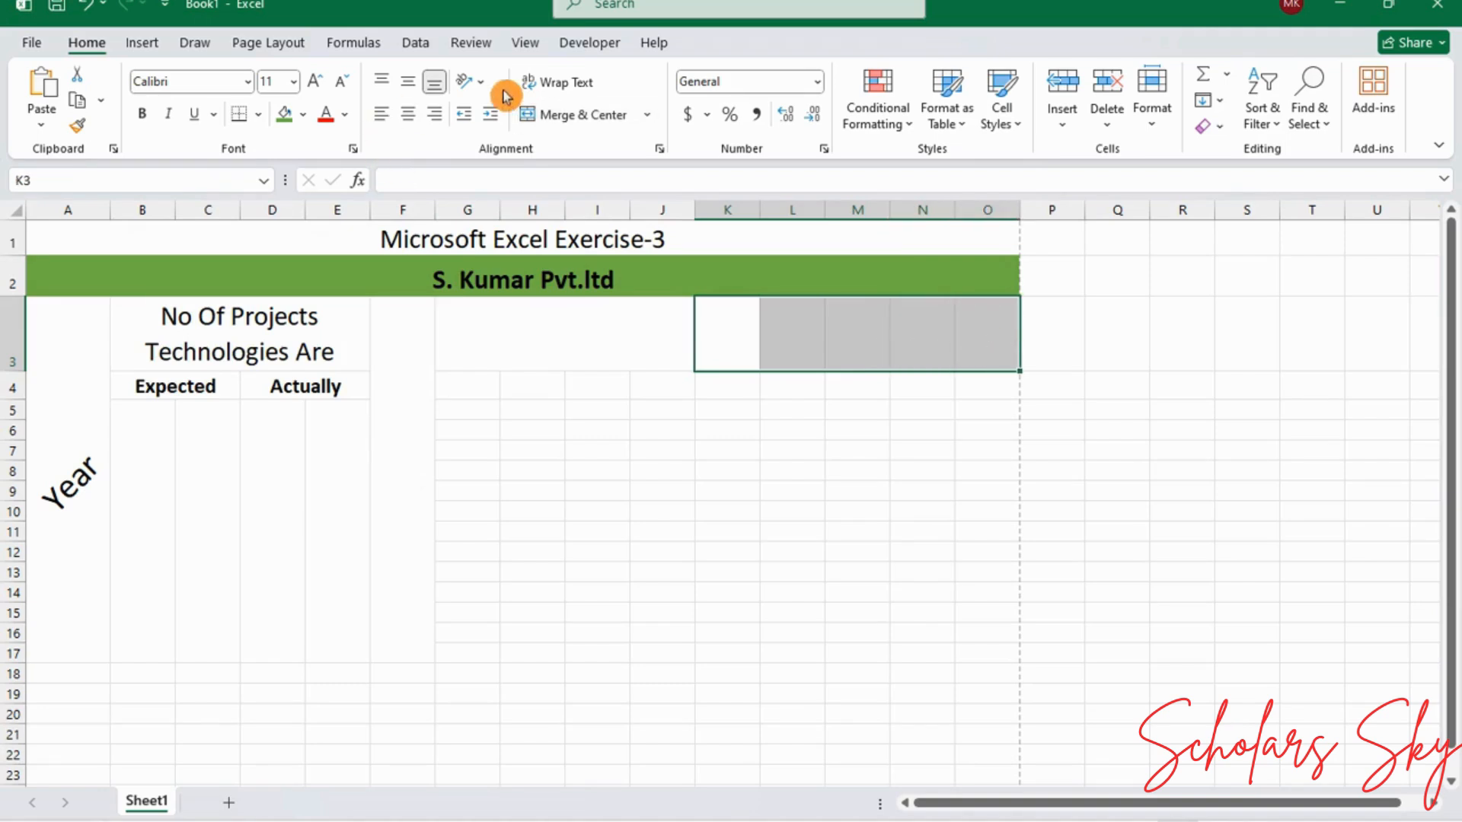
{"action": "left_click", "coordinate": [579, 114]}
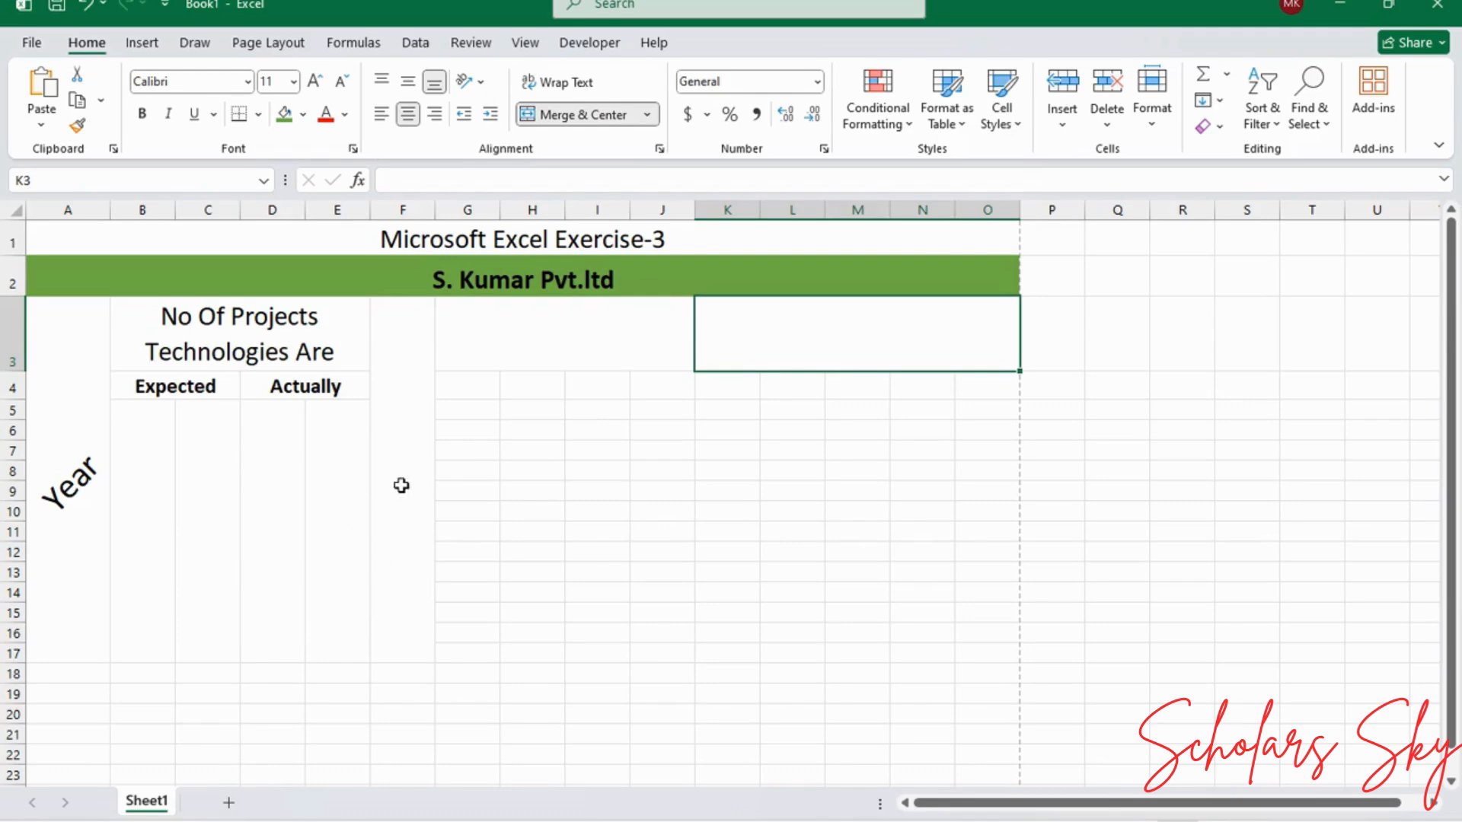
Step: Merge and center rows 4 to 17 separately in each of columns G, H, I and J
{"action": "left_click", "coordinate": [454, 390]}
{"action": "left_click_drag", "start_coordinate": [479, 398], "coordinate": [494, 637]}
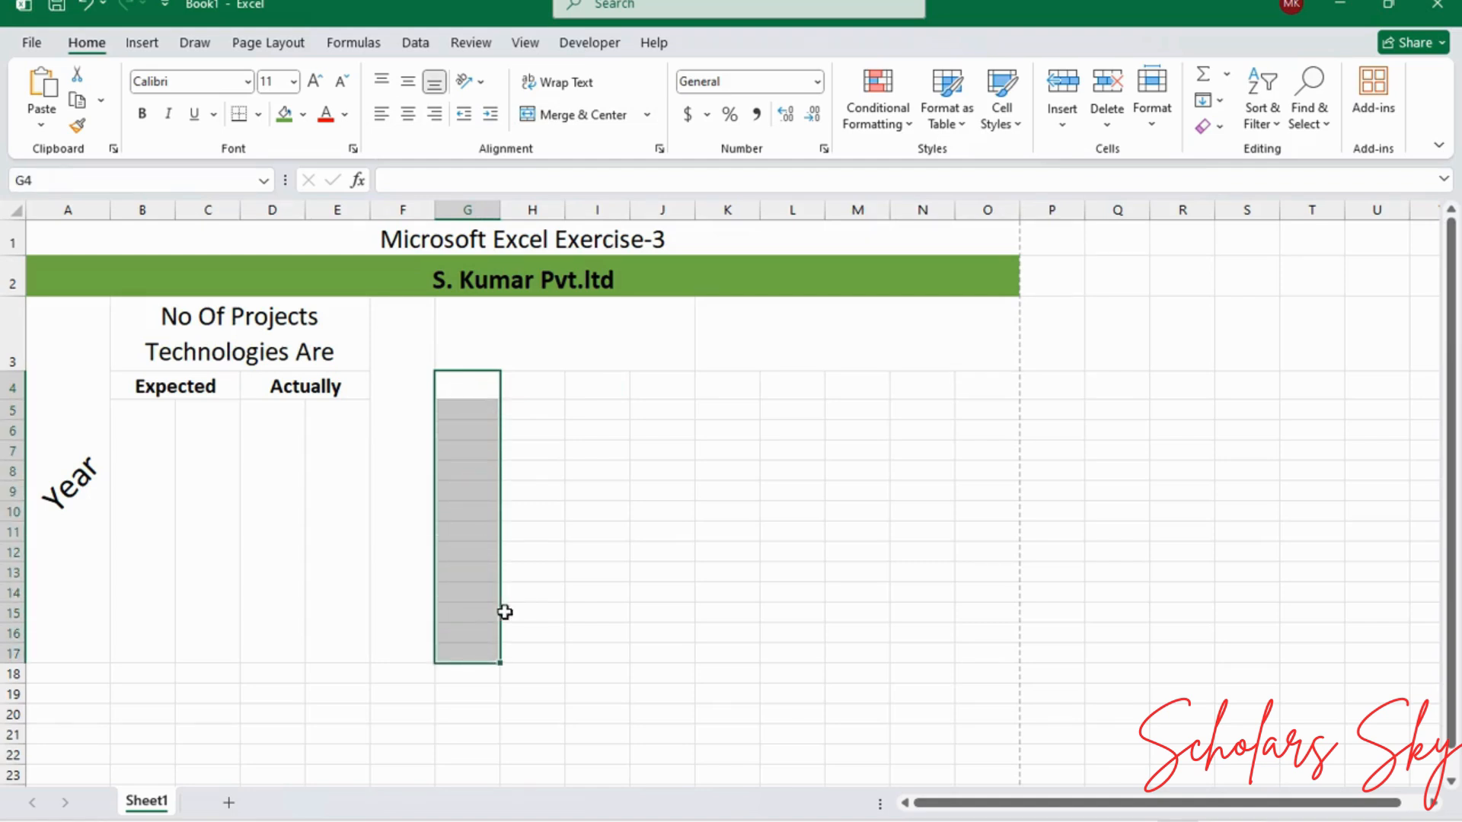
{"action": "left_click", "coordinate": [599, 124]}
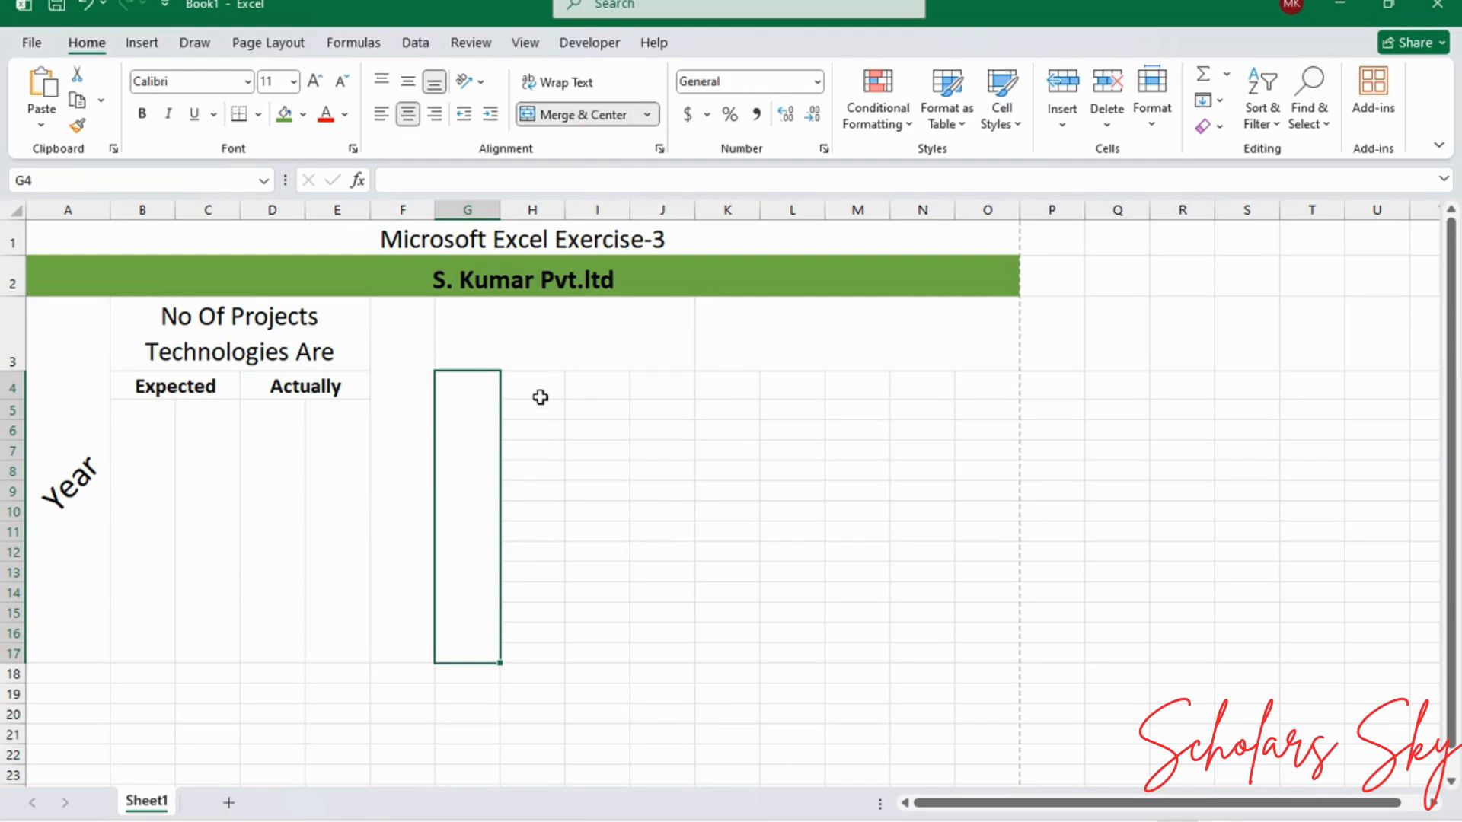
{"action": "left_click_drag", "start_coordinate": [540, 390], "coordinate": [527, 646]}
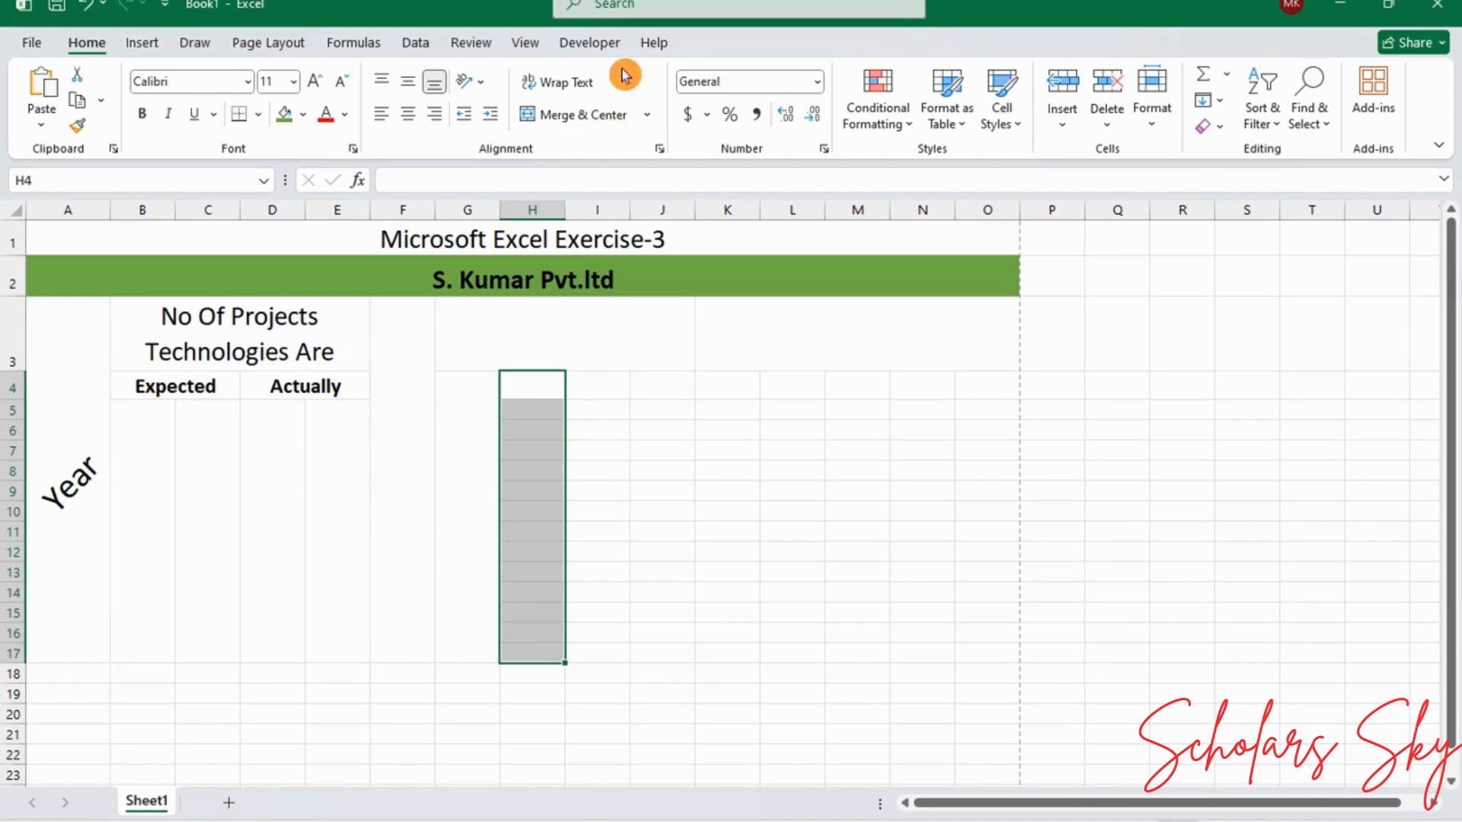
{"action": "left_click", "coordinate": [588, 118]}
{"action": "left_click_drag", "start_coordinate": [574, 381], "coordinate": [577, 649]}
{"action": "left_click", "coordinate": [592, 105]}
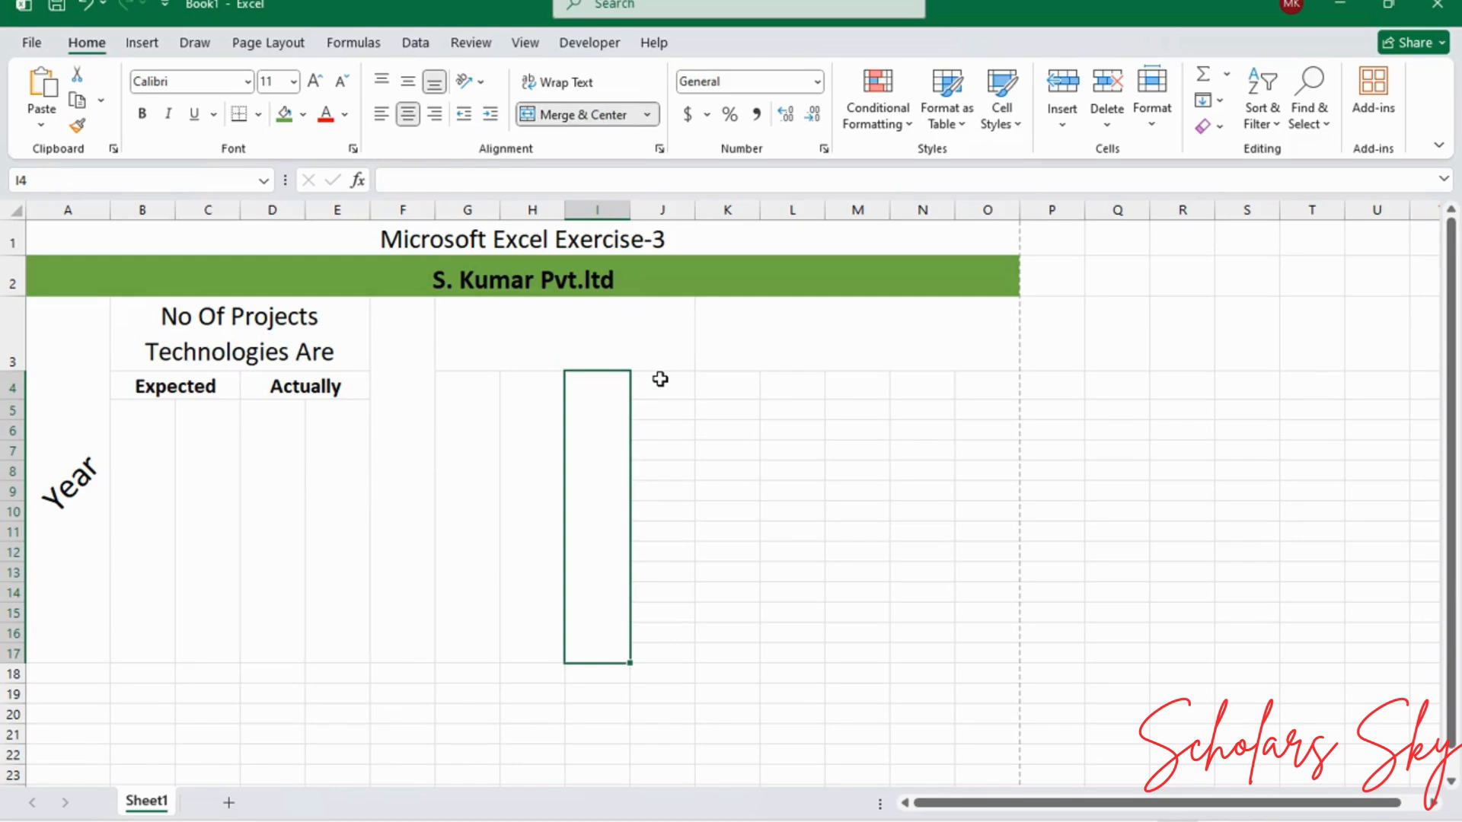
{"action": "left_click_drag", "start_coordinate": [659, 379], "coordinate": [653, 652]}
{"action": "left_click", "coordinate": [605, 118]}
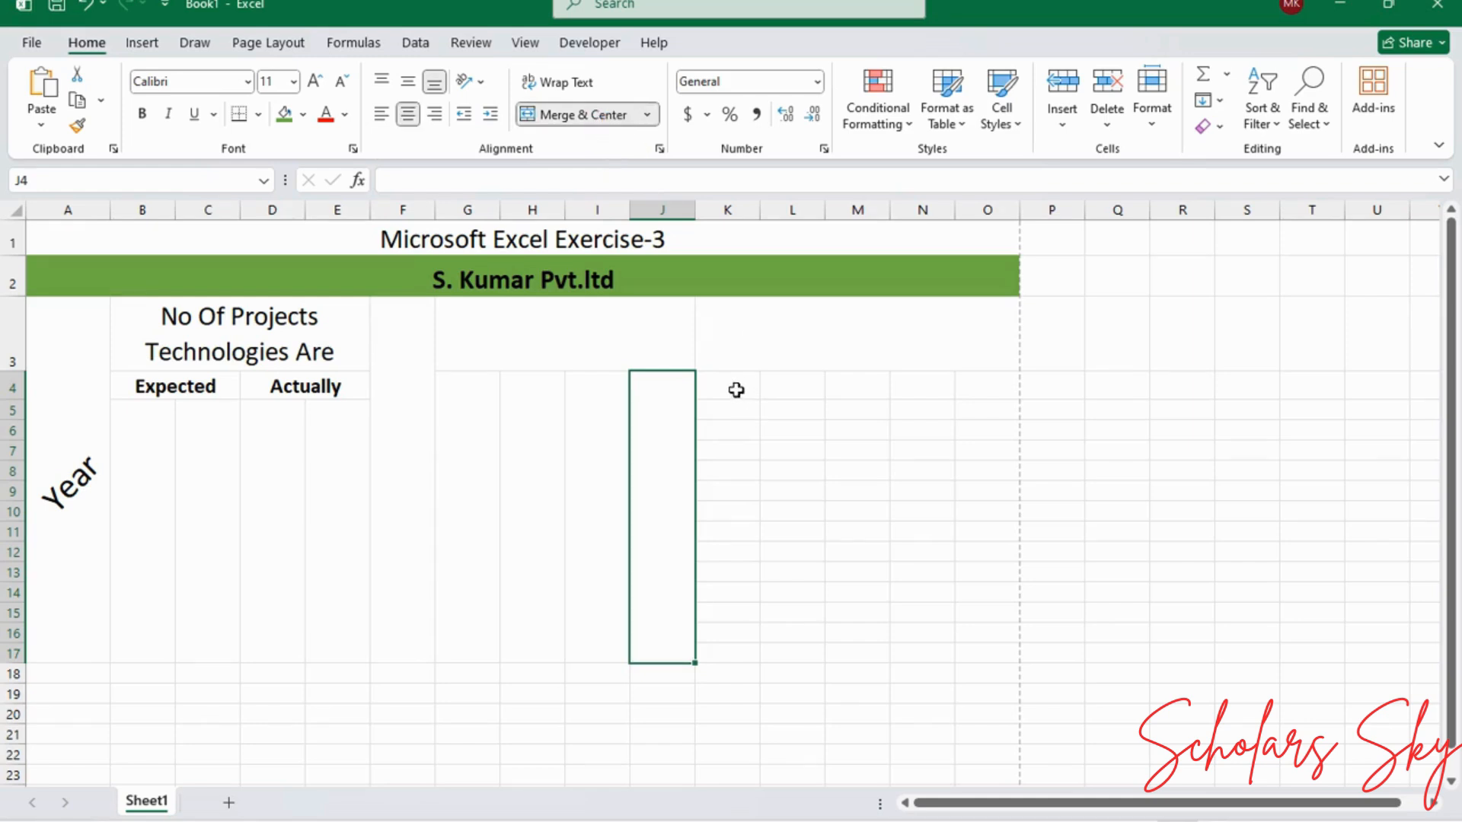
Step: Merge and center the block K4 to L17, and likewise the block M4 to O17
{"action": "left_click_drag", "start_coordinate": [741, 388], "coordinate": [793, 636]}
{"action": "left_click", "coordinate": [597, 115]}
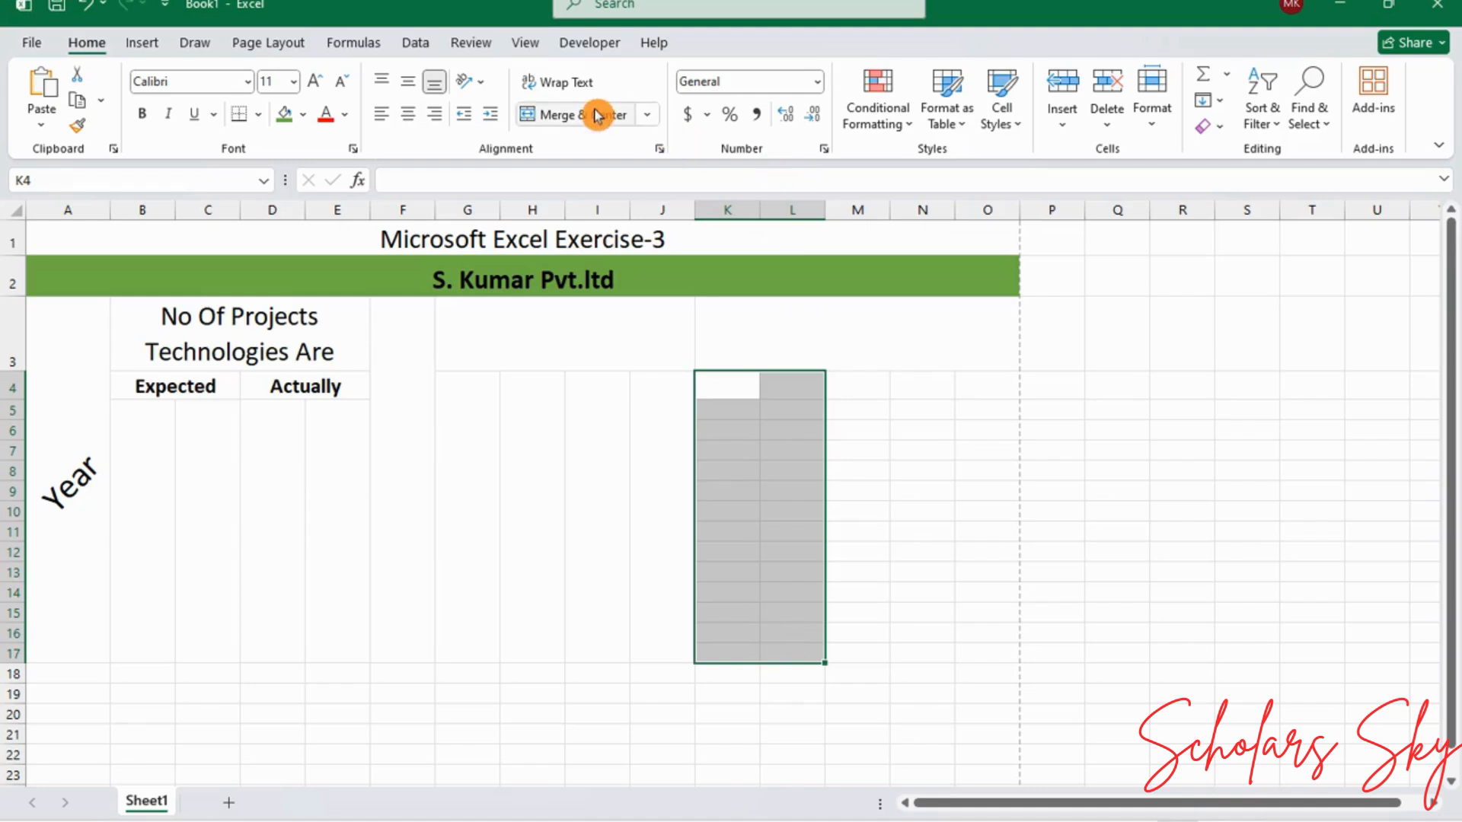
{"action": "left_click_drag", "start_coordinate": [851, 384], "coordinate": [989, 652]}
{"action": "left_click", "coordinate": [597, 115]}
Step: Split the merged cell G3 to J3 into two merged and centered cells, G3 to H3 and I3 to J3
{"action": "left_click", "coordinate": [555, 327]}
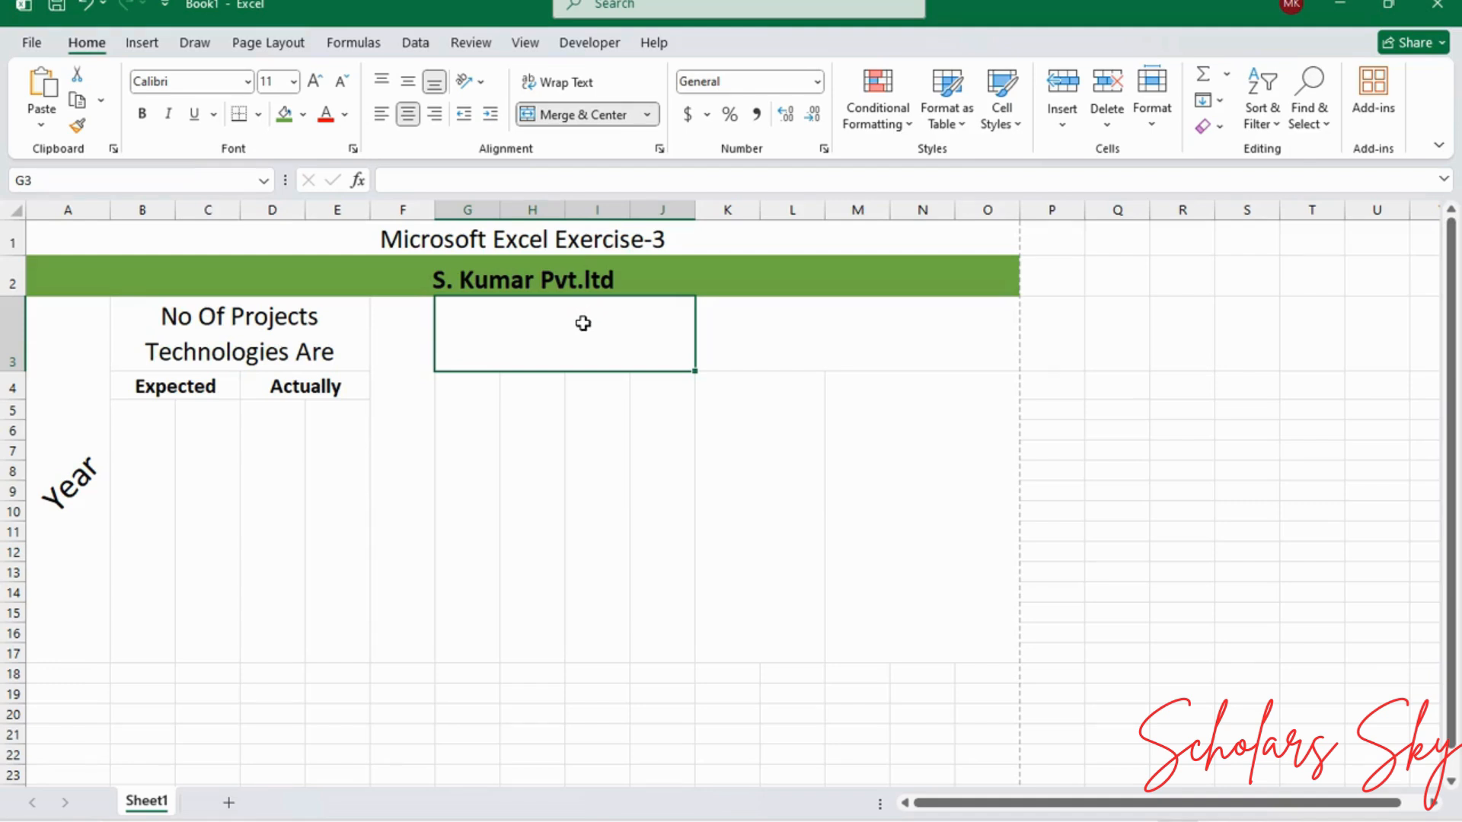
{"action": "left_click", "coordinate": [647, 115]}
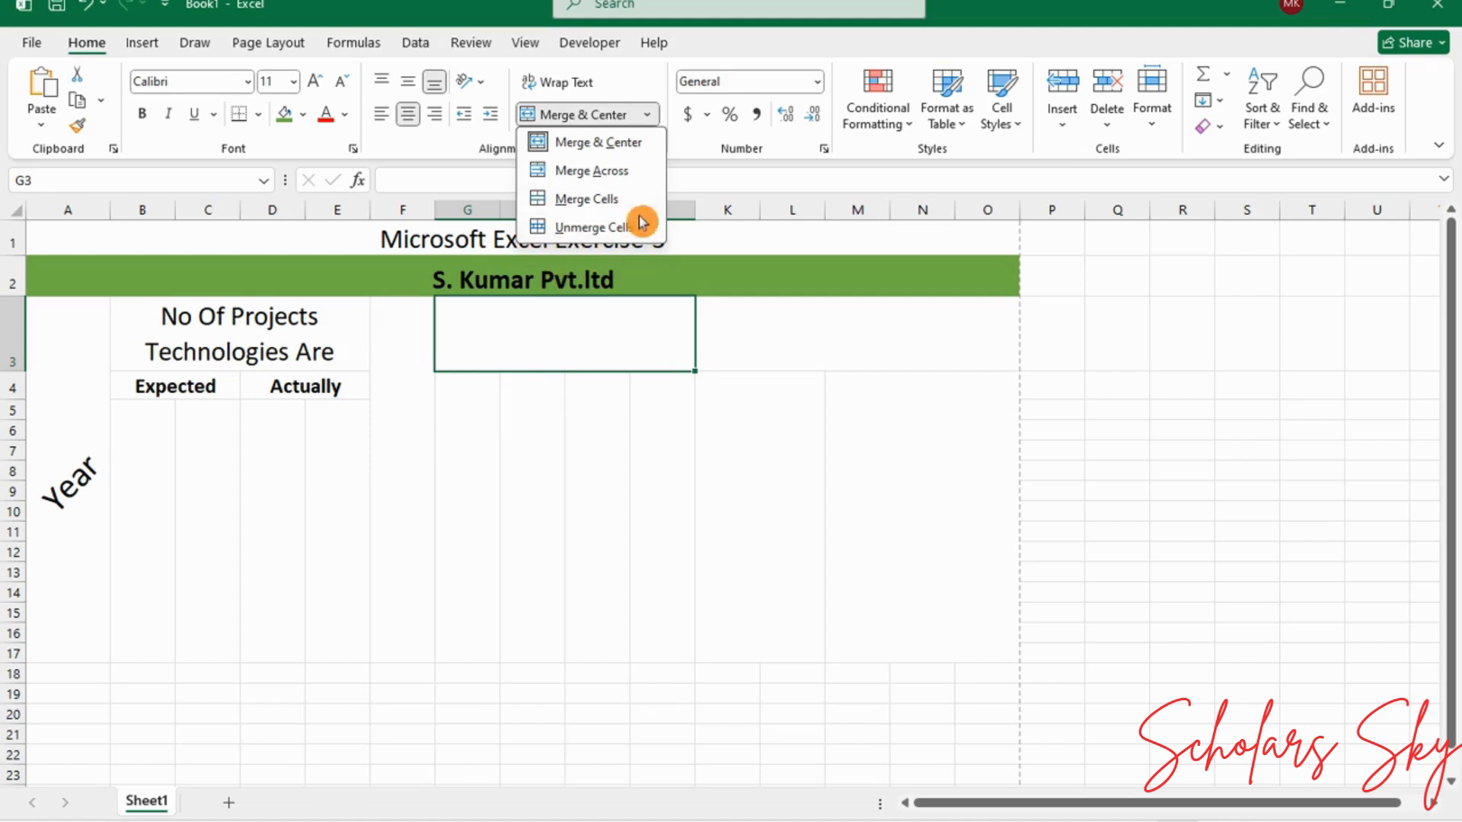
{"action": "left_click", "coordinate": [596, 228]}
{"action": "left_click_drag", "start_coordinate": [490, 332], "coordinate": [512, 330]}
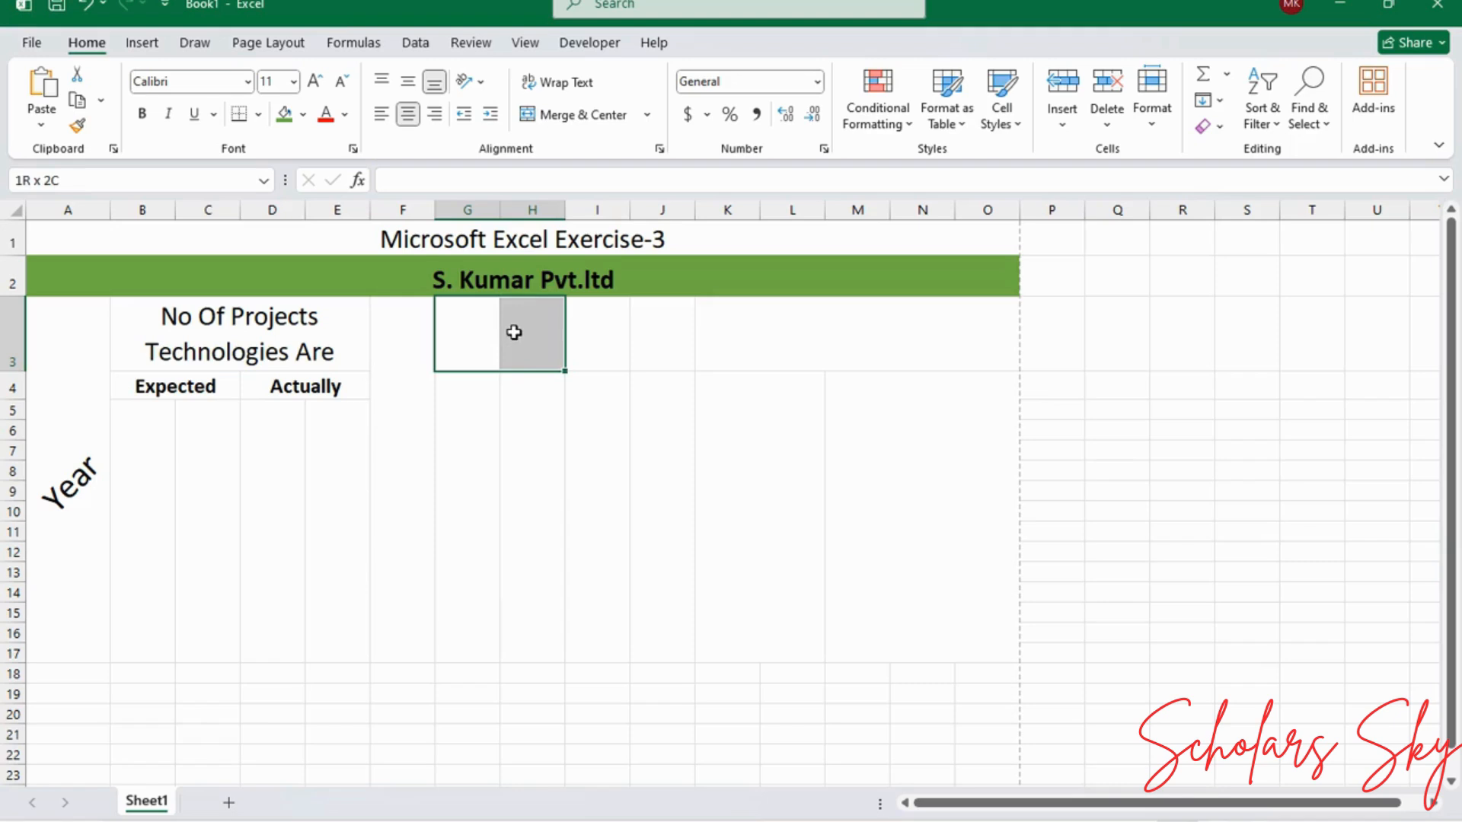
{"action": "left_click", "coordinate": [647, 114]}
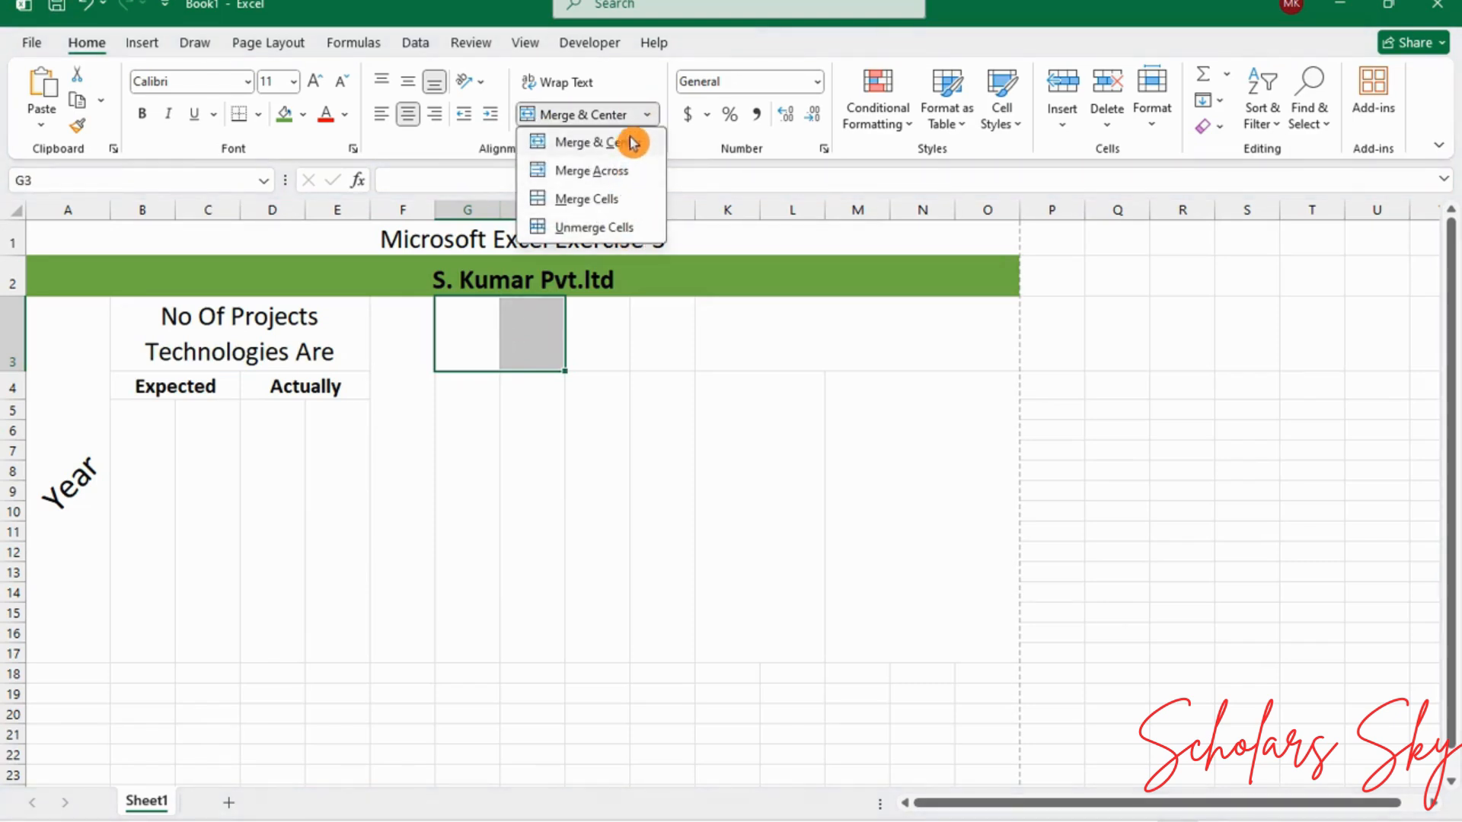
{"action": "left_click", "coordinate": [629, 142]}
{"action": "left_click_drag", "start_coordinate": [594, 330], "coordinate": [644, 337]}
{"action": "left_click", "coordinate": [614, 114]}
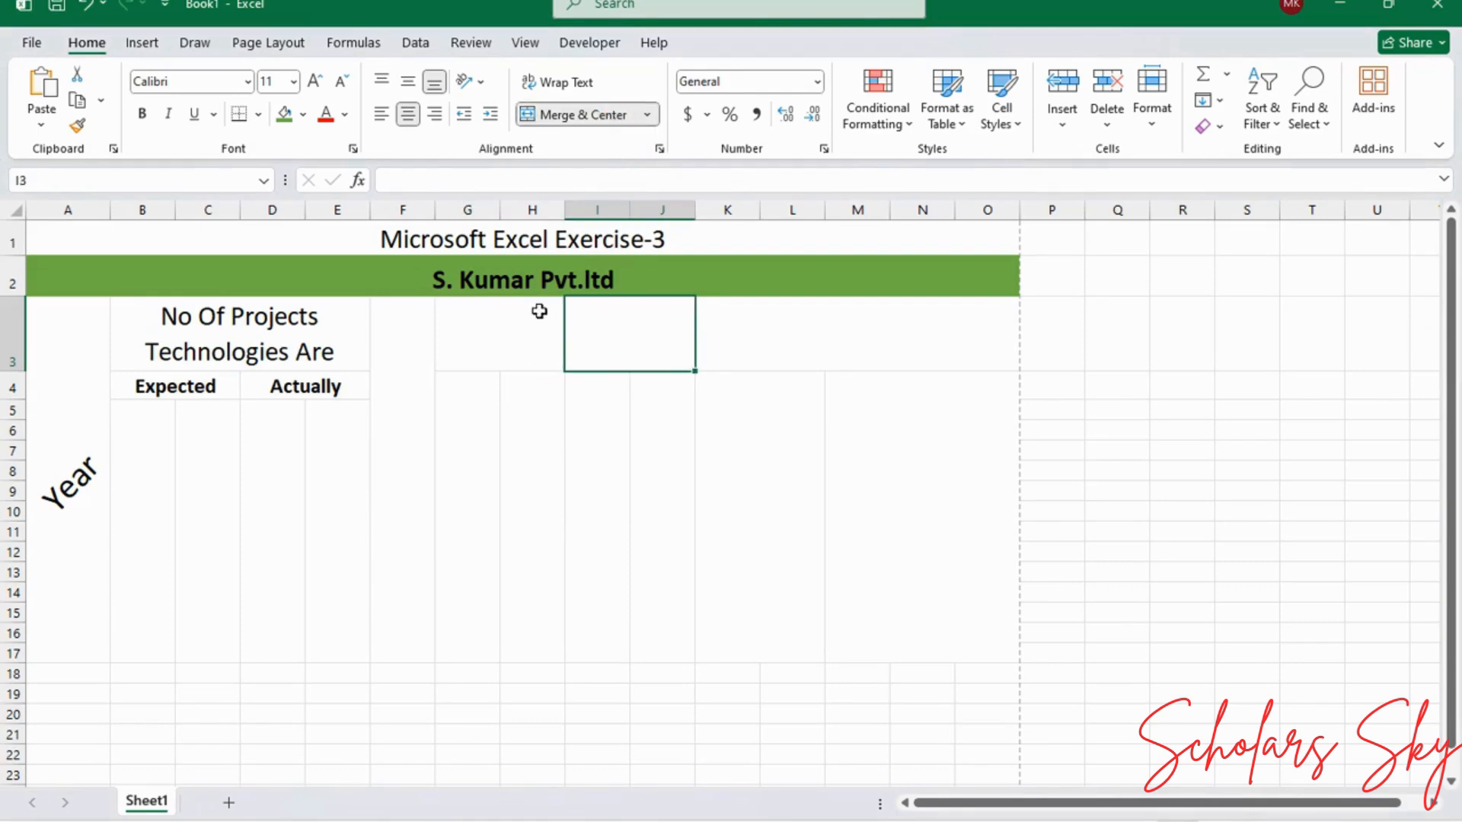
Step: Enter the heading "Parents Filled In" in merged cell G3
{"action": "left_click", "coordinate": [536, 324]}
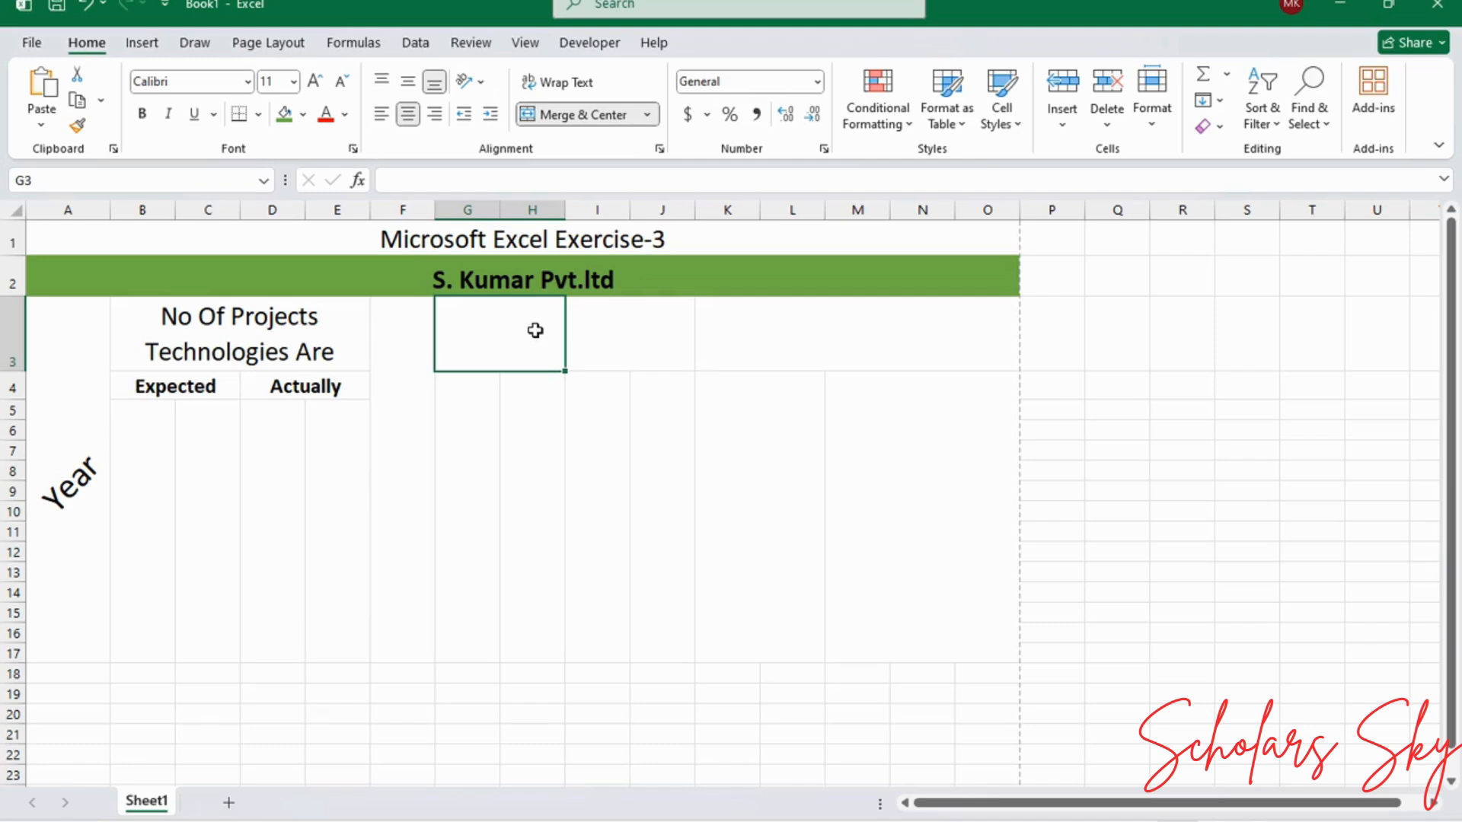
{"action": "type", "text": "Parents"}
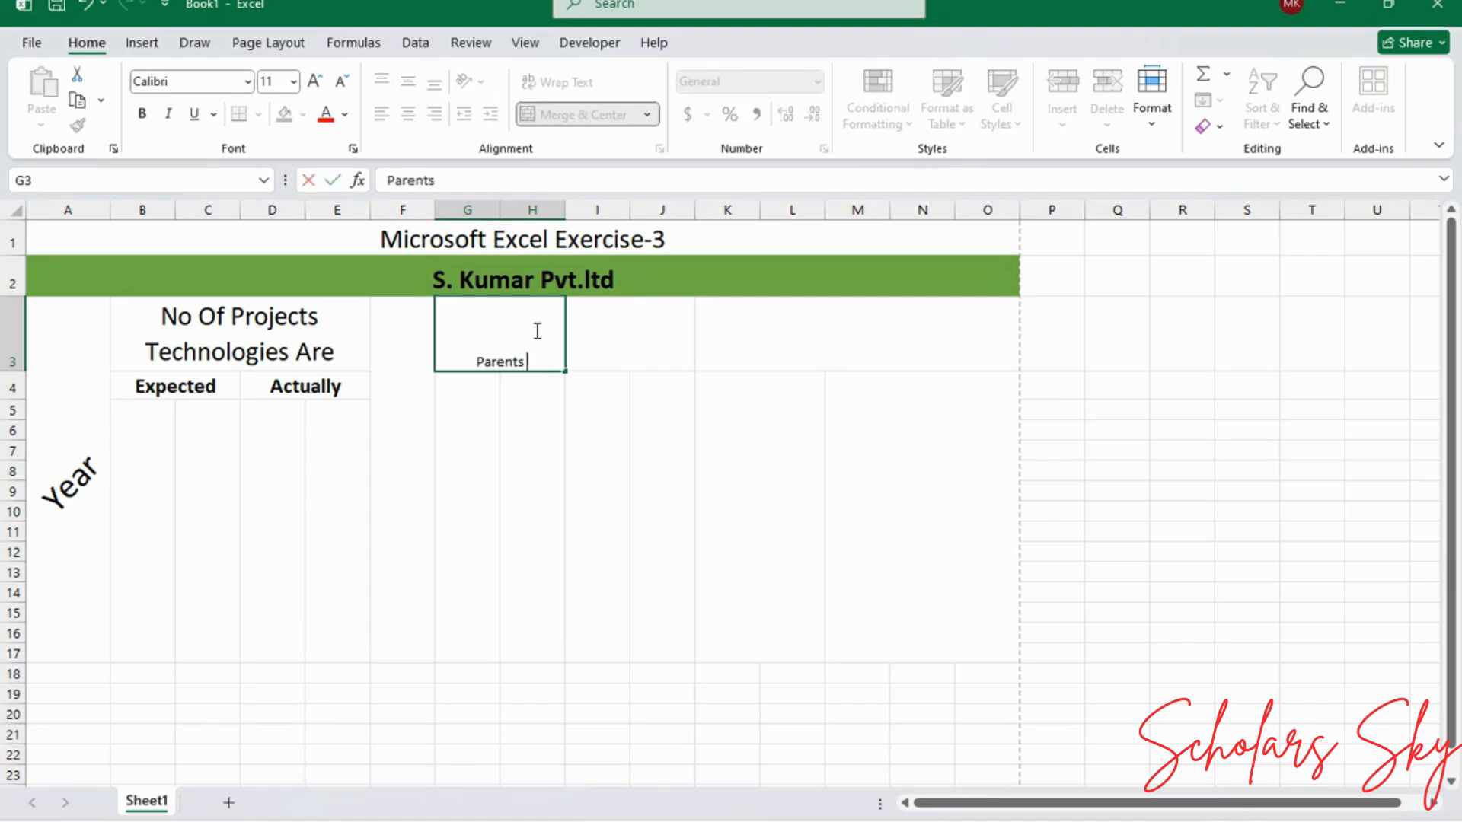
{"action": "type", "text": " Filled In"}
{"action": "left_click", "coordinate": [552, 397]}
Step: Enlarge the "Parents Filled In" heading in G3 to size 18 and wrap its text
{"action": "left_click", "coordinate": [515, 311]}
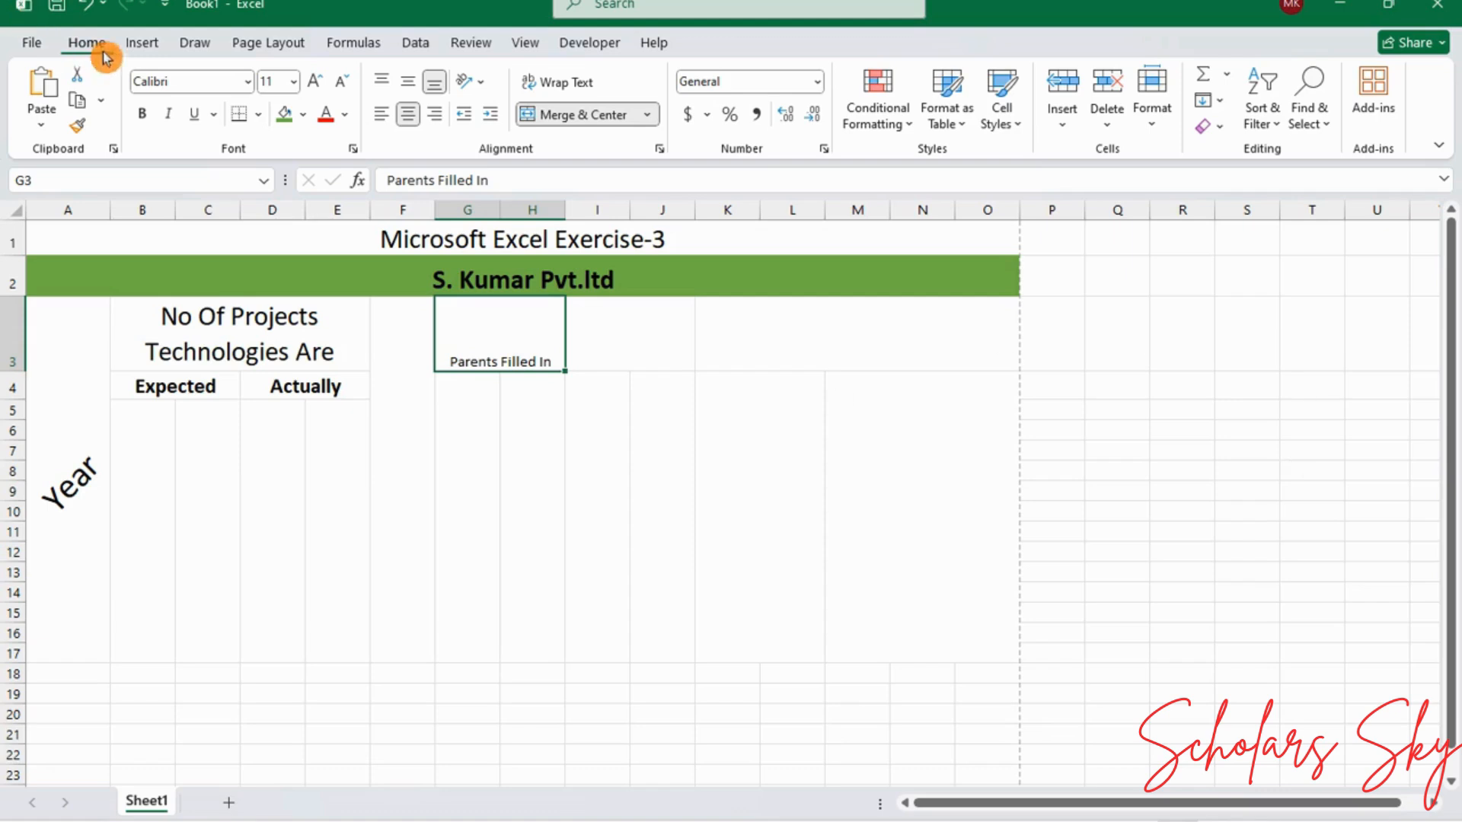
{"action": "left_click", "coordinate": [315, 89]}
{"action": "left_click", "coordinate": [316, 89]}
{"action": "left_click", "coordinate": [315, 89]}
{"action": "left_click", "coordinate": [316, 90]}
{"action": "left_click", "coordinate": [315, 89]}
{"action": "left_click", "coordinate": [546, 86]}
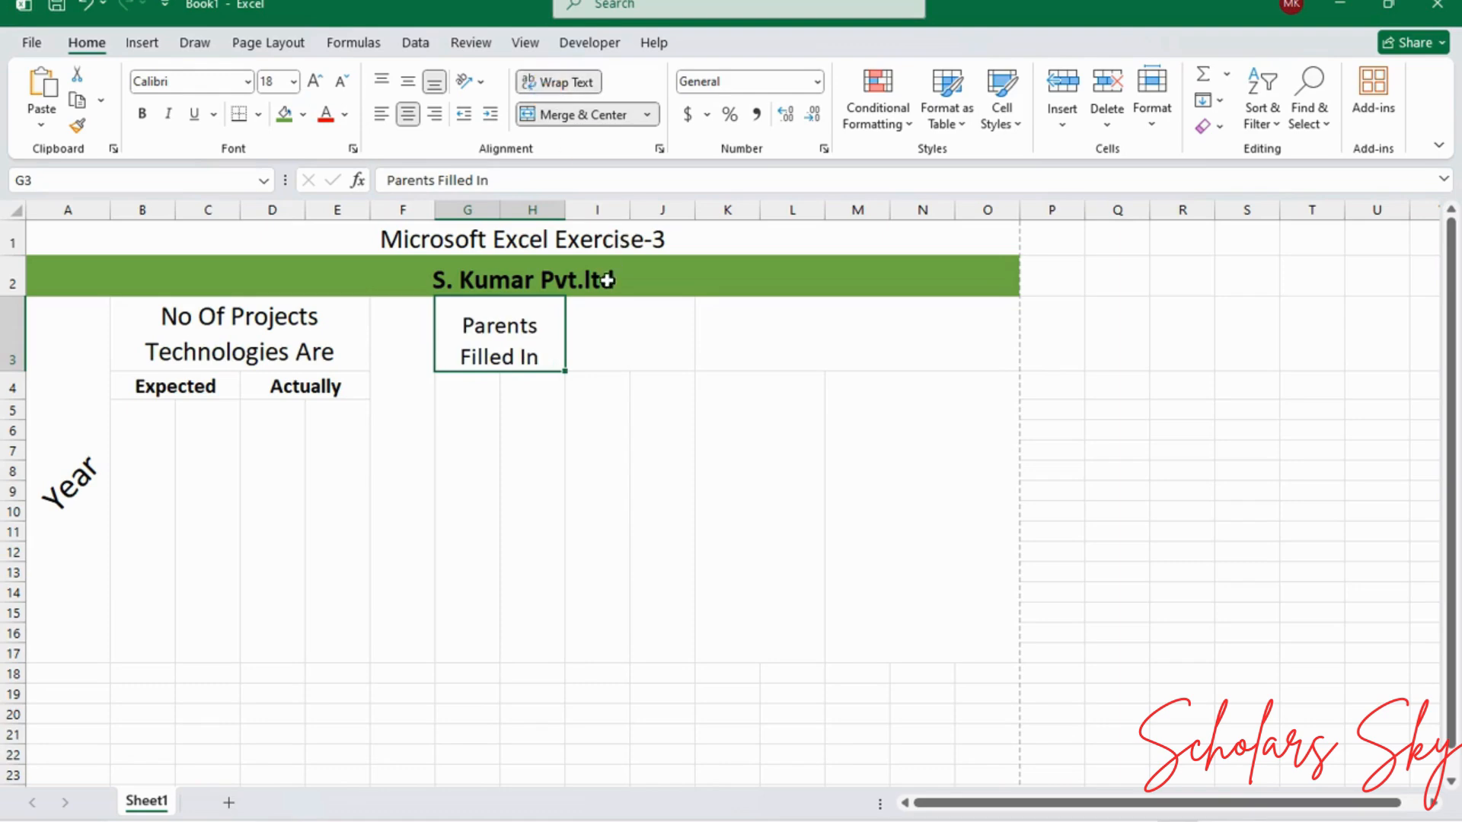
Step: Enter the heading "Patents Sealed In" in merged cell I3
{"action": "left_click", "coordinate": [623, 332]}
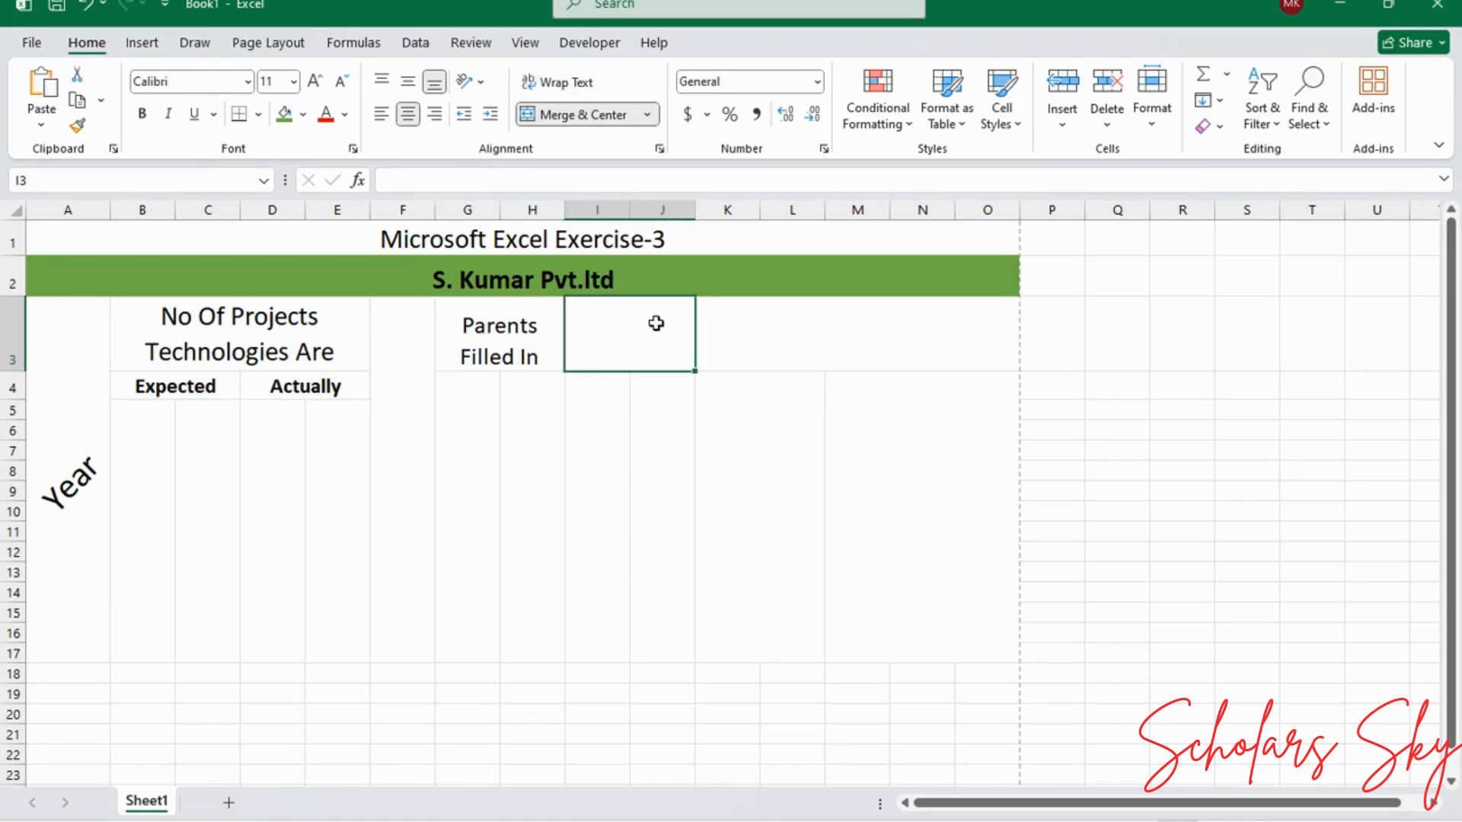
{"action": "type", "text": "Patents"}
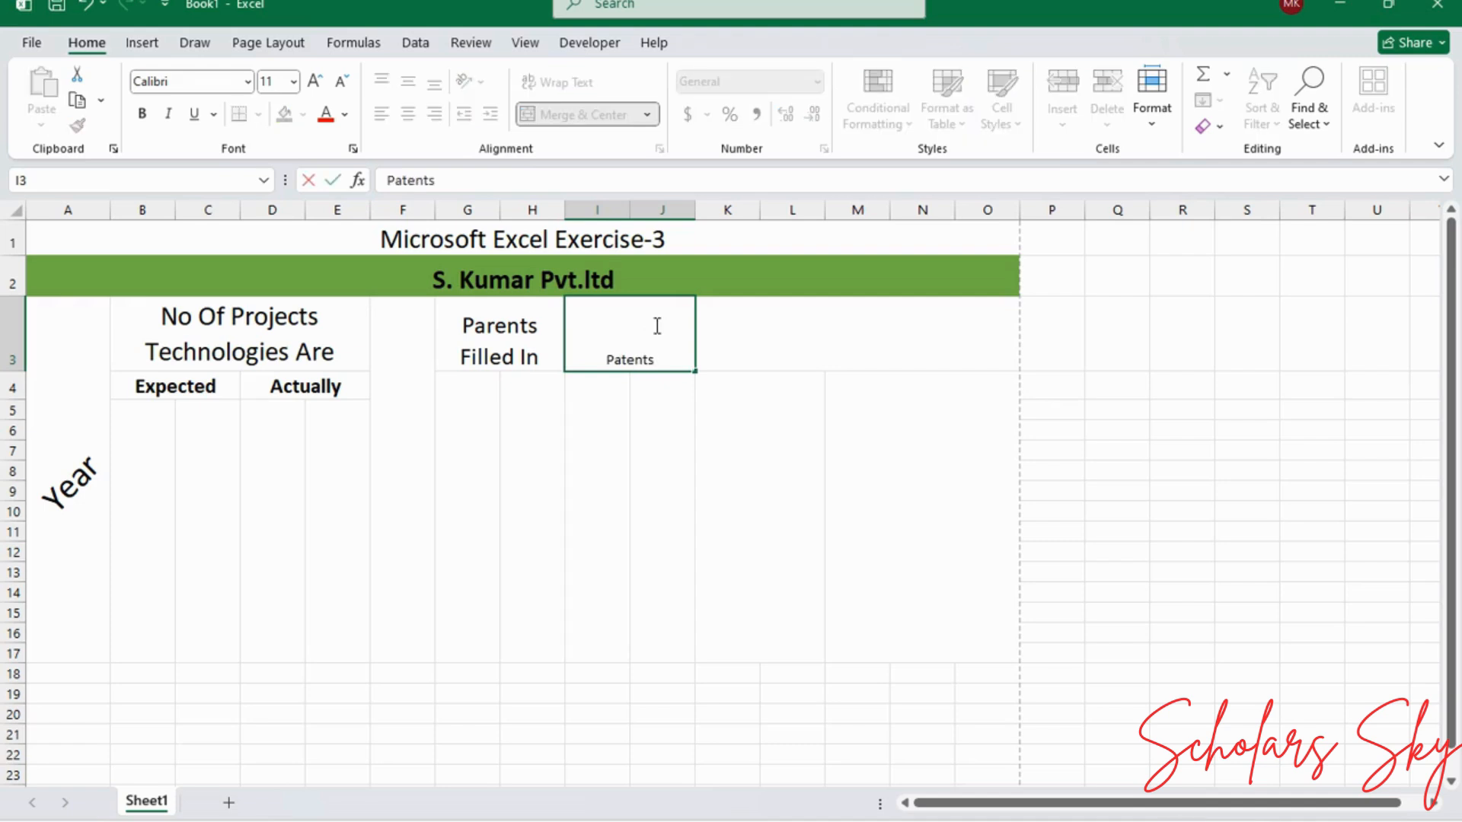
{"action": "type", "text": " Sealed In"}
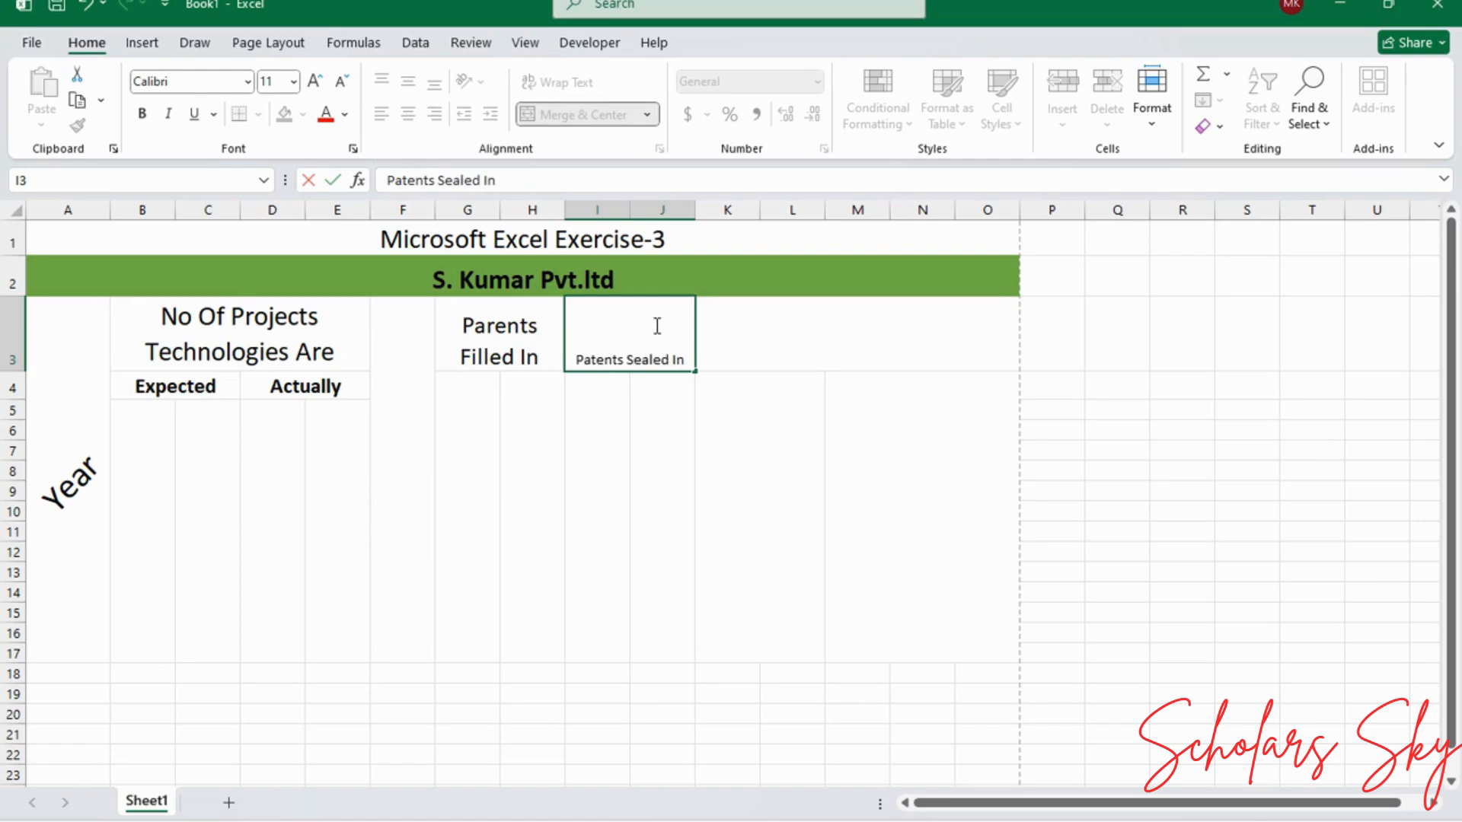
{"action": "left_click", "coordinate": [604, 542]}
Step: Enlarge the "Patents Sealed In" heading in I3 to size 18 and wrap its text
{"action": "left_click", "coordinate": [668, 340]}
{"action": "left_click", "coordinate": [562, 91]}
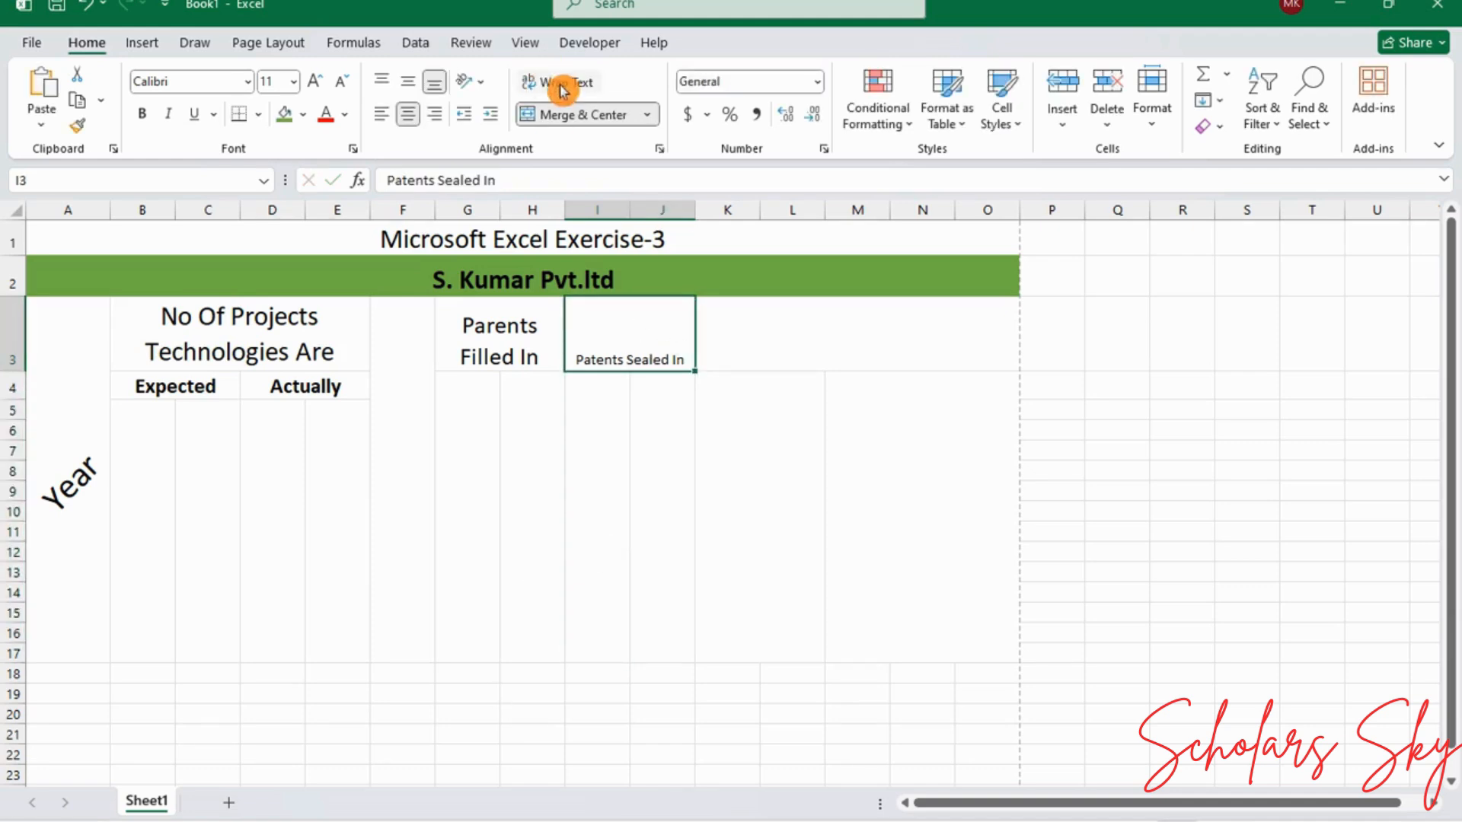
{"action": "left_click", "coordinate": [314, 82]}
{"action": "left_click", "coordinate": [314, 83]}
{"action": "left_click", "coordinate": [315, 82]}
{"action": "left_click", "coordinate": [314, 82]}
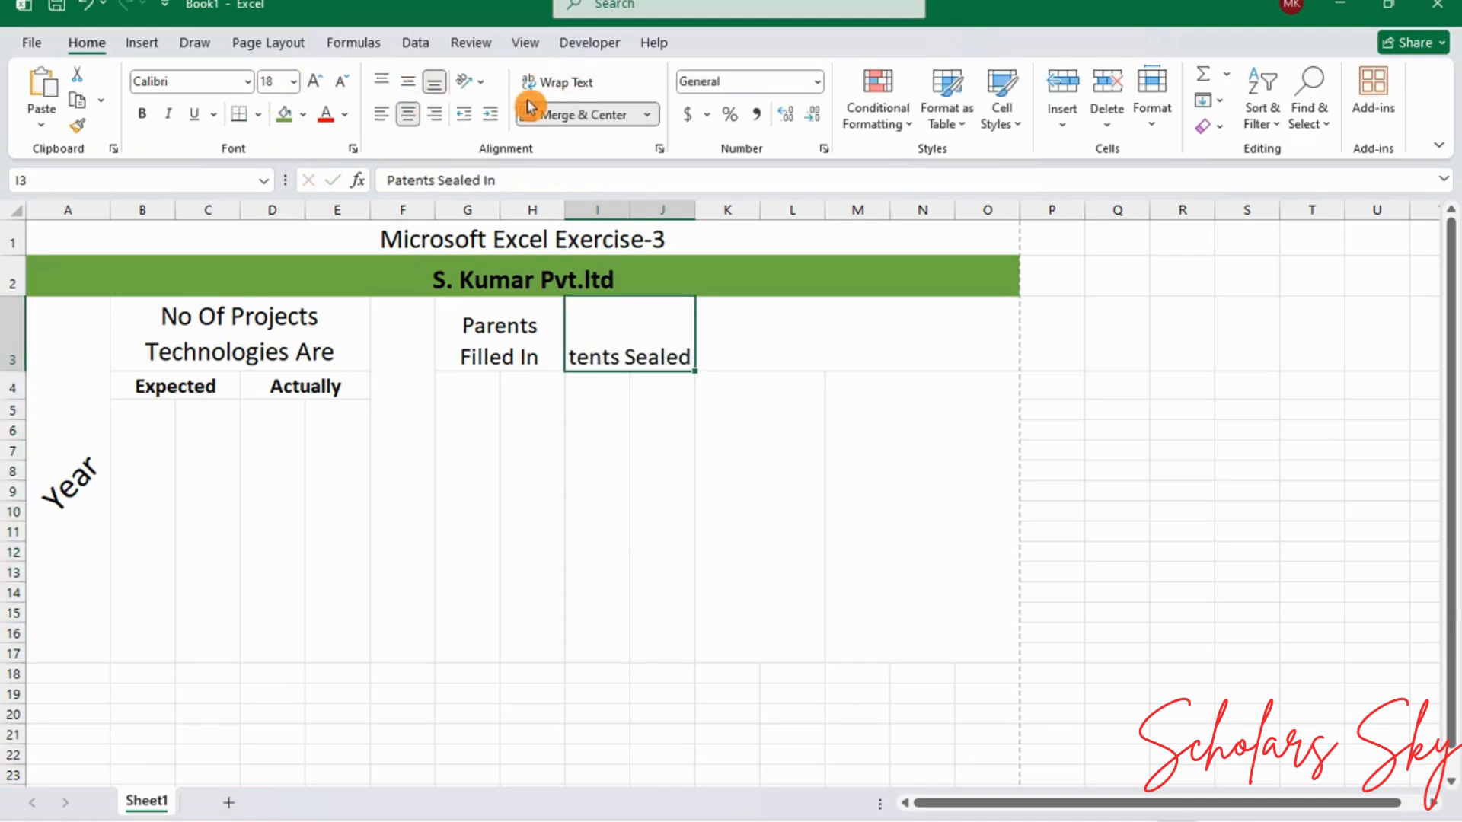
{"action": "left_click", "coordinate": [559, 83]}
{"action": "left_click", "coordinate": [805, 309]}
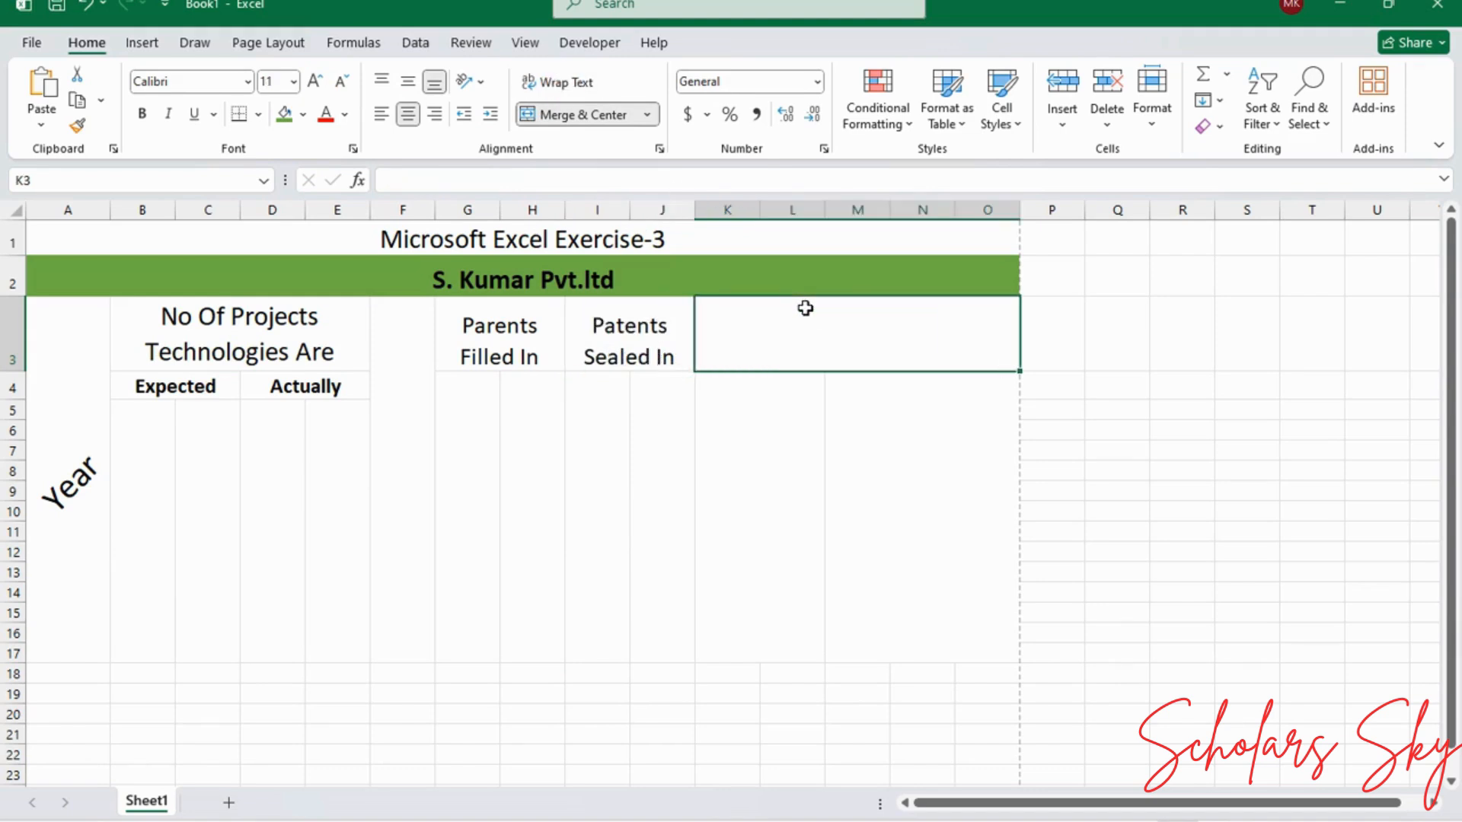
Step: Enter the heading "No Of Research Page Published In Journal" in merged cell K3
{"action": "type", "text": "N"}
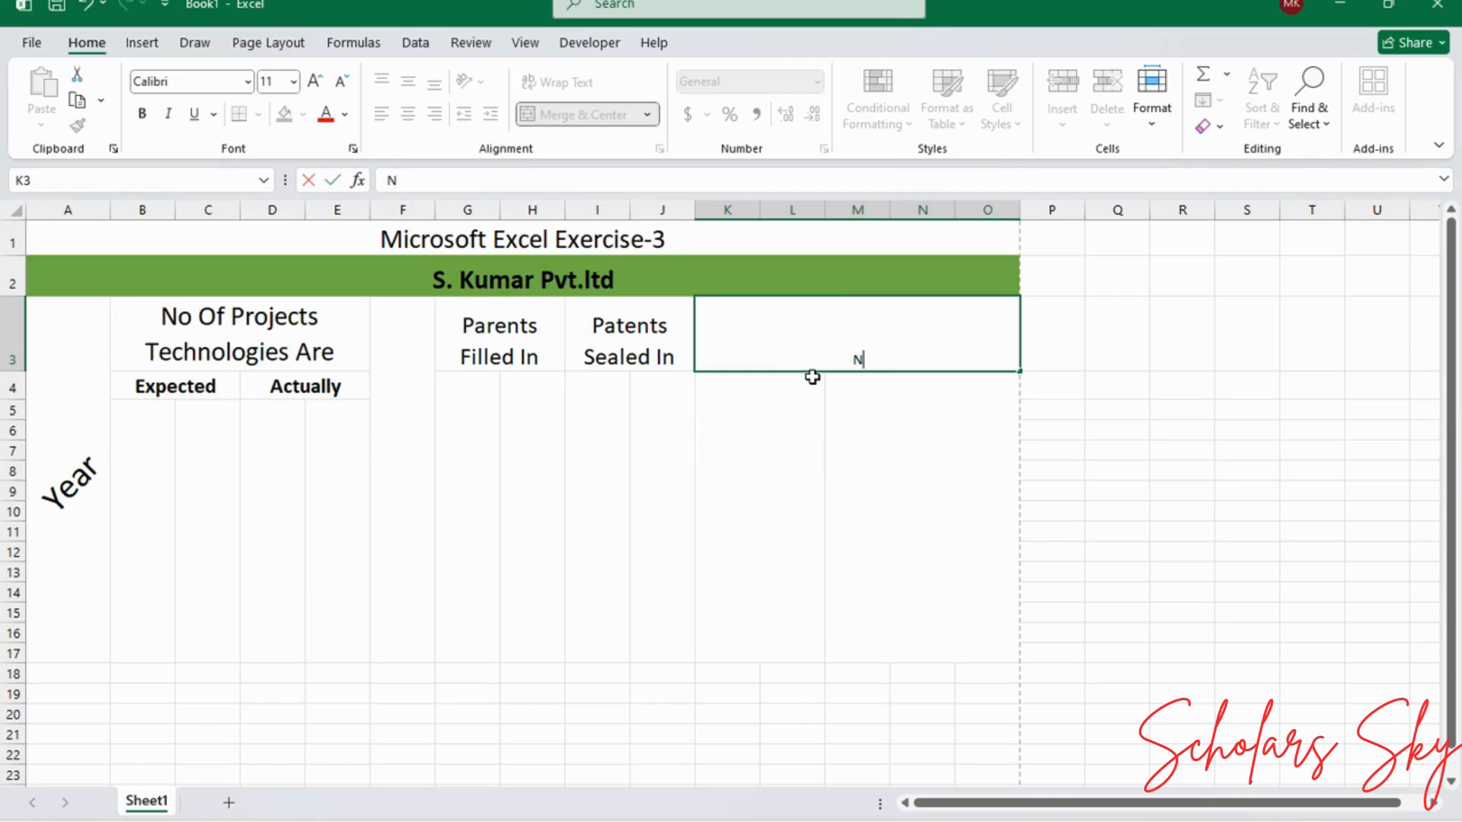
{"action": "type", "text": "o Of Rese"}
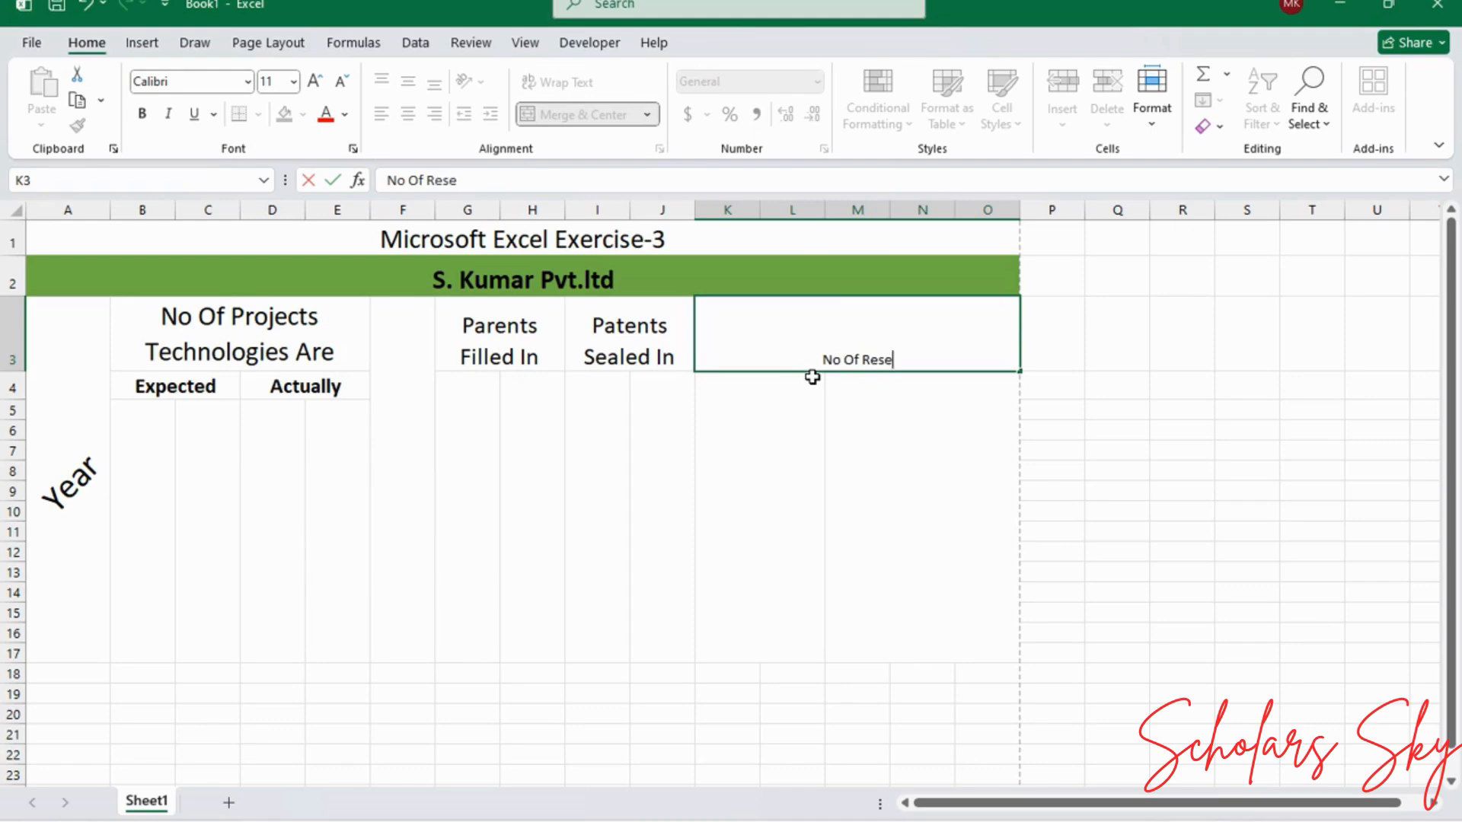
{"action": "type", "text": "arch P"}
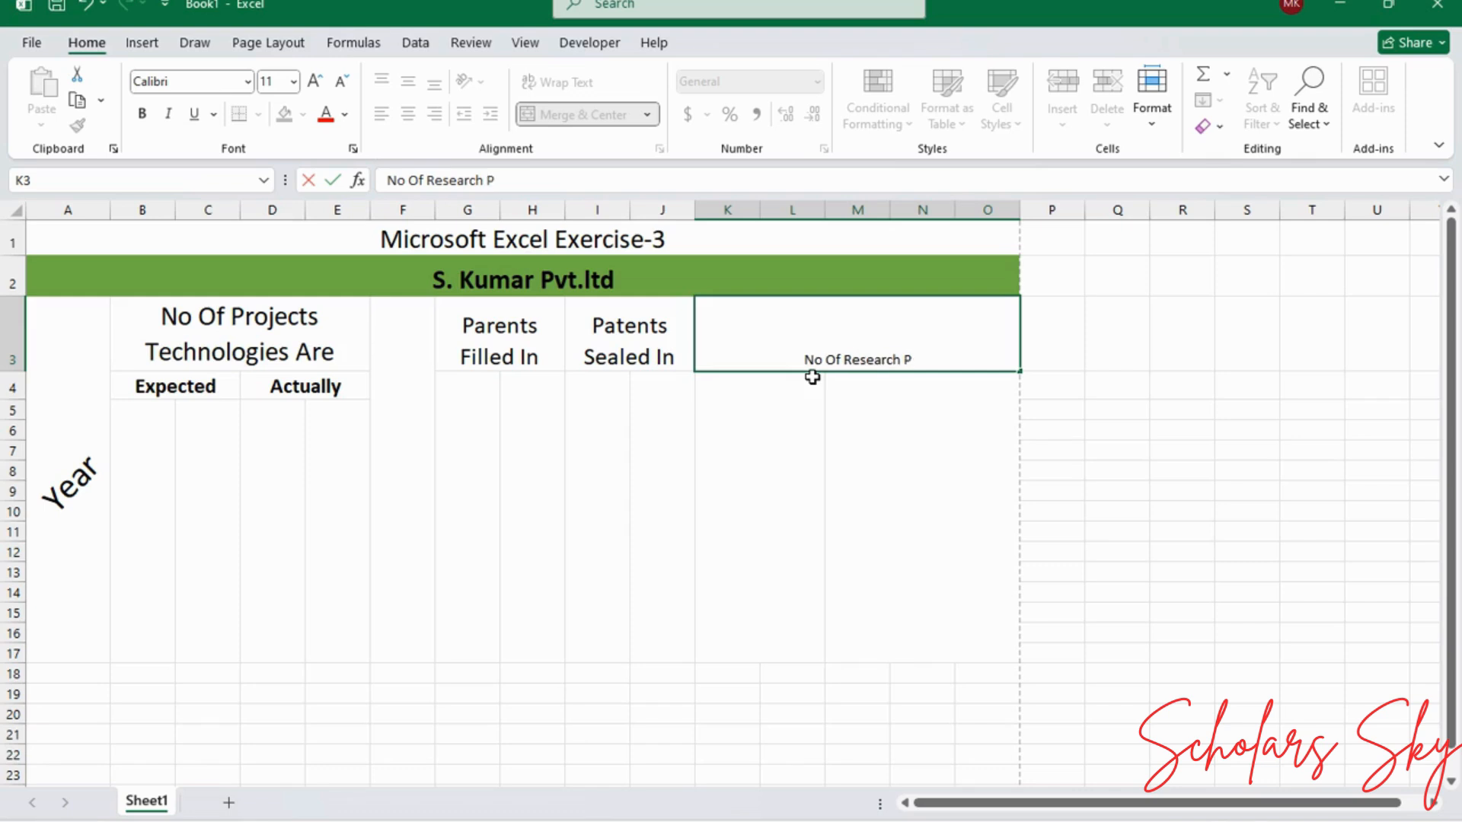
{"action": "type", "text": "age"}
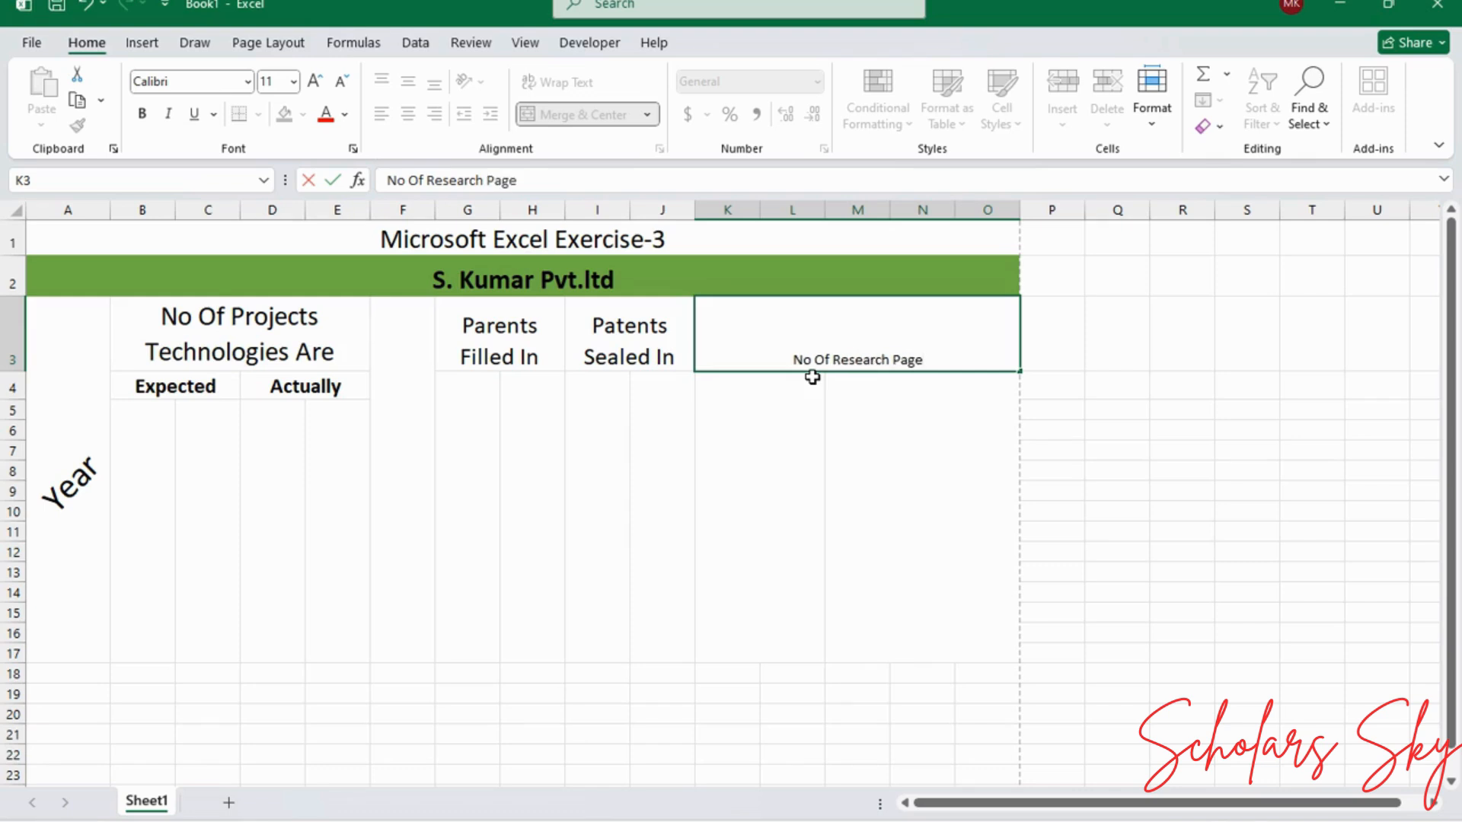
{"action": "type", "text": " Publishe"}
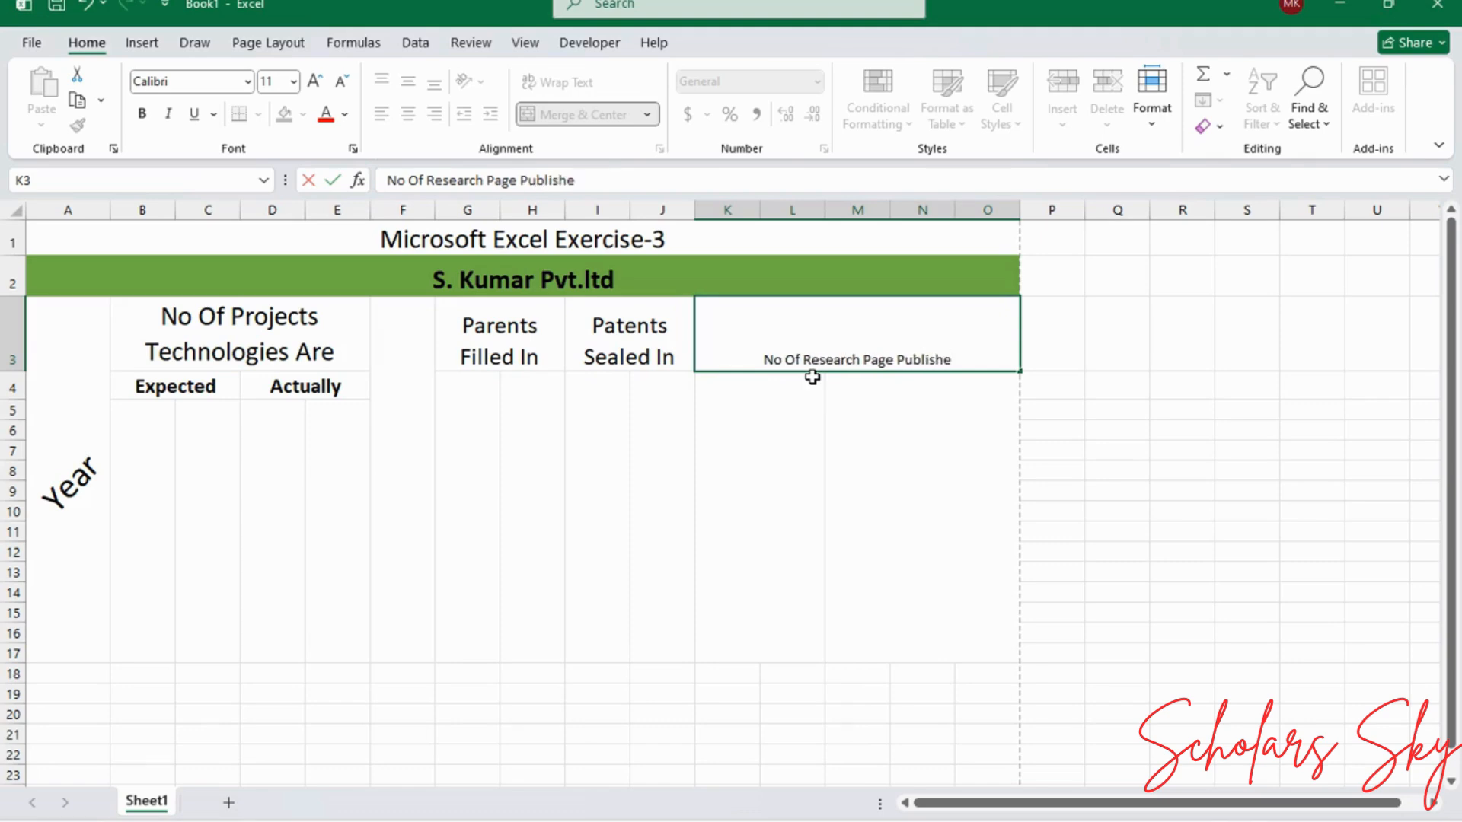
{"action": "type", "text": "d In Journa"}
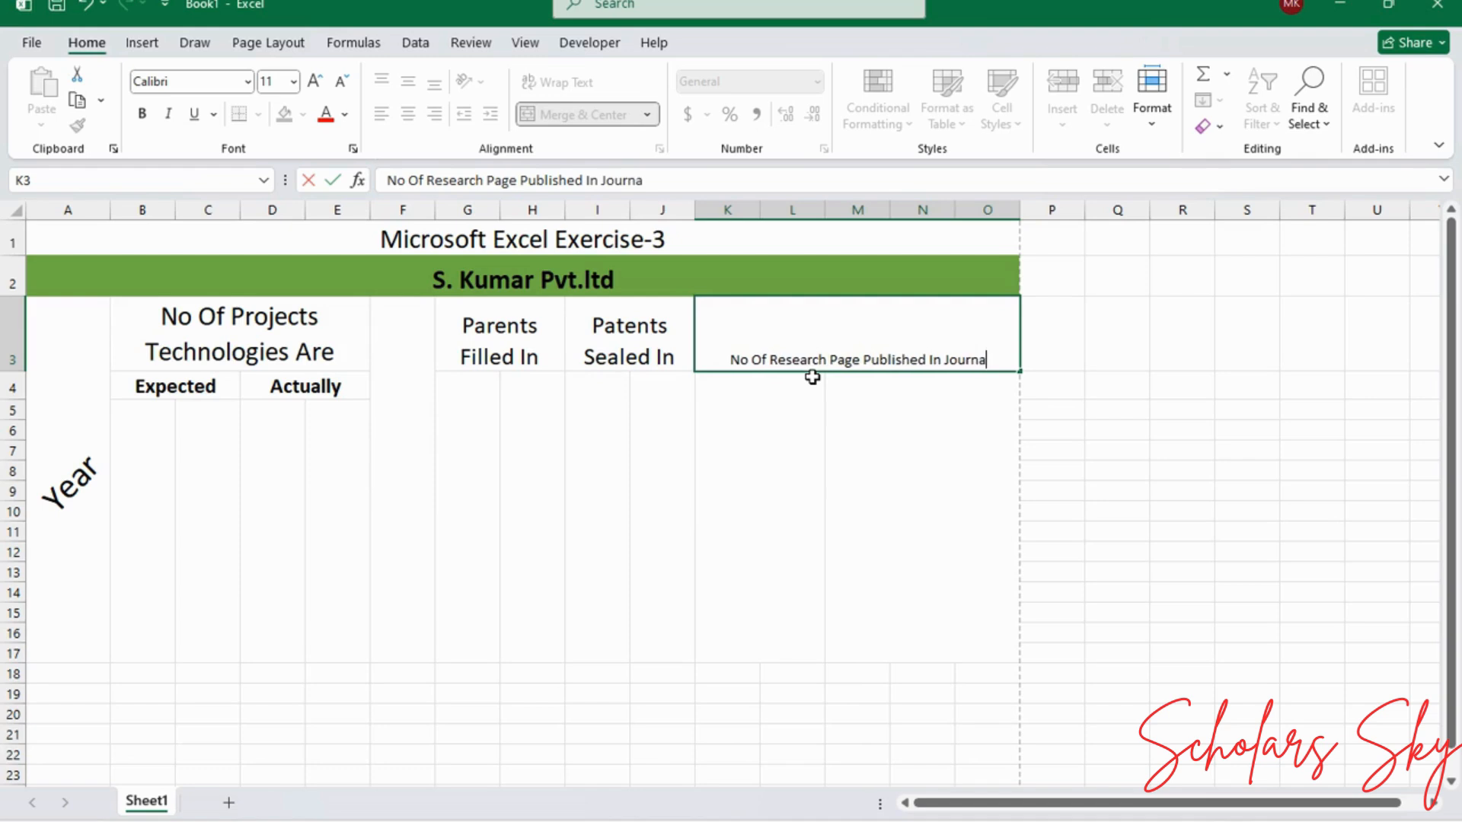
{"action": "type", "text": "l"}
{"action": "key", "text": "Return"}
Step: Enlarge the "No Of Research Page Published In Journal" heading in K3 to size 20 and wrap its text
{"action": "left_click", "coordinate": [799, 329]}
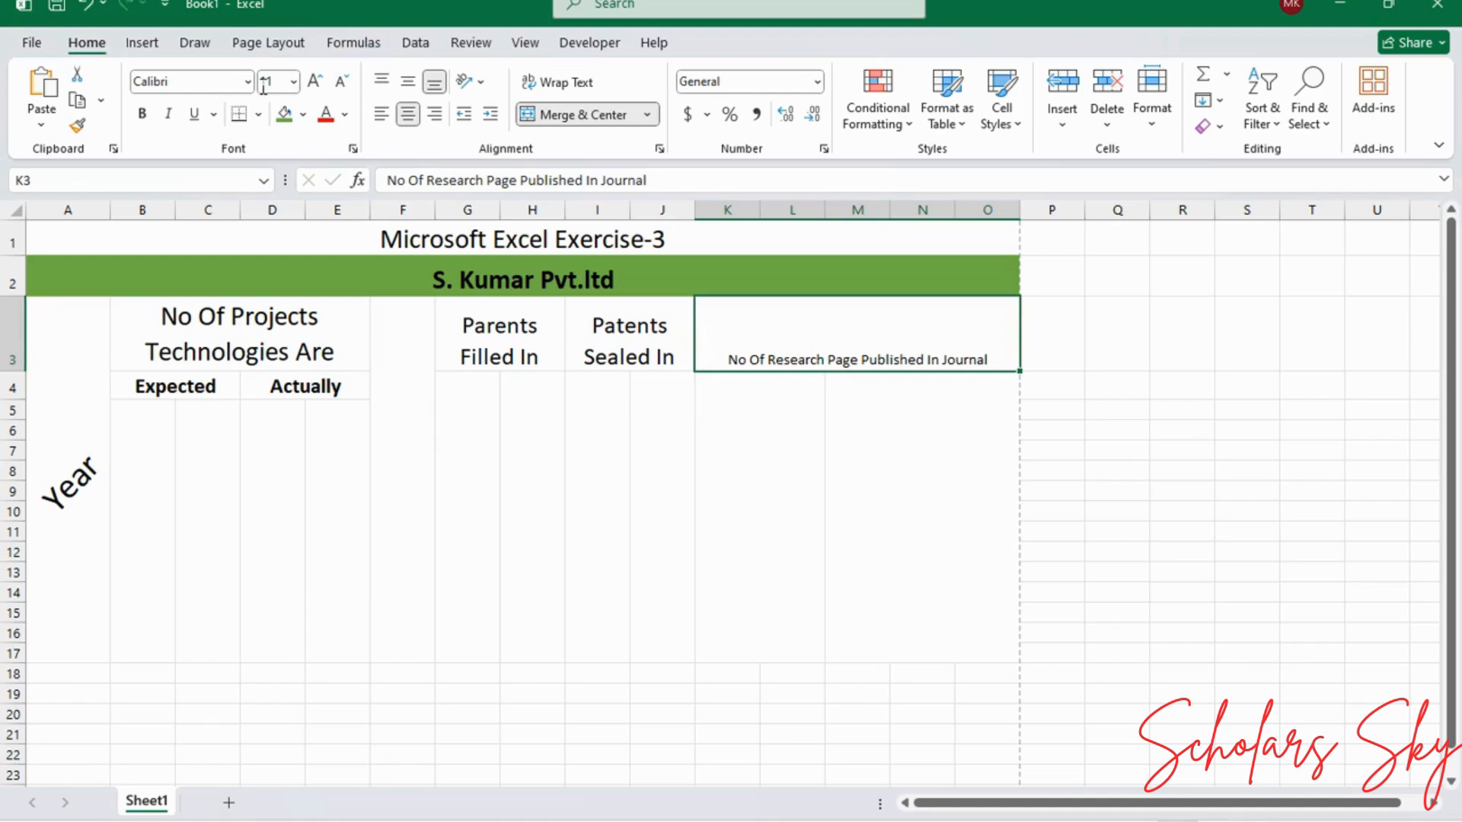
{"action": "left_click", "coordinate": [318, 81]}
{"action": "left_click", "coordinate": [318, 82]}
{"action": "left_click", "coordinate": [320, 81]}
{"action": "left_click", "coordinate": [320, 81]}
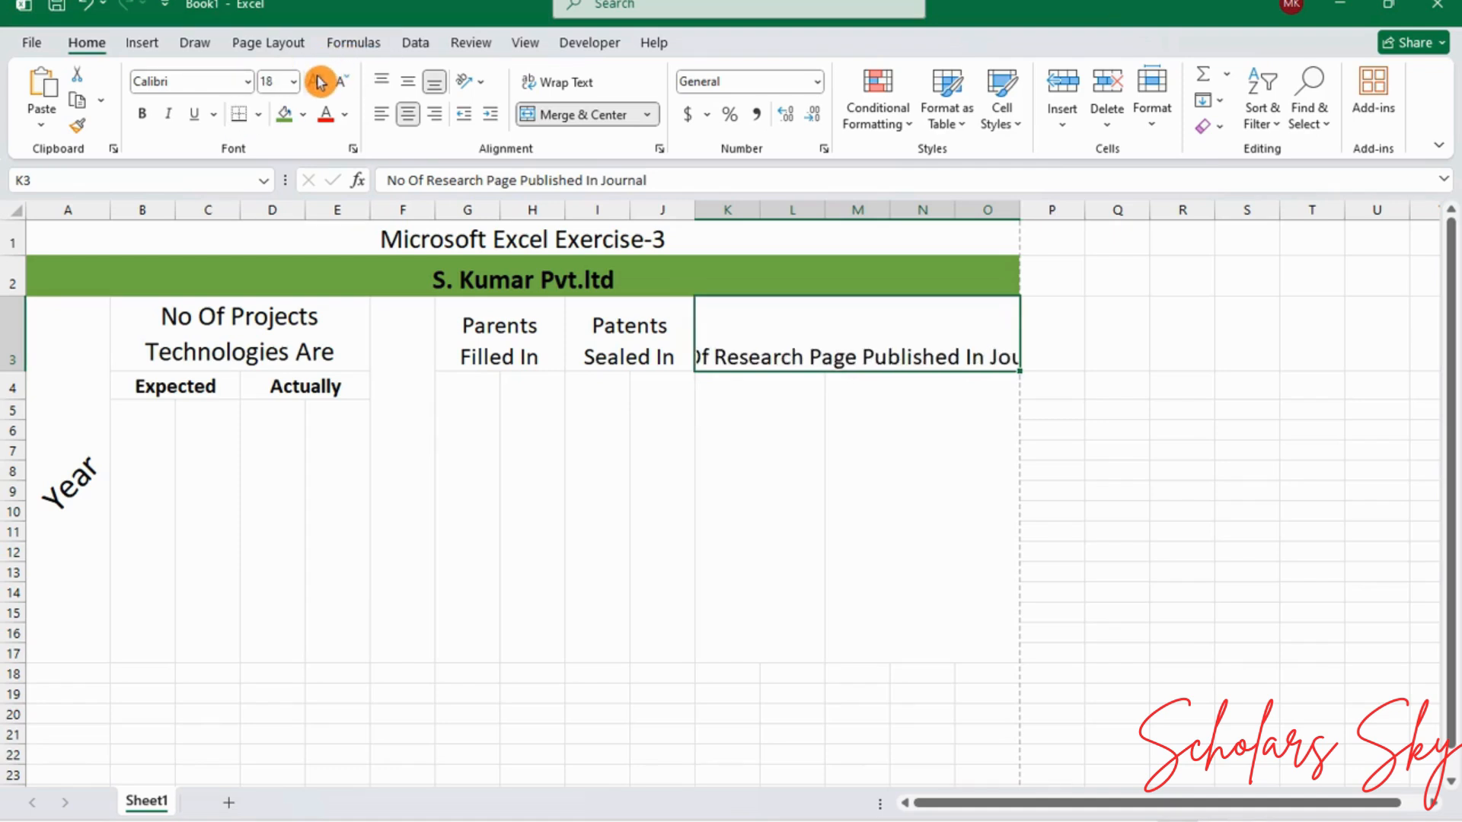
{"action": "left_click", "coordinate": [320, 81]}
{"action": "left_click", "coordinate": [525, 82]}
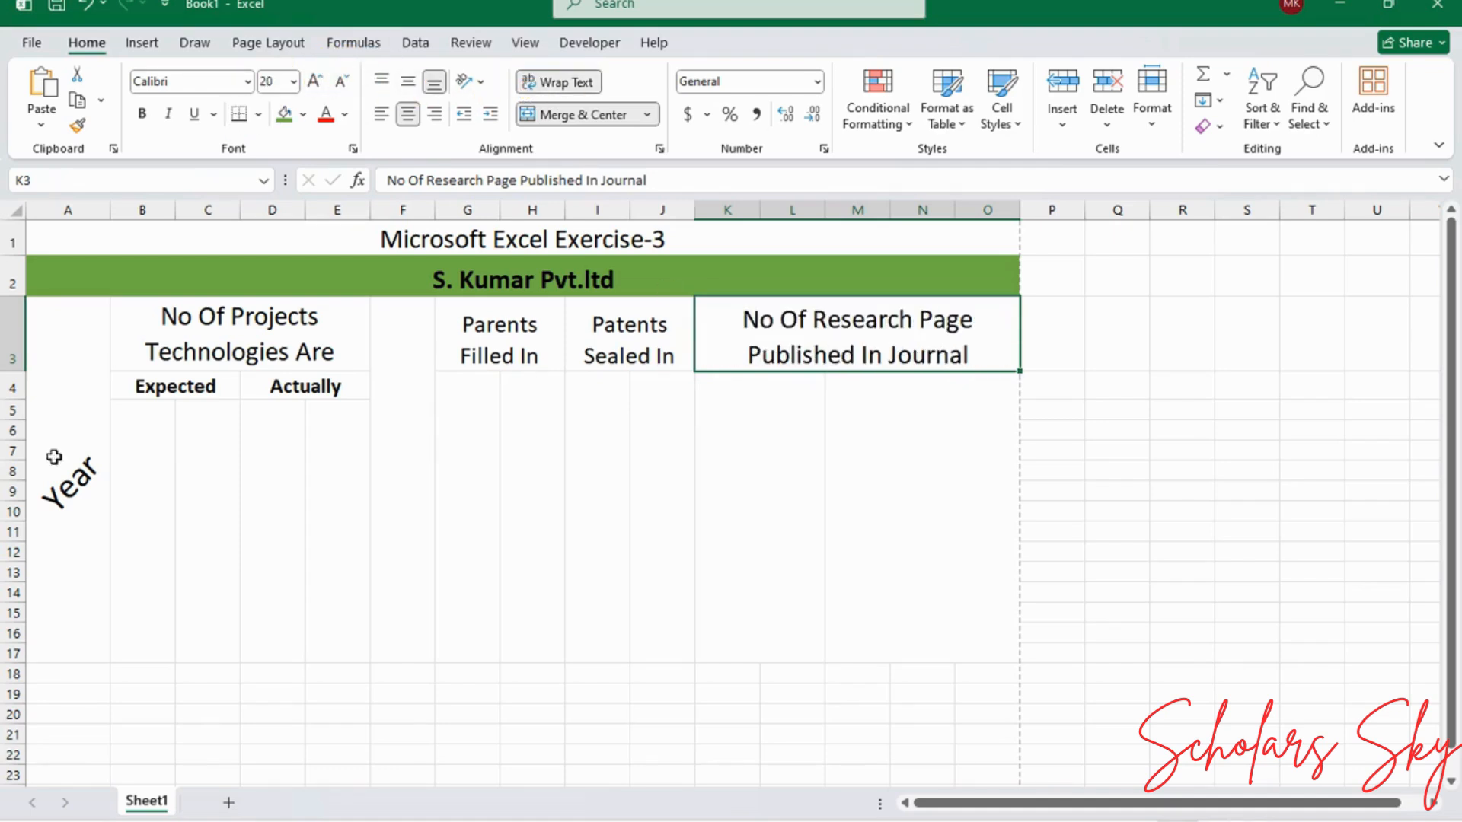
{"action": "left_click", "coordinate": [319, 81]}
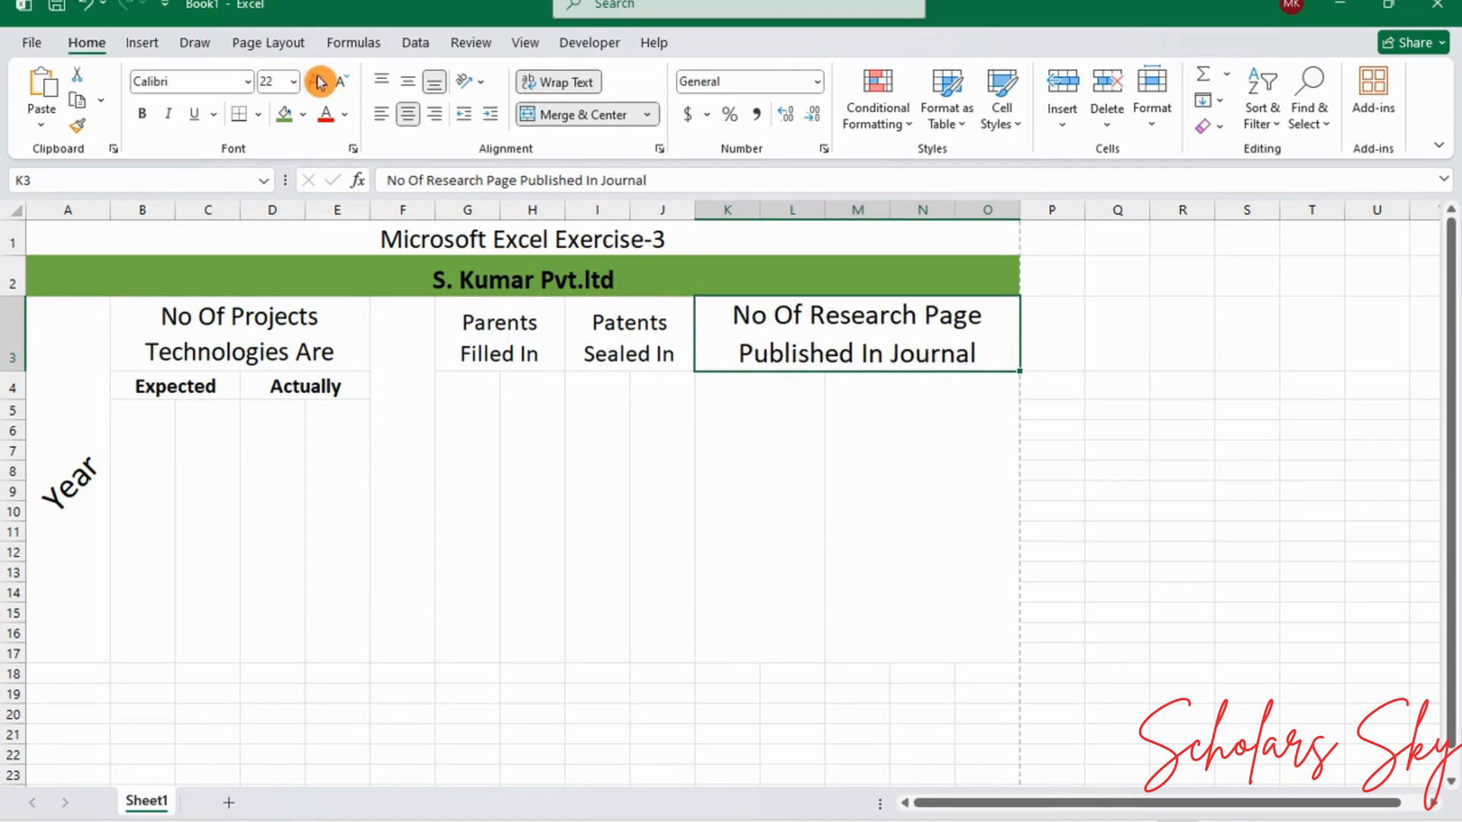
{"action": "left_click", "coordinate": [347, 82]}
{"action": "left_click", "coordinate": [347, 82]}
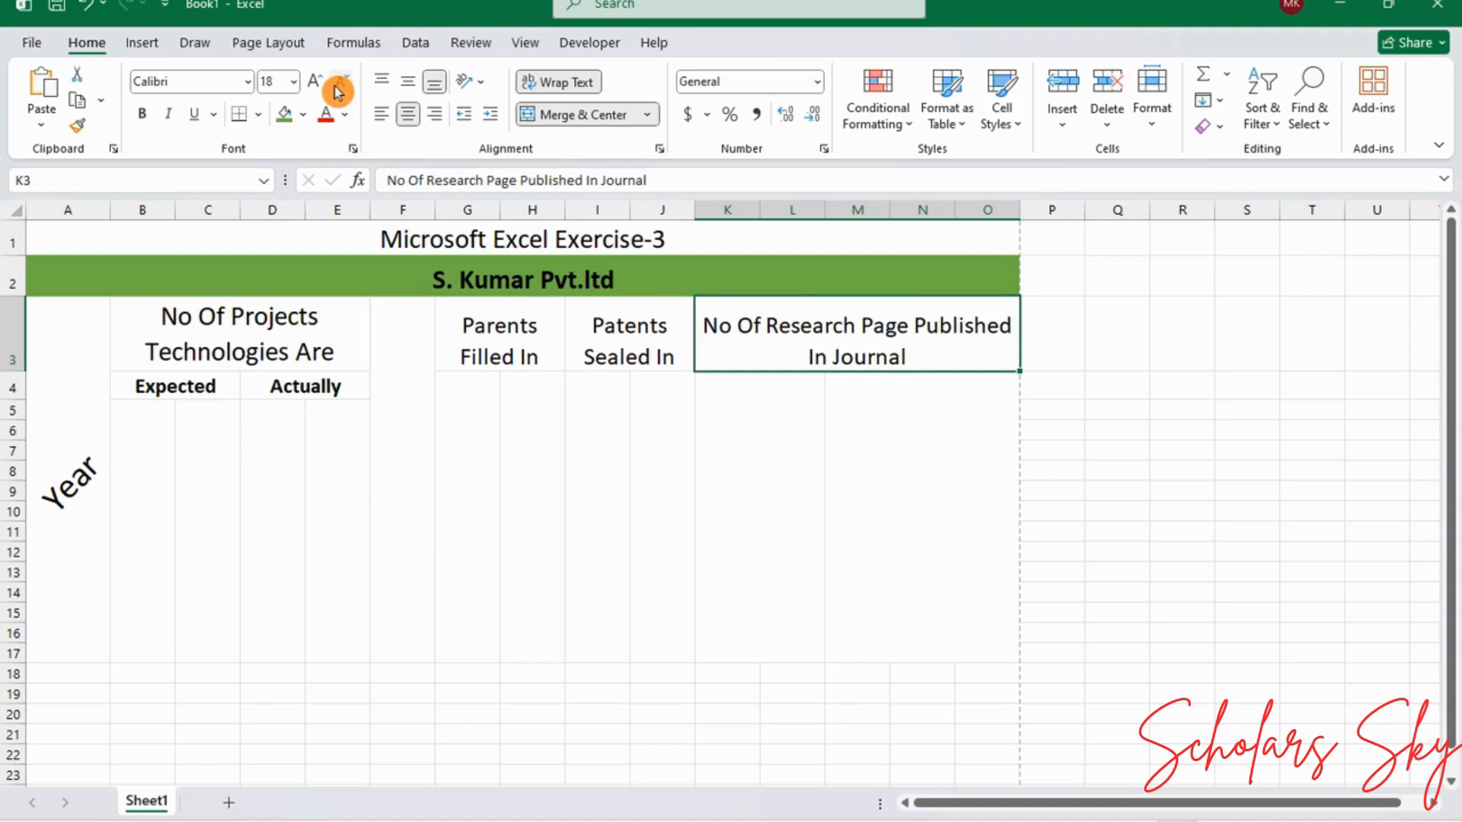
{"action": "left_click", "coordinate": [326, 83]}
{"action": "left_click", "coordinate": [704, 422]}
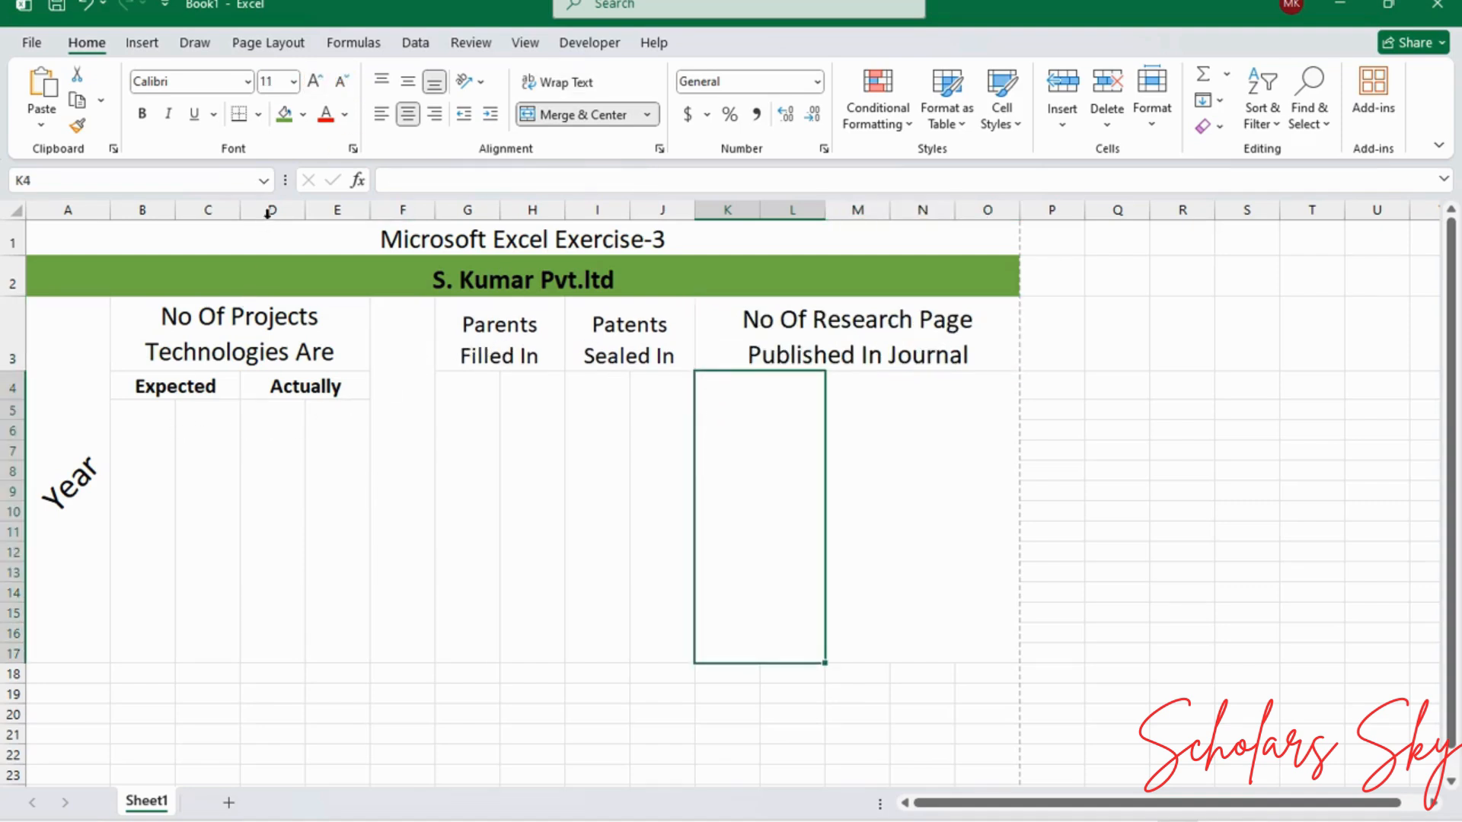
{"action": "scroll", "coordinate": [94, 666], "scroll_direction": "down", "scroll_amount": 1}
{"action": "scroll", "coordinate": [94, 664], "scroll_direction": "up", "scroll_amount": 1}
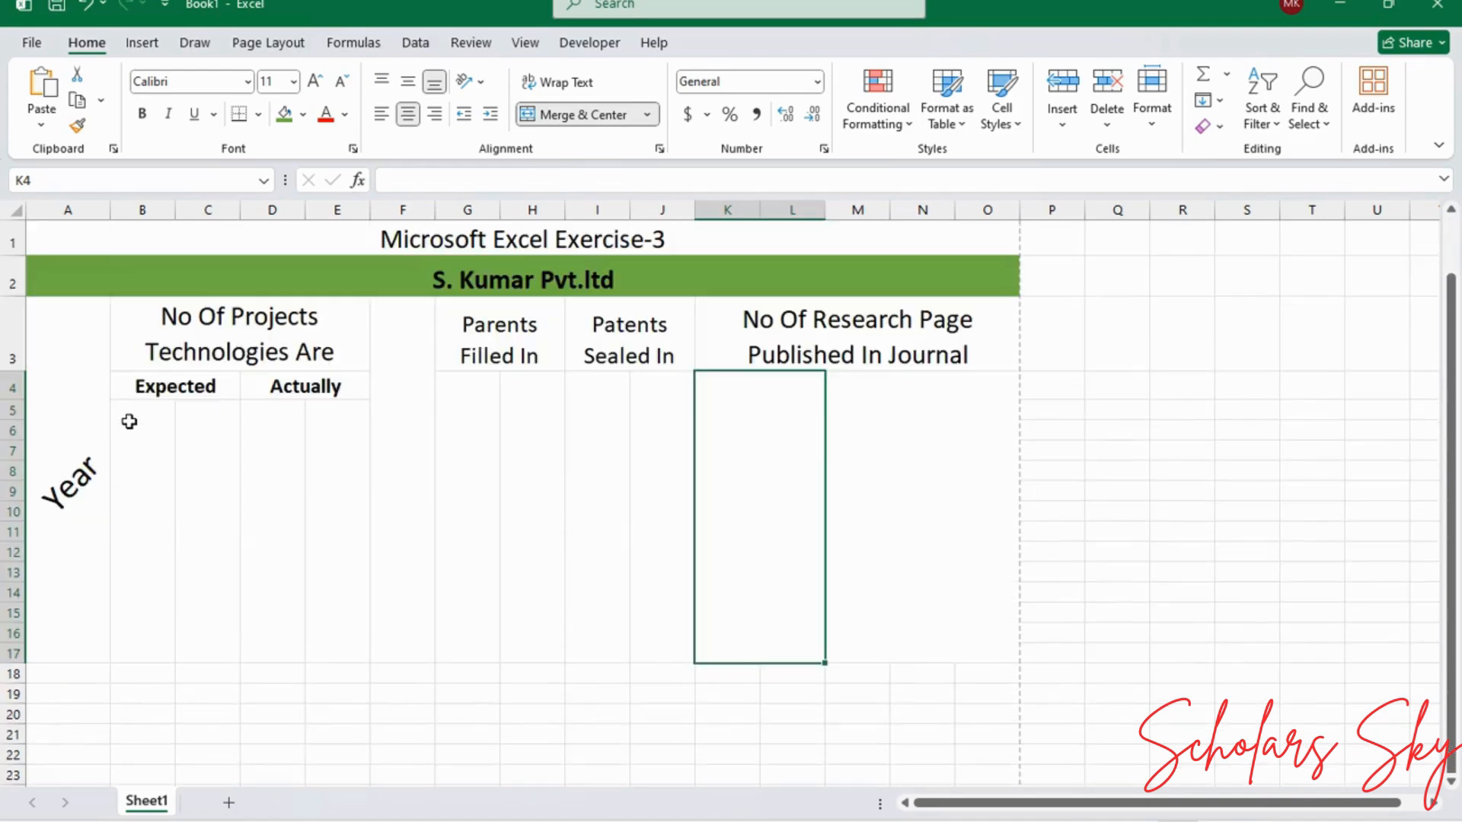
Step: Enter the label "In House" in merged cell B5 below the Expected heading
{"action": "left_click", "coordinate": [164, 451]}
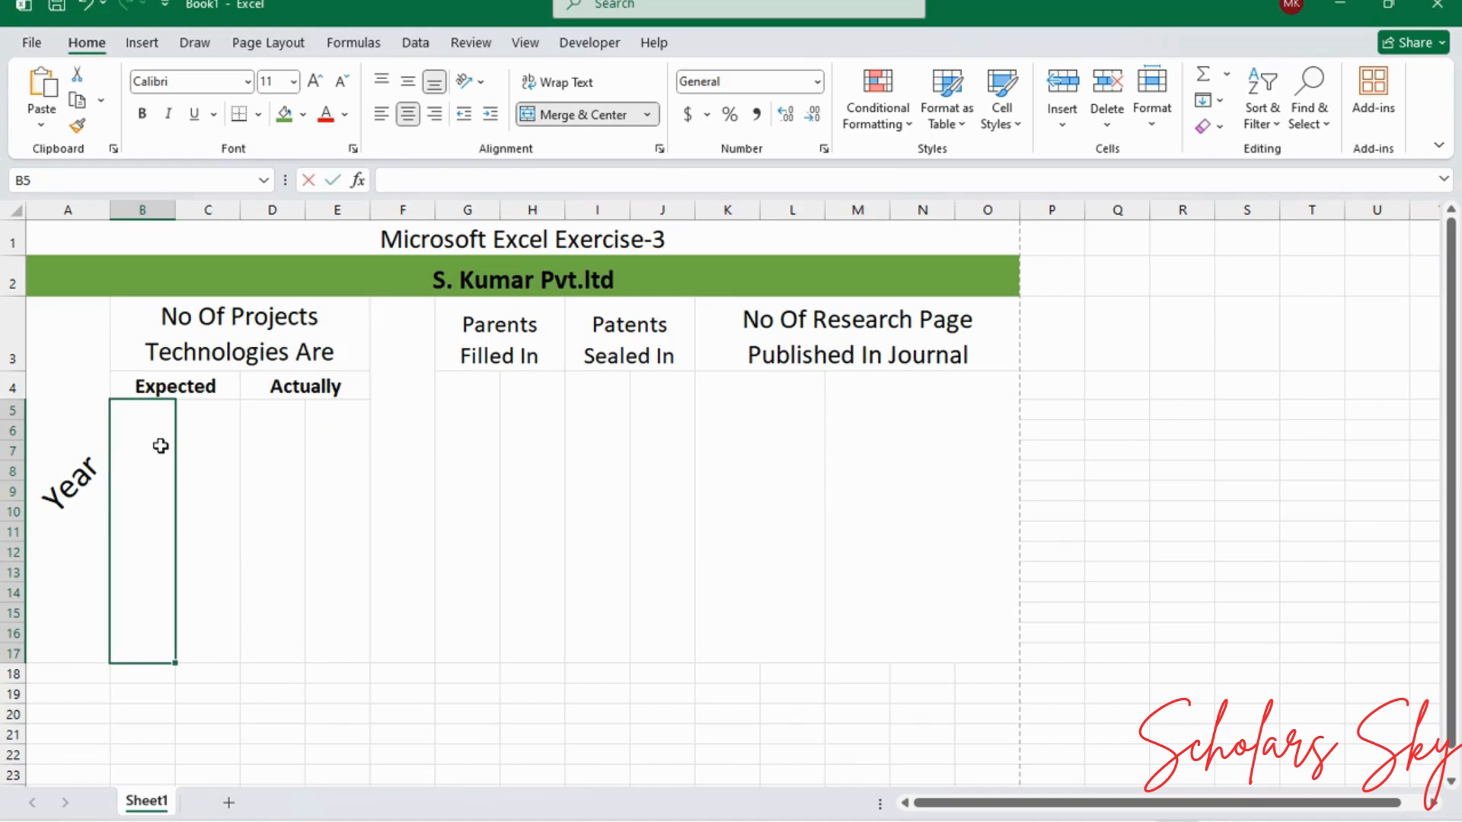
{"action": "double_click", "coordinate": [160, 446]}
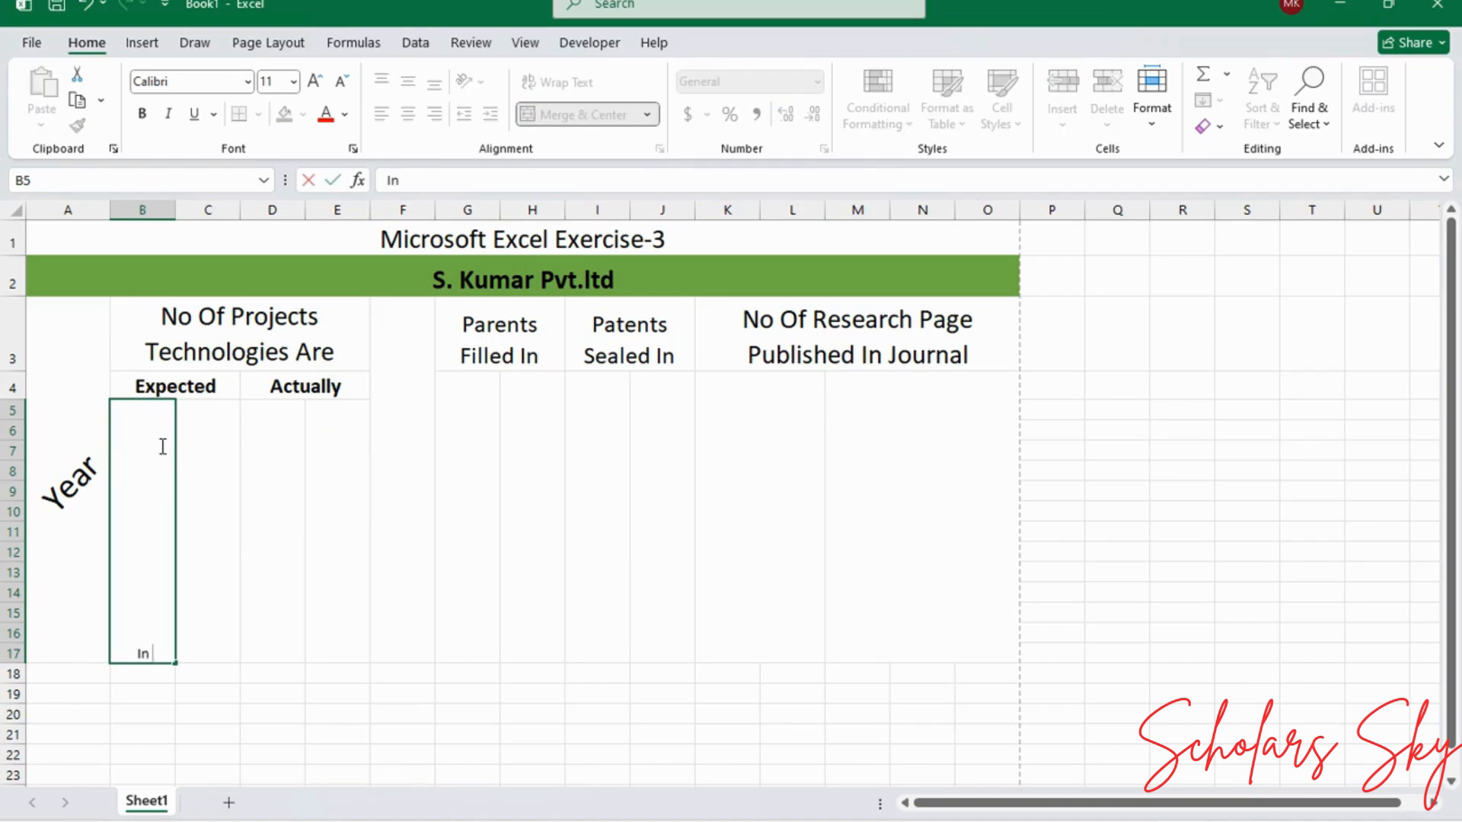
{"action": "type", "text": "In House"}
{"action": "left_click", "coordinate": [189, 577]}
Step: Format the "In House" label in B5 at size 16, rotated up and centred vertically in its cell
{"action": "left_click", "coordinate": [137, 498]}
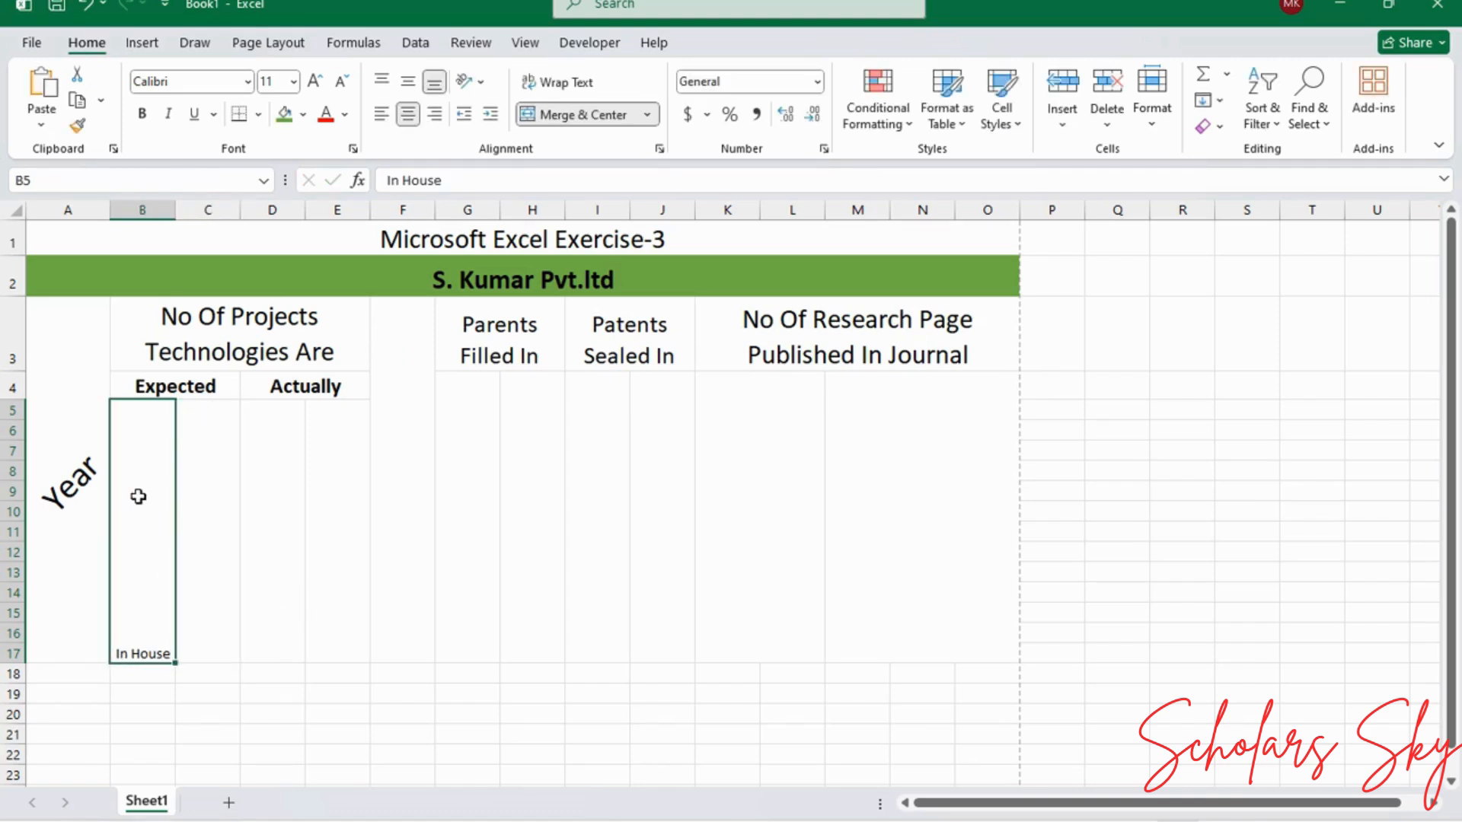
{"action": "left_click", "coordinate": [313, 85]}
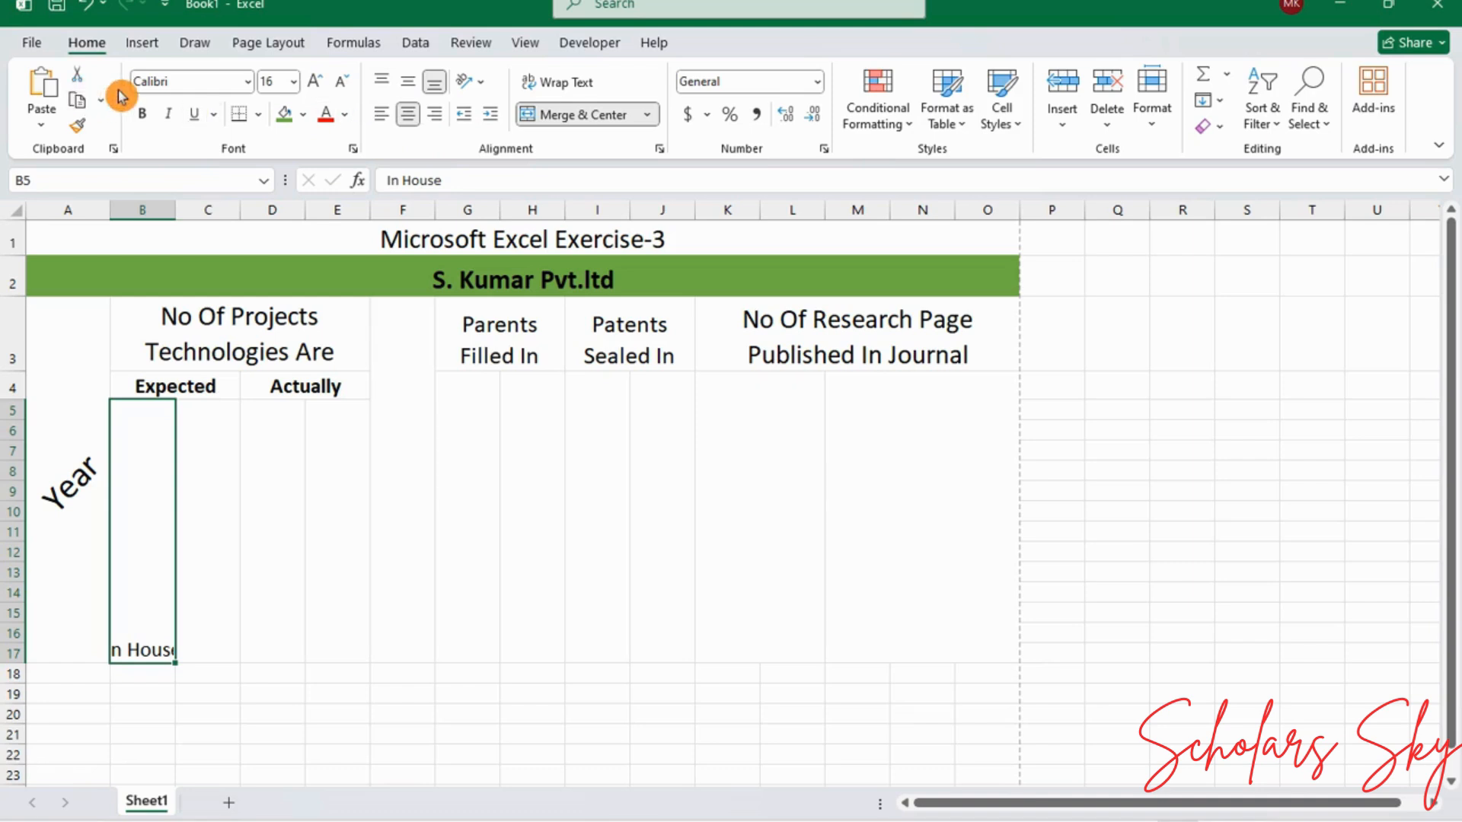
{"action": "left_click", "coordinate": [478, 83]}
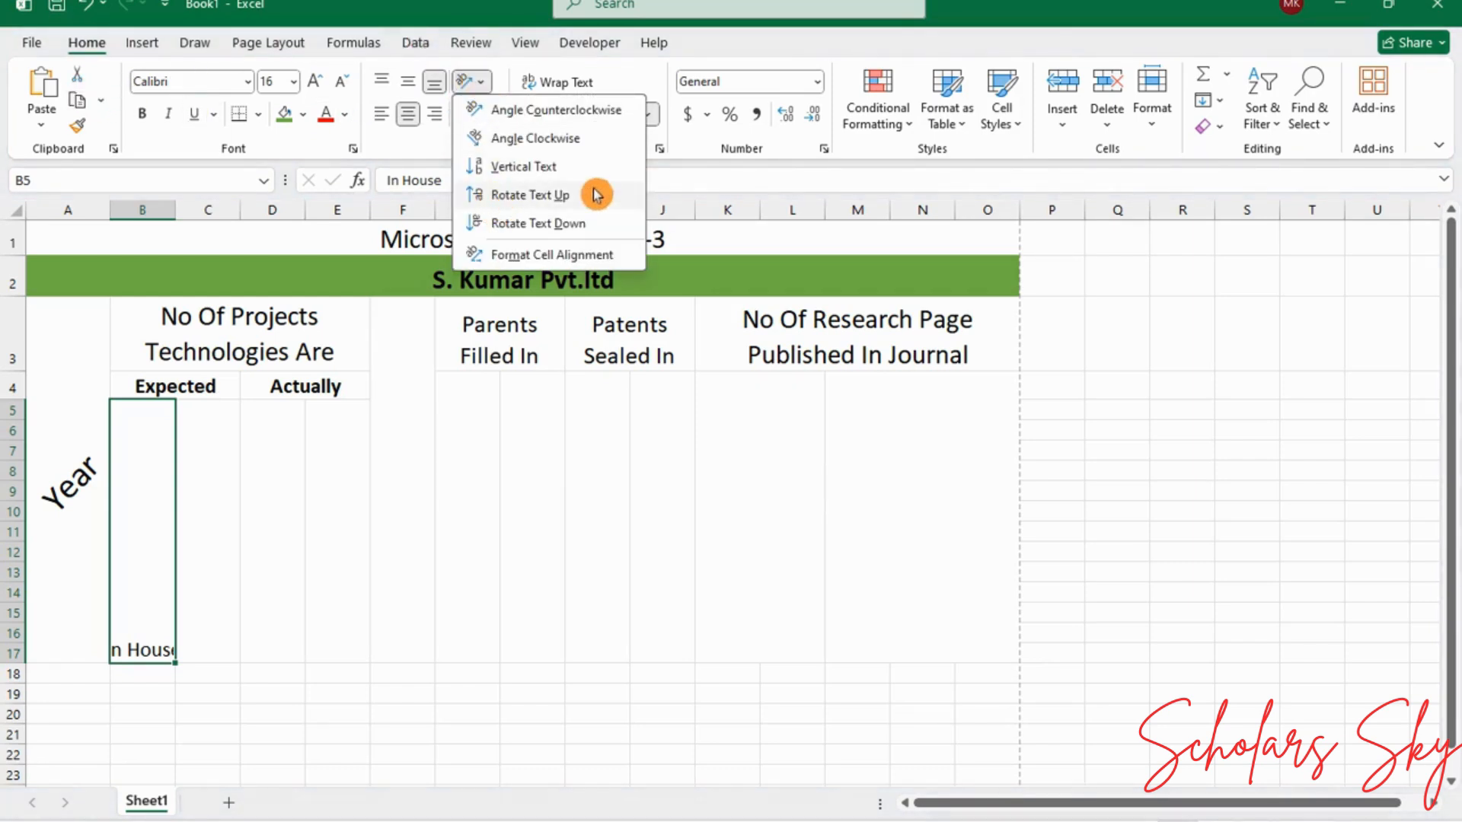
{"action": "left_click", "coordinate": [553, 209]}
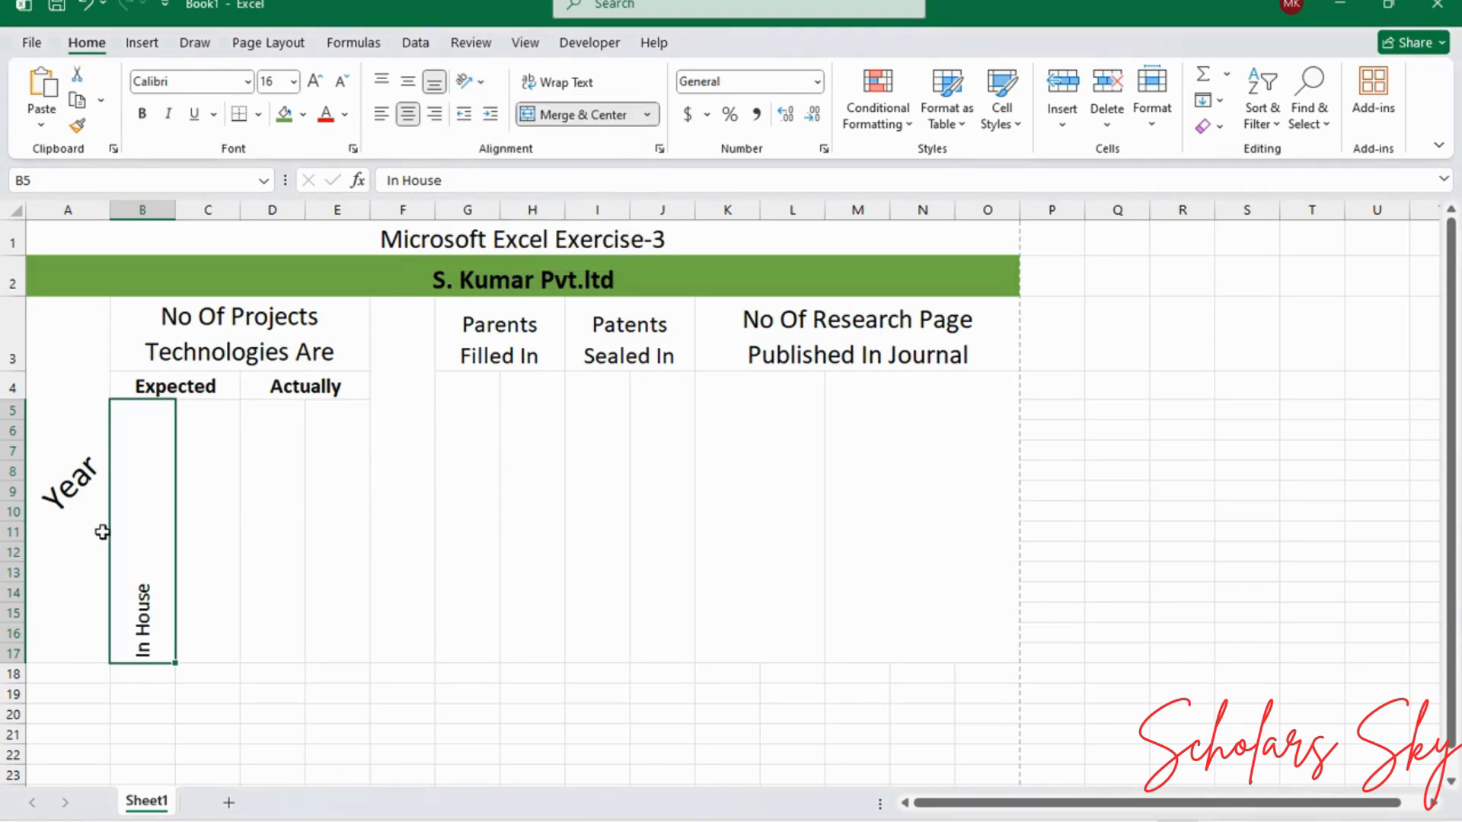
{"action": "left_click", "coordinate": [407, 82]}
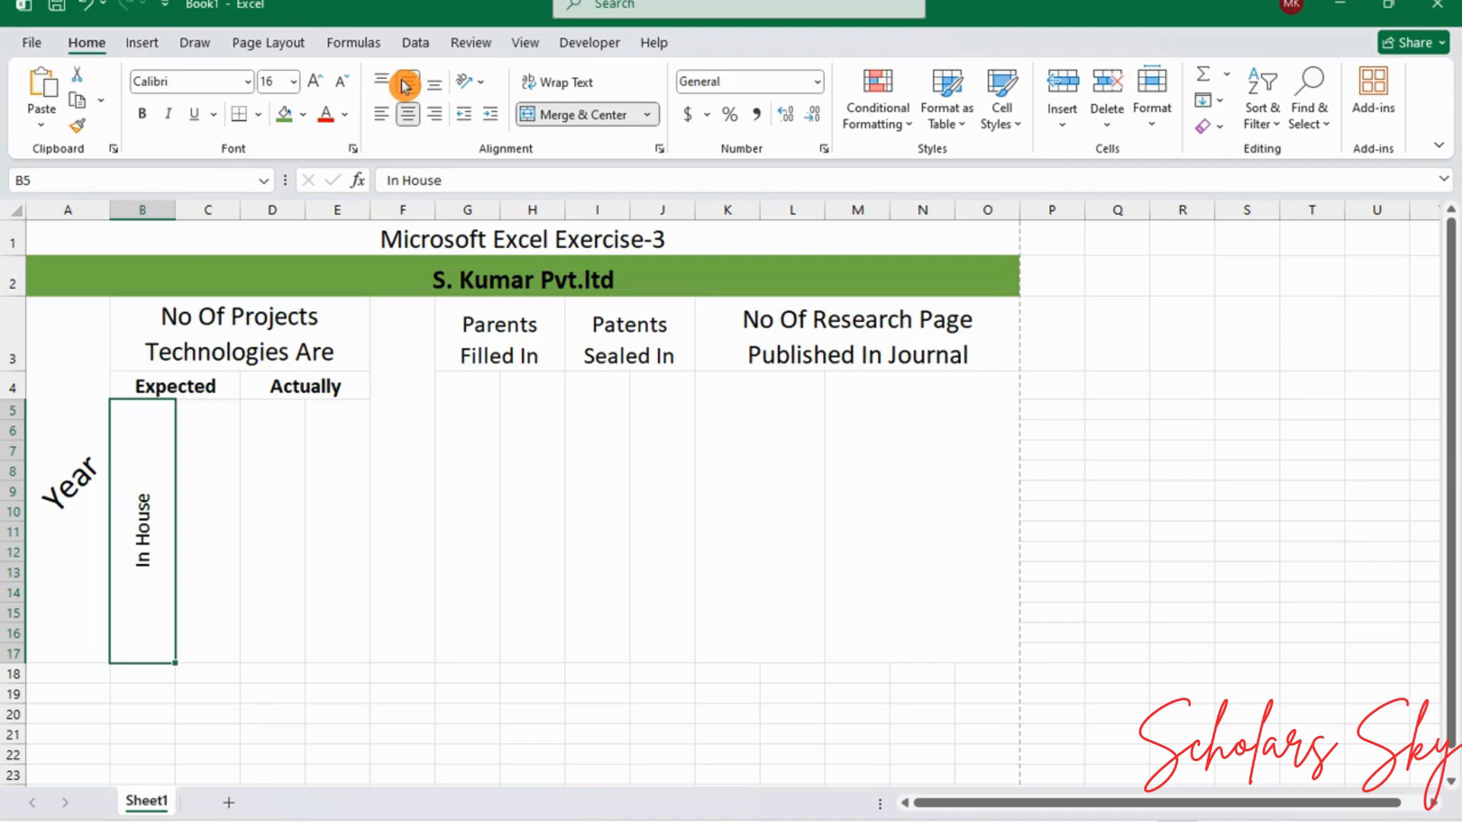
{"action": "left_click", "coordinate": [403, 114]}
Step: Enter the label "Sponsored" in merged cell C5 beside the "In House" label
{"action": "left_click", "coordinate": [216, 441]}
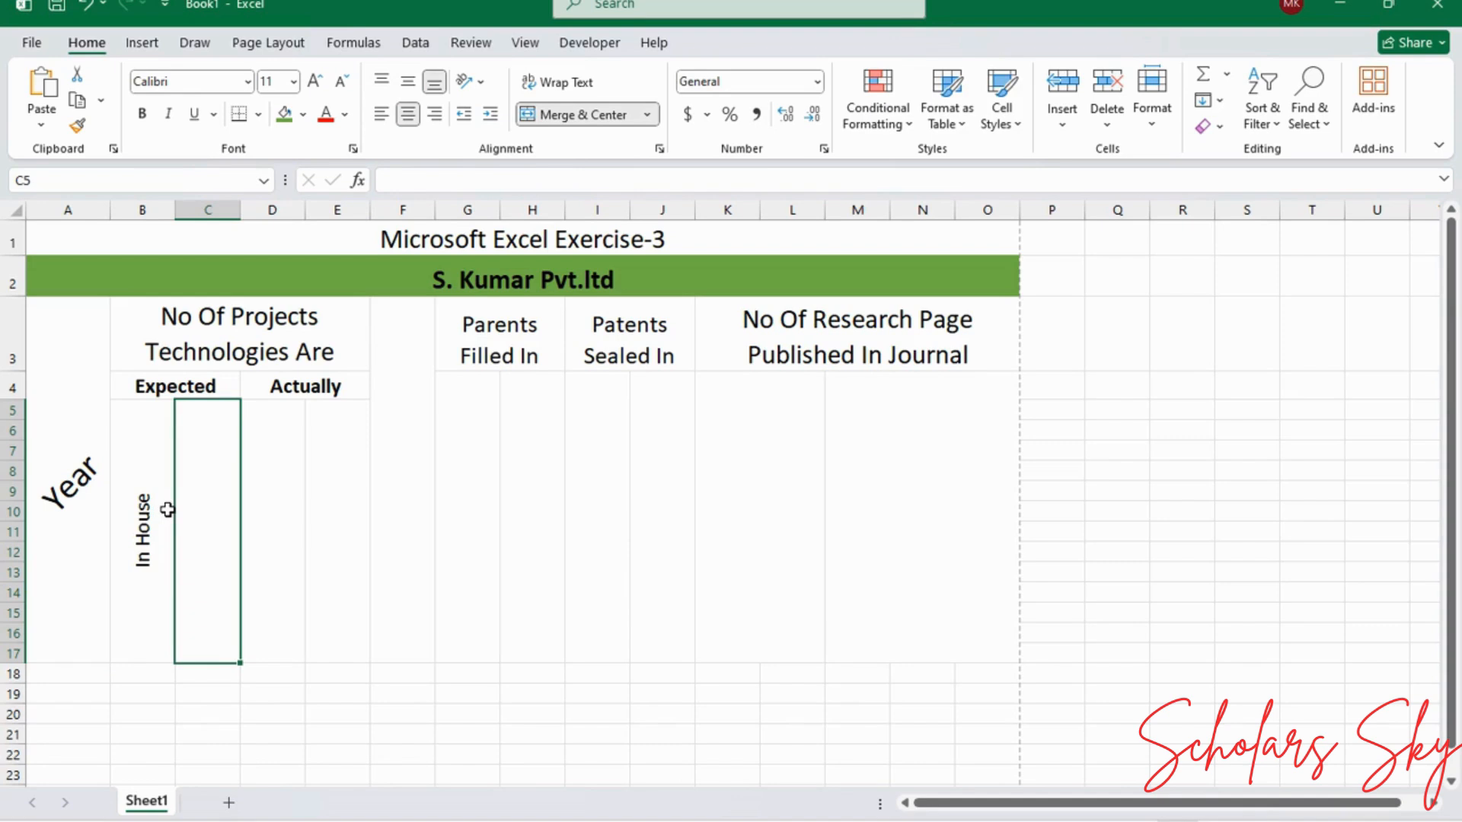
{"action": "type", "text": "Spon"}
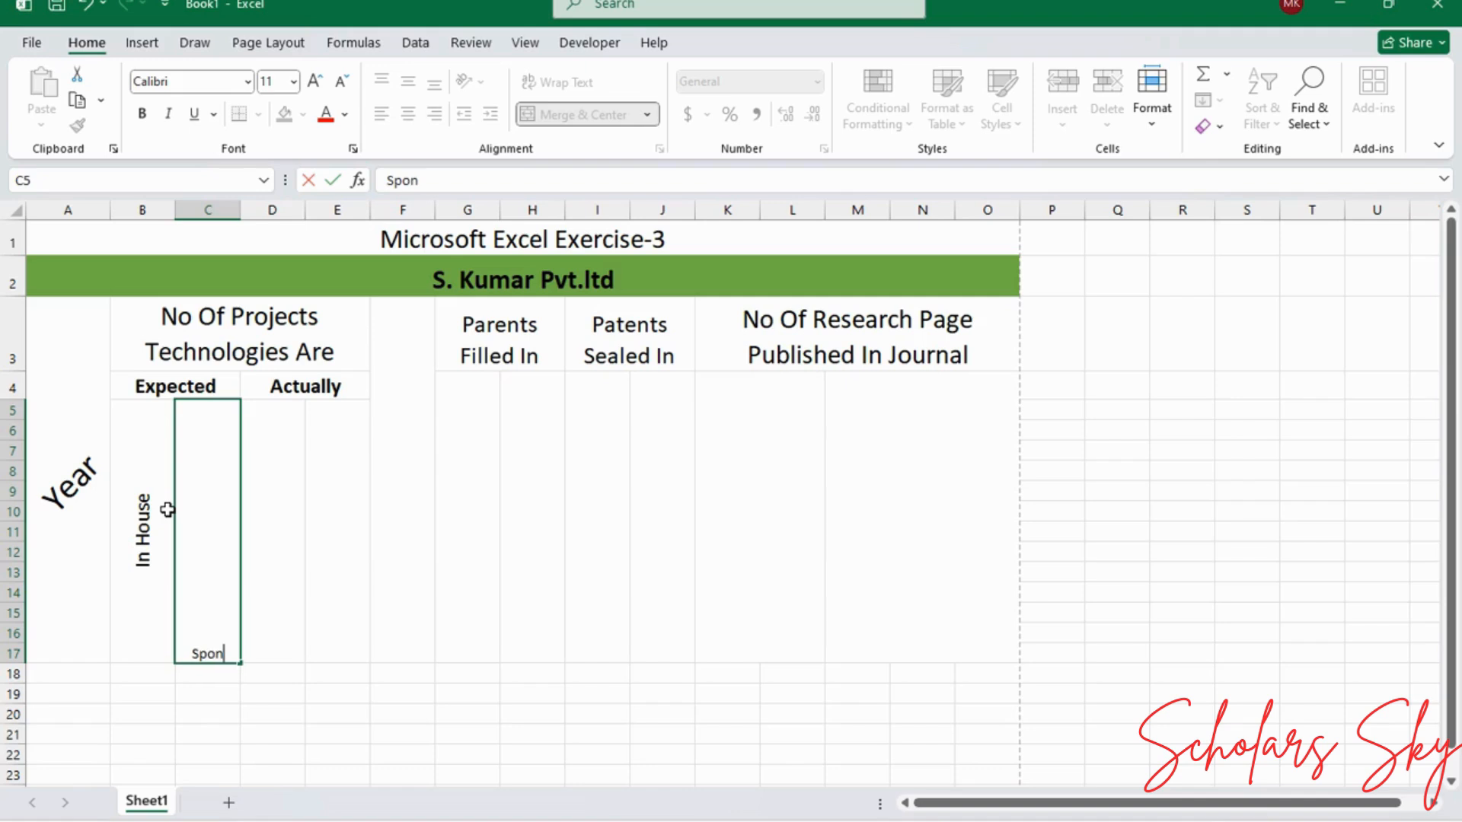
{"action": "type", "text": "sored"}
{"action": "left_click", "coordinate": [421, 616]}
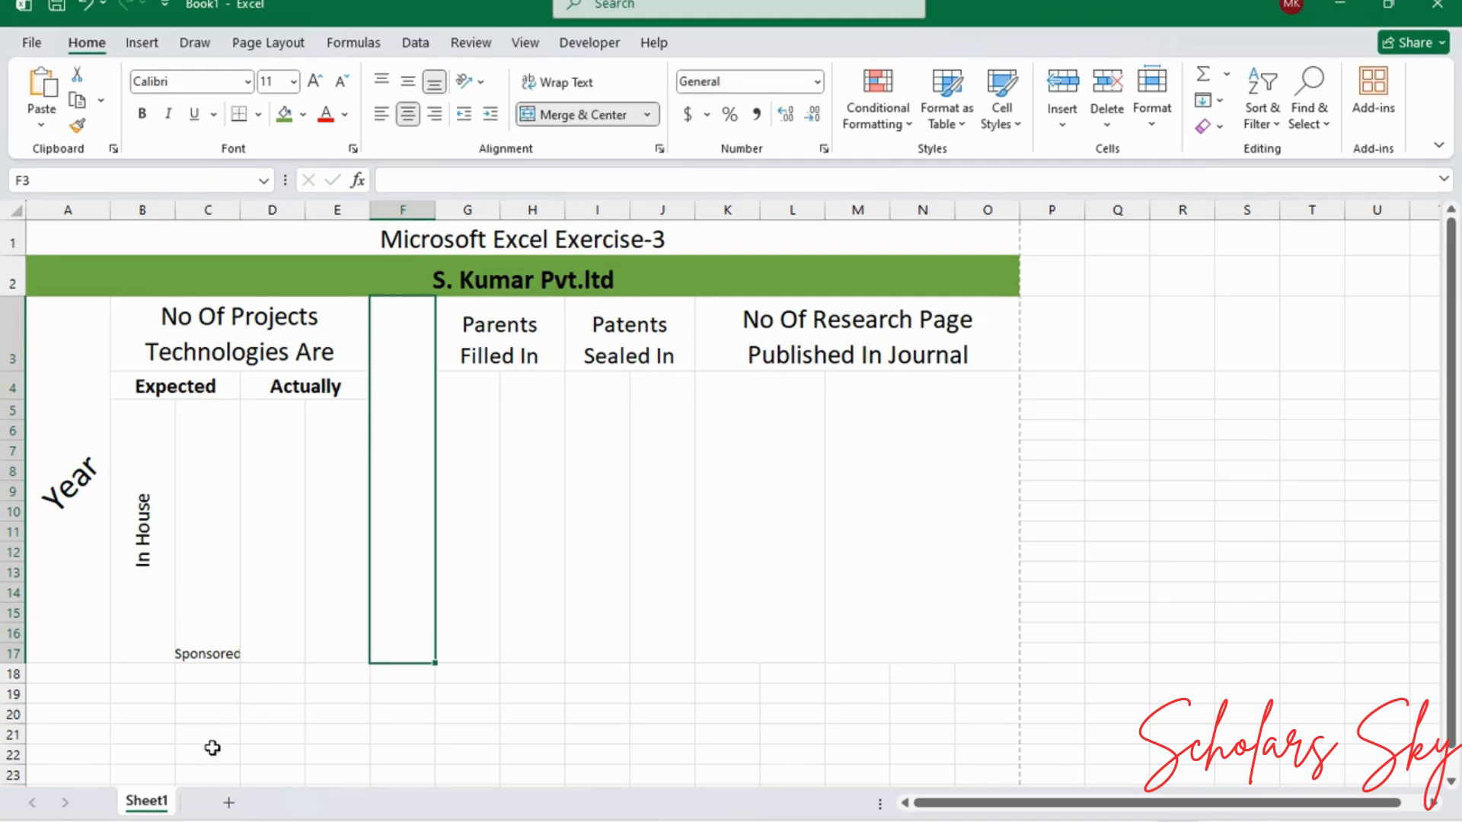
Step: Format the "Sponsored" label in C5 at size 16, rotated up and centred vertically in its cell
{"action": "left_click", "coordinate": [223, 644]}
{"action": "left_click", "coordinate": [314, 79]}
{"action": "left_click", "coordinate": [314, 79]}
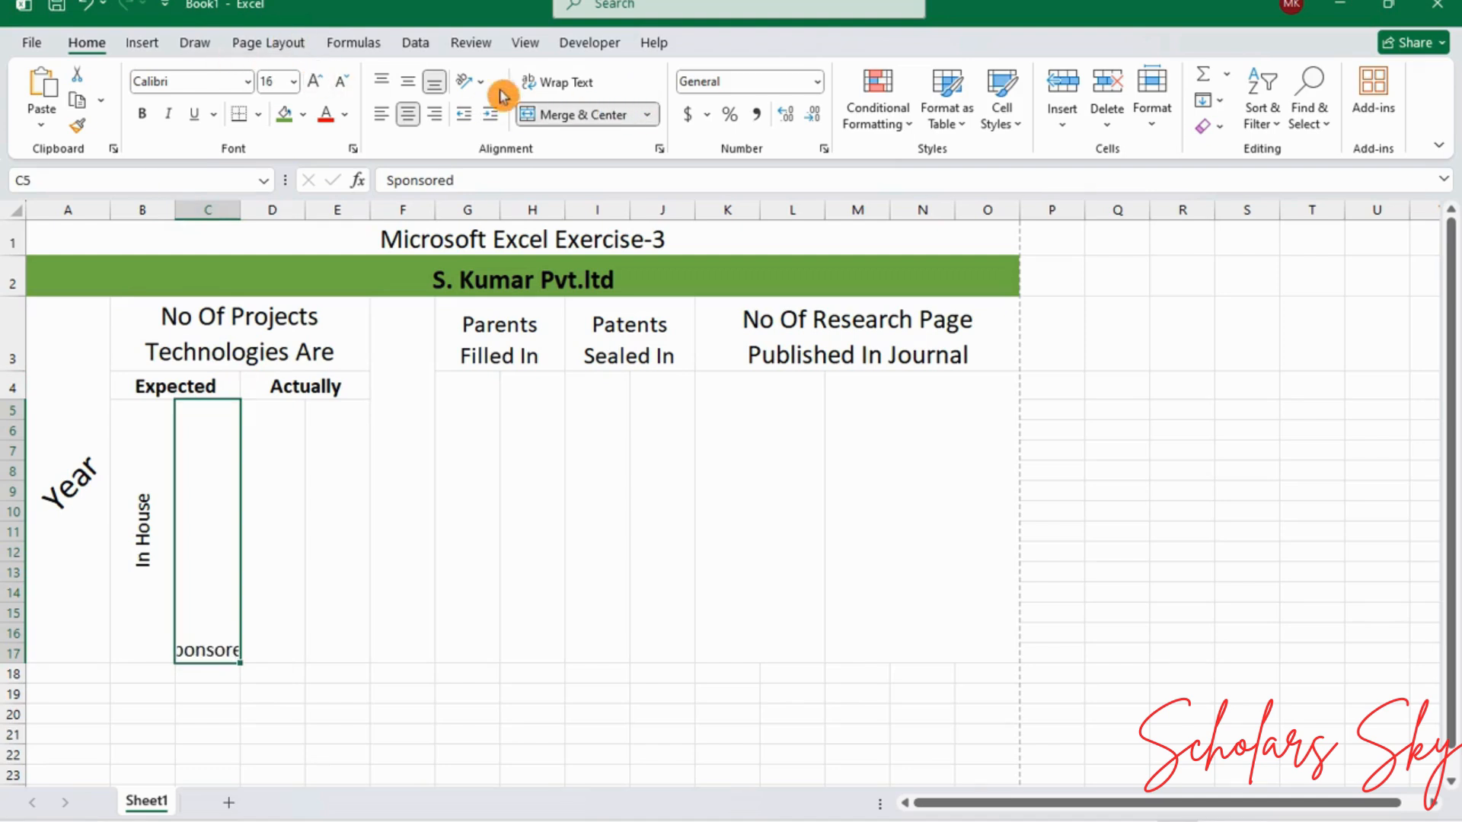
{"action": "left_click", "coordinate": [475, 81]}
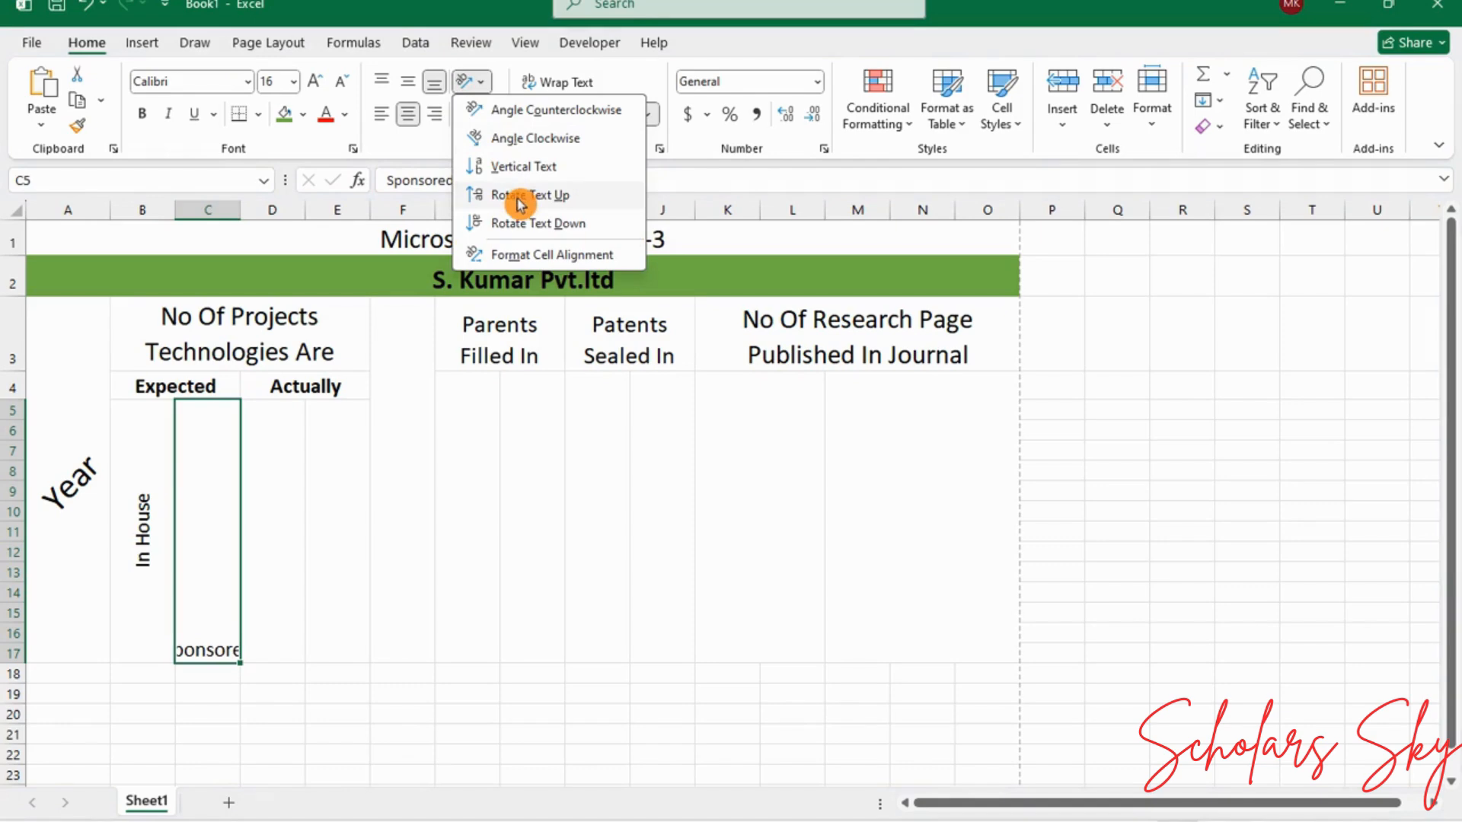
{"action": "left_click", "coordinate": [487, 195]}
{"action": "left_click", "coordinate": [408, 82]}
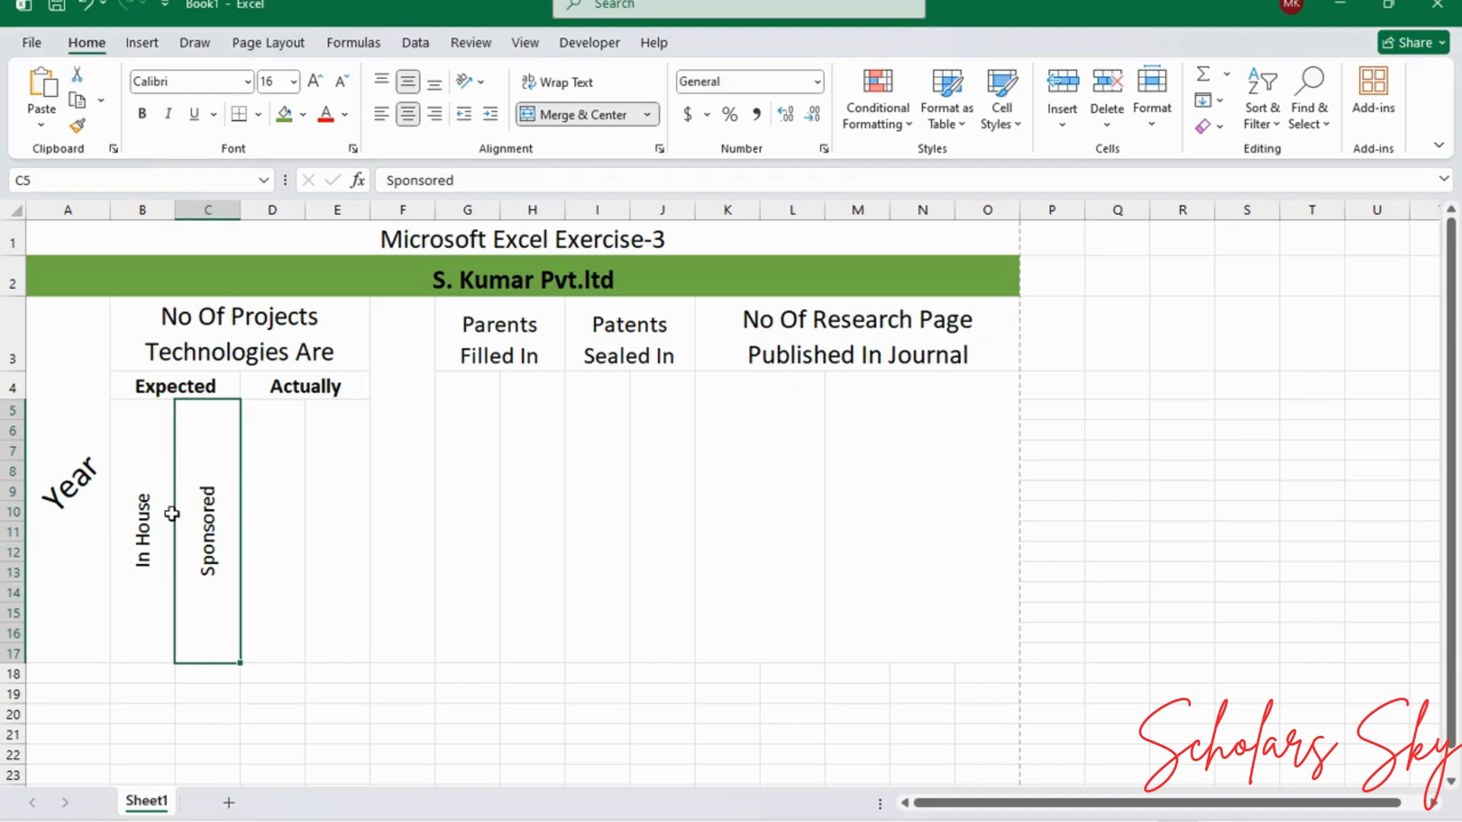
Step: Copy the "In House" and "Sponsored" labels from B5:C5 into the two columns D5:E5 under Actually
{"action": "left_click", "coordinate": [139, 506]}
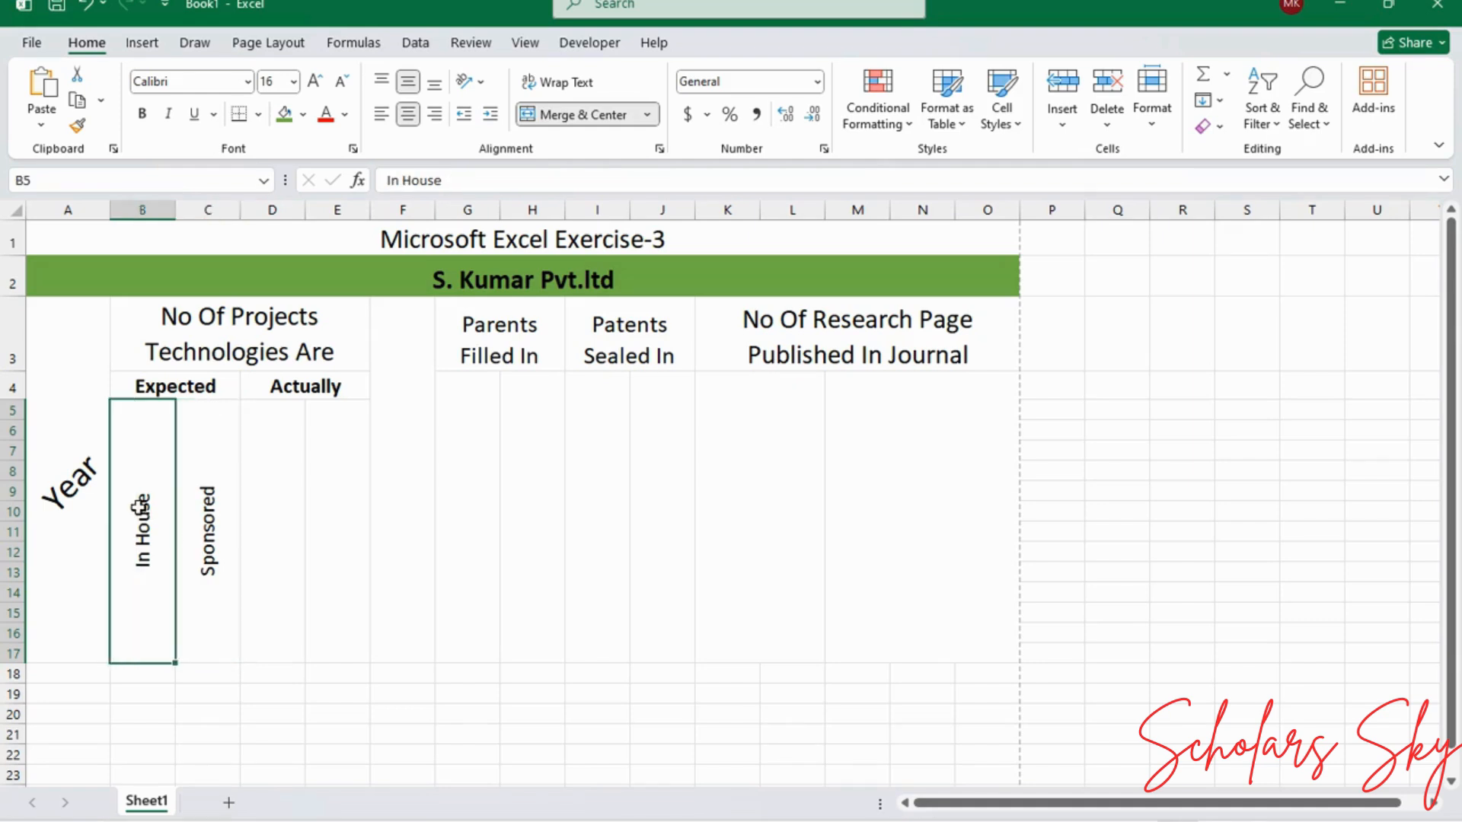
{"action": "double_click", "coordinate": [141, 525]}
{"action": "left_click", "coordinate": [358, 522]}
{"action": "left_click_drag", "start_coordinate": [172, 495], "coordinate": [317, 489]}
{"action": "key", "text": "ctrl+c"}
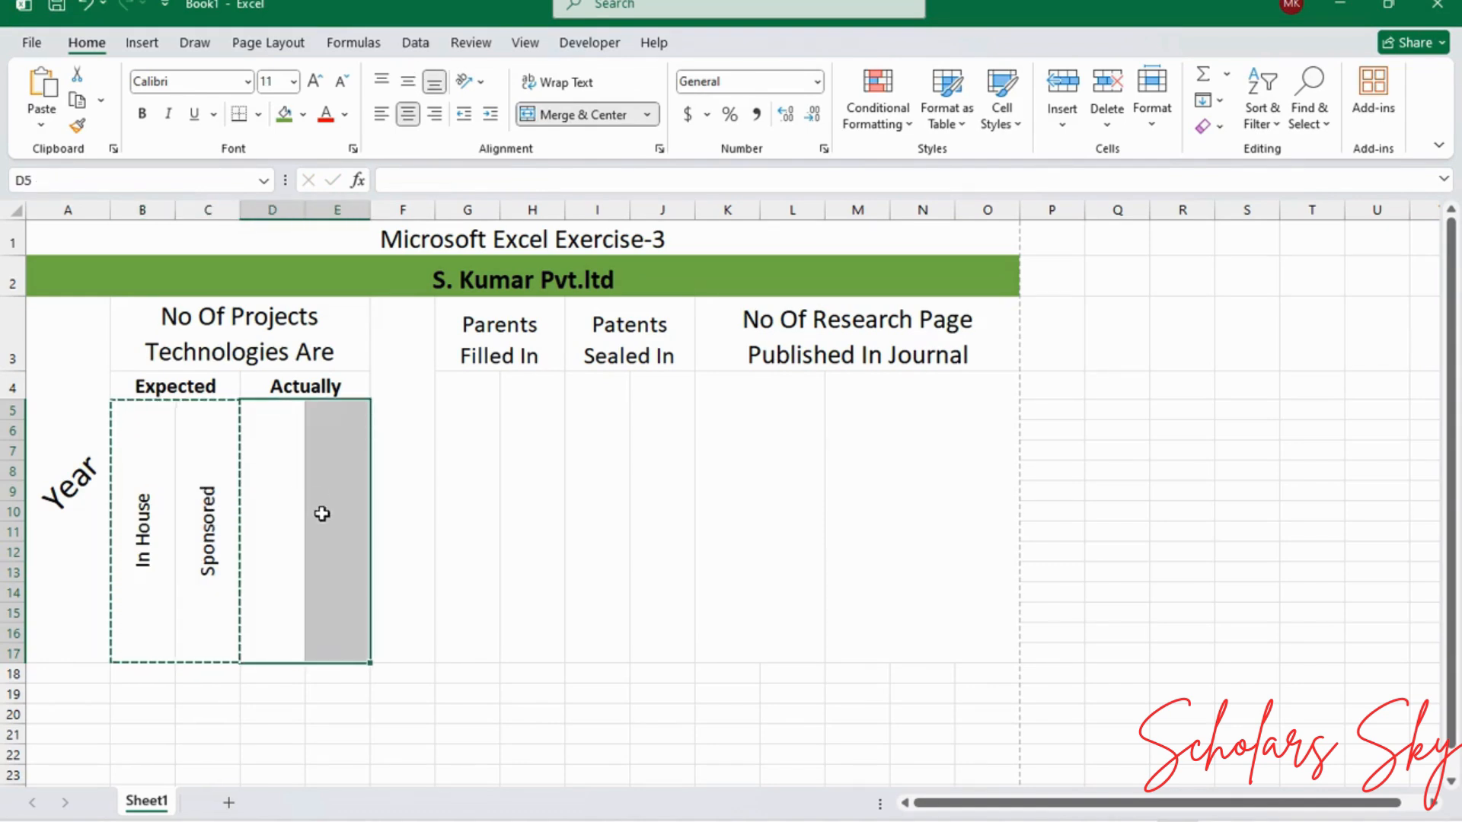
{"action": "key", "text": "ctrl+v"}
{"action": "left_click", "coordinate": [401, 514]}
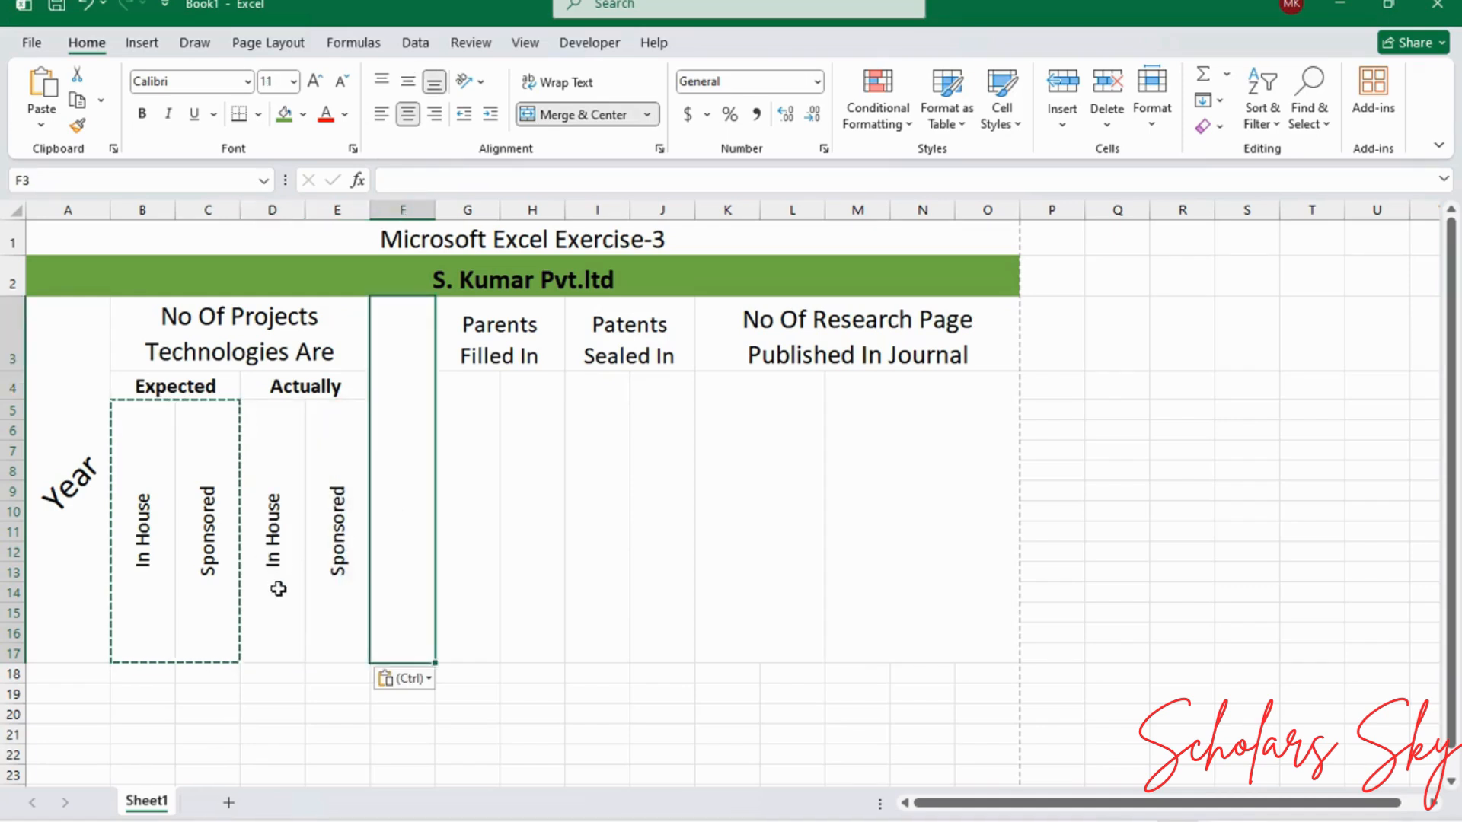
{"action": "key", "text": "Escape"}
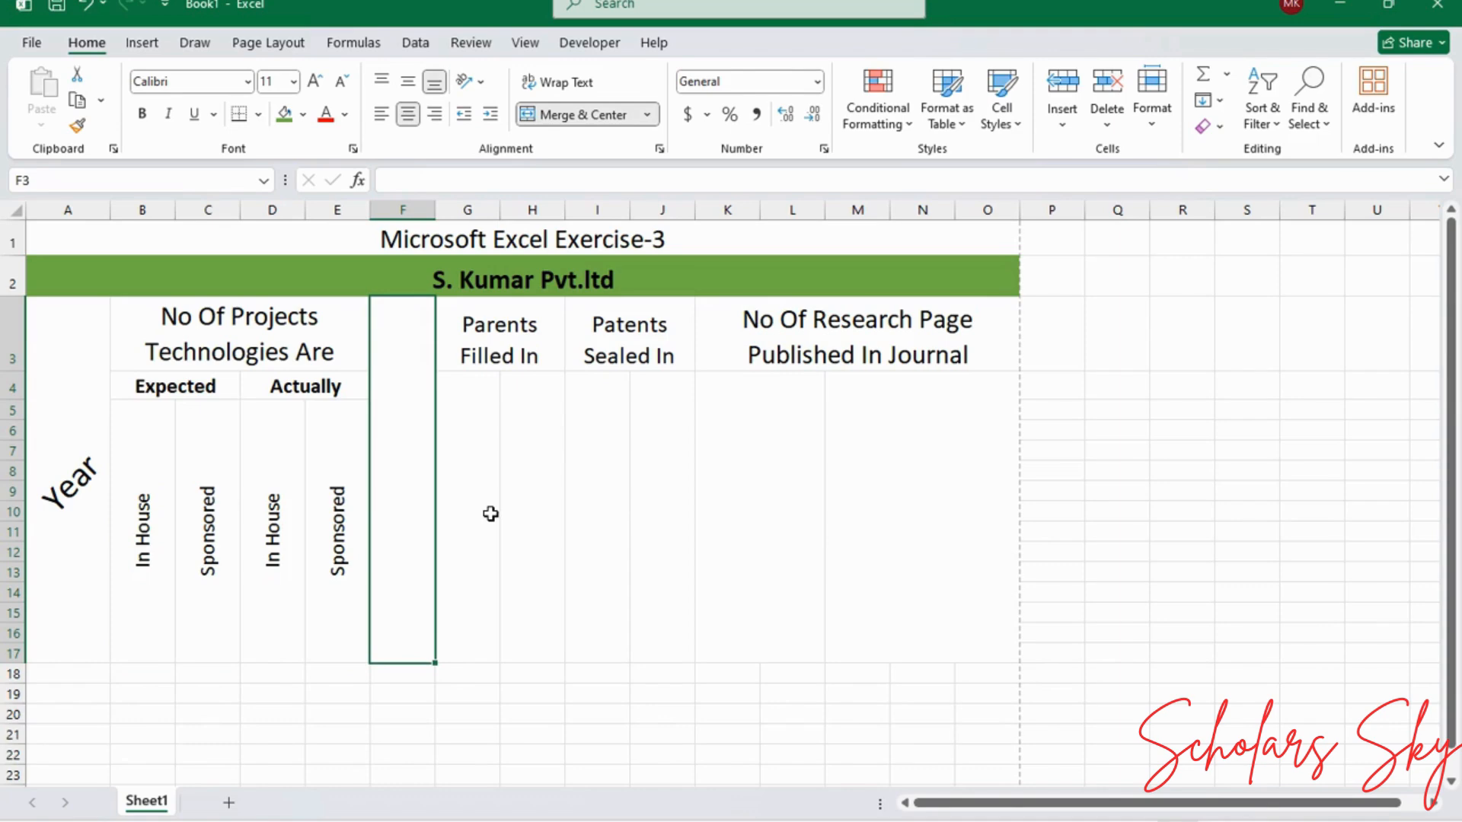
Step: Enter the heading "Technologies Transferred" in the tall merged cell F3
{"action": "type", "text": "Technolo"}
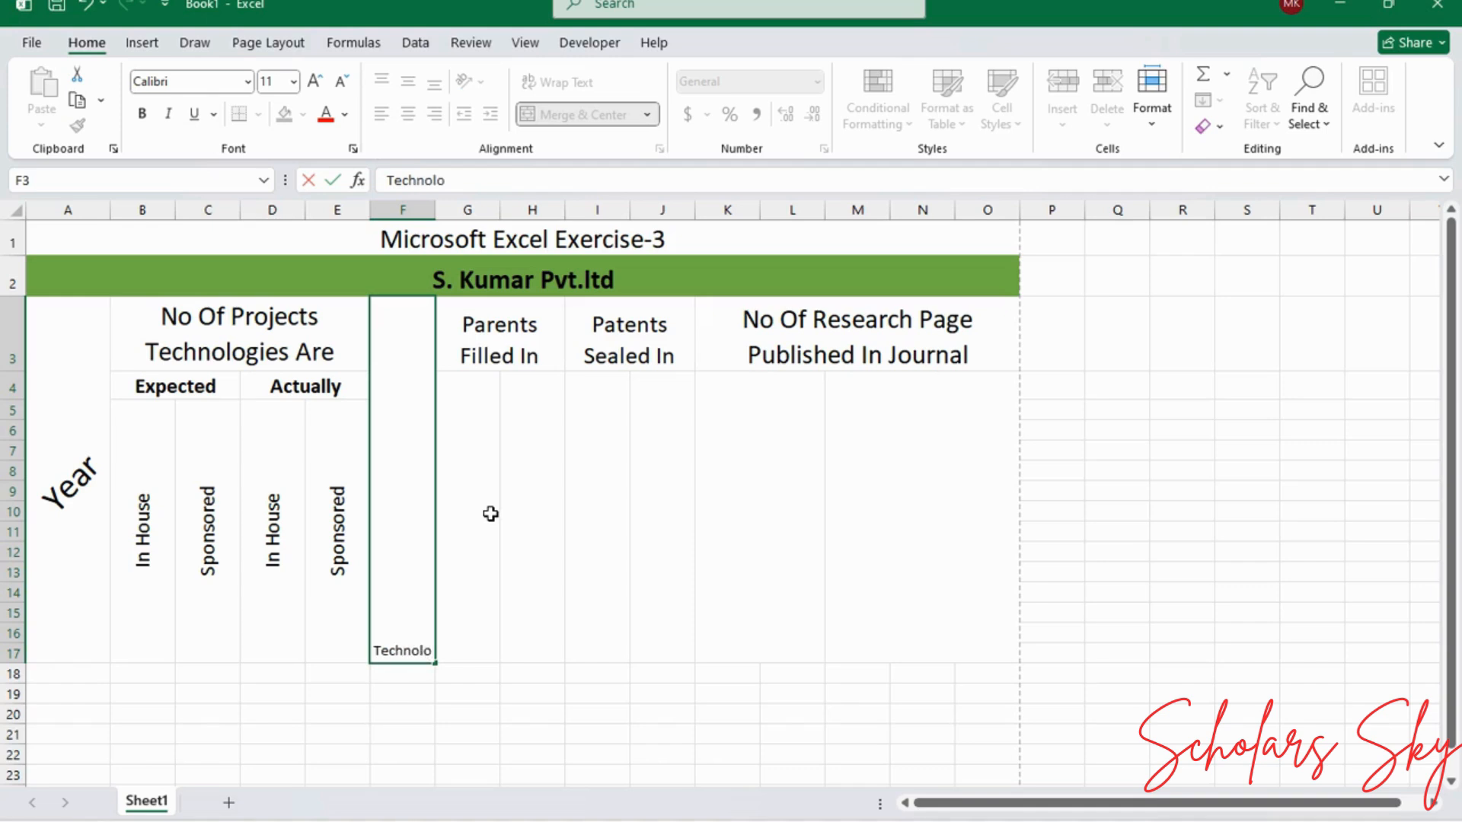
{"action": "type", "text": "gies"}
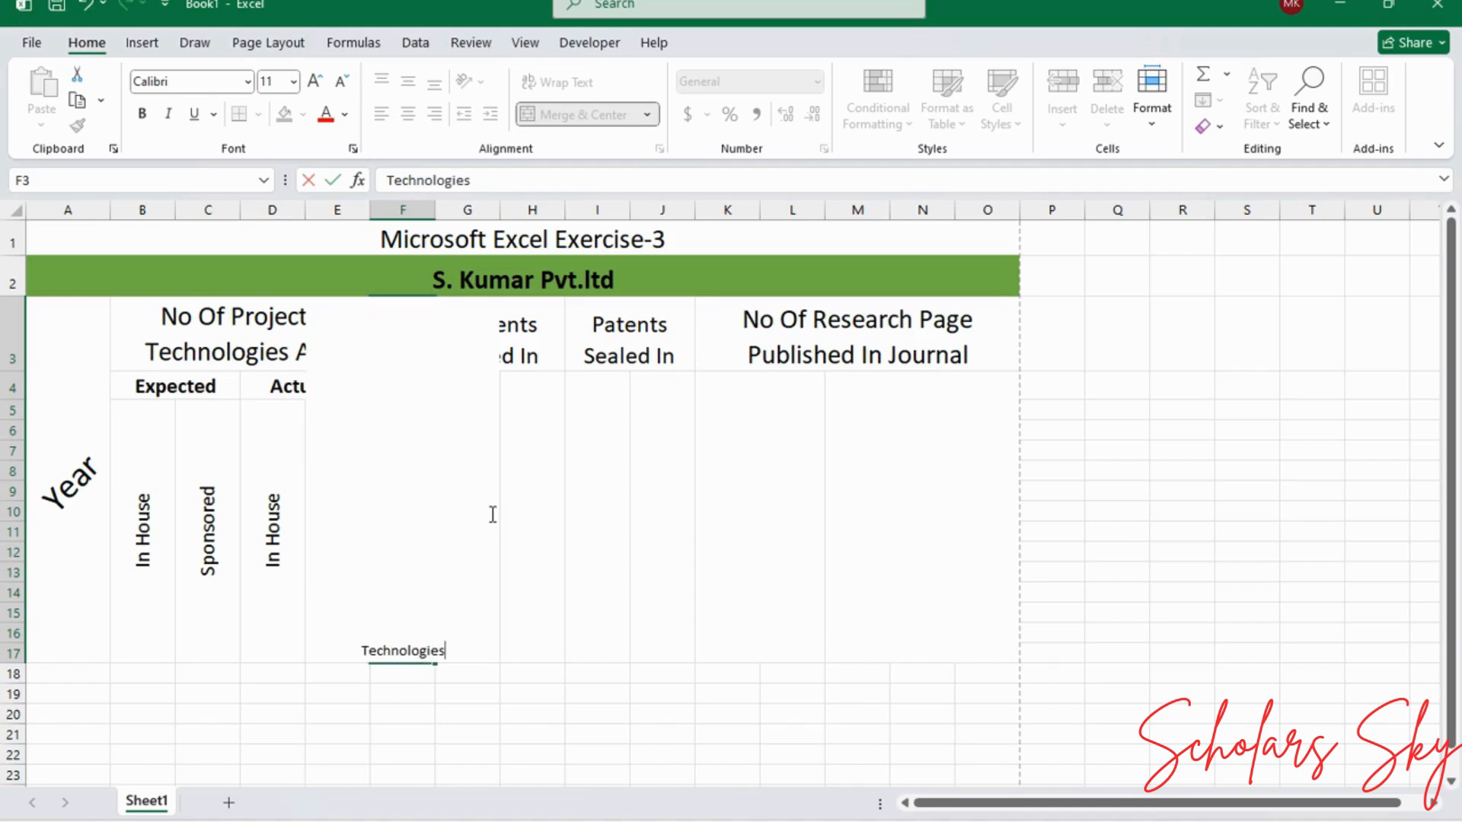
{"action": "type", "text": " Transfered"}
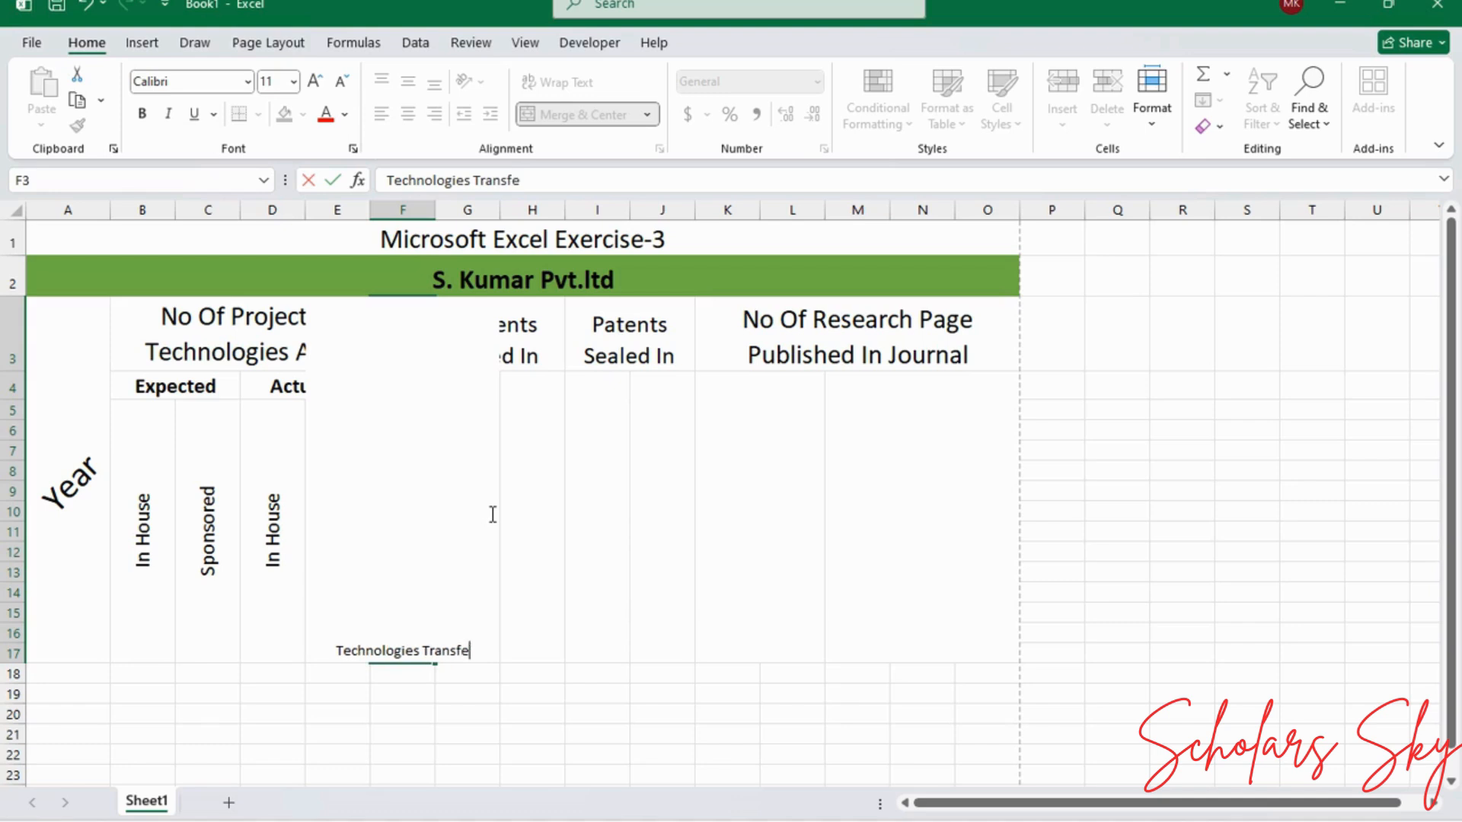
{"action": "left_click", "coordinate": [520, 571]}
Step: Format the "Technologies Transferred" heading in F3 at size 16, rotated up and centred vertically in its cell
{"action": "left_click", "coordinate": [399, 537]}
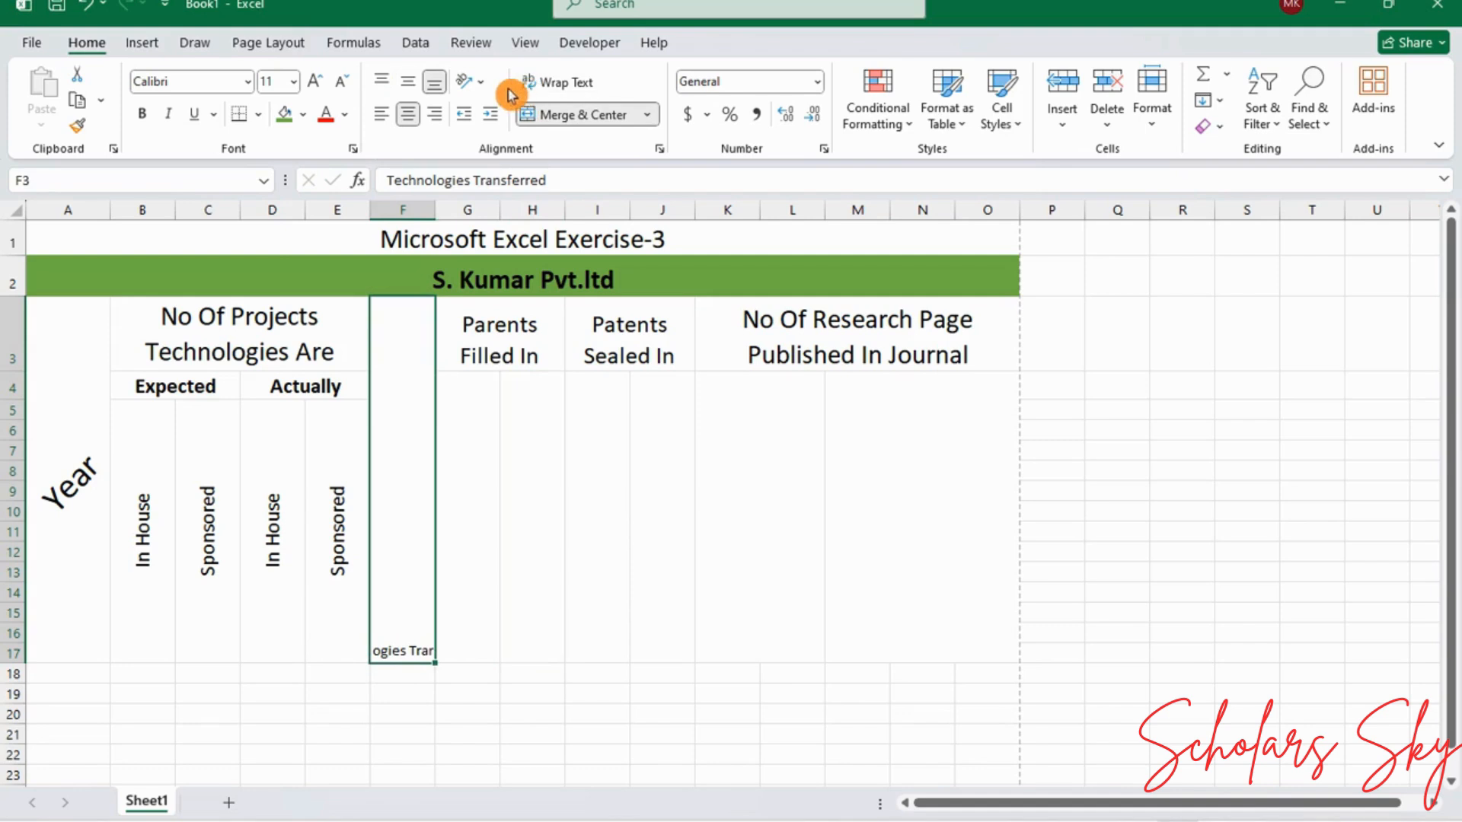
{"action": "left_click", "coordinate": [475, 81]}
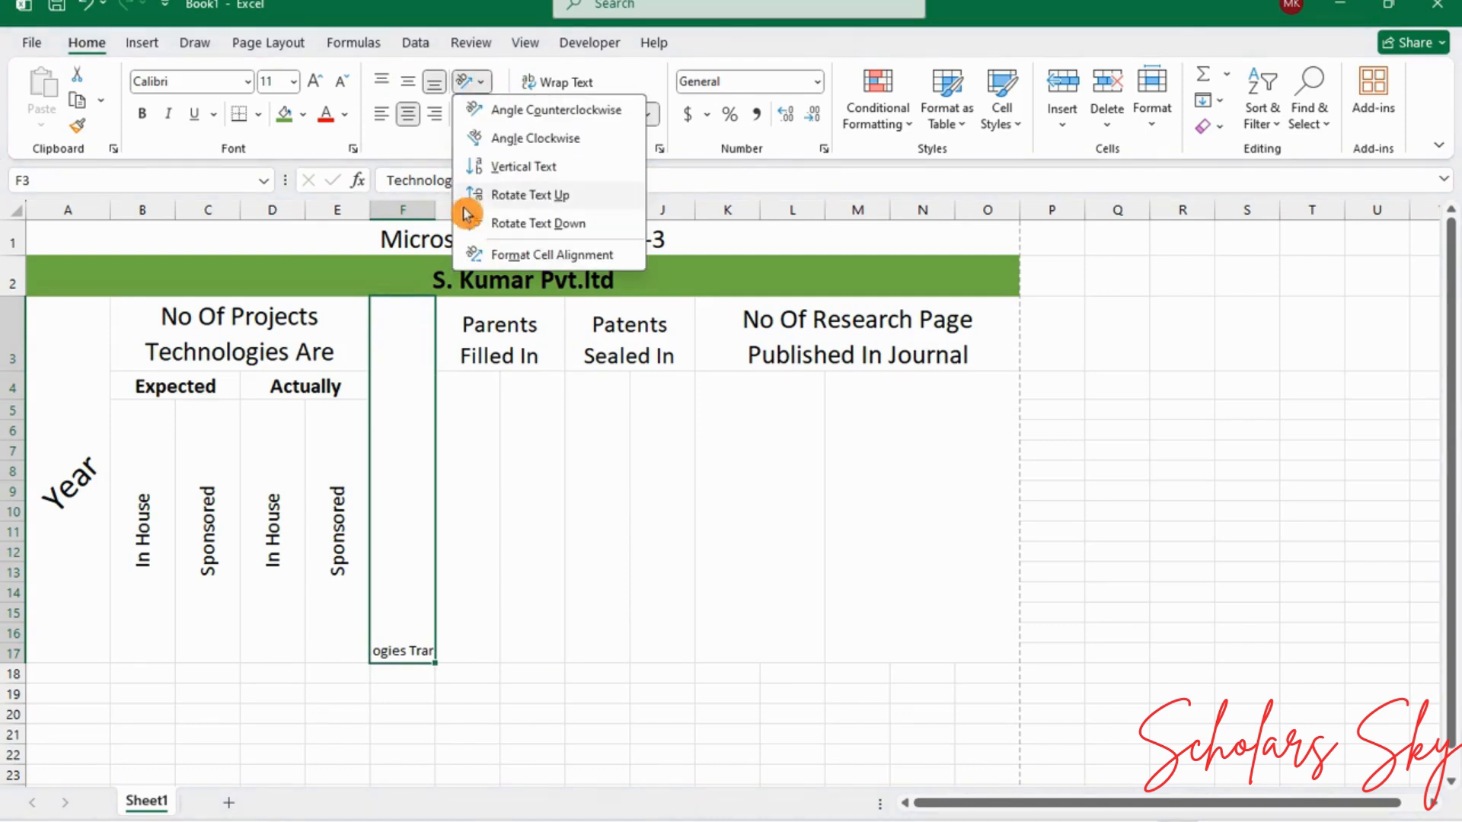
{"action": "left_click", "coordinate": [461, 195]}
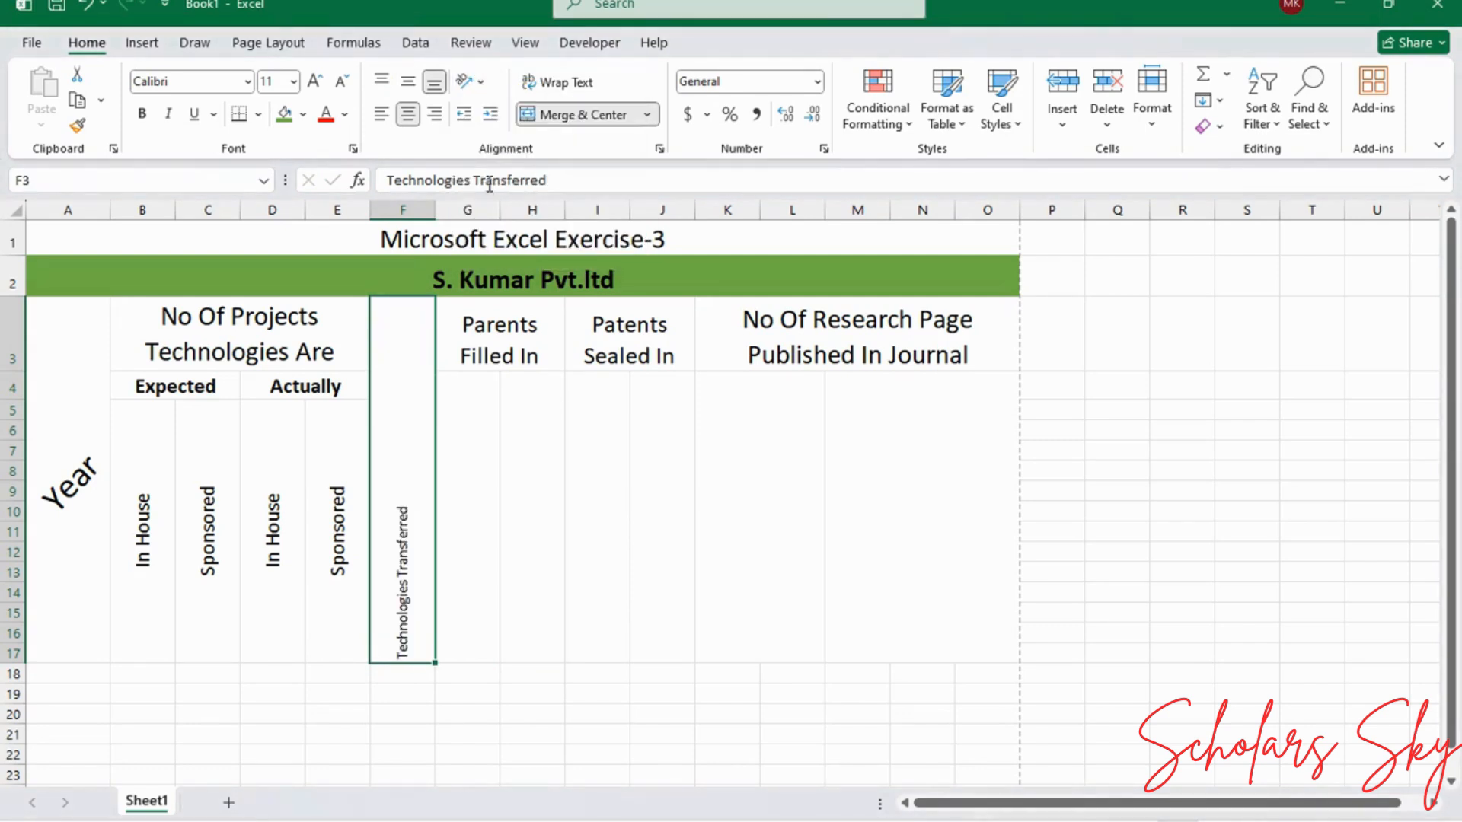
{"action": "left_click", "coordinate": [406, 81]}
{"action": "left_click", "coordinate": [317, 80]}
{"action": "left_click", "coordinate": [317, 80]}
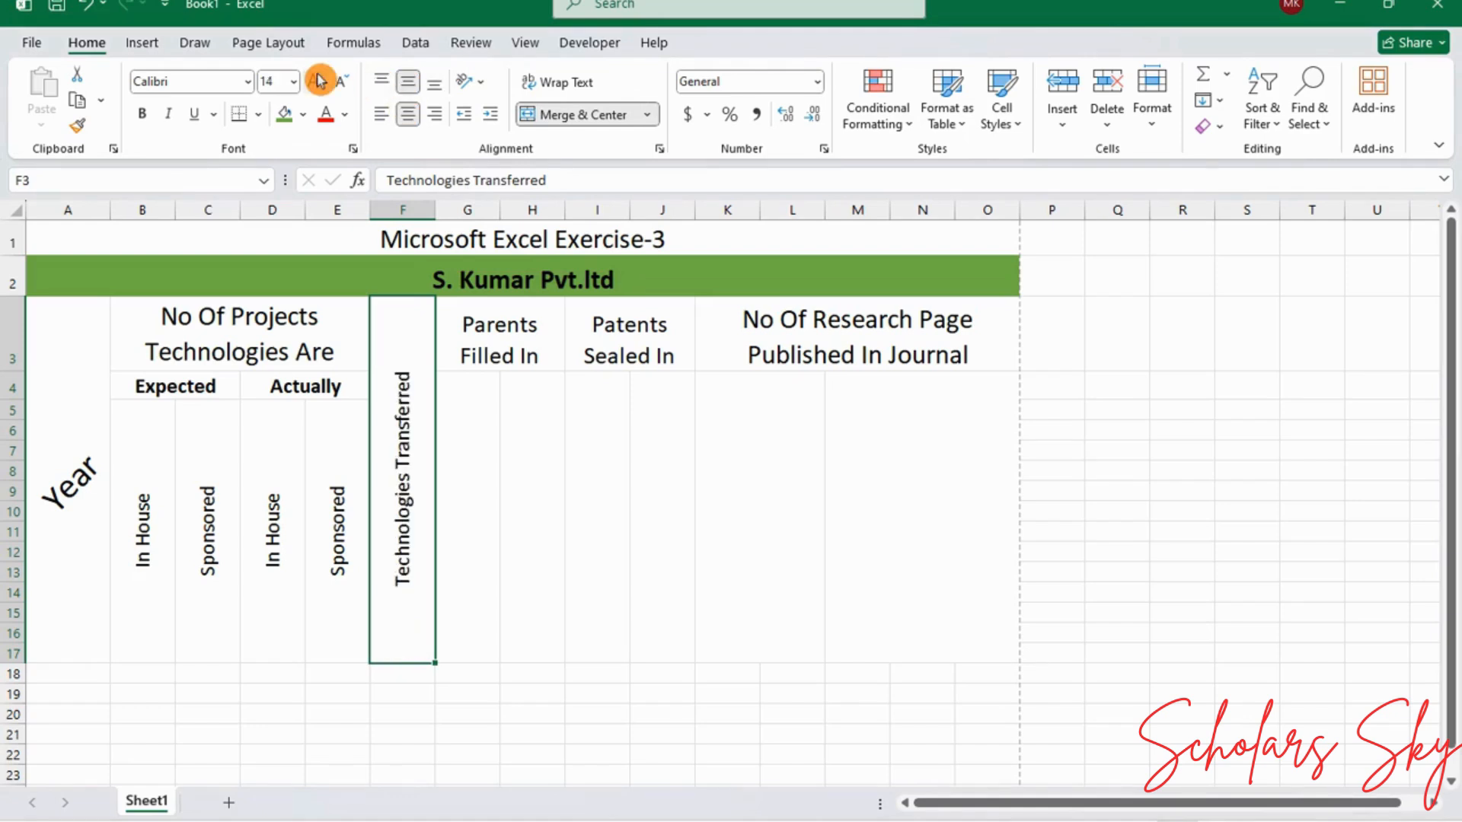
{"action": "left_click", "coordinate": [408, 81]}
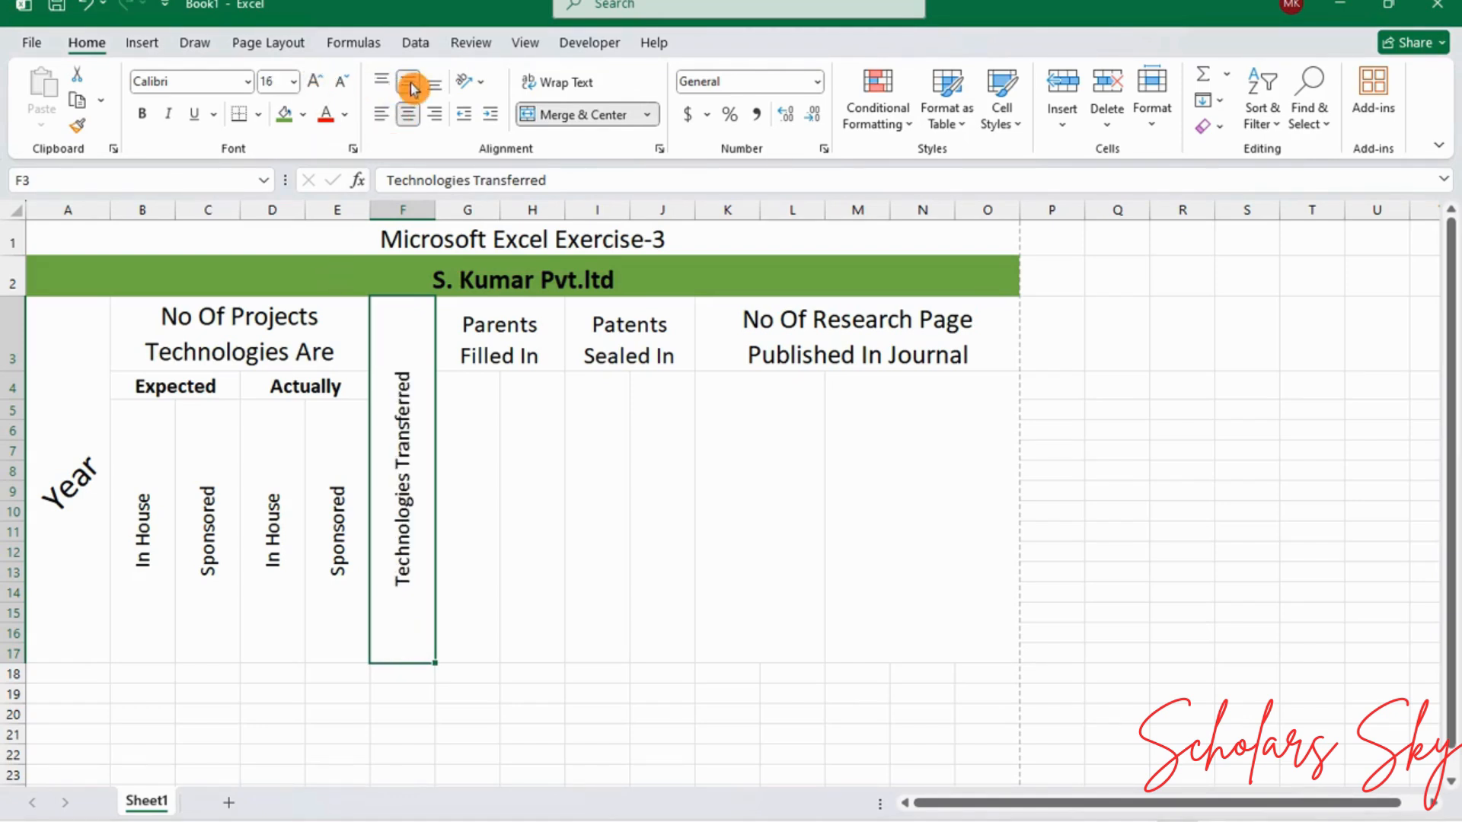
Step: Enter the label "India" in merged cell G4 under the first patents heading
{"action": "left_click", "coordinate": [479, 460]}
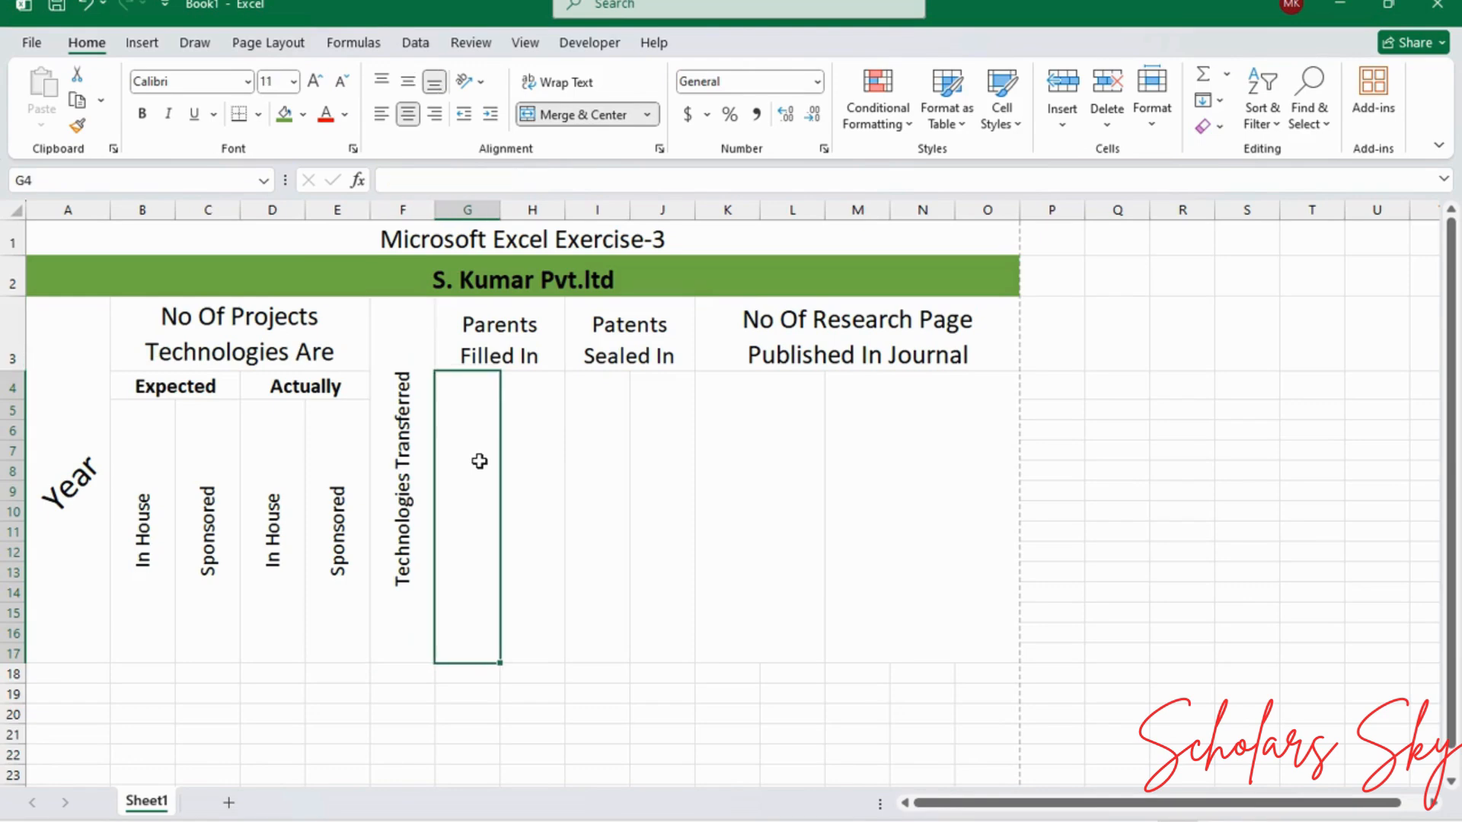
{"action": "type", "text": "Indisa"}
{"action": "key", "text": "Left"}
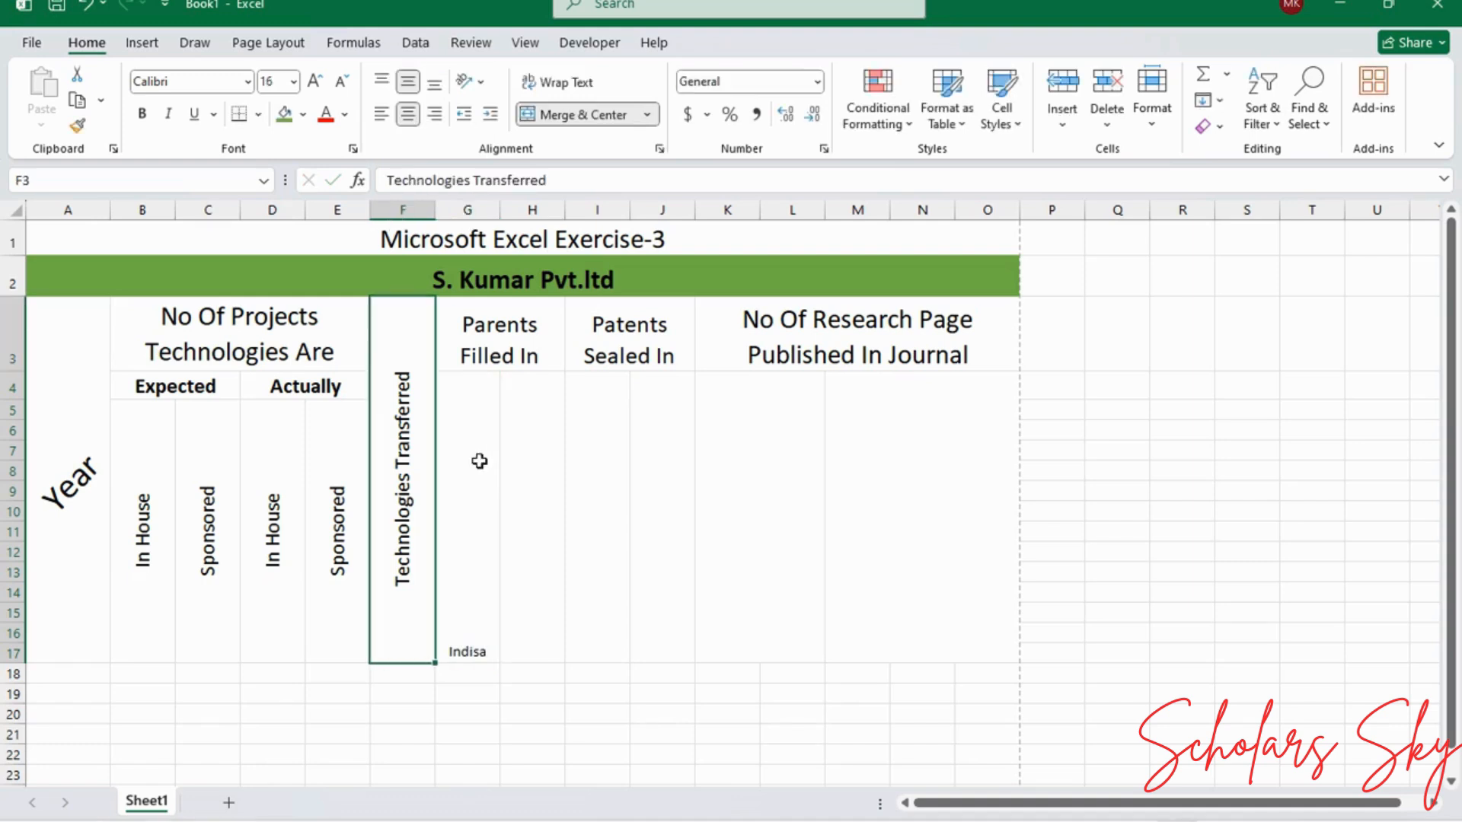
{"action": "left_click", "coordinate": [479, 461]}
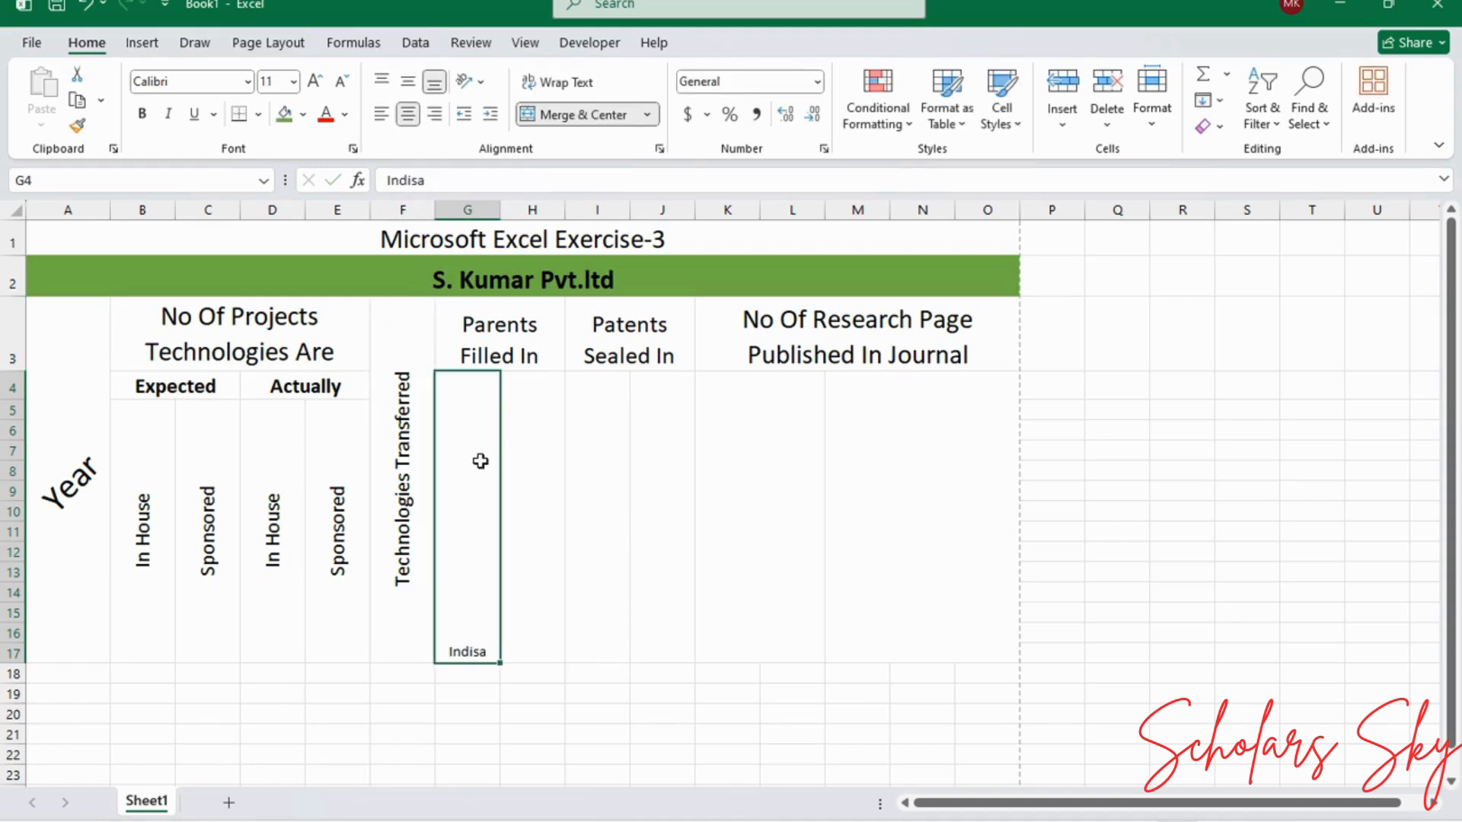
{"action": "double_click", "coordinate": [472, 644]}
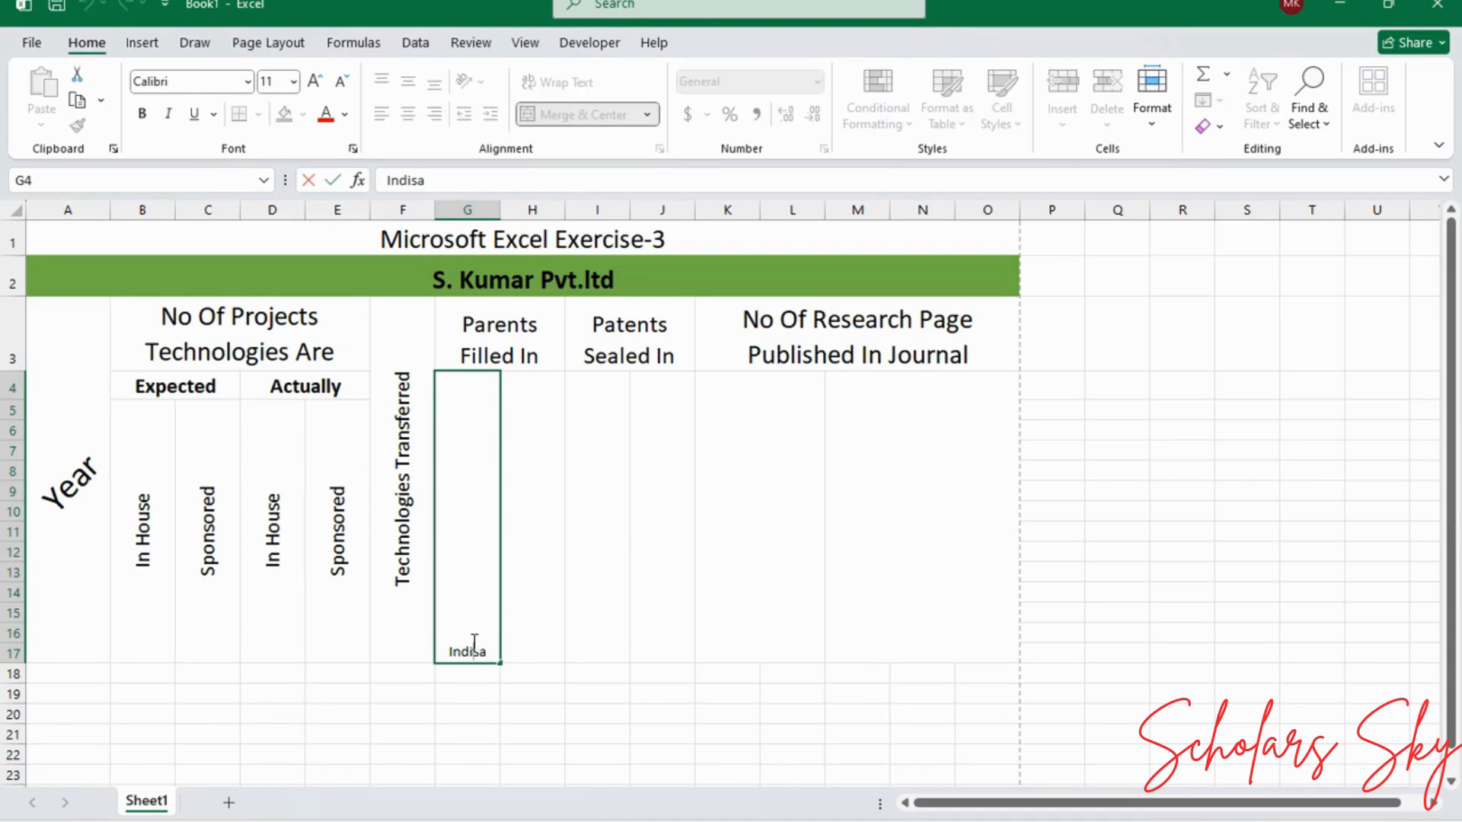
{"action": "key", "text": "BackSpace"}
{"action": "left_click", "coordinate": [519, 623]}
Step: Format the "India" label in G4 at size 16, not bold, rotated up and centred vertically in its cell
{"action": "left_click", "coordinate": [480, 561]}
{"action": "left_click", "coordinate": [581, 82]}
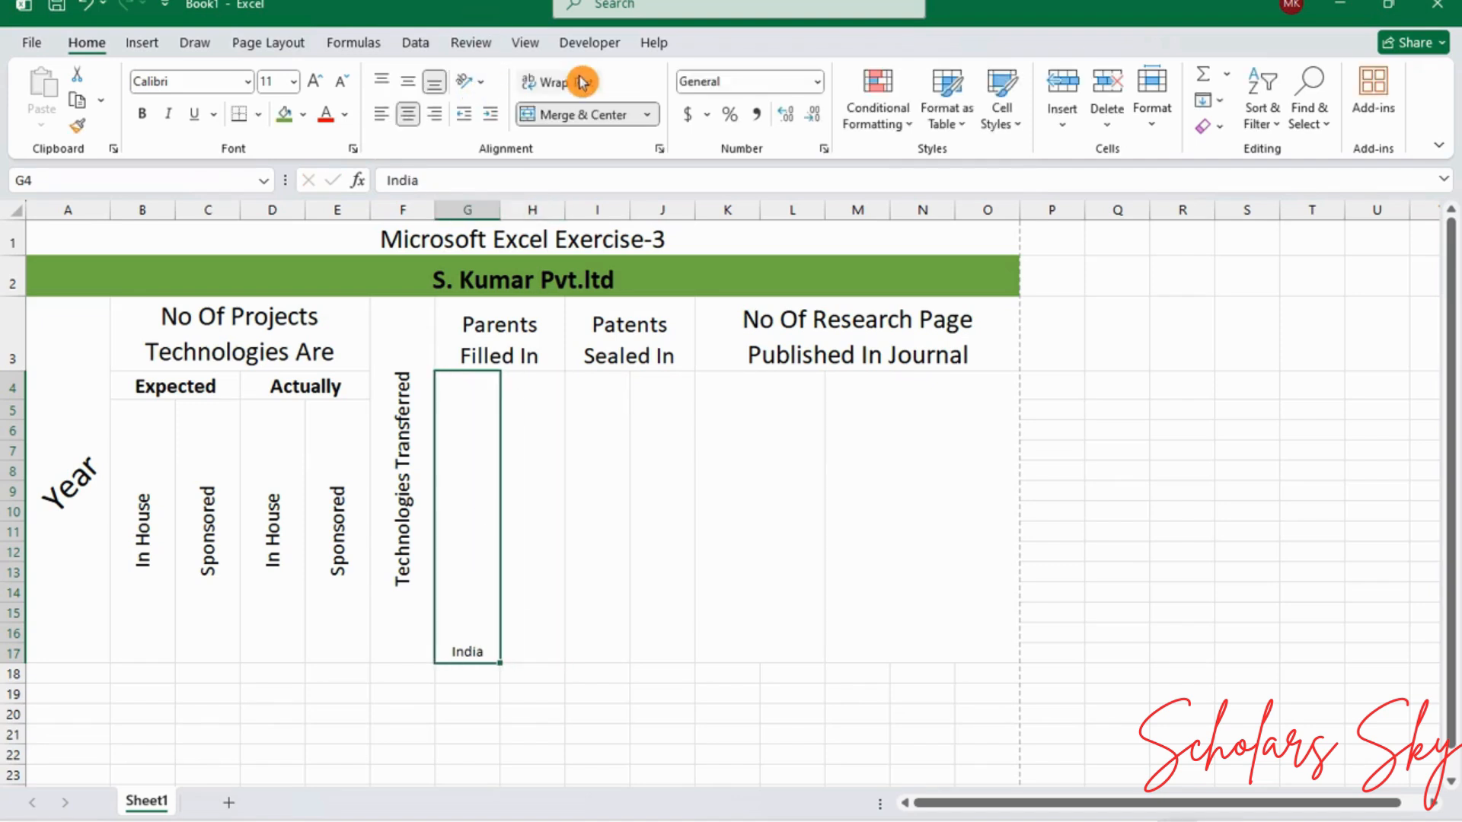
{"action": "left_click", "coordinate": [474, 81]}
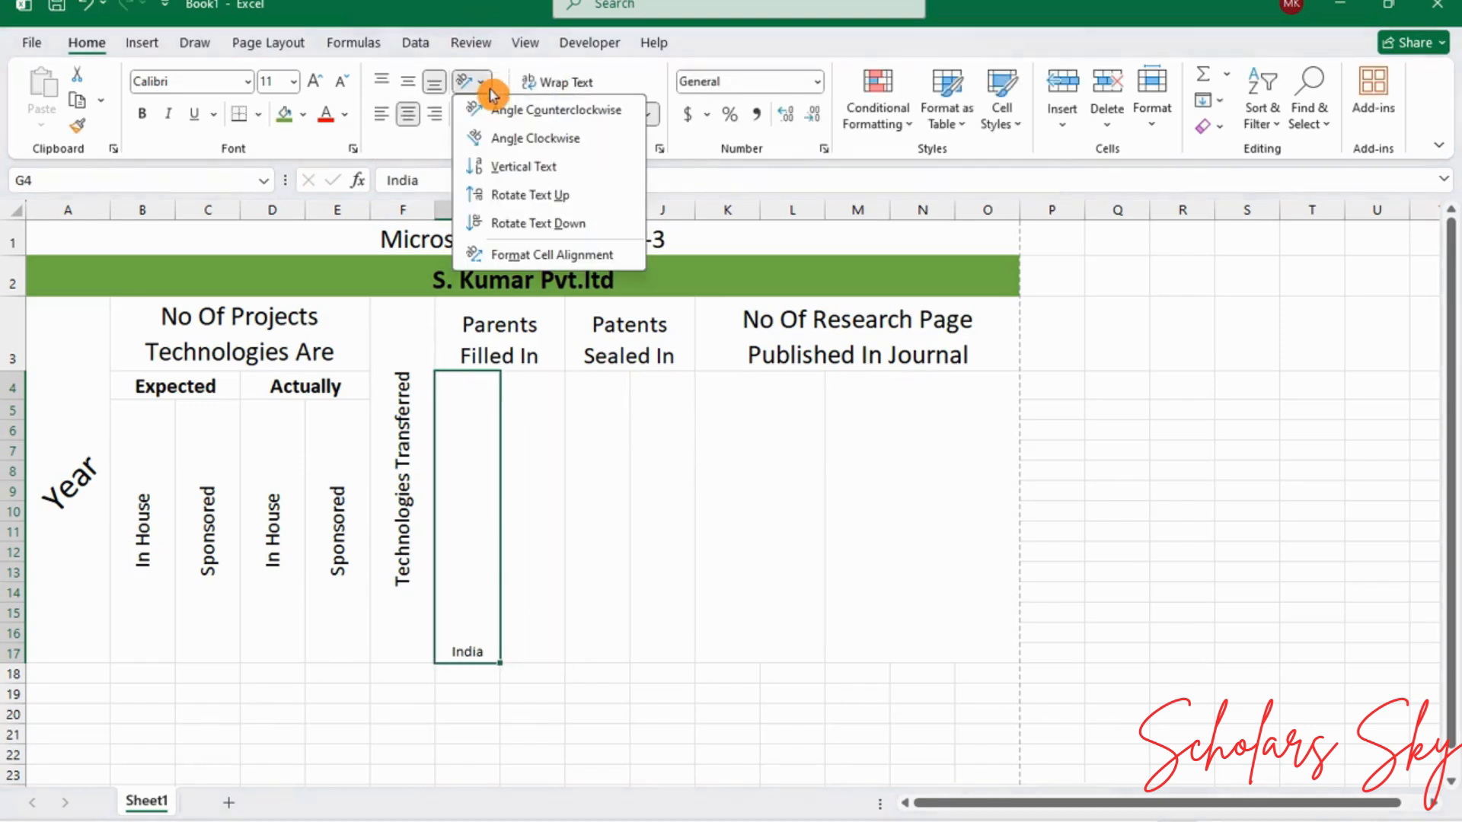
{"action": "left_click", "coordinate": [501, 204]}
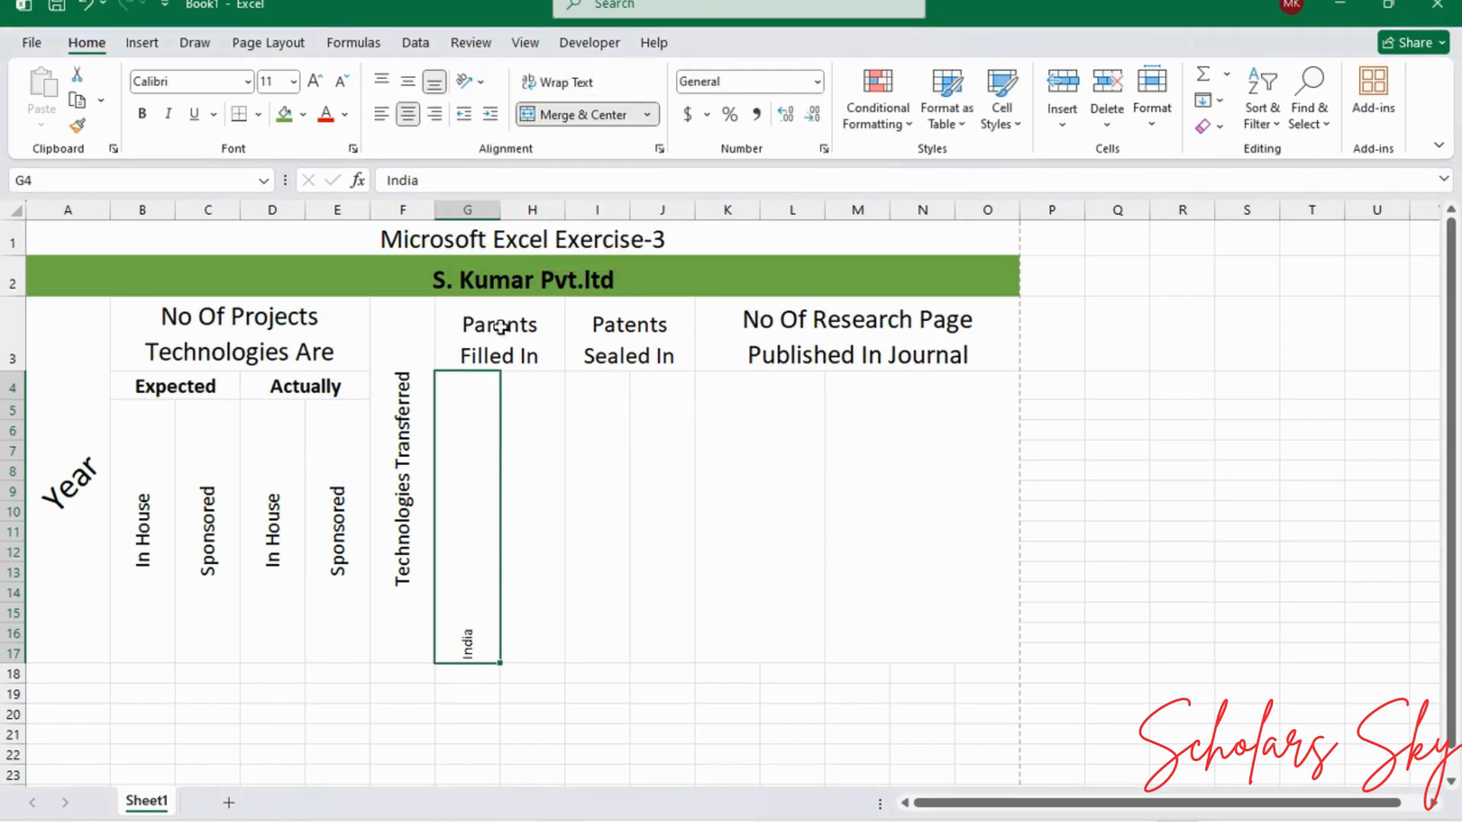
{"action": "left_click", "coordinate": [408, 81]}
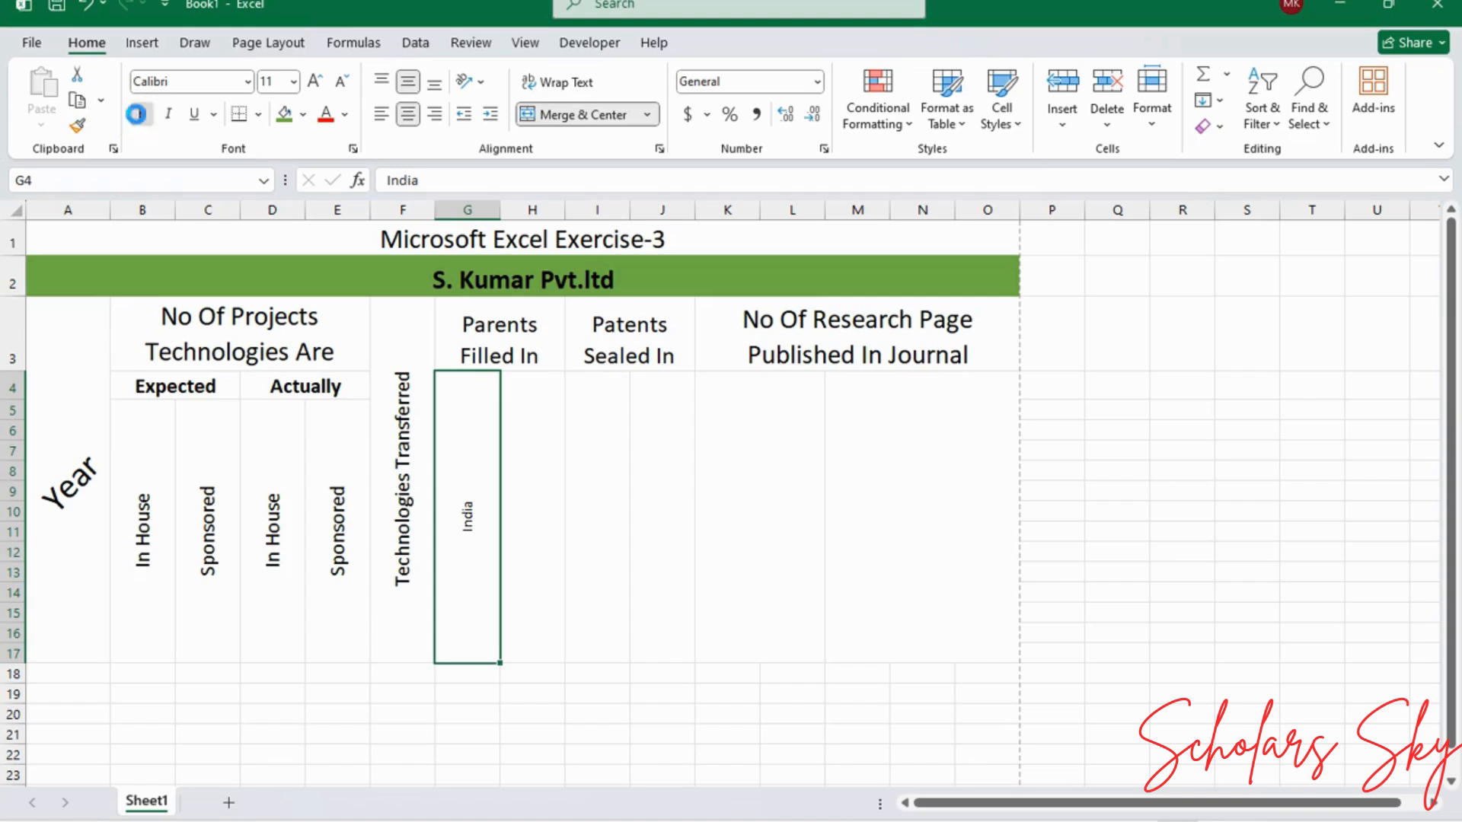
{"action": "left_click", "coordinate": [139, 115]}
{"action": "left_click", "coordinate": [316, 81]}
{"action": "left_click", "coordinate": [316, 82]}
{"action": "left_click", "coordinate": [316, 81]}
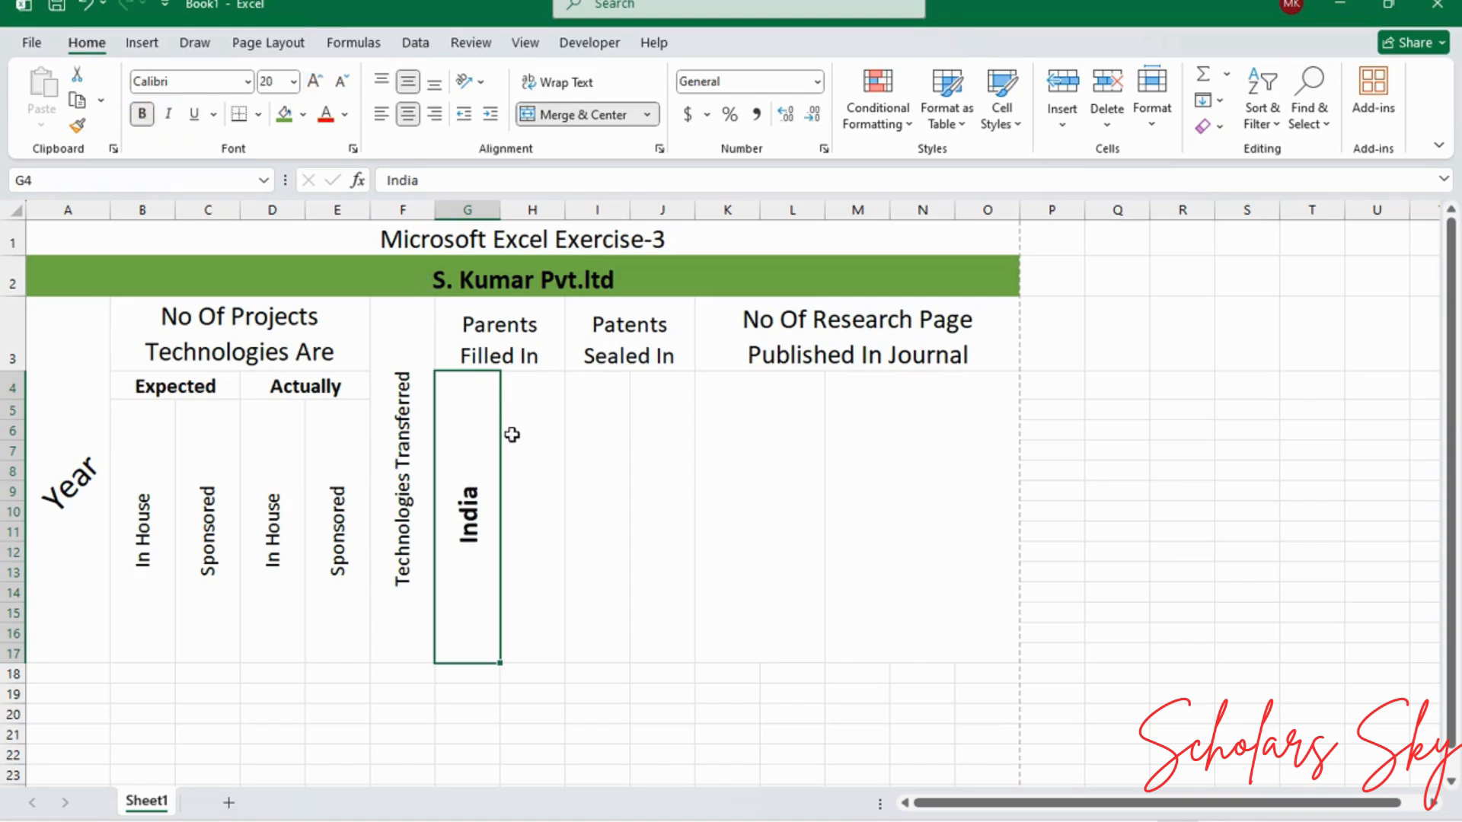
{"action": "left_click", "coordinate": [345, 89]}
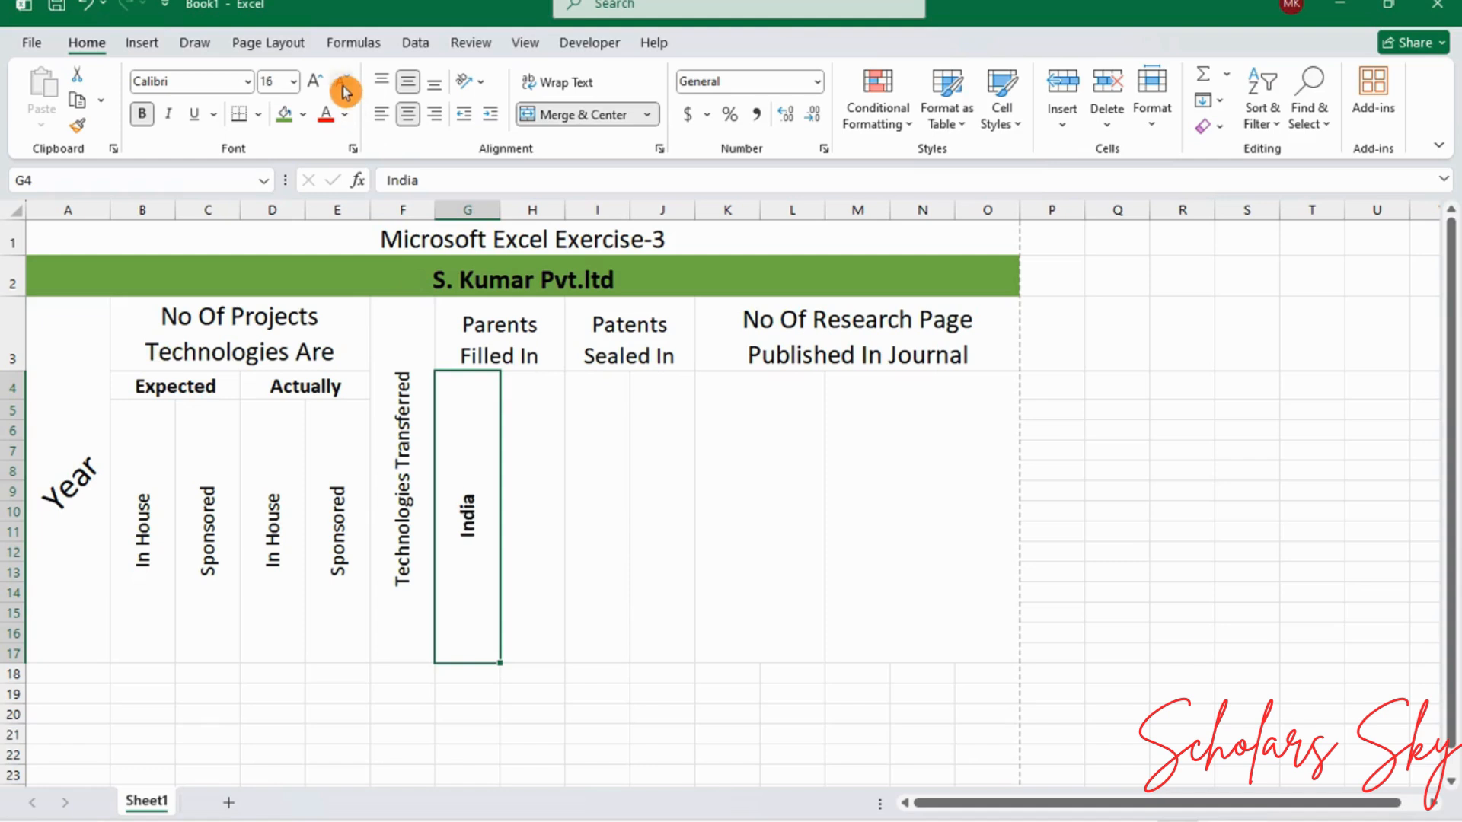
{"action": "left_click", "coordinate": [142, 114]}
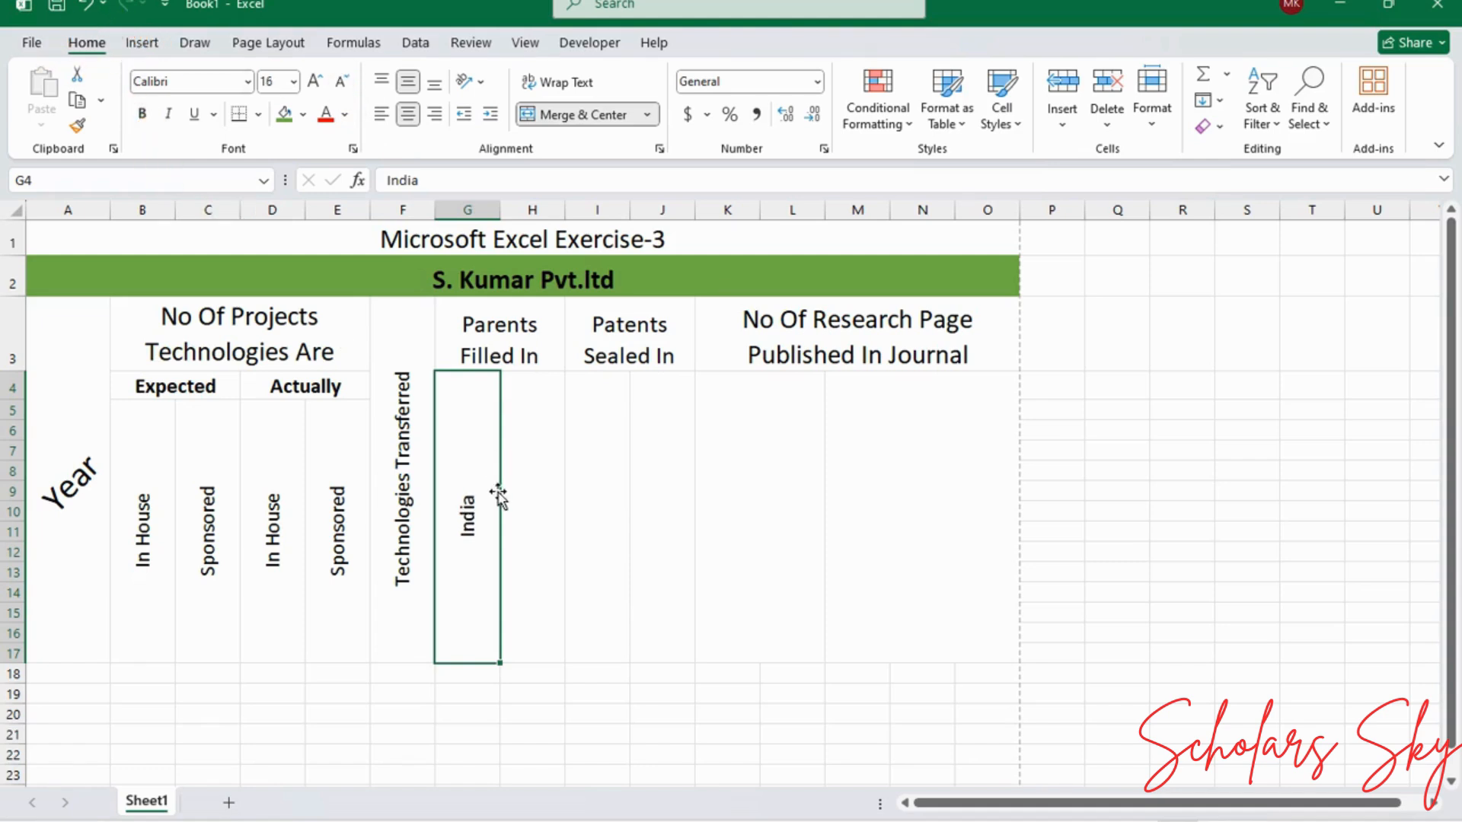
Step: Enter the label "foreign" in merged cell H4 beside the "India" label
{"action": "left_click", "coordinate": [516, 492]}
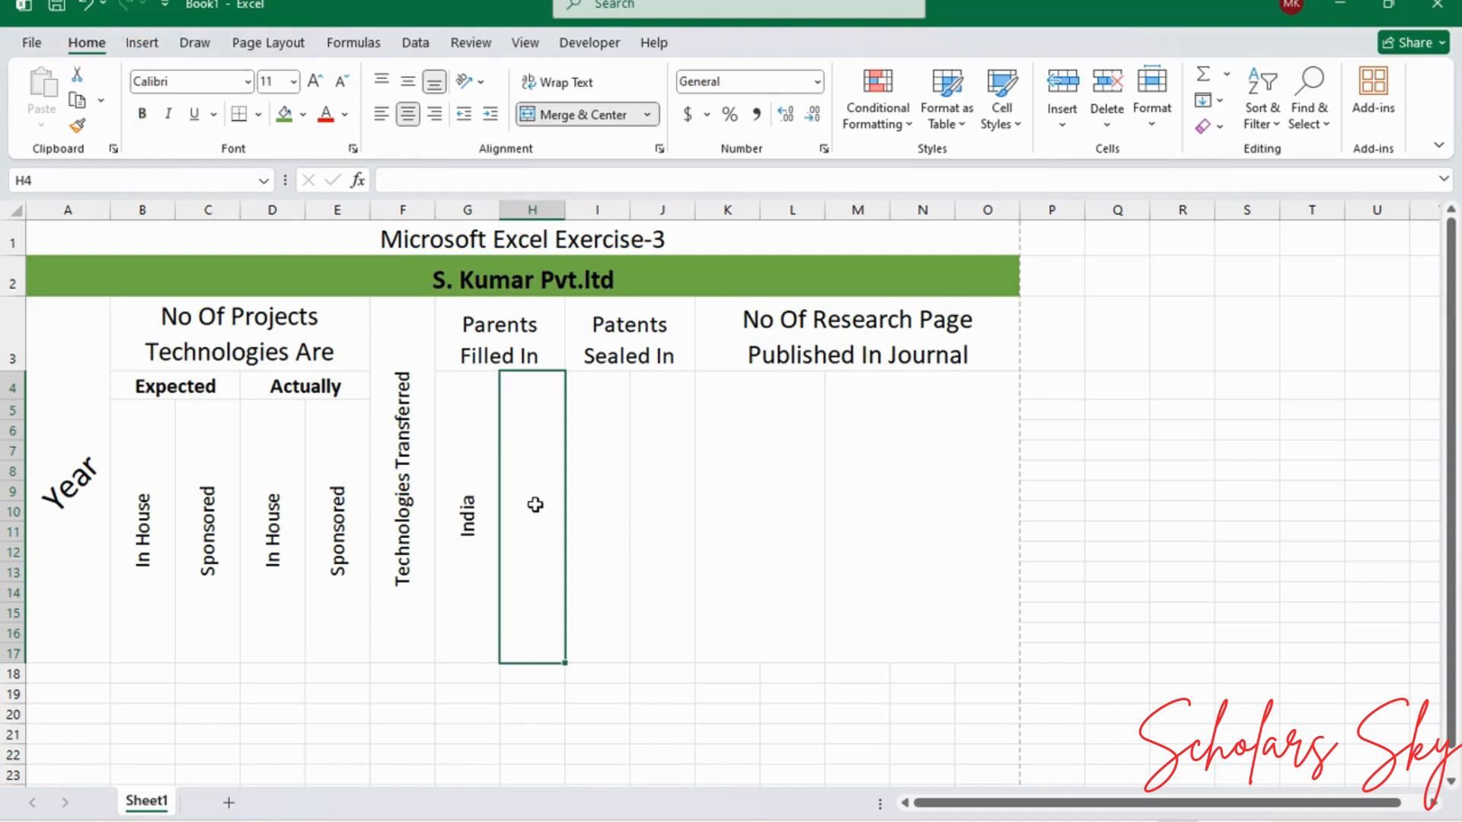
{"action": "type", "text": "fore"}
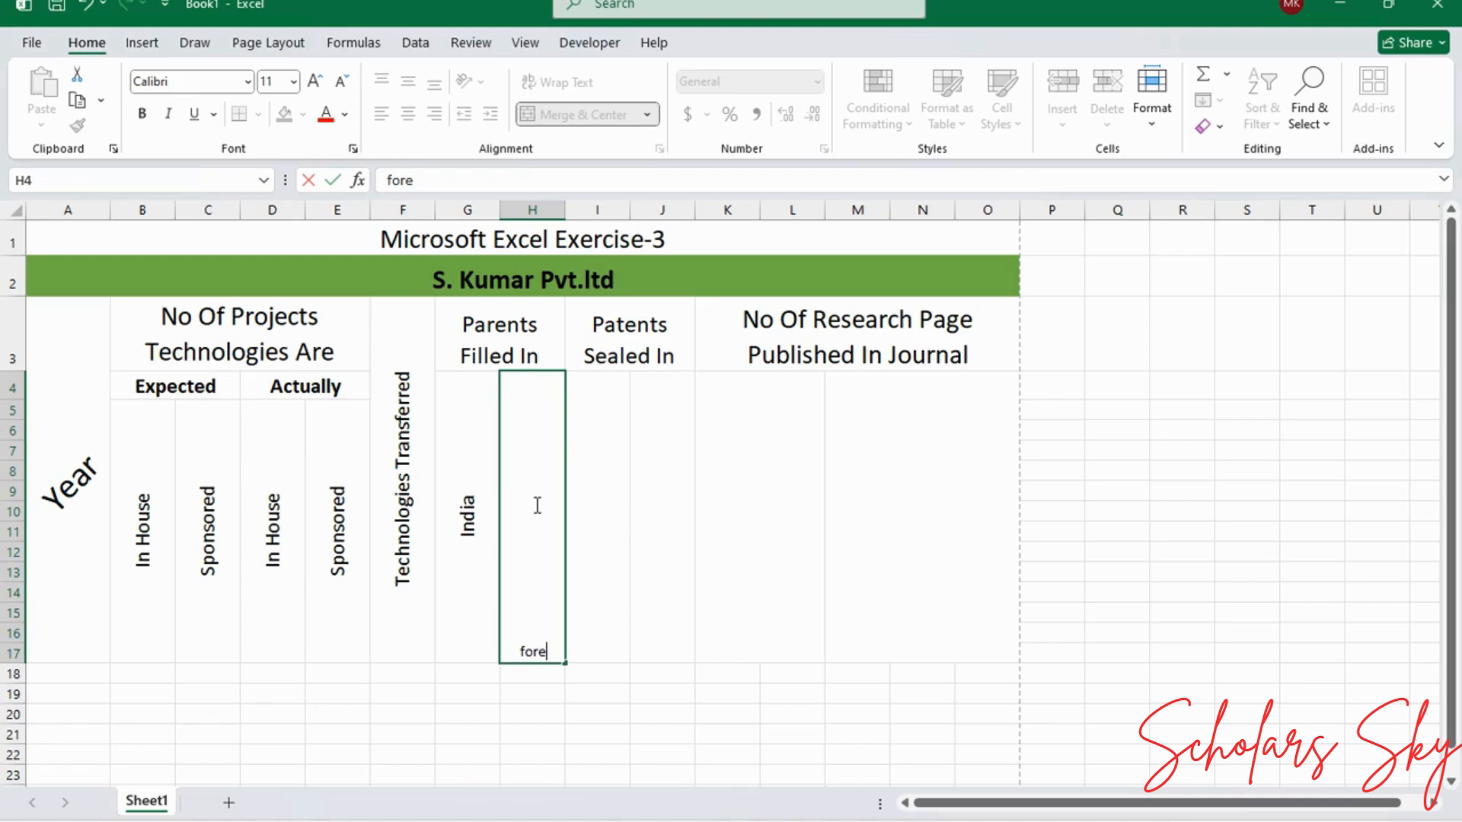
{"action": "type", "text": "ign"}
{"action": "left_click", "coordinate": [571, 499]}
{"action": "left_click", "coordinate": [470, 539]}
Step: Format the "foreign" label in H4 at size 16, rotated up and centred vertically in its cell
{"action": "left_click", "coordinate": [538, 467]}
{"action": "left_click", "coordinate": [464, 87]}
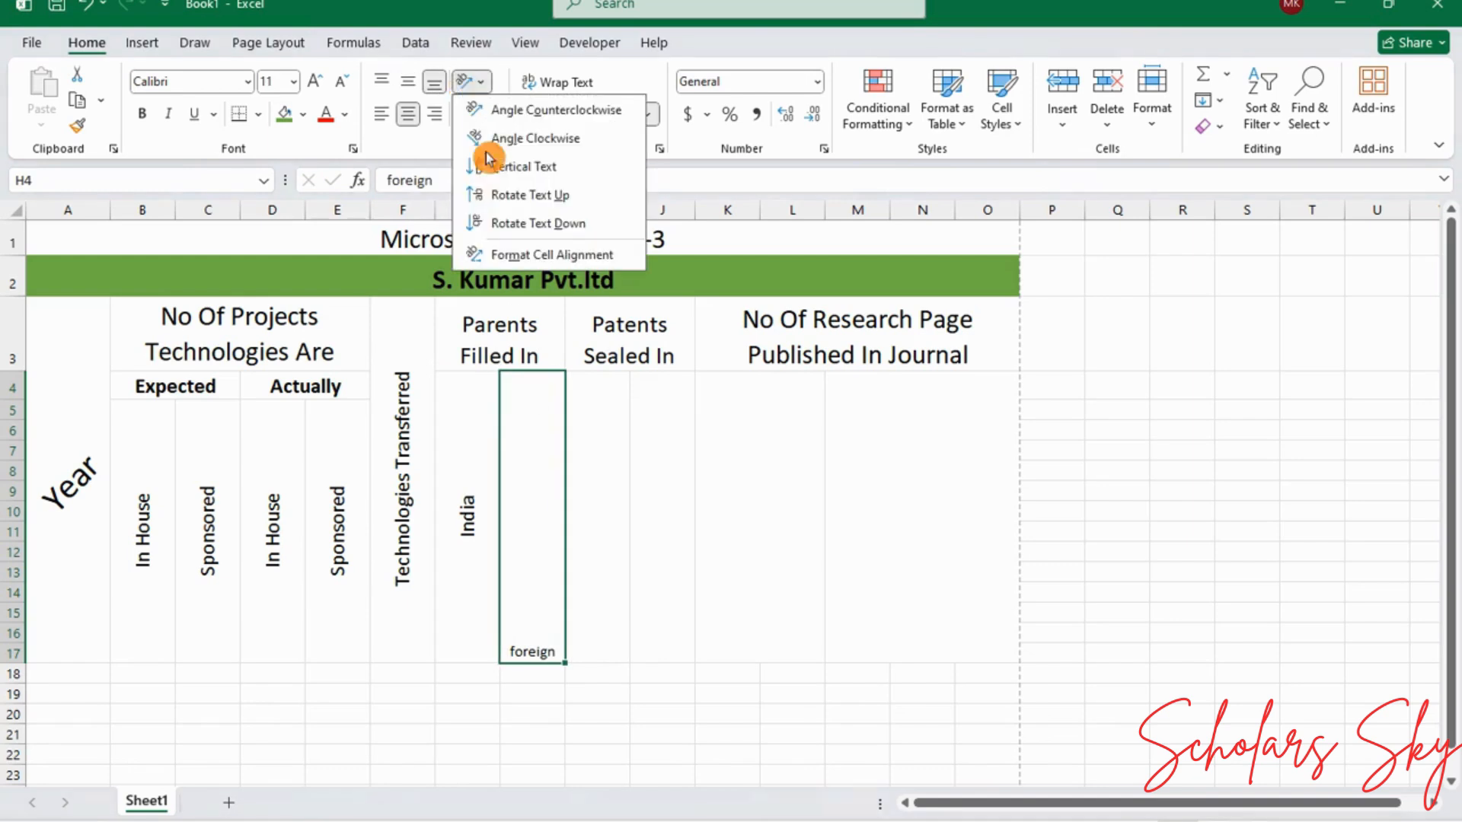
{"action": "left_click", "coordinate": [465, 191]}
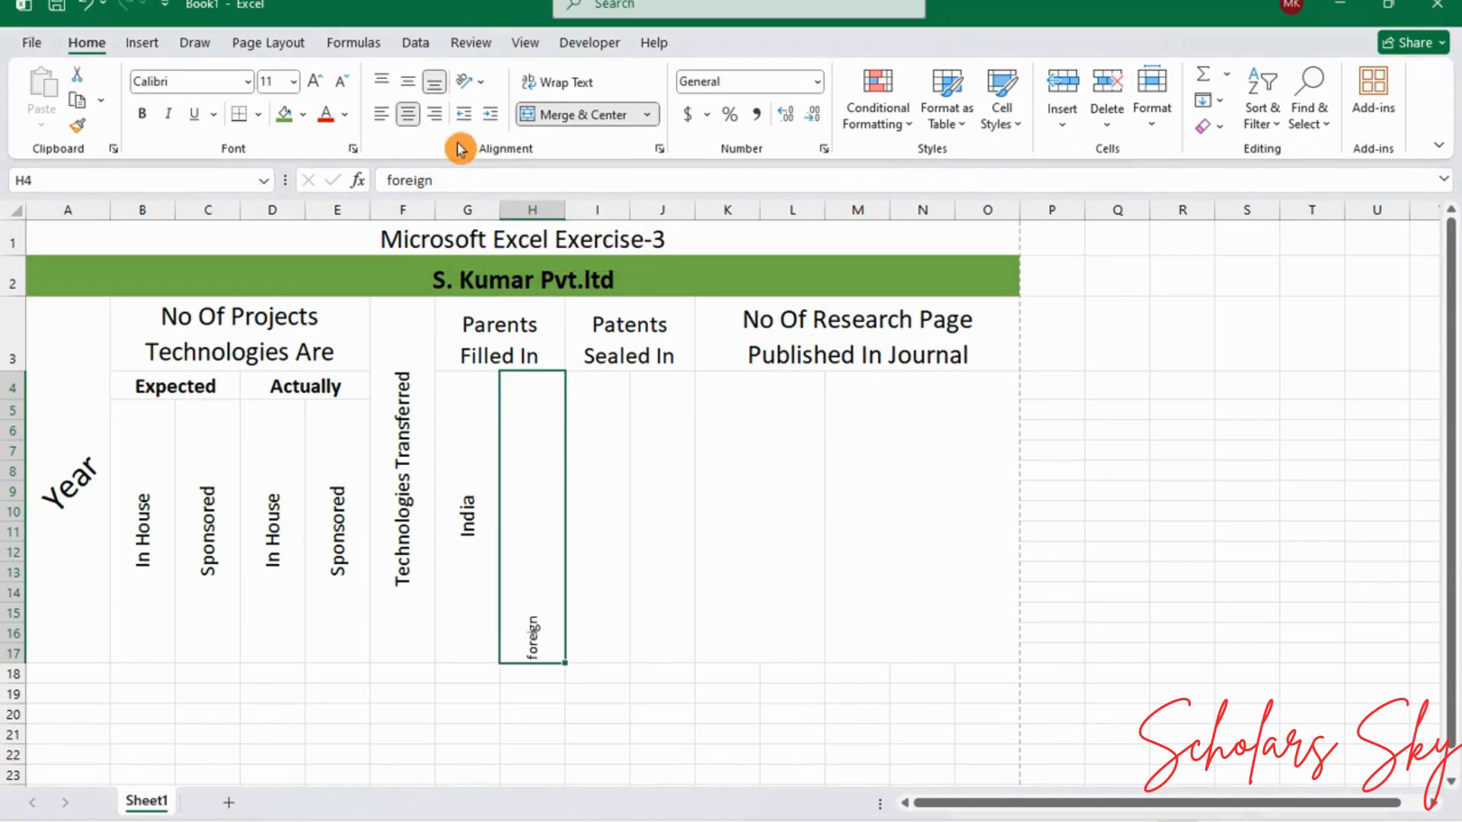
{"action": "left_click", "coordinate": [313, 79]}
{"action": "left_click", "coordinate": [313, 79]}
{"action": "left_click", "coordinate": [313, 79]}
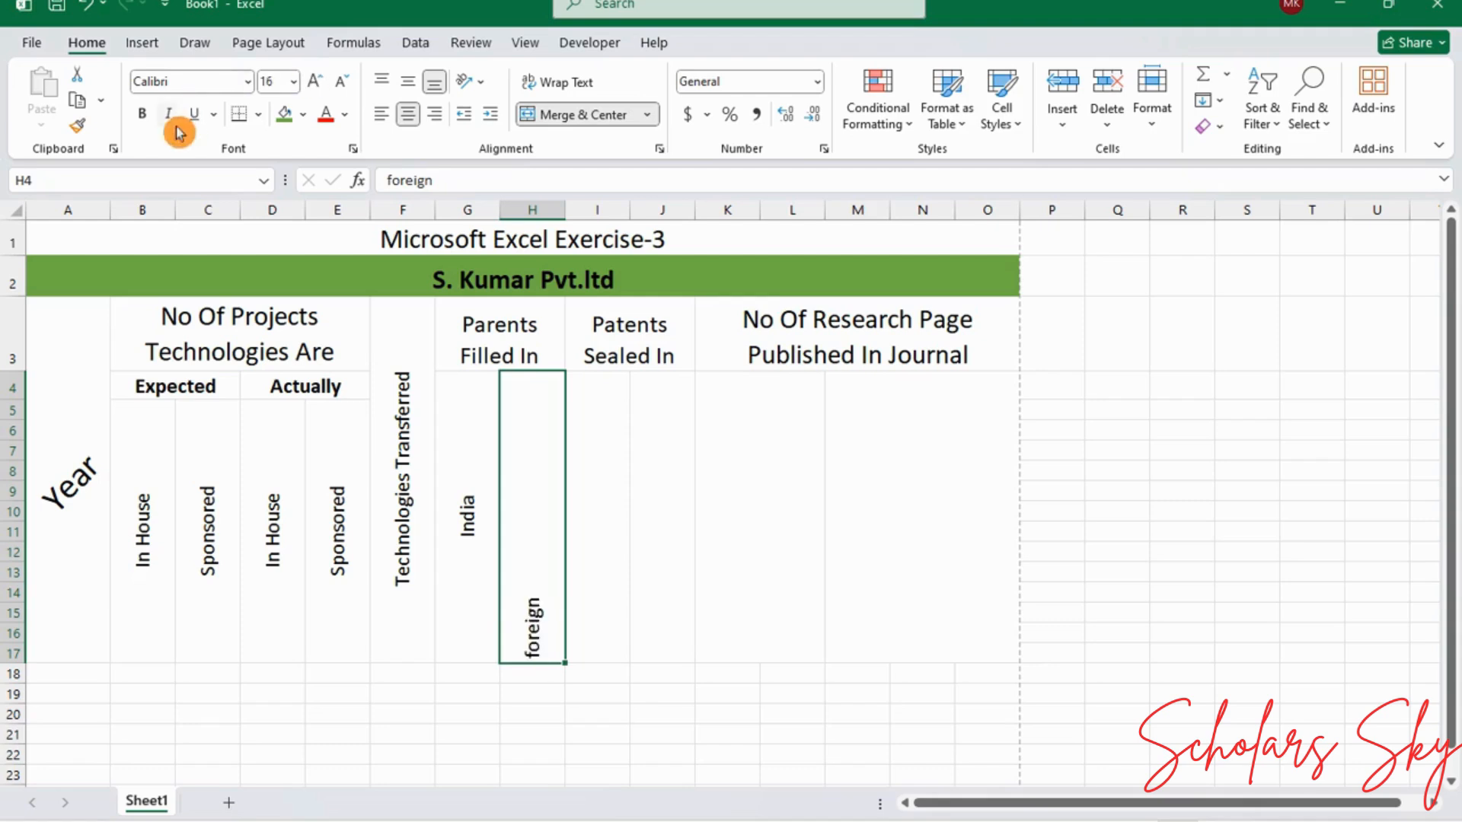
{"action": "left_click", "coordinate": [408, 81]}
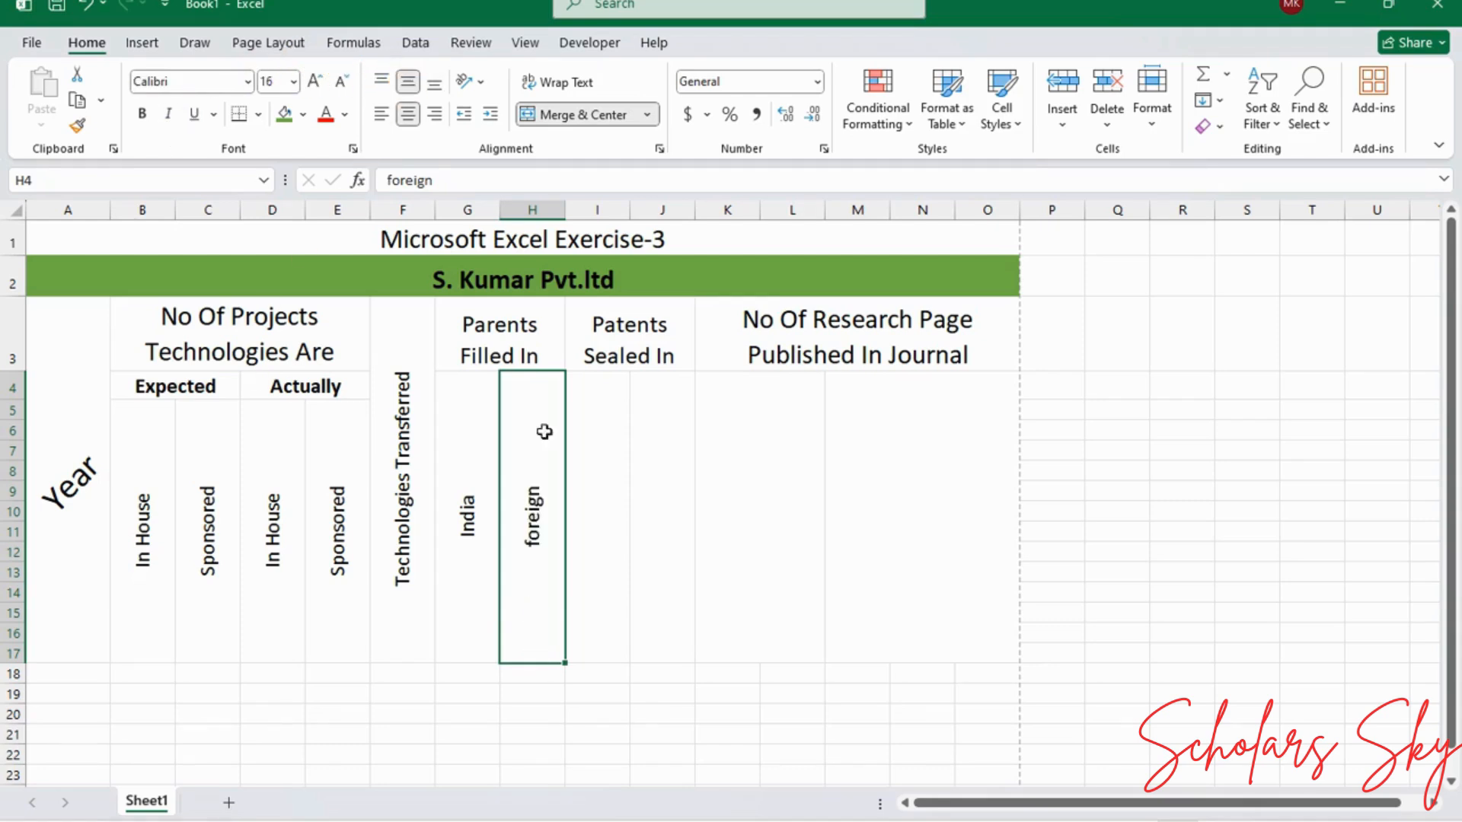
Step: Copy the "India" and "foreign" labels from G4:H4 into the two columns I4:J4 under Patents Sealed In
{"action": "left_click", "coordinate": [571, 443]}
{"action": "left_click", "coordinate": [471, 453]}
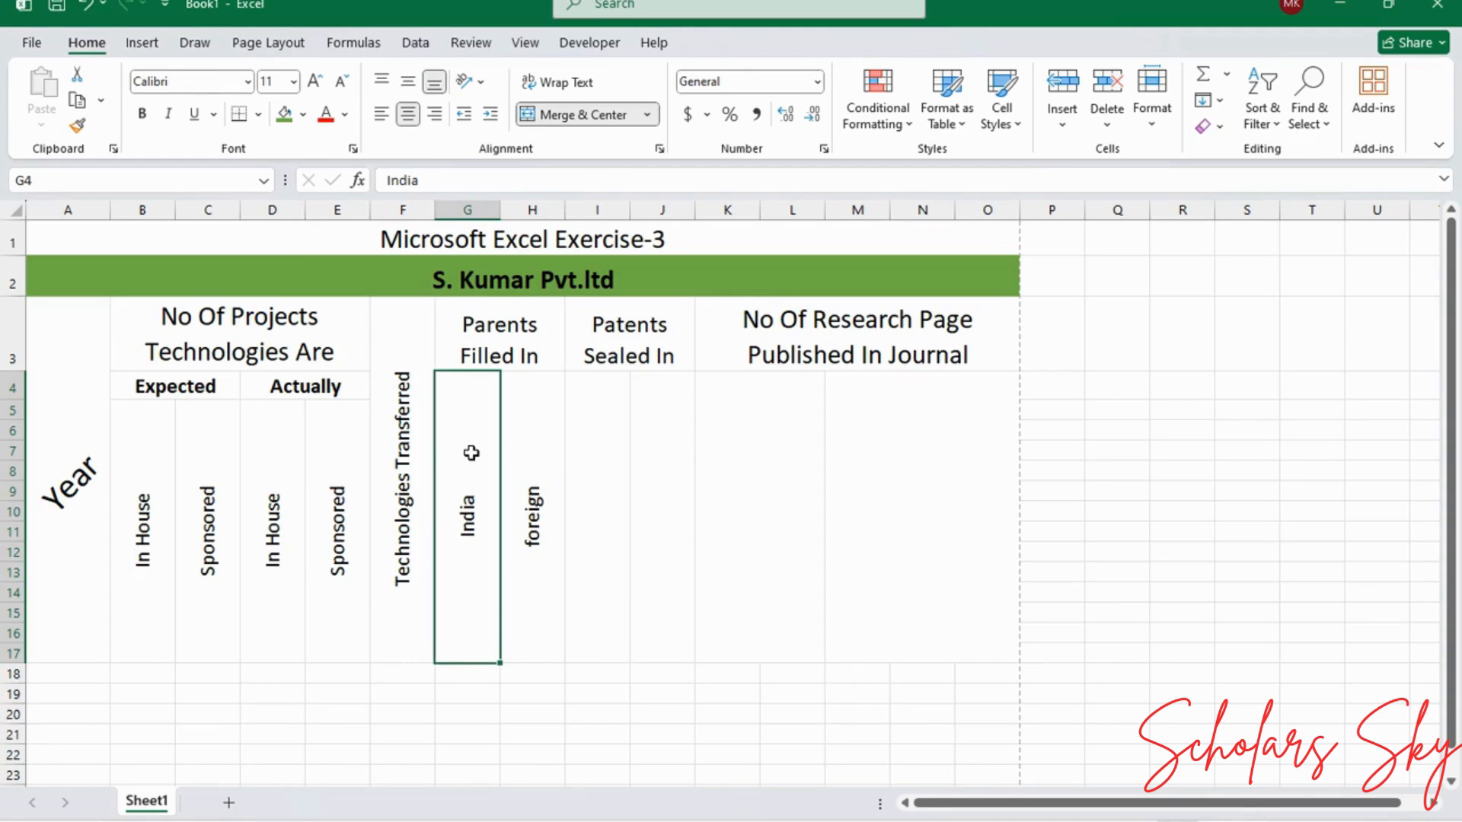
{"action": "left_click_drag", "start_coordinate": [478, 453], "coordinate": [522, 456]}
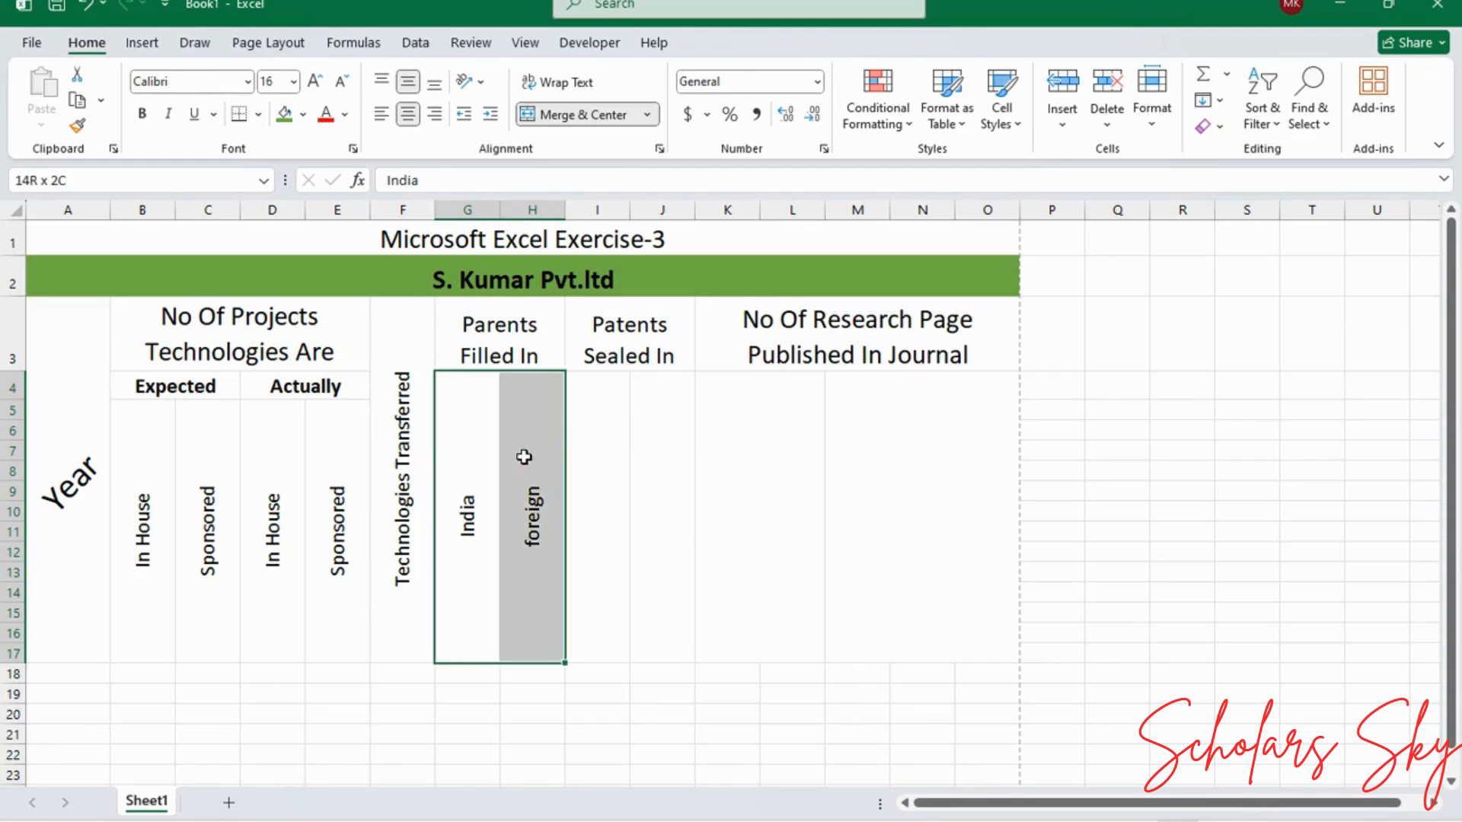
{"action": "key", "text": "ctrl+c"}
{"action": "left_click_drag", "start_coordinate": [606, 518], "coordinate": [666, 510]}
{"action": "key", "text": "ctrl+v"}
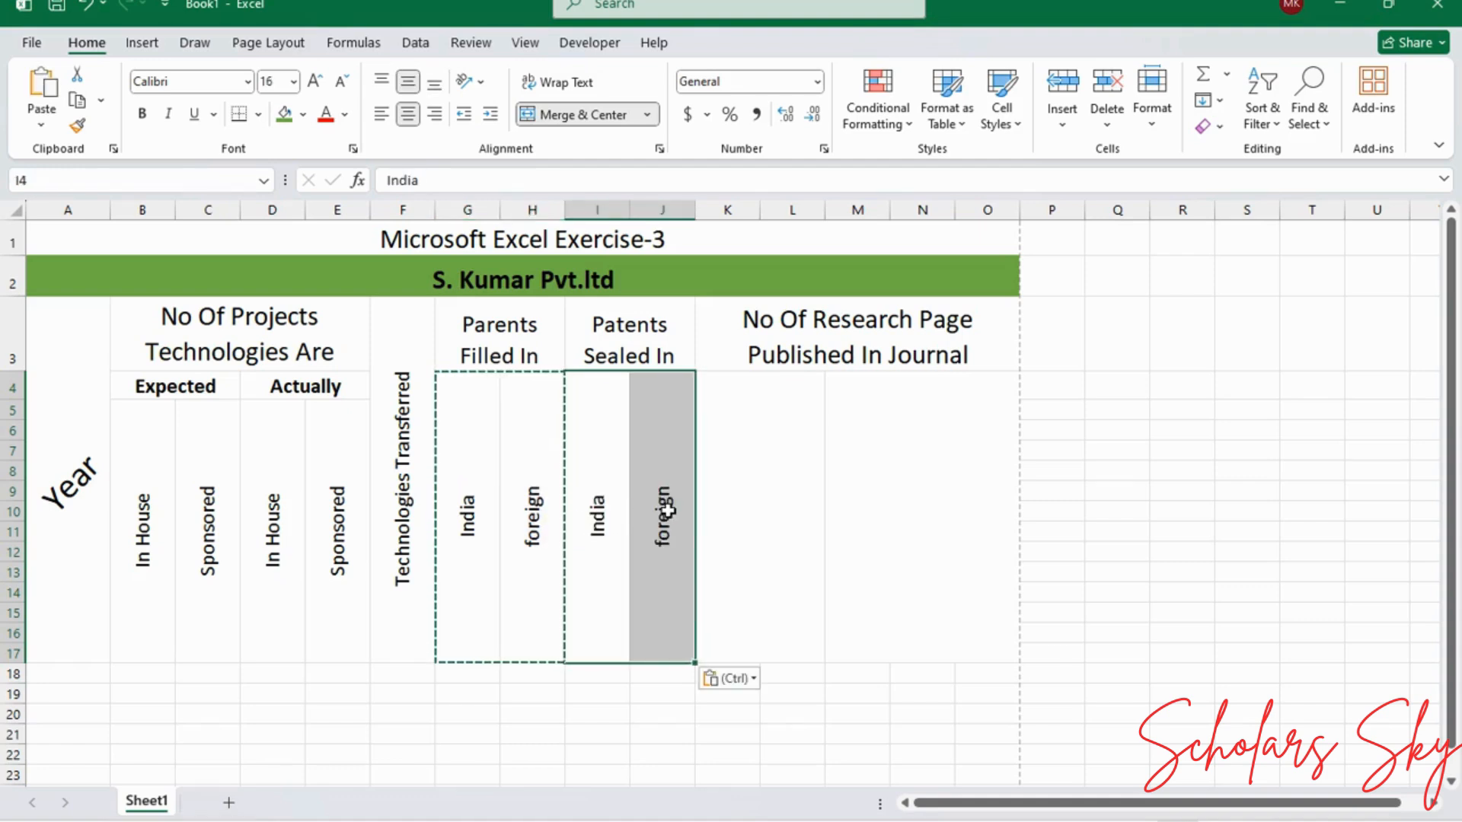
{"action": "key", "text": "Escape"}
Step: Unmerge the two-column block K4:L17 under the research heading
{"action": "left_click", "coordinate": [737, 508]}
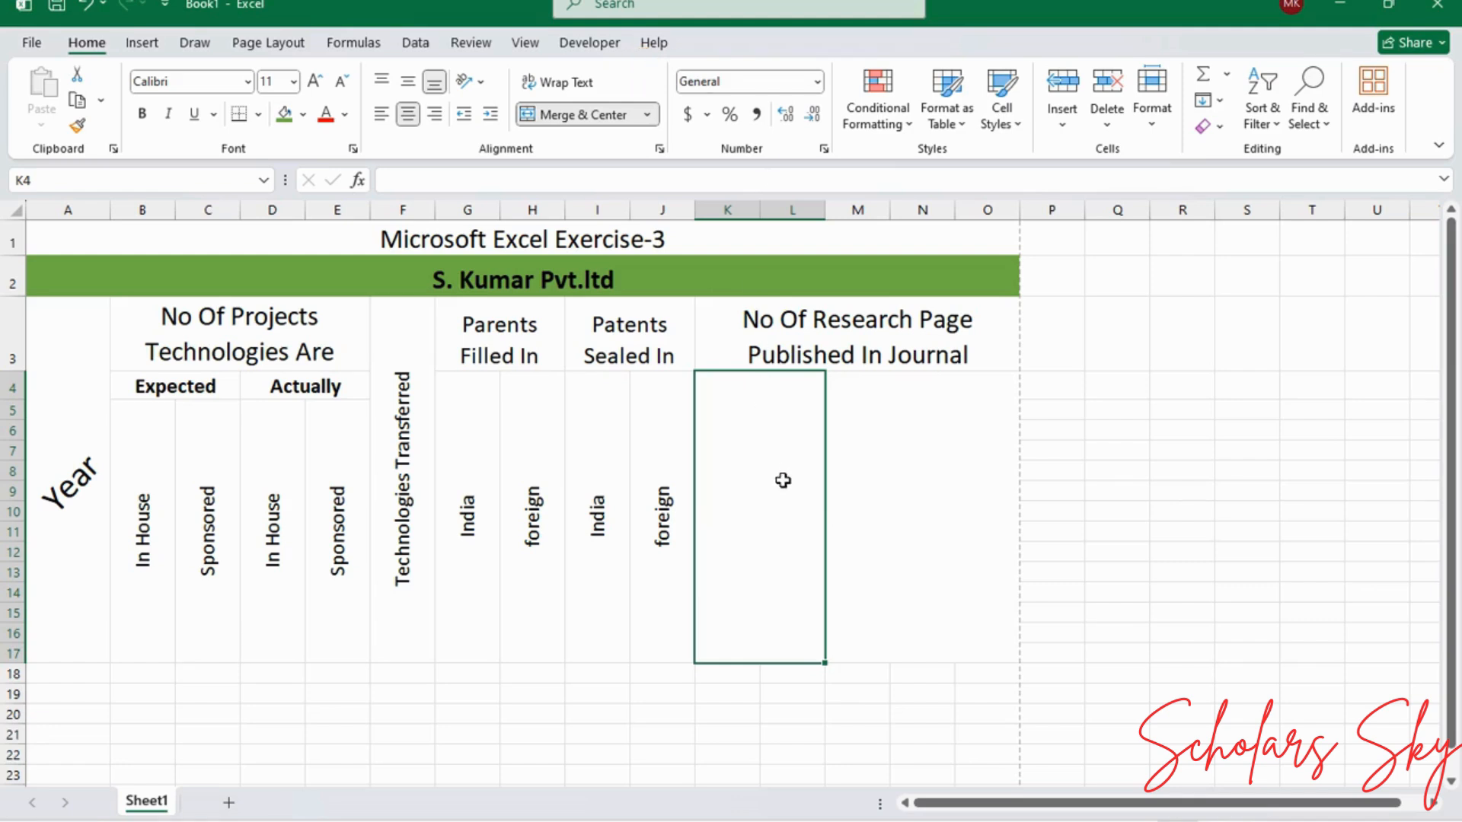
{"action": "left_click", "coordinate": [892, 440]}
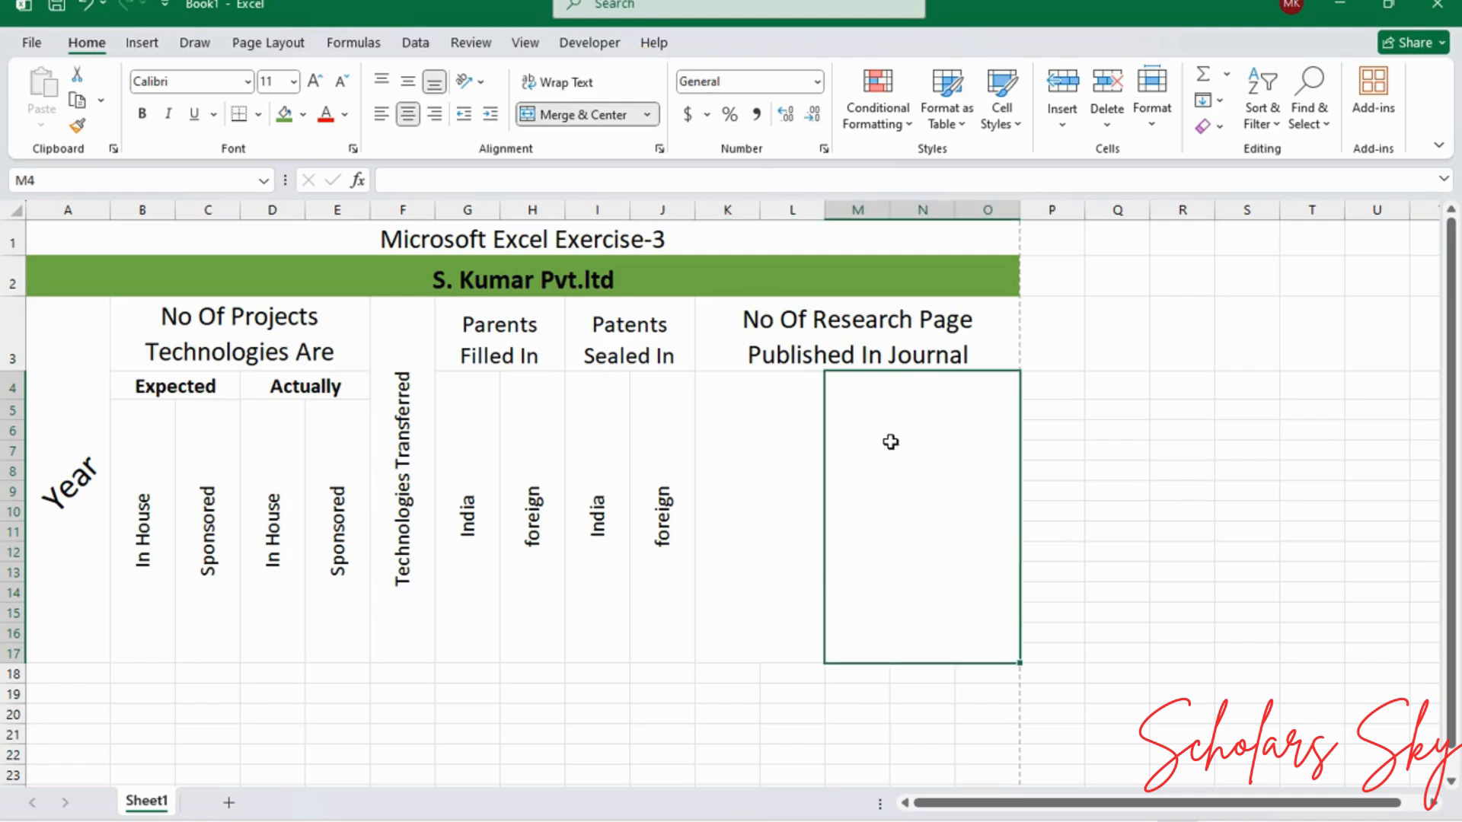
{"action": "left_click", "coordinate": [788, 432]}
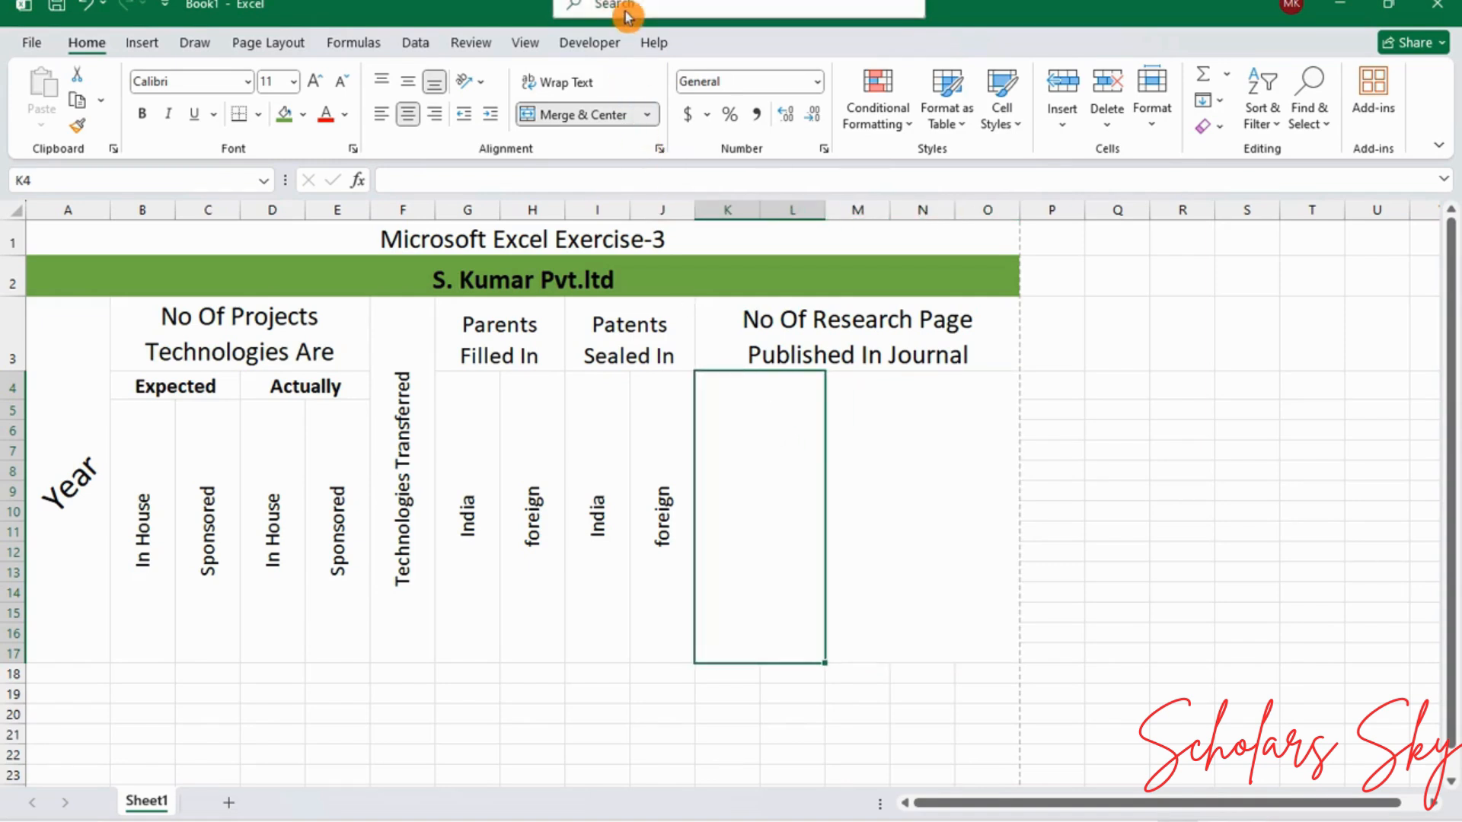
{"action": "left_click", "coordinate": [646, 115]}
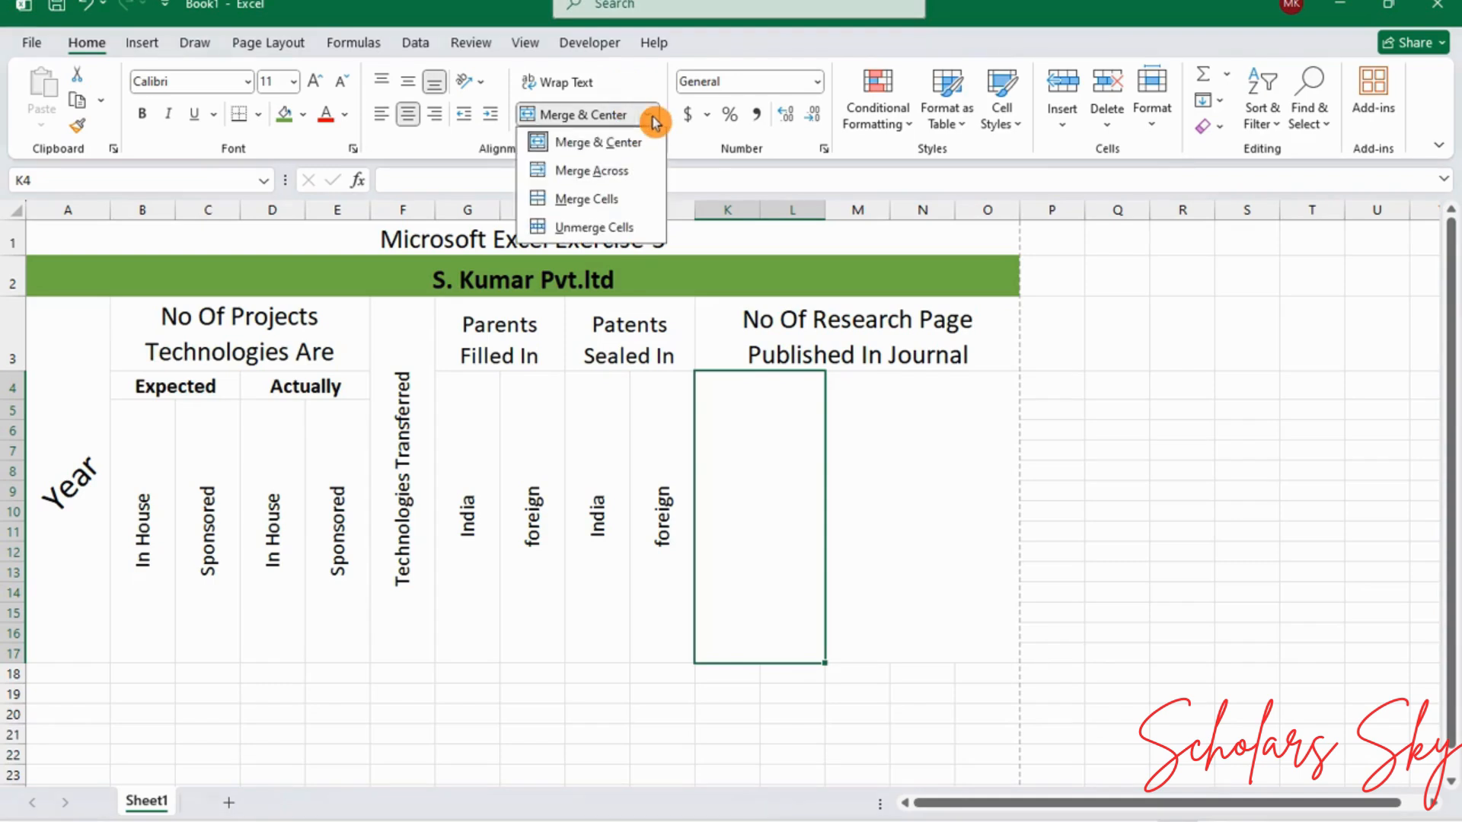
{"action": "left_click", "coordinate": [642, 225]}
{"action": "left_click", "coordinate": [752, 470]}
Step: Merge and centre K4:K17 and L4:L17 as two separate tall cells
{"action": "left_click_drag", "start_coordinate": [722, 391], "coordinate": [735, 653]}
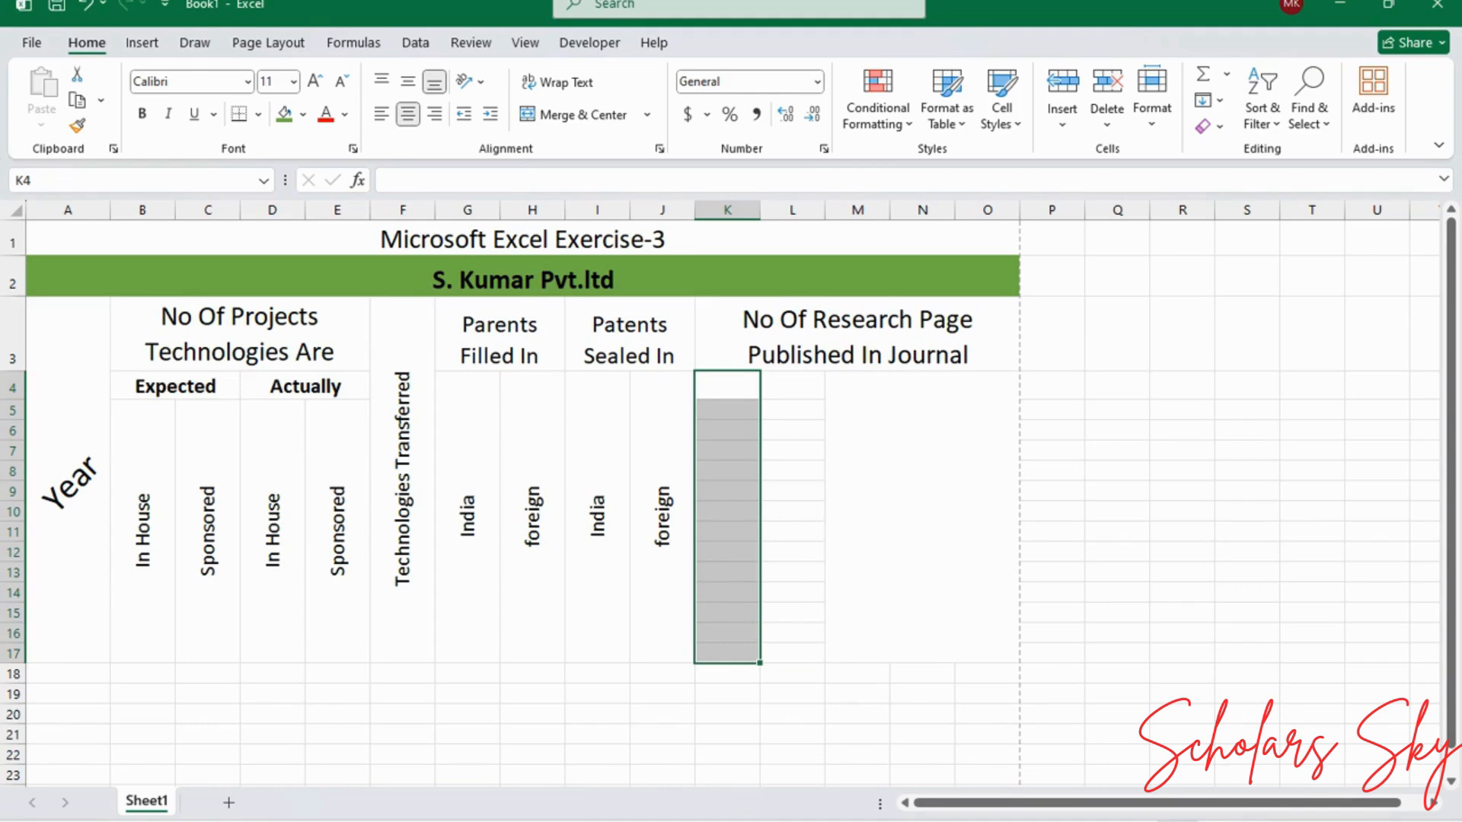
{"action": "left_click", "coordinate": [645, 122]}
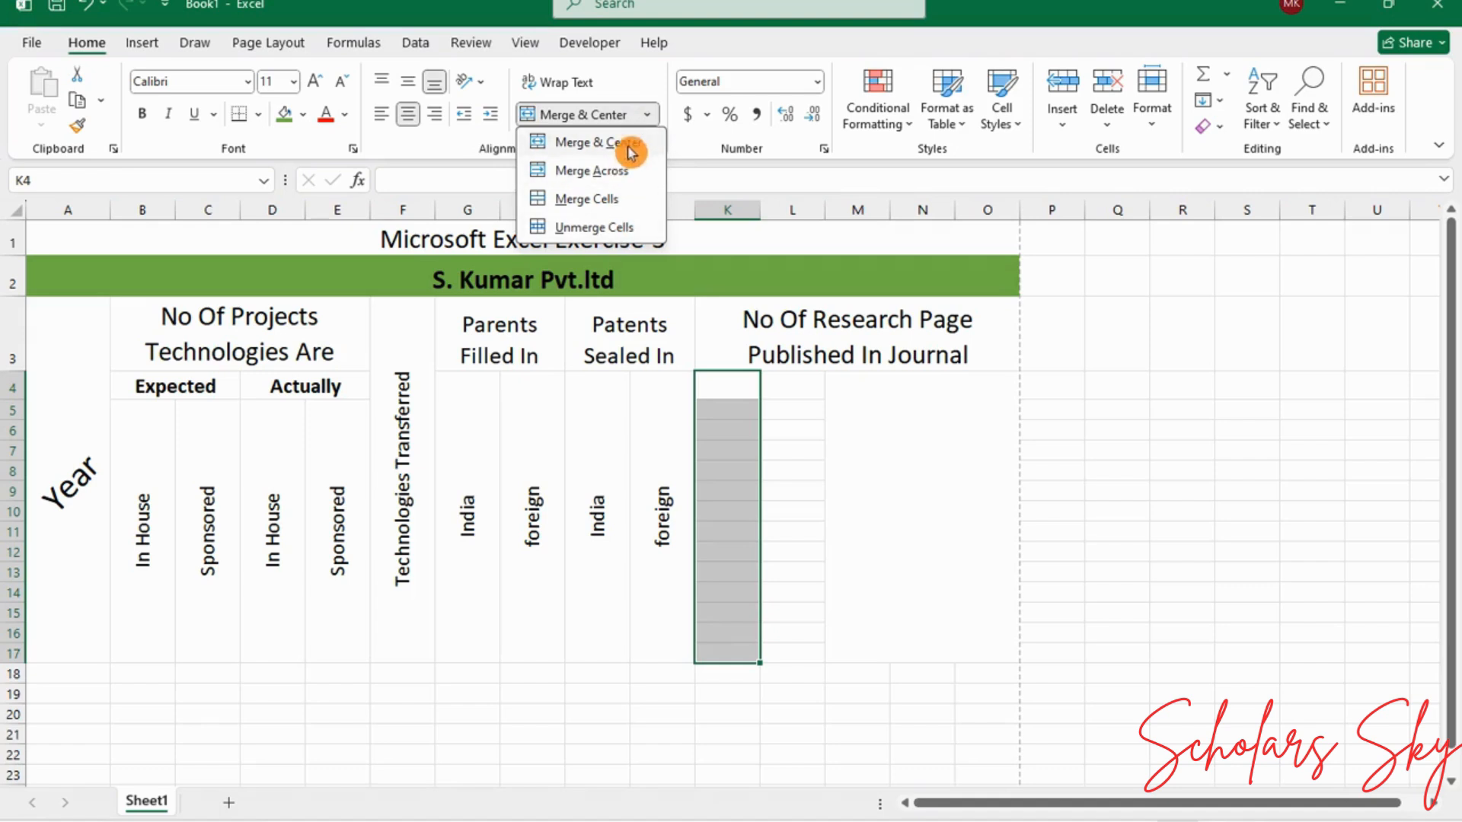
{"action": "left_click", "coordinate": [628, 152]}
{"action": "left_click_drag", "start_coordinate": [776, 384], "coordinate": [790, 658]}
{"action": "left_click", "coordinate": [568, 115]}
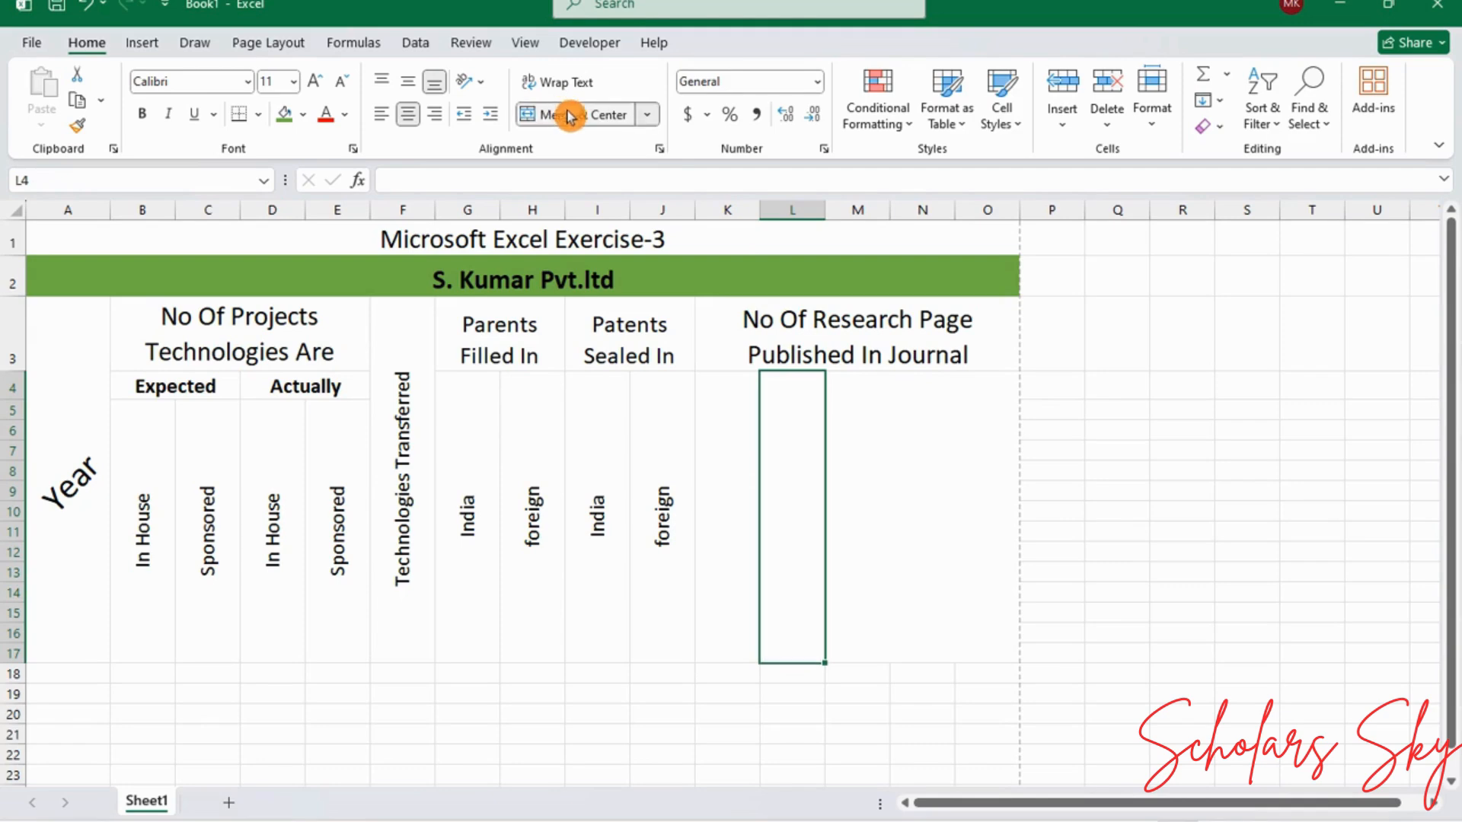
Step: Widen column L and autofit the column widths across the whole sheet
{"action": "left_click_drag", "start_coordinate": [819, 204], "coordinate": [847, 204]}
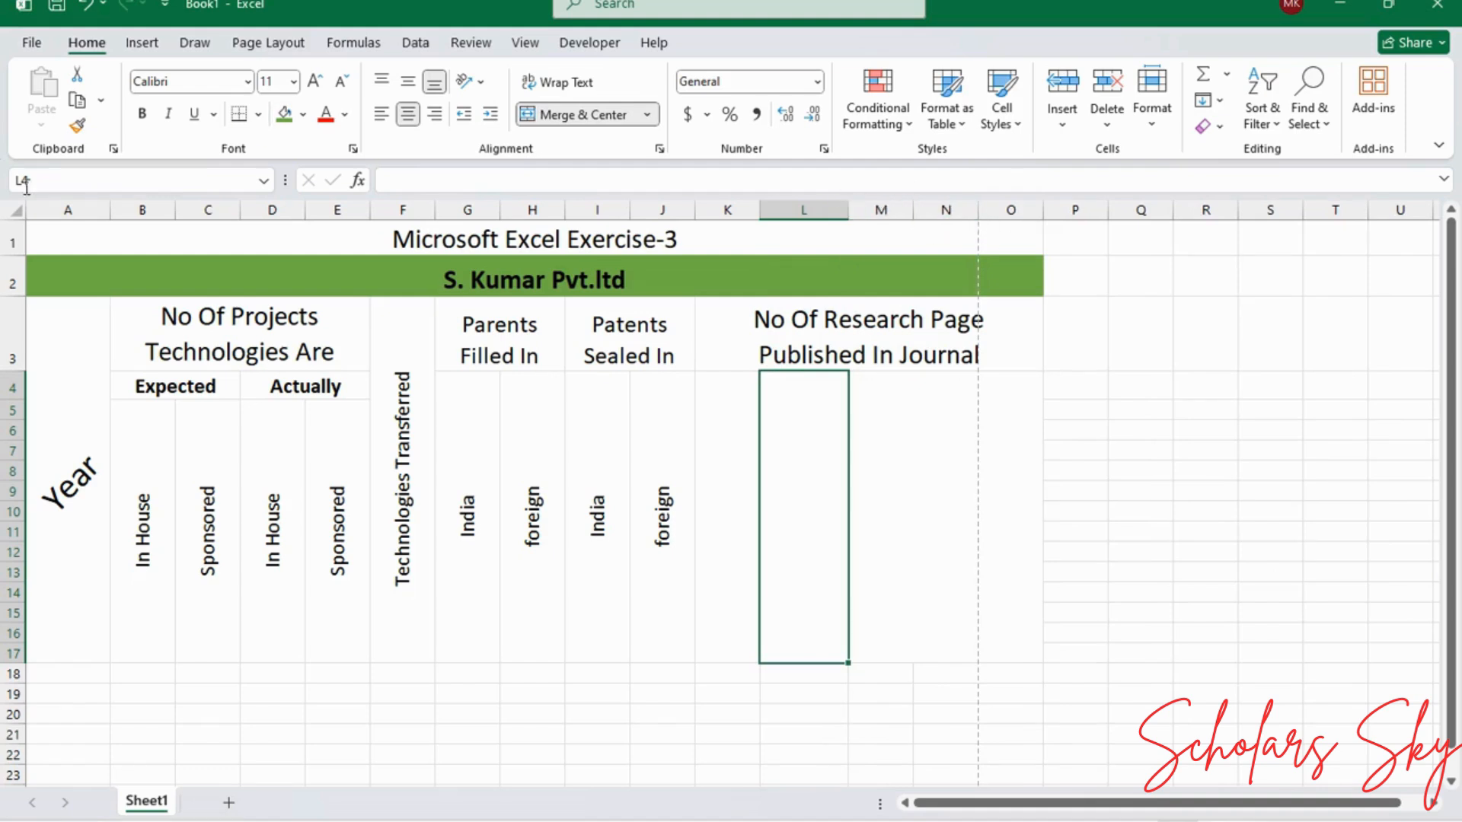
{"action": "left_click", "coordinate": [16, 210]}
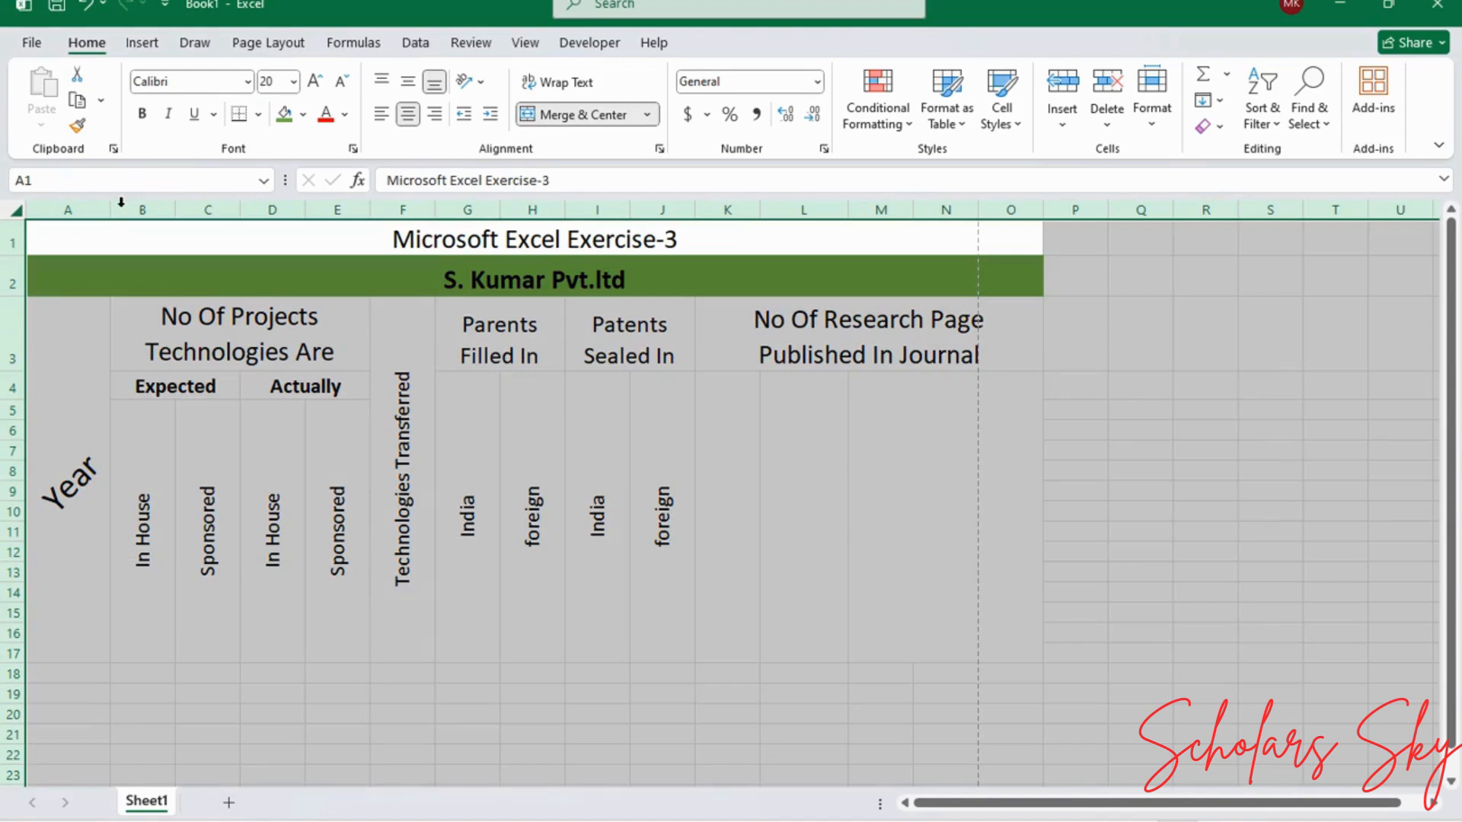
{"action": "left_click_drag", "start_coordinate": [114, 207], "coordinate": [112, 204]}
{"action": "double_click", "coordinate": [111, 204]}
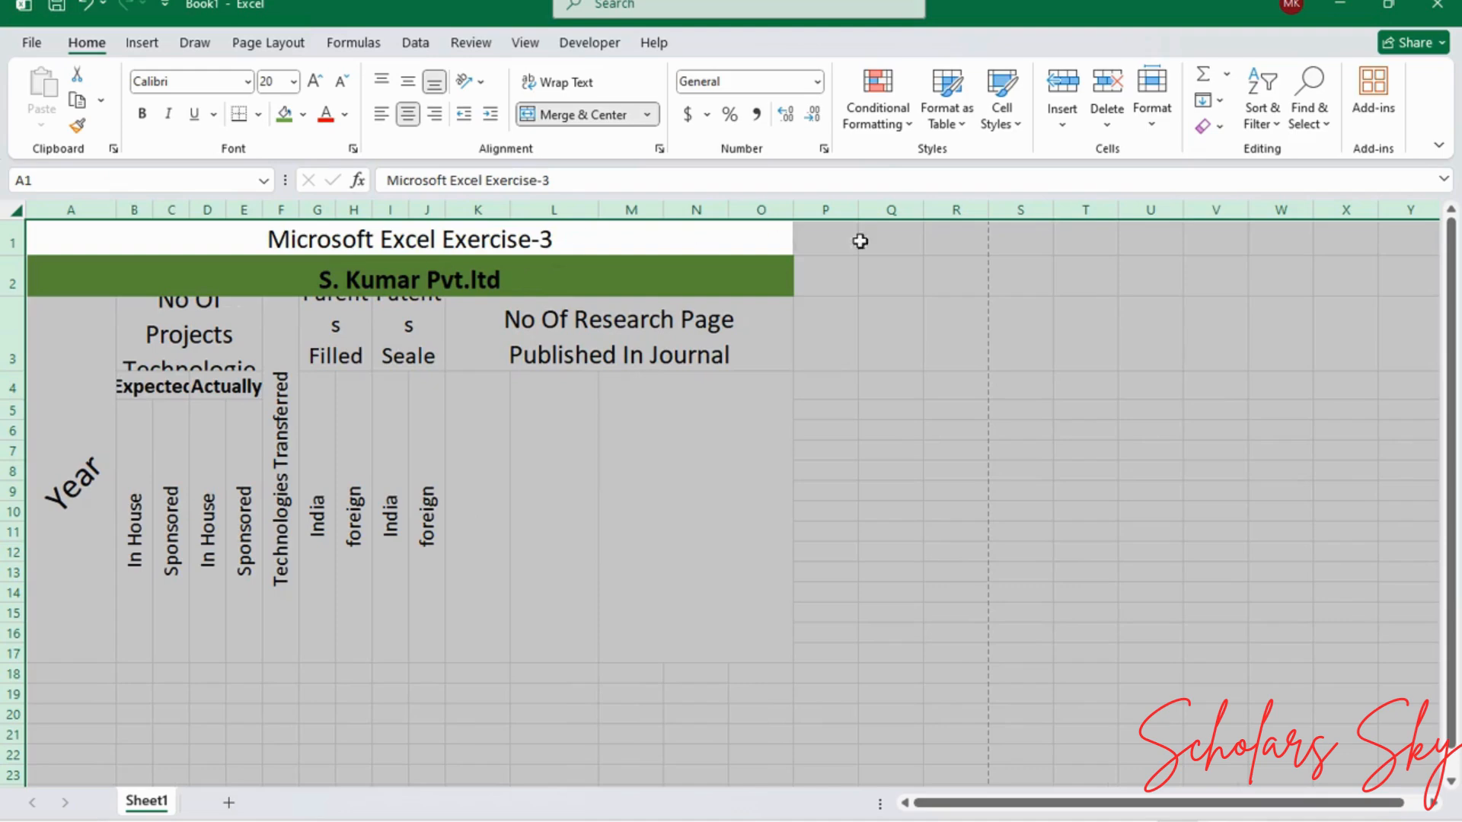
Step: Undo the sheet-wide column autofit and delete the surplus column O from the table
{"action": "key", "text": "ctrl+z"}
{"action": "left_click", "coordinate": [1036, 238]}
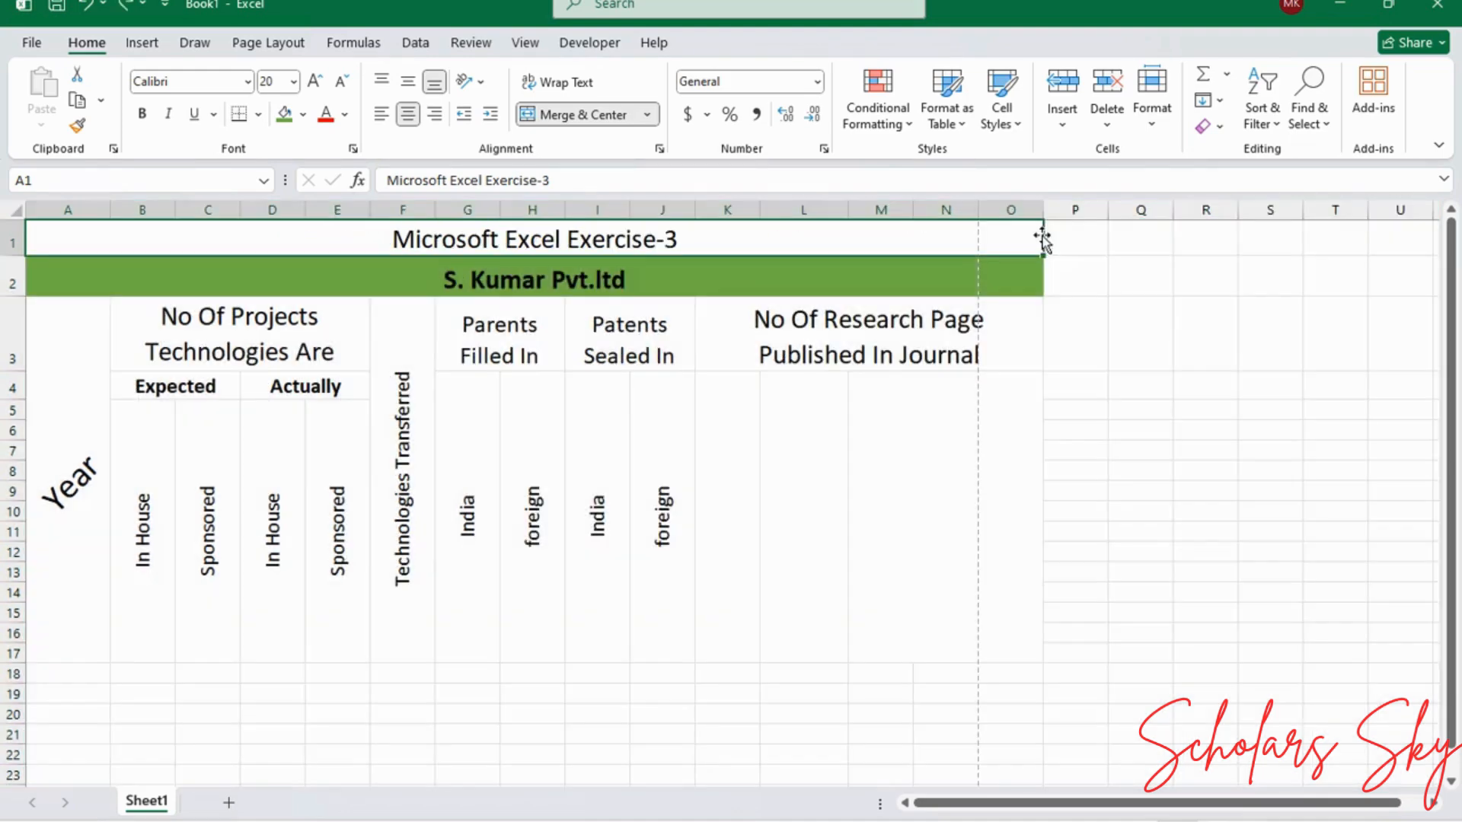
{"action": "left_click", "coordinate": [1007, 214]}
{"action": "right_click", "coordinate": [1007, 214]}
{"action": "left_click", "coordinate": [1062, 448]}
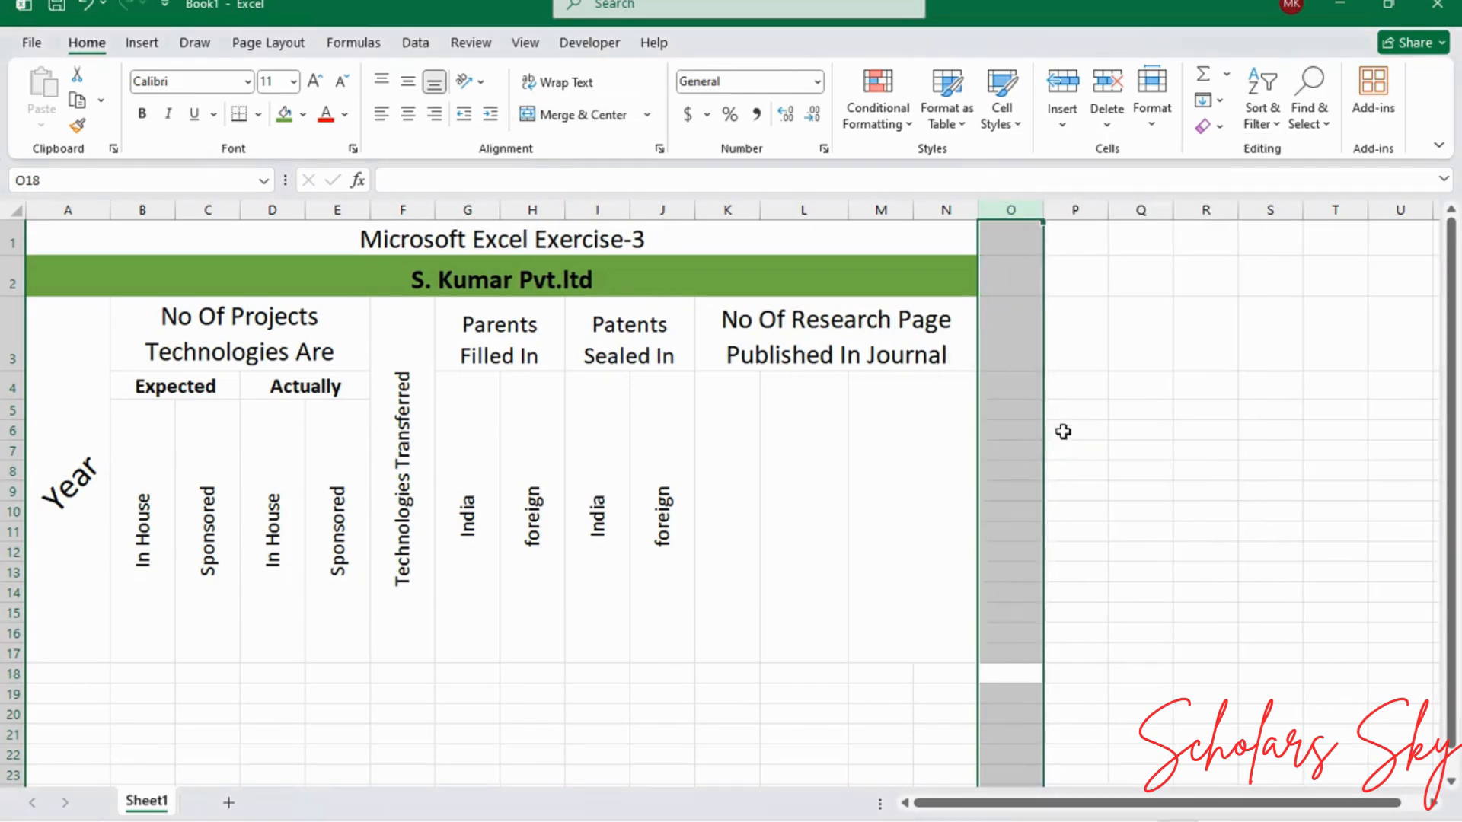
{"action": "left_click", "coordinate": [1060, 411]}
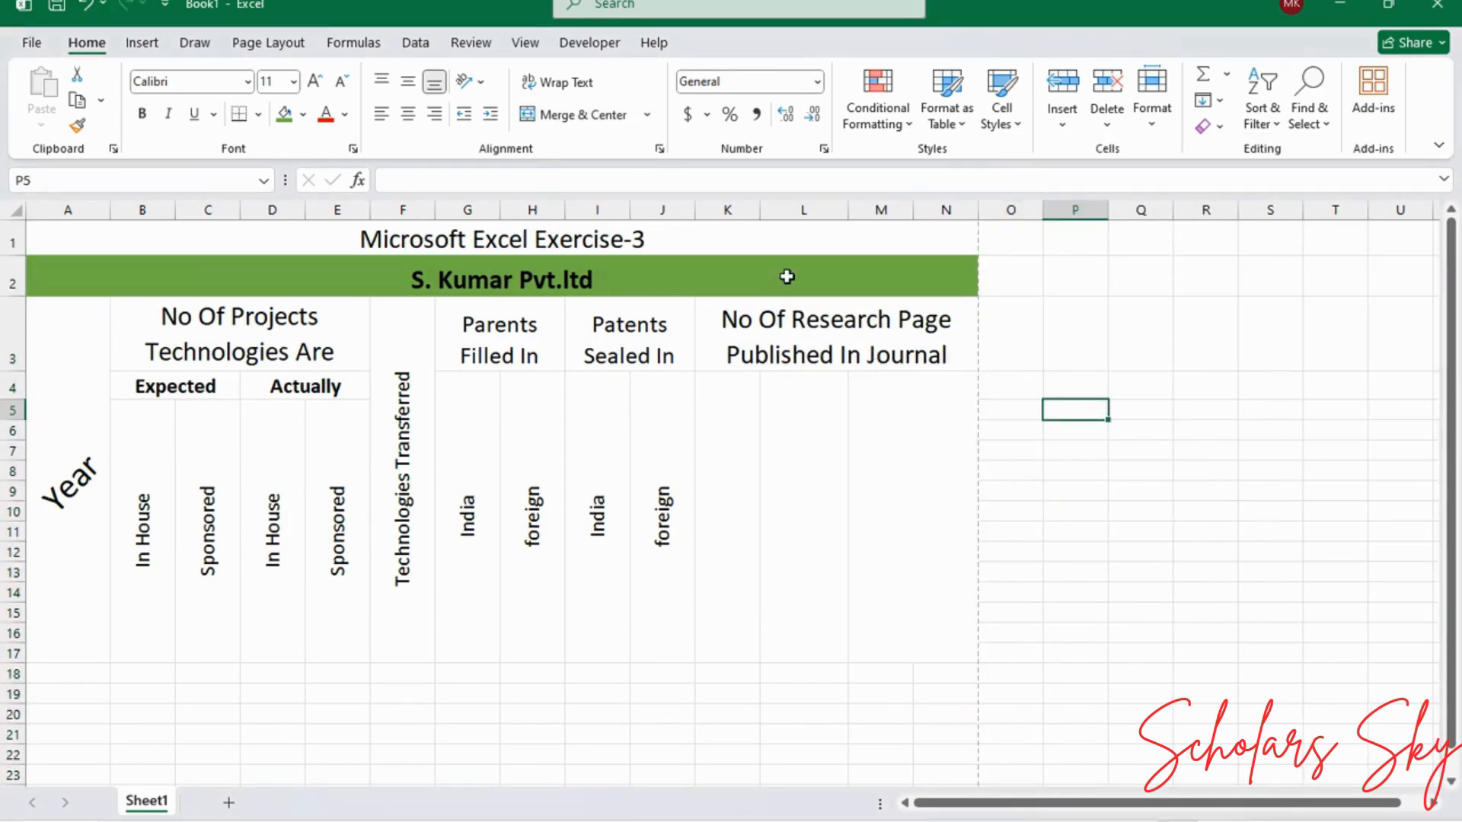
Step: Enter the label "In NationalJournal" in the tall merged cell K4 under the research heading
{"action": "left_click", "coordinate": [717, 491]}
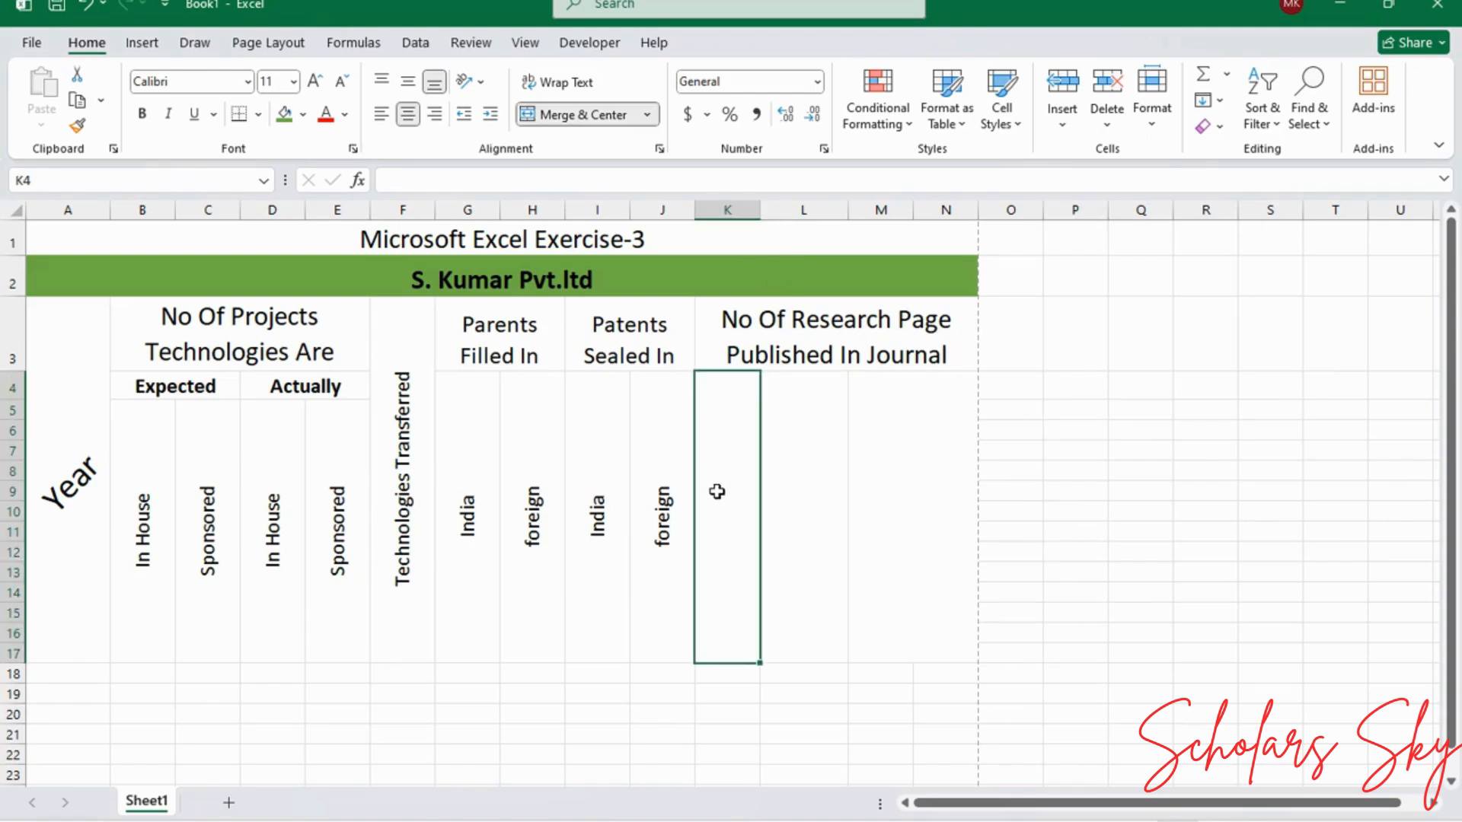
{"action": "type", "text": "In Nationa"}
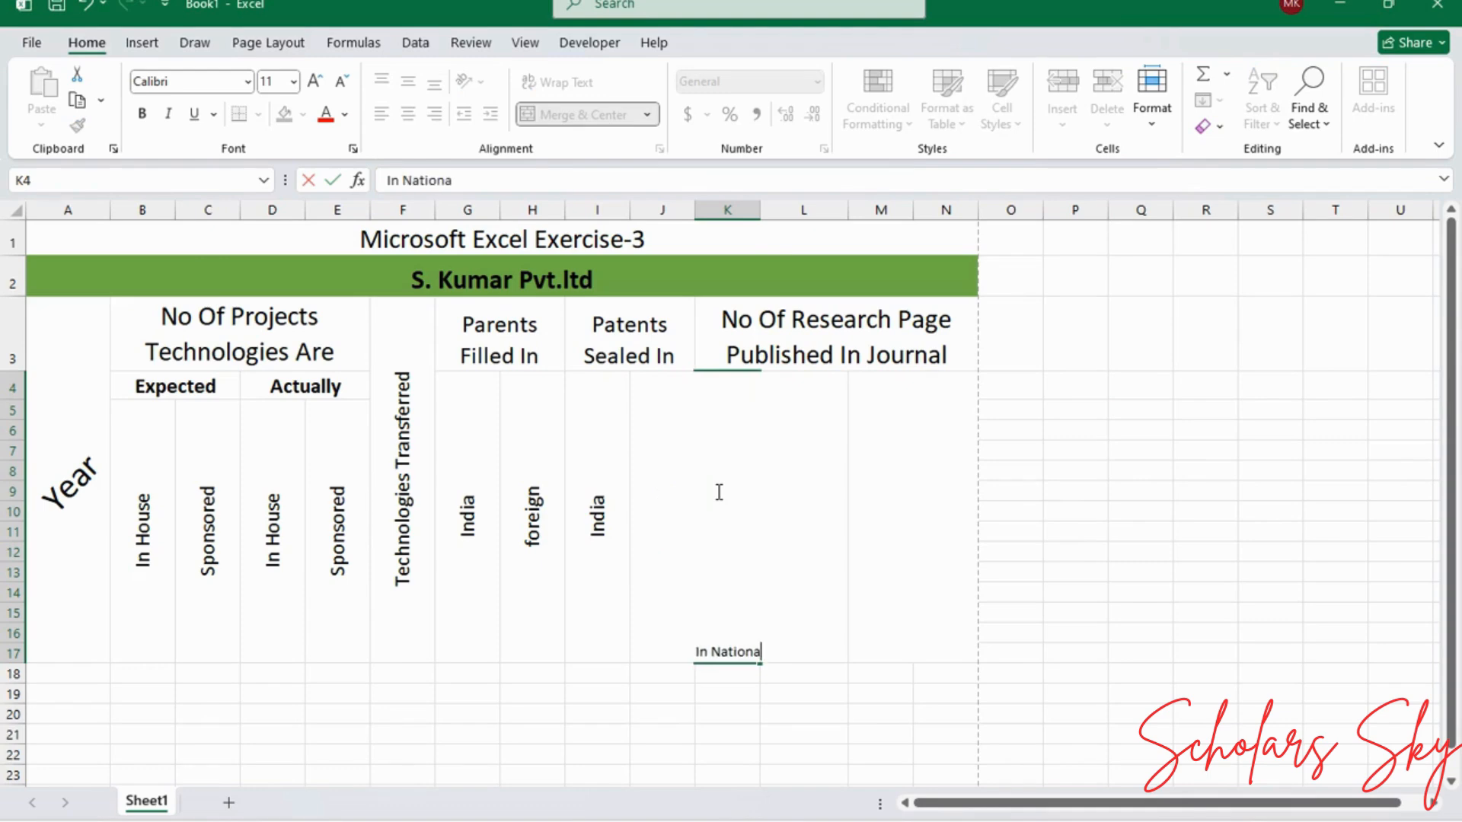
{"action": "type", "text": "lJournal"}
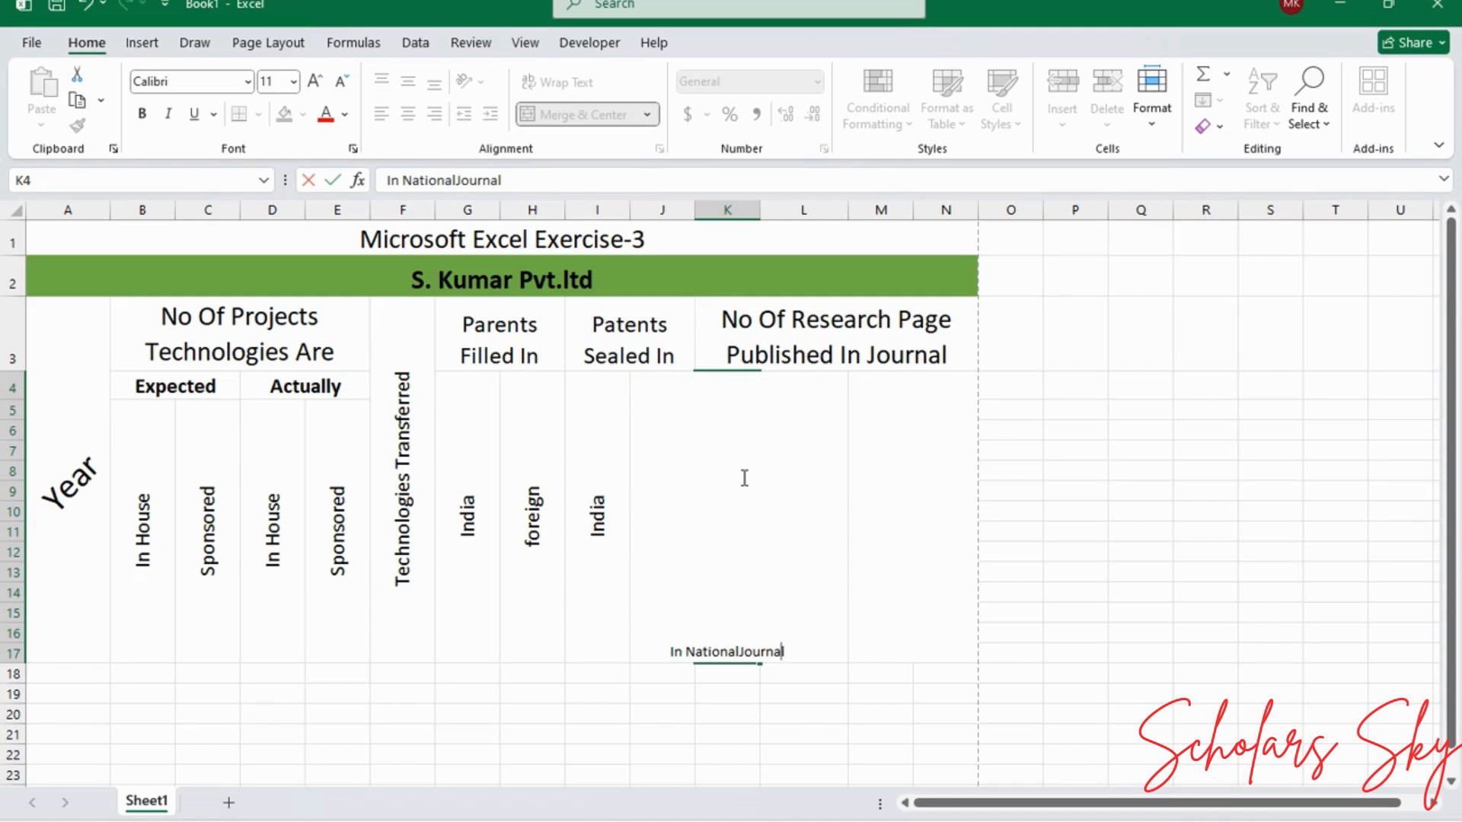
{"action": "left_click", "coordinate": [862, 448]}
Step: Rotate the label in K4 upward, align it vertically to the middle and enlarge it to 16 pt
{"action": "left_click", "coordinate": [720, 497]}
{"action": "left_click", "coordinate": [480, 80]}
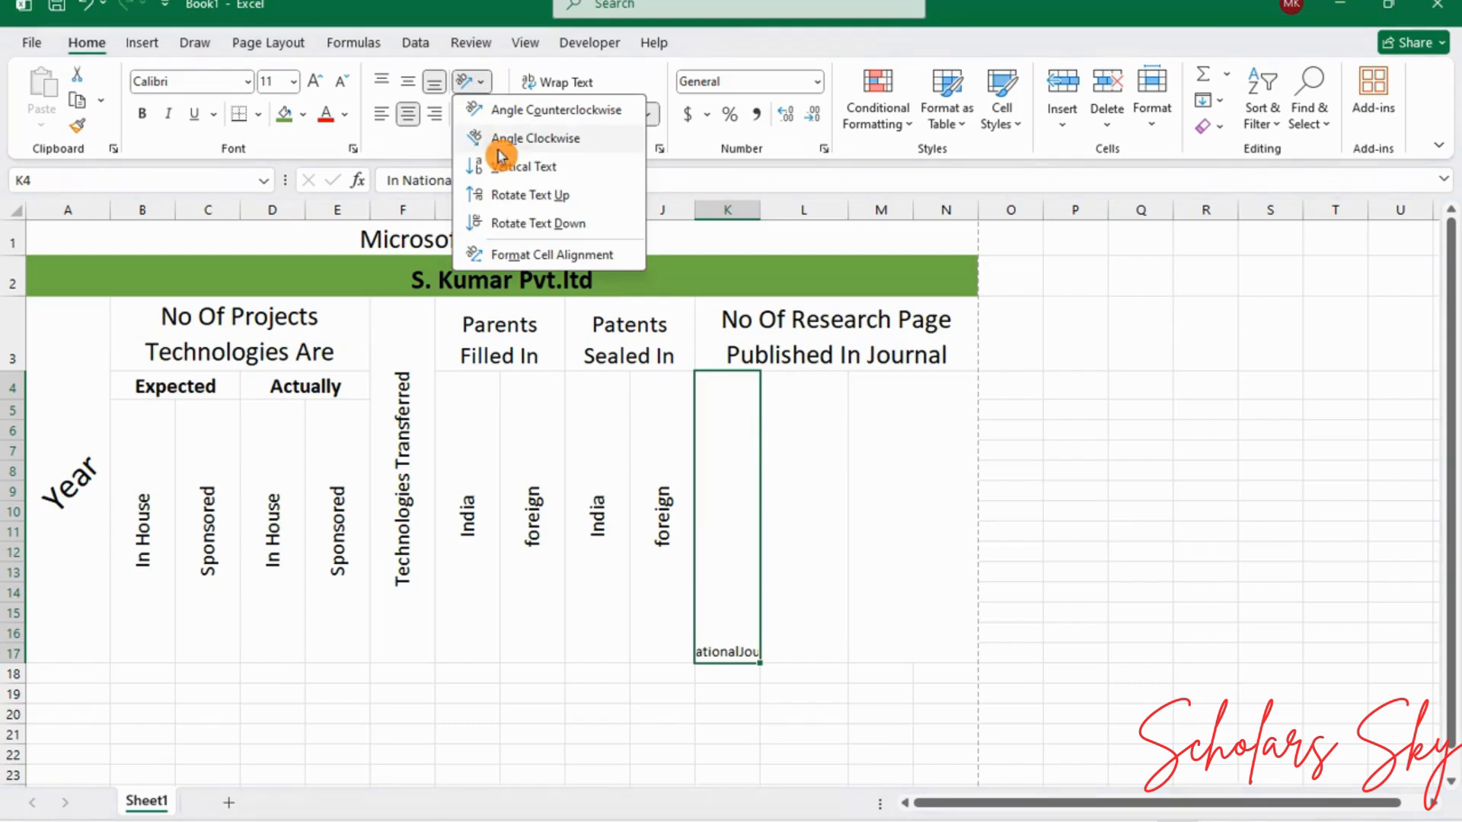
{"action": "left_click", "coordinate": [483, 196]}
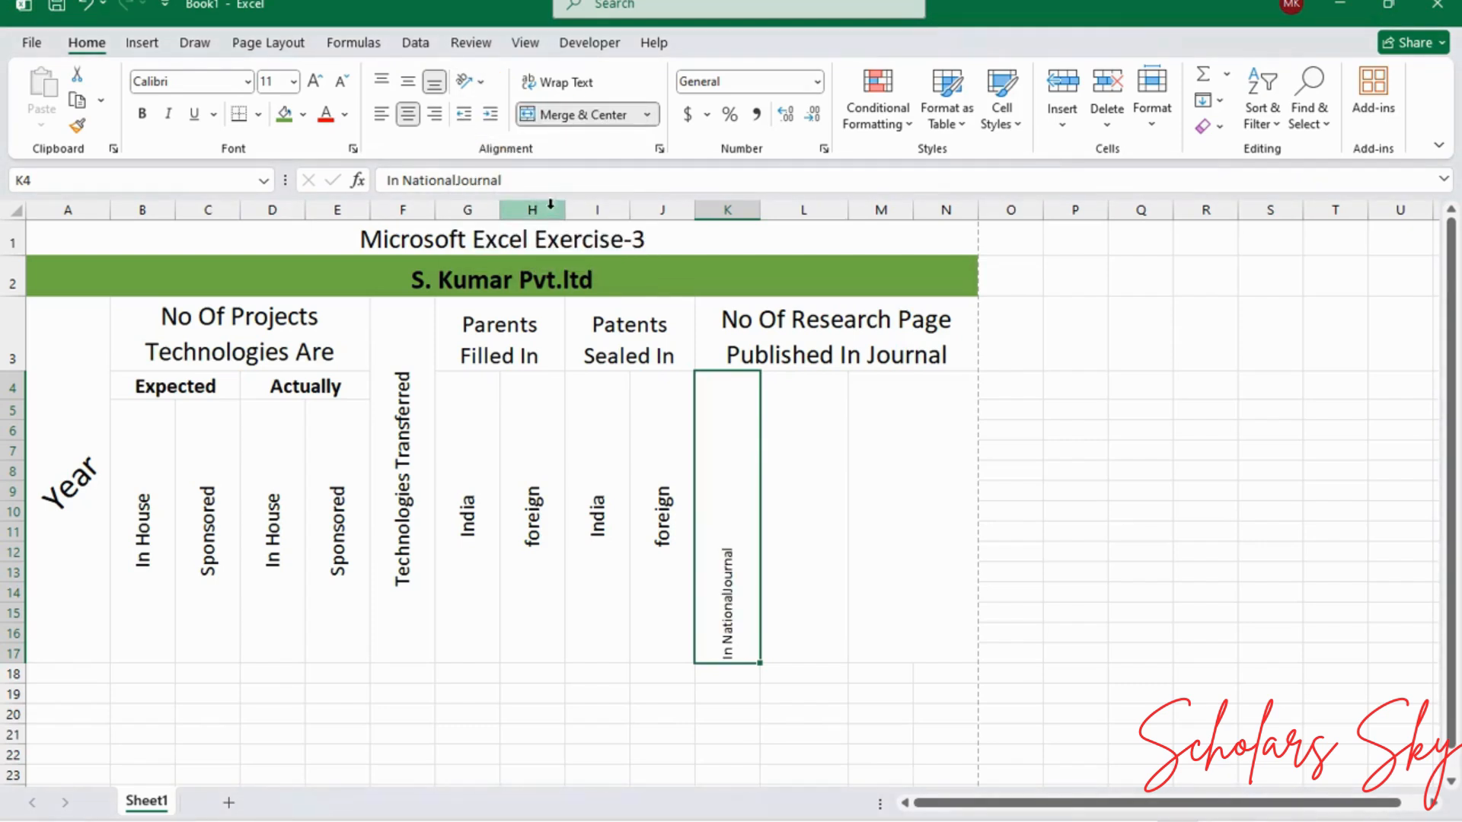
{"action": "left_click", "coordinate": [407, 82]}
{"action": "left_click", "coordinate": [319, 84]}
{"action": "left_click", "coordinate": [318, 84]}
{"action": "left_click", "coordinate": [318, 84]}
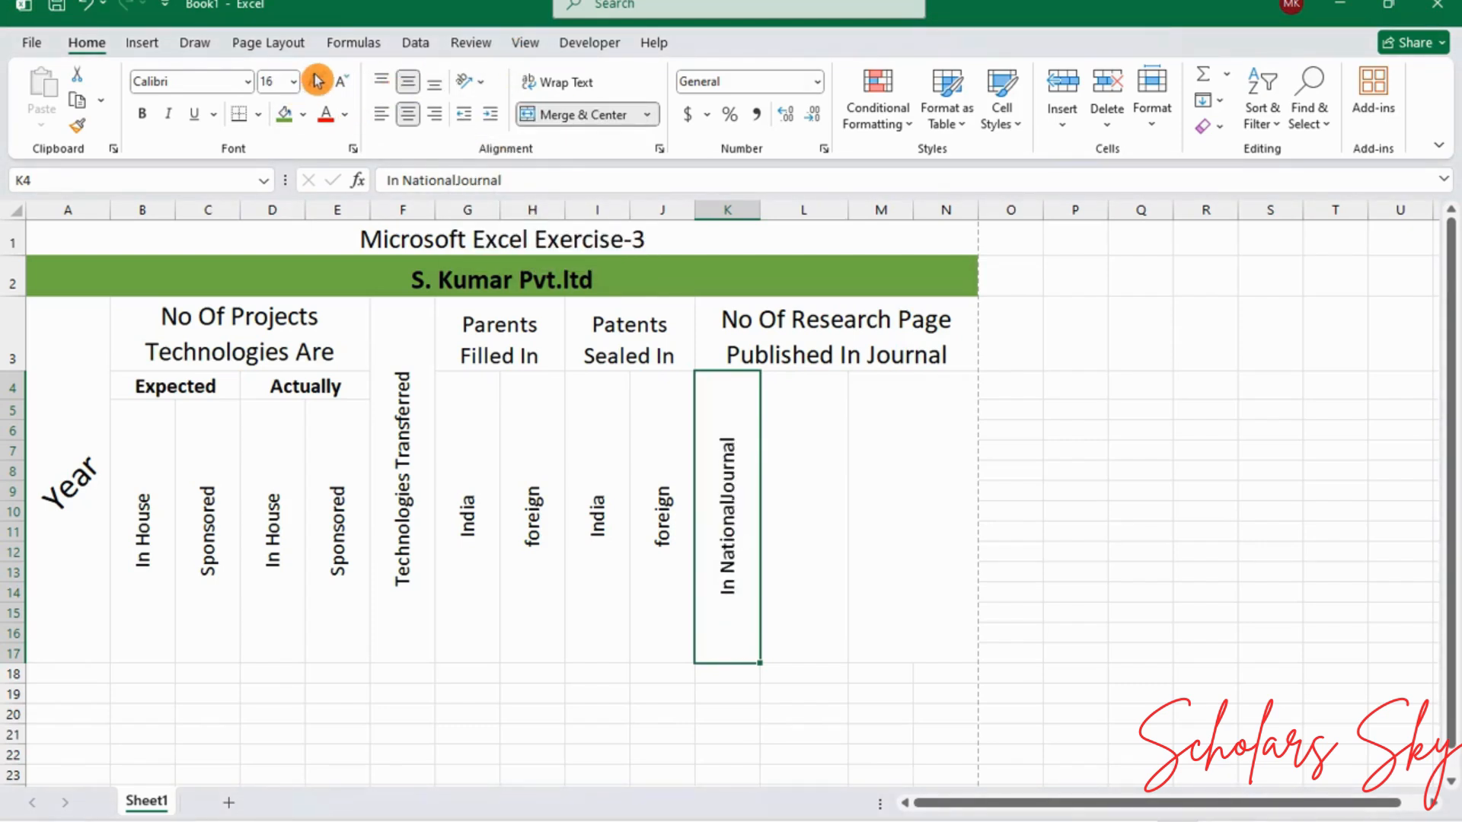
Step: Copy the "In NationalJournal" label with its formatting from K4 into the tall cell L4
{"action": "left_click", "coordinate": [793, 430]}
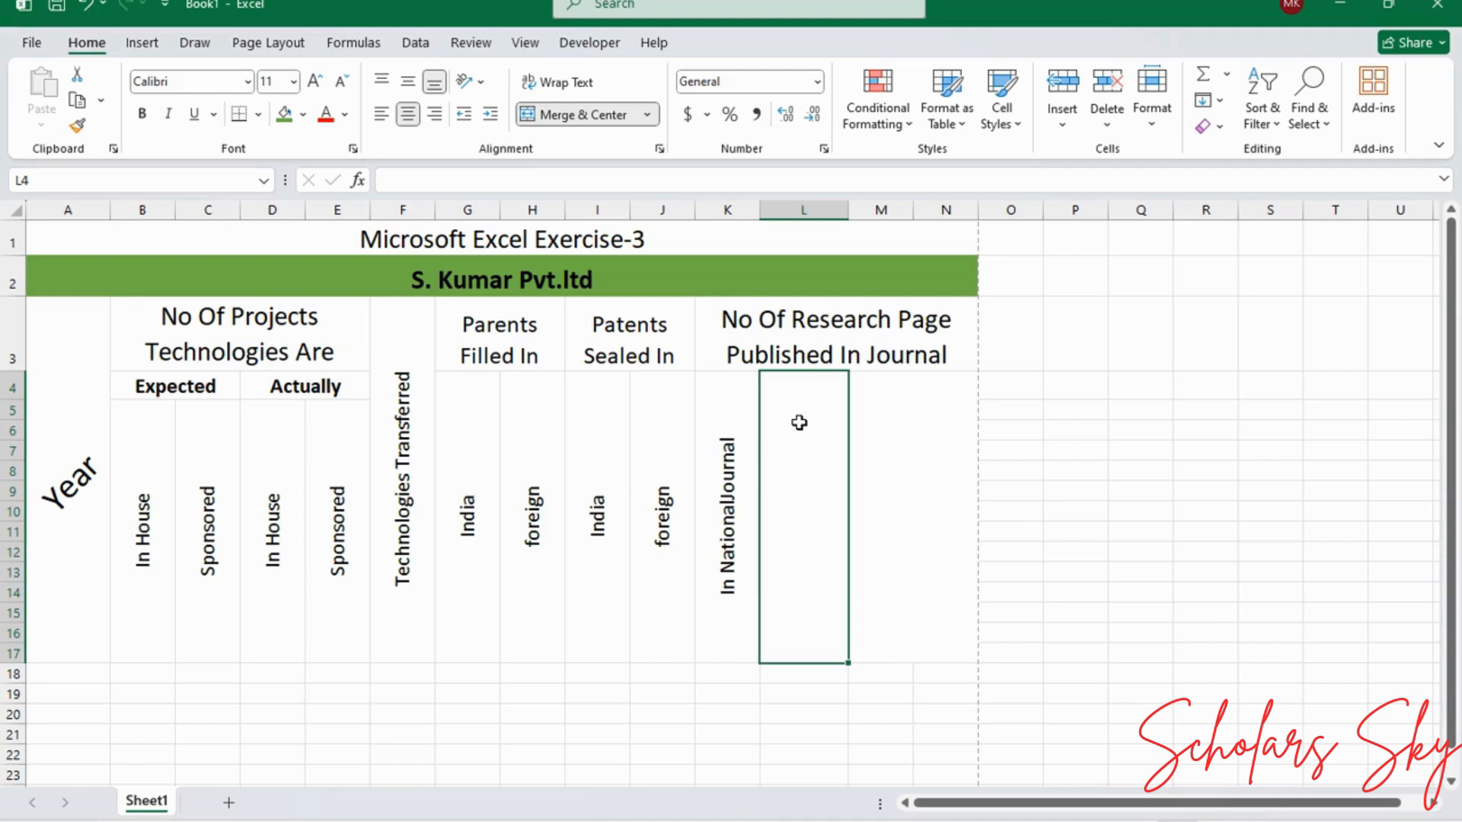
{"action": "type", "text": "I"}
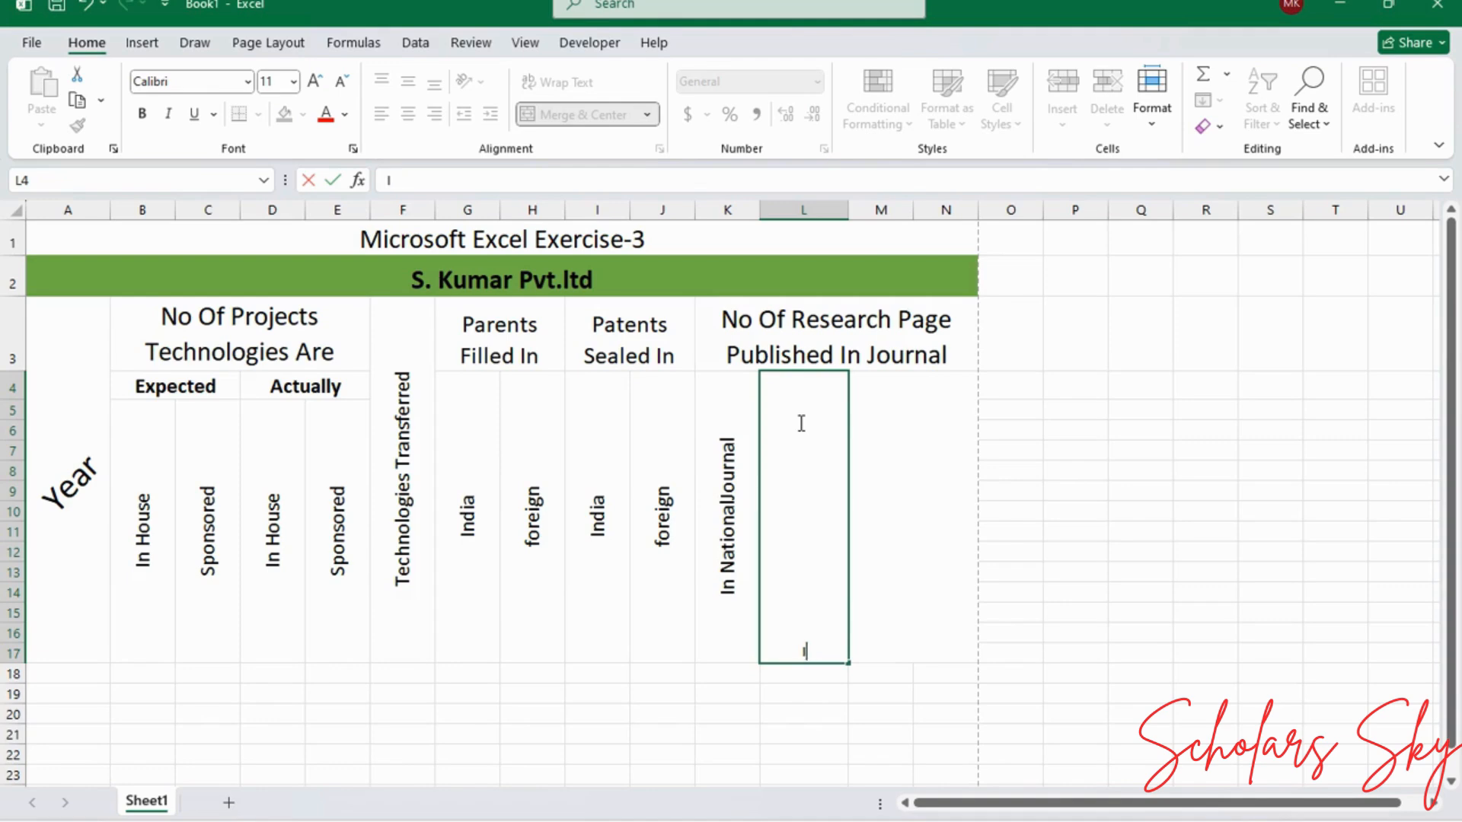
{"action": "left_click", "coordinate": [724, 501]}
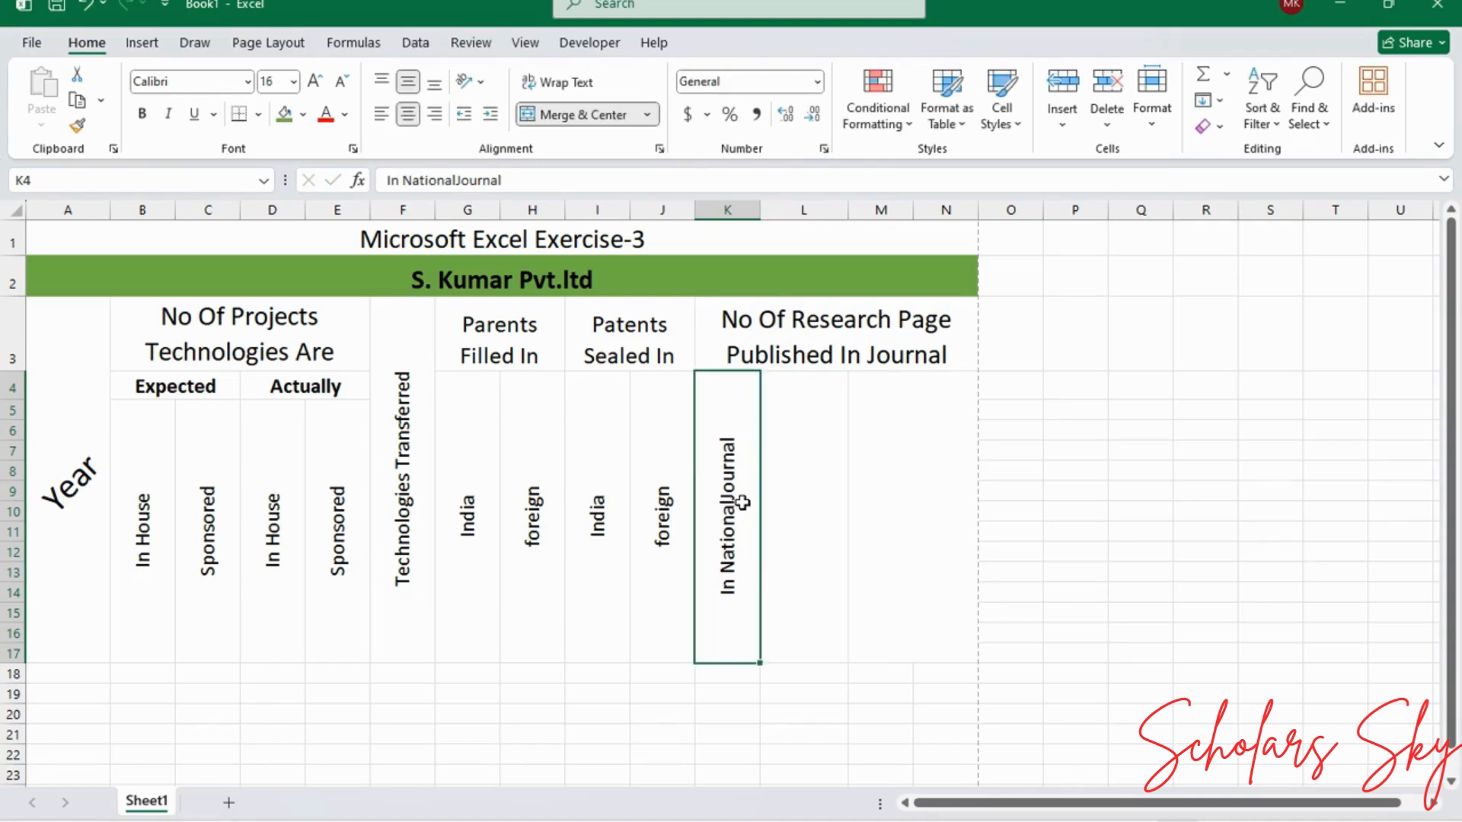
{"action": "key", "text": "ctrl+c"}
{"action": "left_click", "coordinate": [783, 512]}
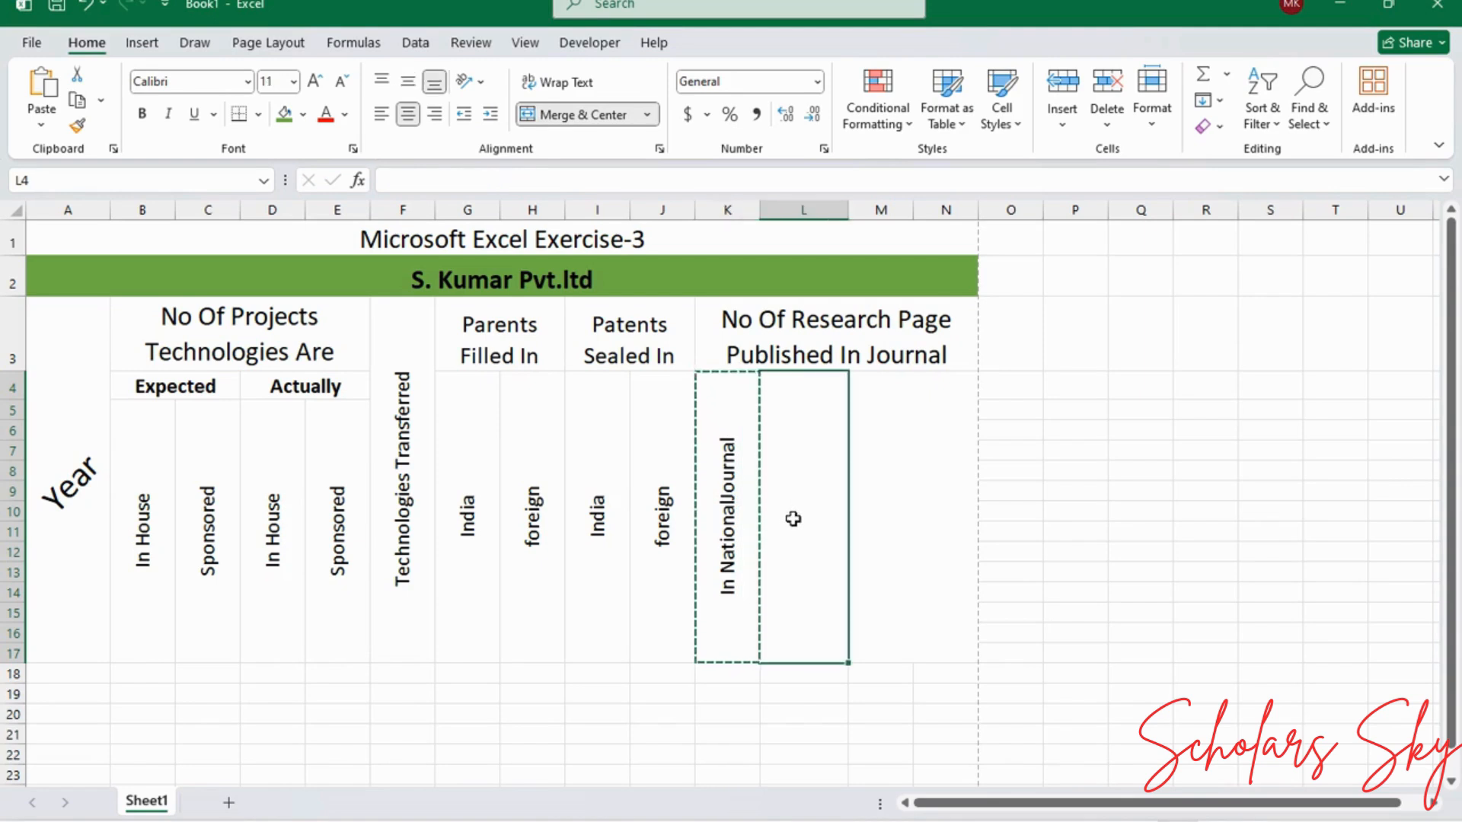
{"action": "key", "text": "ctrl+v"}
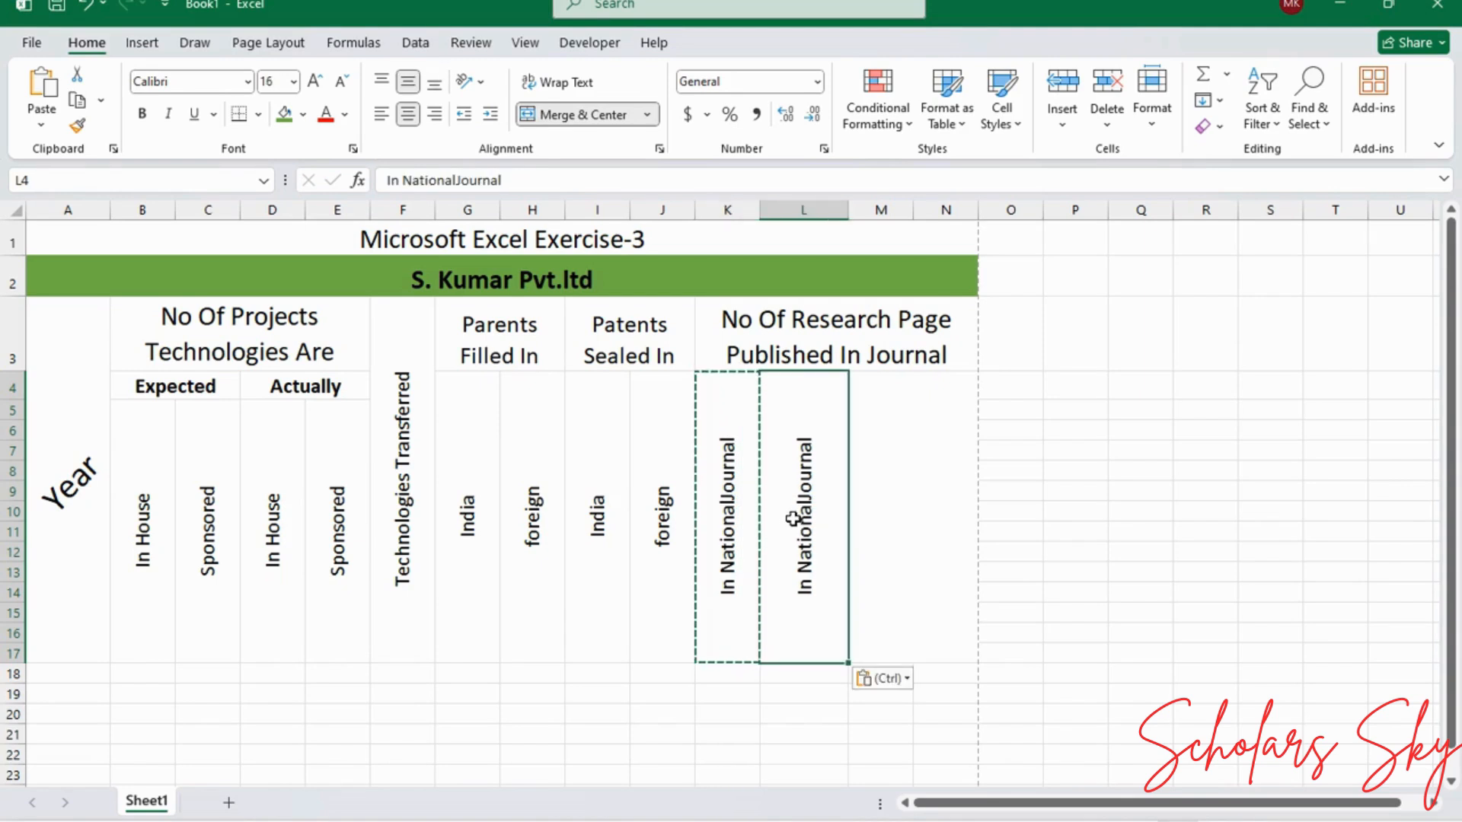
Step: Replace "NationalJournal" with "International" in the label in L4
{"action": "double_click", "coordinate": [812, 552]}
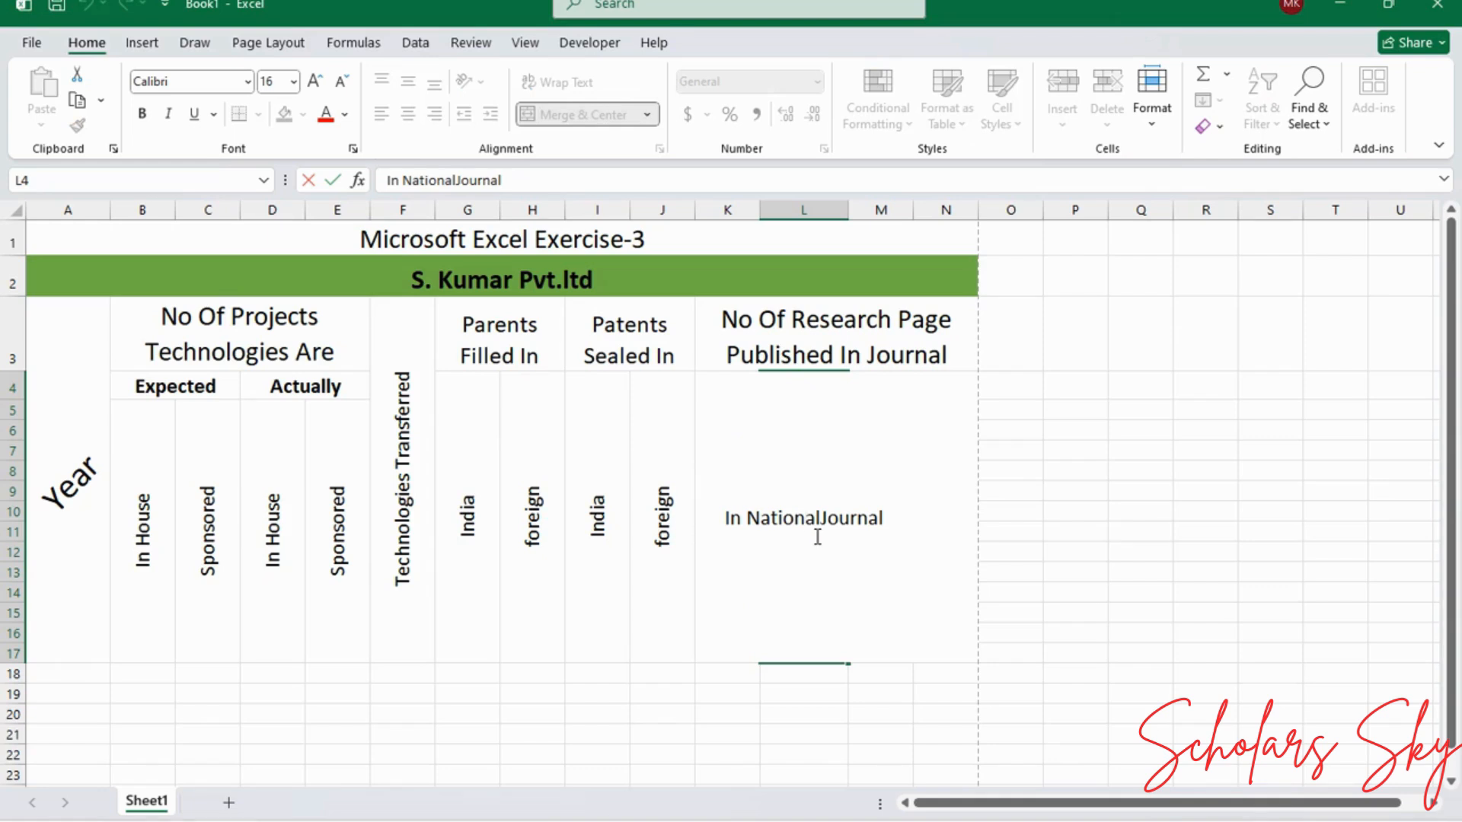
{"action": "key", "text": "BackSpace"}
{"action": "key", "text": "BackSpace"}
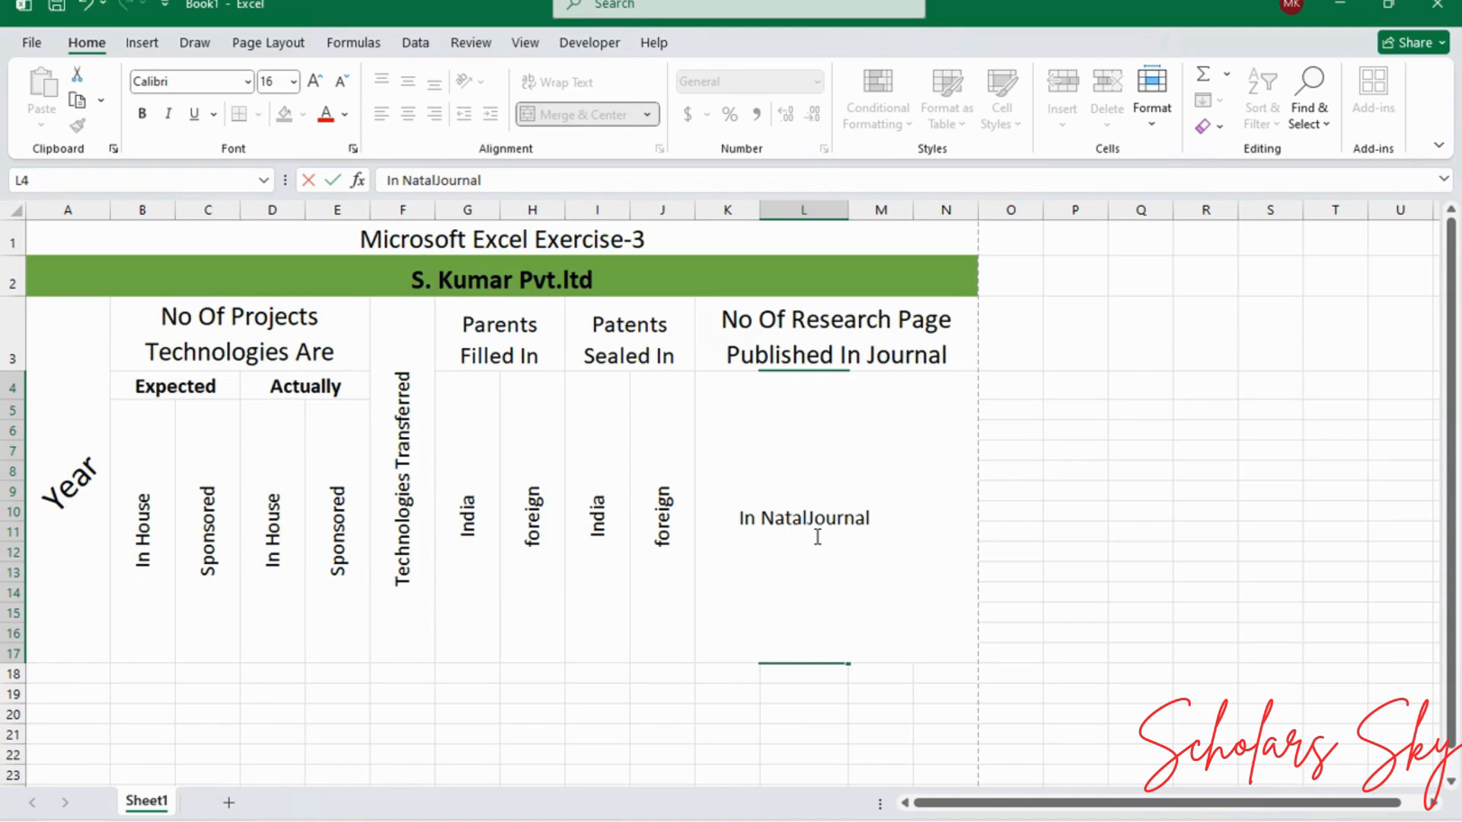
{"action": "key", "text": "BackSpace"}
{"action": "key", "text": "BackSpace"}
{"action": "key", "text": "BackSpace"}
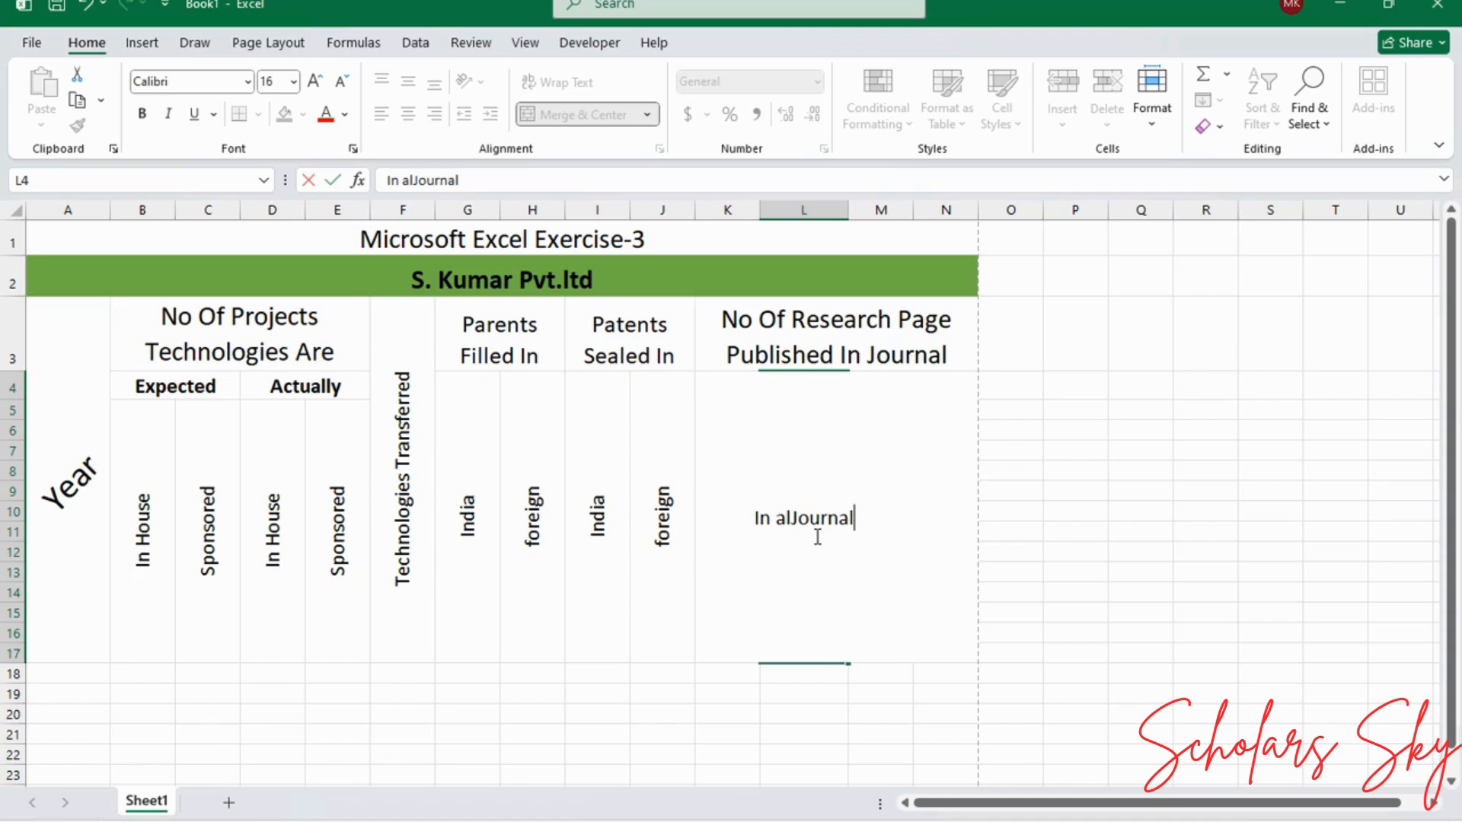
{"action": "key", "text": "BackSpace"}
{"action": "key", "text": "BackSpace"}
{"action": "key", "text": "BackSpace"}
{"action": "key", "text": "BackSpace"}
{"action": "key", "text": "BackSpace"}
{"action": "key", "text": "BackSpace"}
{"action": "key", "text": "BackSpace"}
{"action": "key", "text": "BackSpace"}
{"action": "key", "text": "BackSpace"}
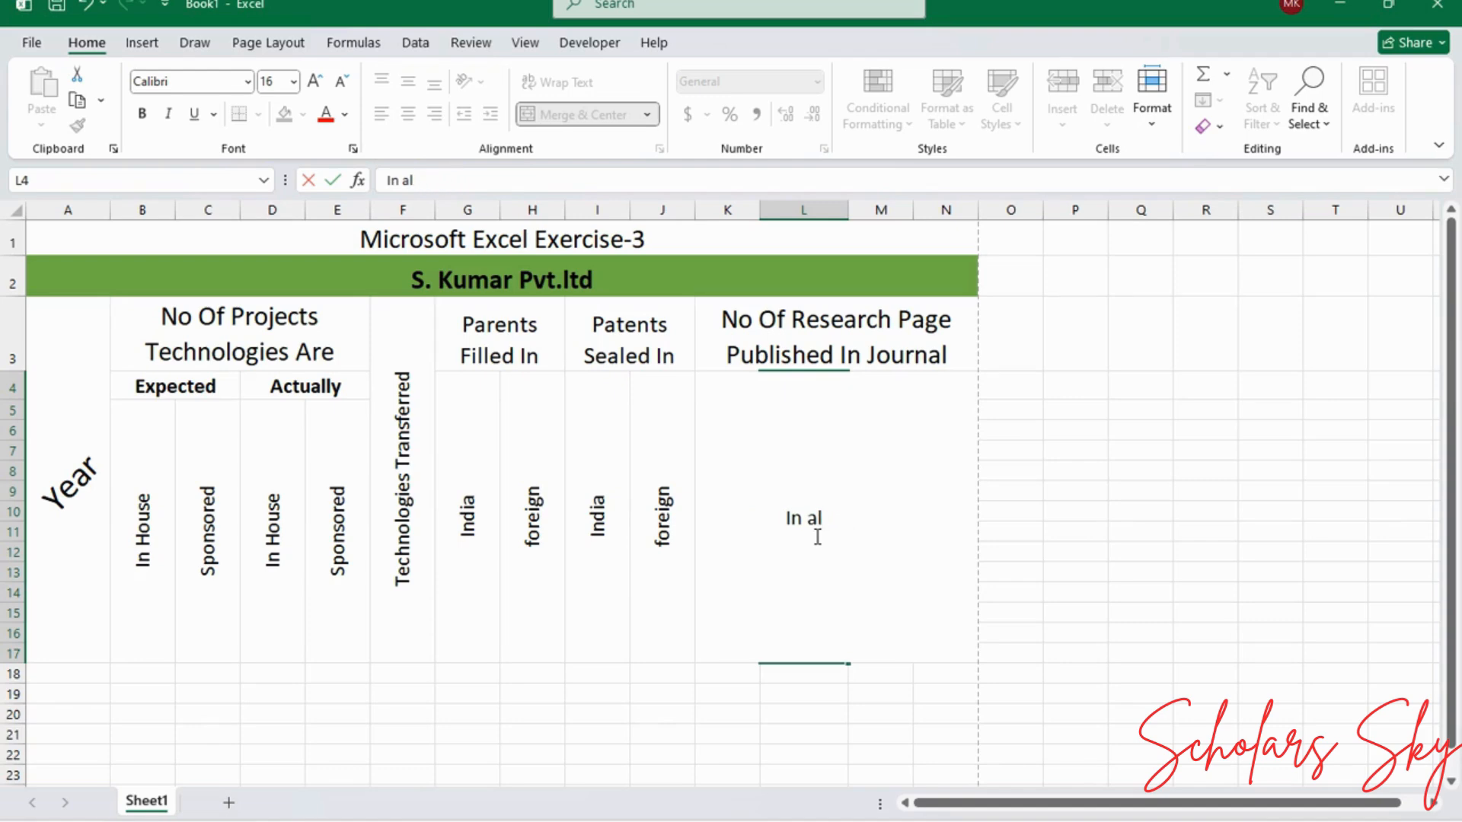
{"action": "type", "text": "International"}
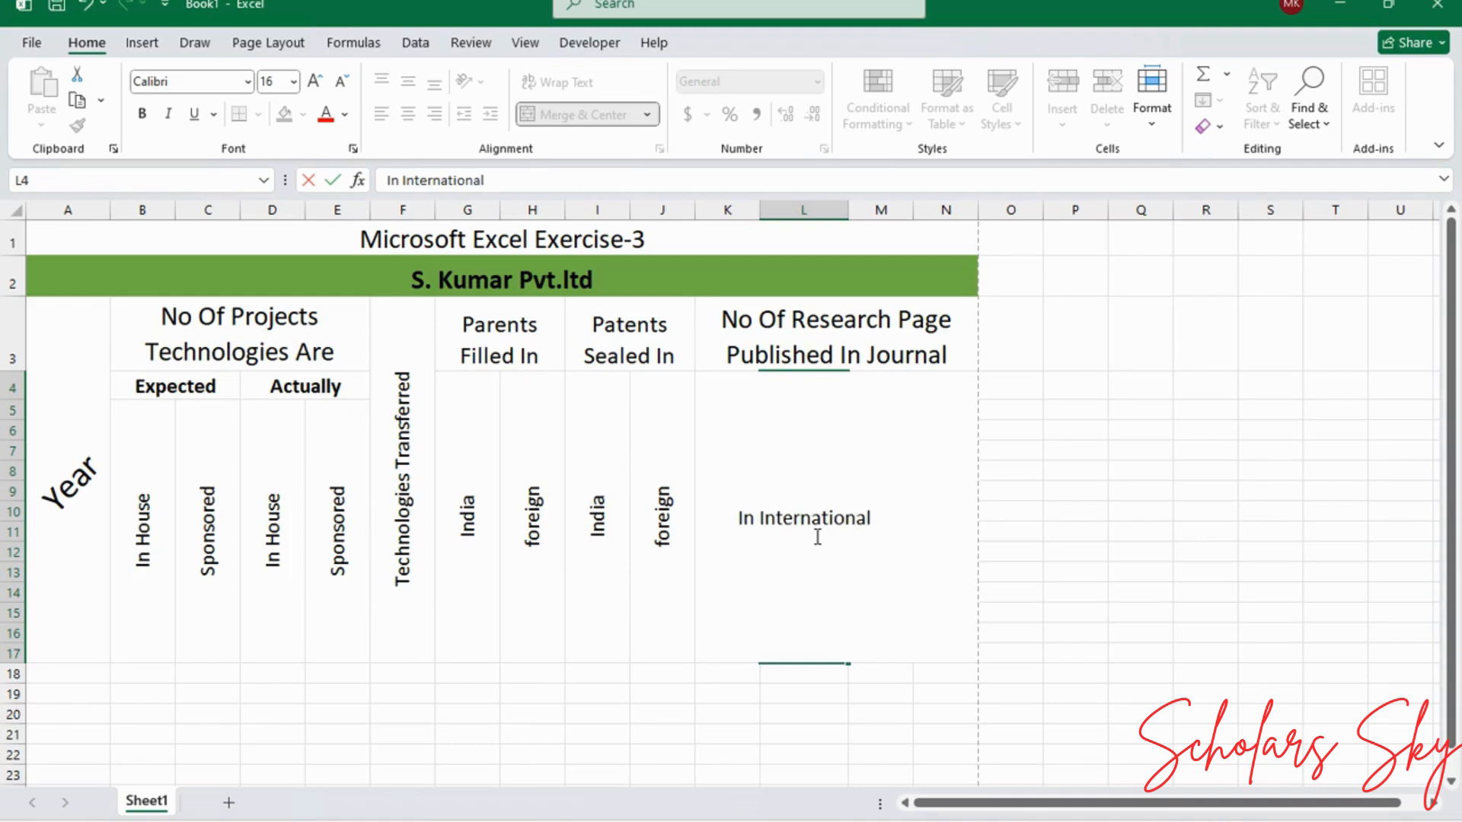
Step: Add the word "Journal" to the label in L4 so it reads "In International Journal"
{"action": "type", "text": " Jp"}
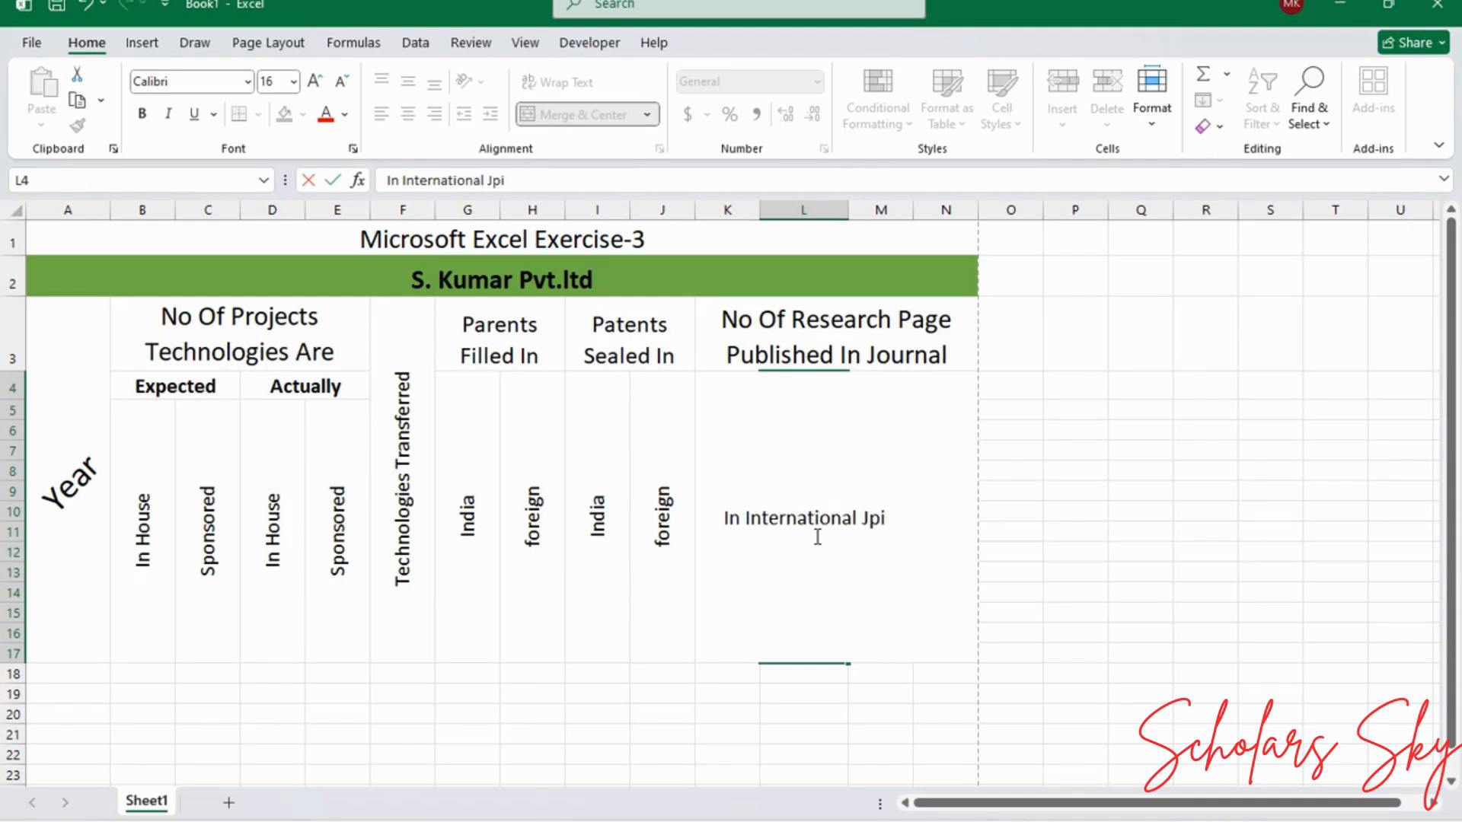
{"action": "type", "text": "urna"}
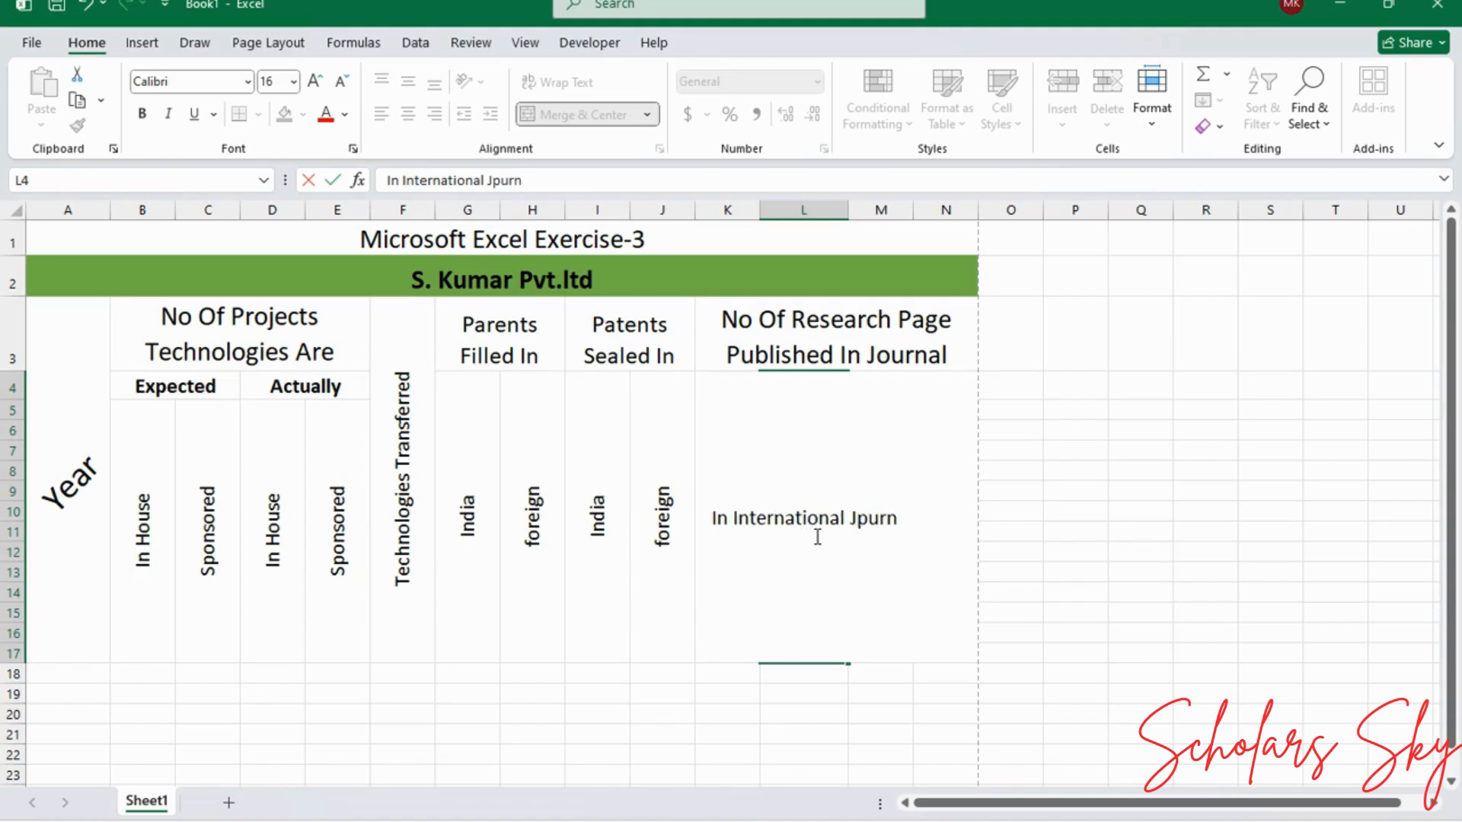
{"action": "key", "text": "BackSpace"}
{"action": "key", "text": "BackSpace"}
{"action": "key", "text": "BackSpace"}
{"action": "key", "text": "BackSpace"}
{"action": "key", "text": "BackSpace"}
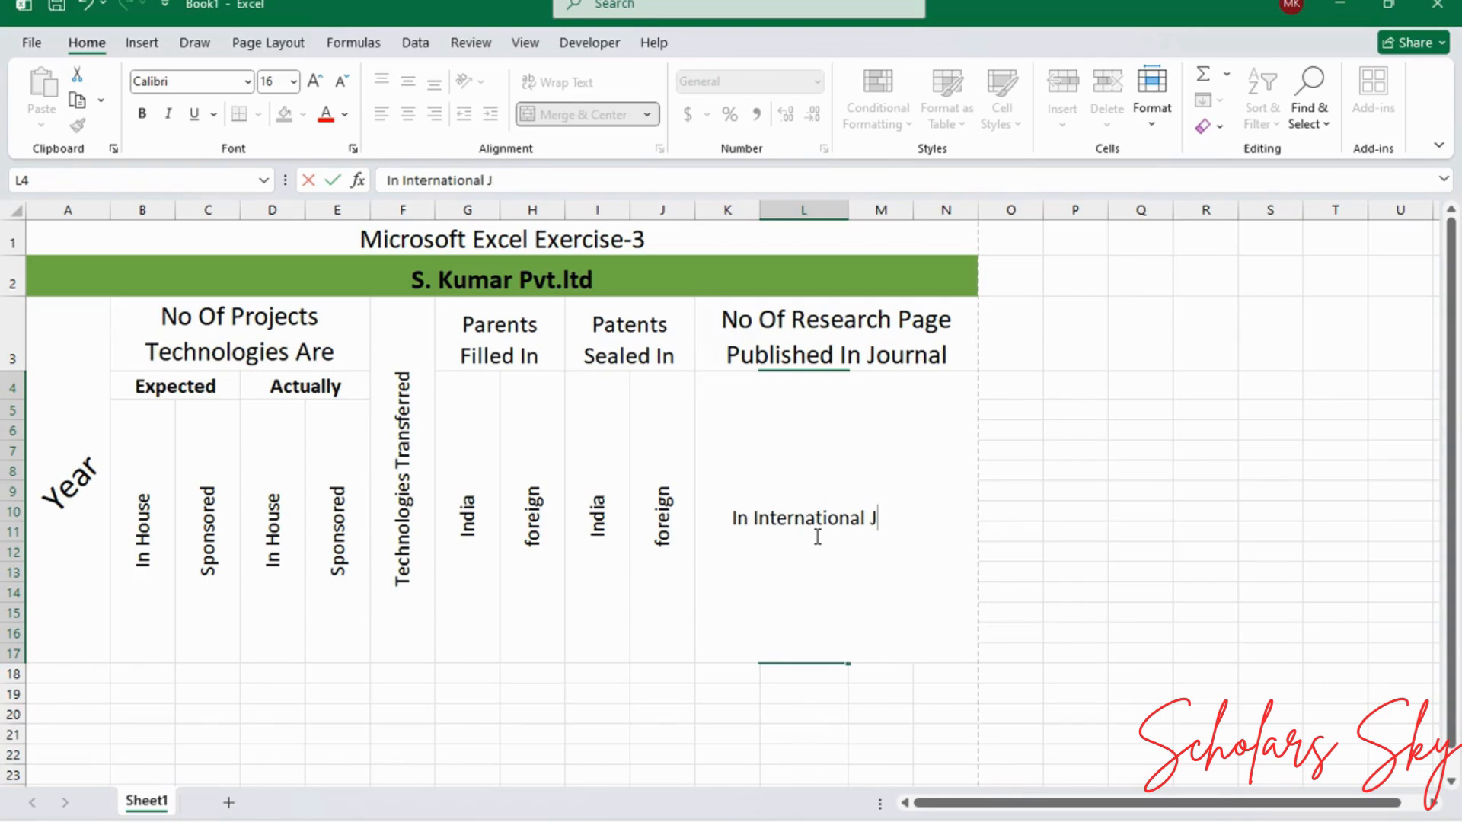
{"action": "type", "text": "ourn"}
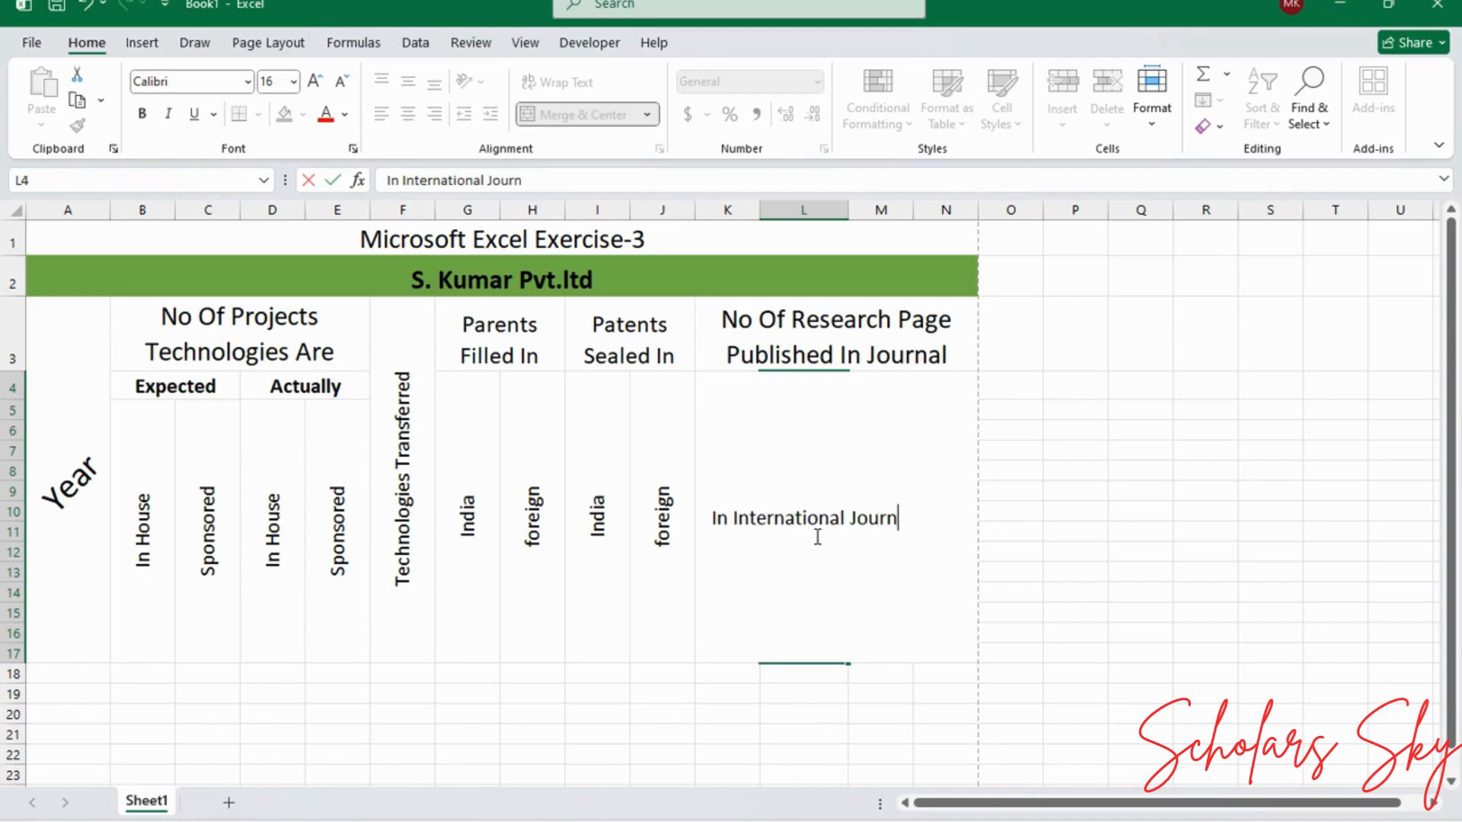
{"action": "type", "text": "al"}
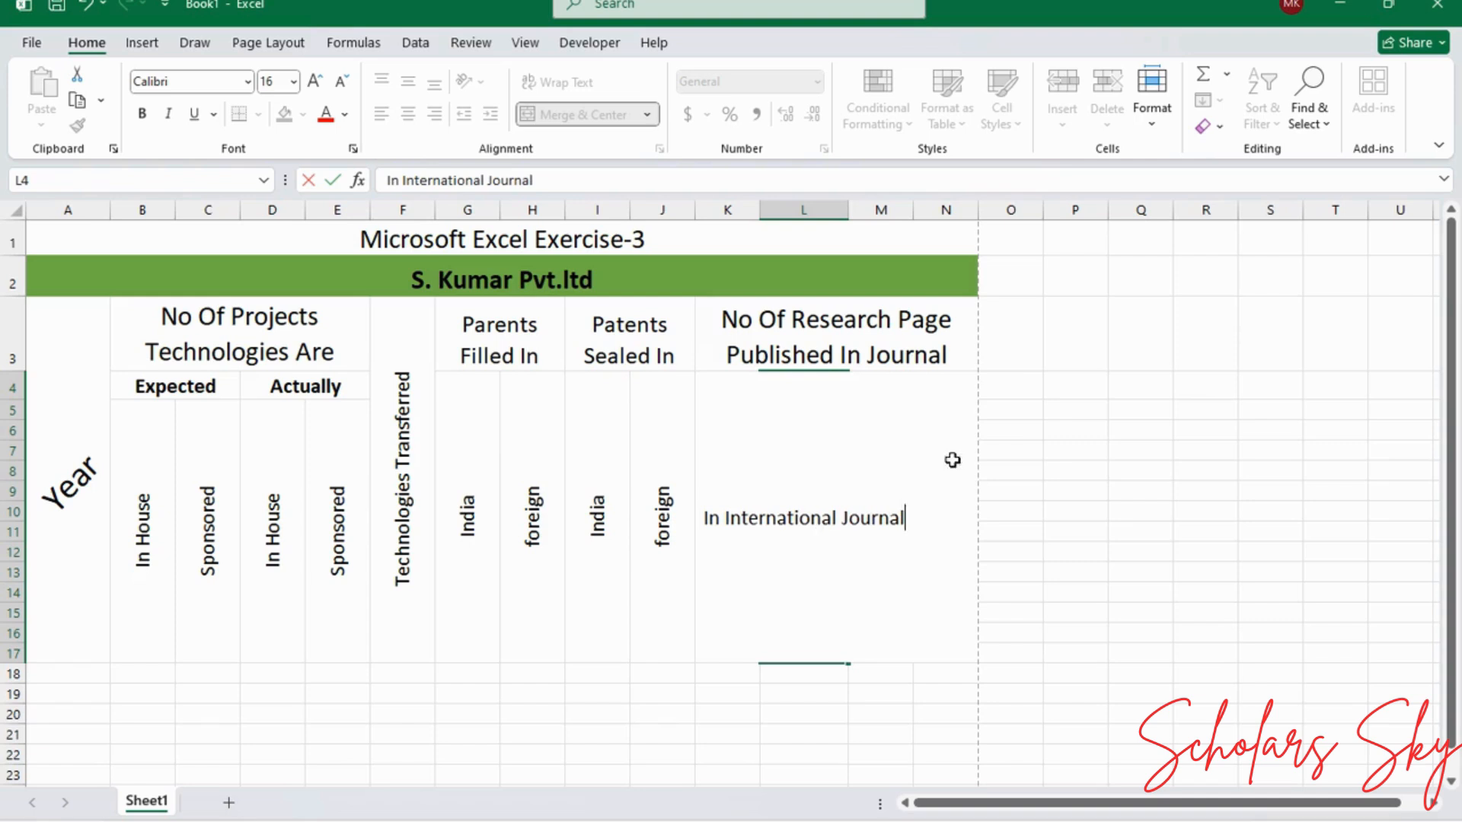
{"action": "left_click", "coordinate": [1005, 434]}
Step: Enlarge the "In International Journal" label in L4 to 24 pt and wrap its text within the cell
{"action": "left_click", "coordinate": [810, 436]}
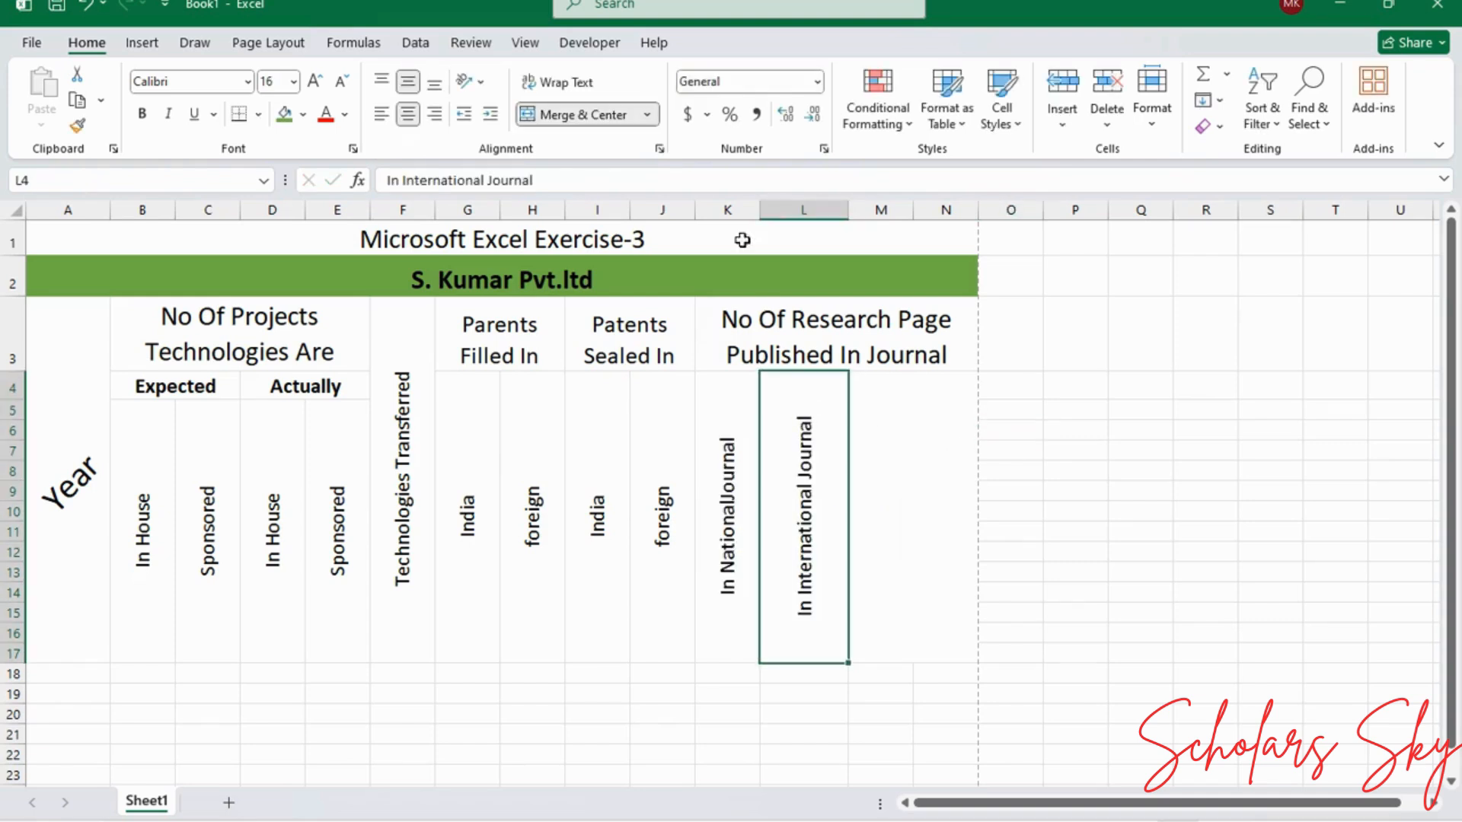
{"action": "left_click", "coordinate": [552, 84]}
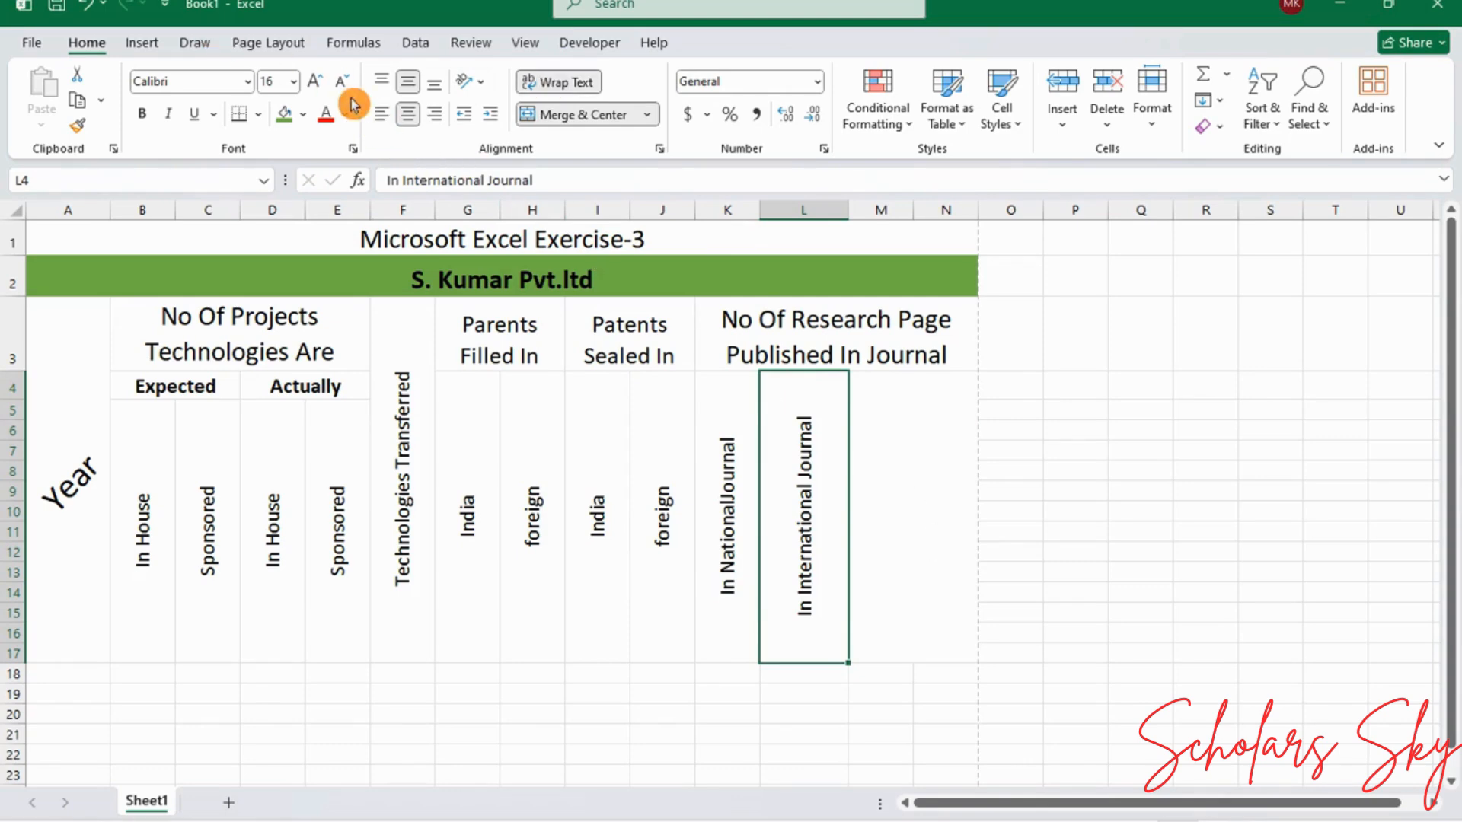
{"action": "left_click", "coordinate": [316, 84]}
{"action": "left_click", "coordinate": [316, 84]}
{"action": "left_click", "coordinate": [316, 86]}
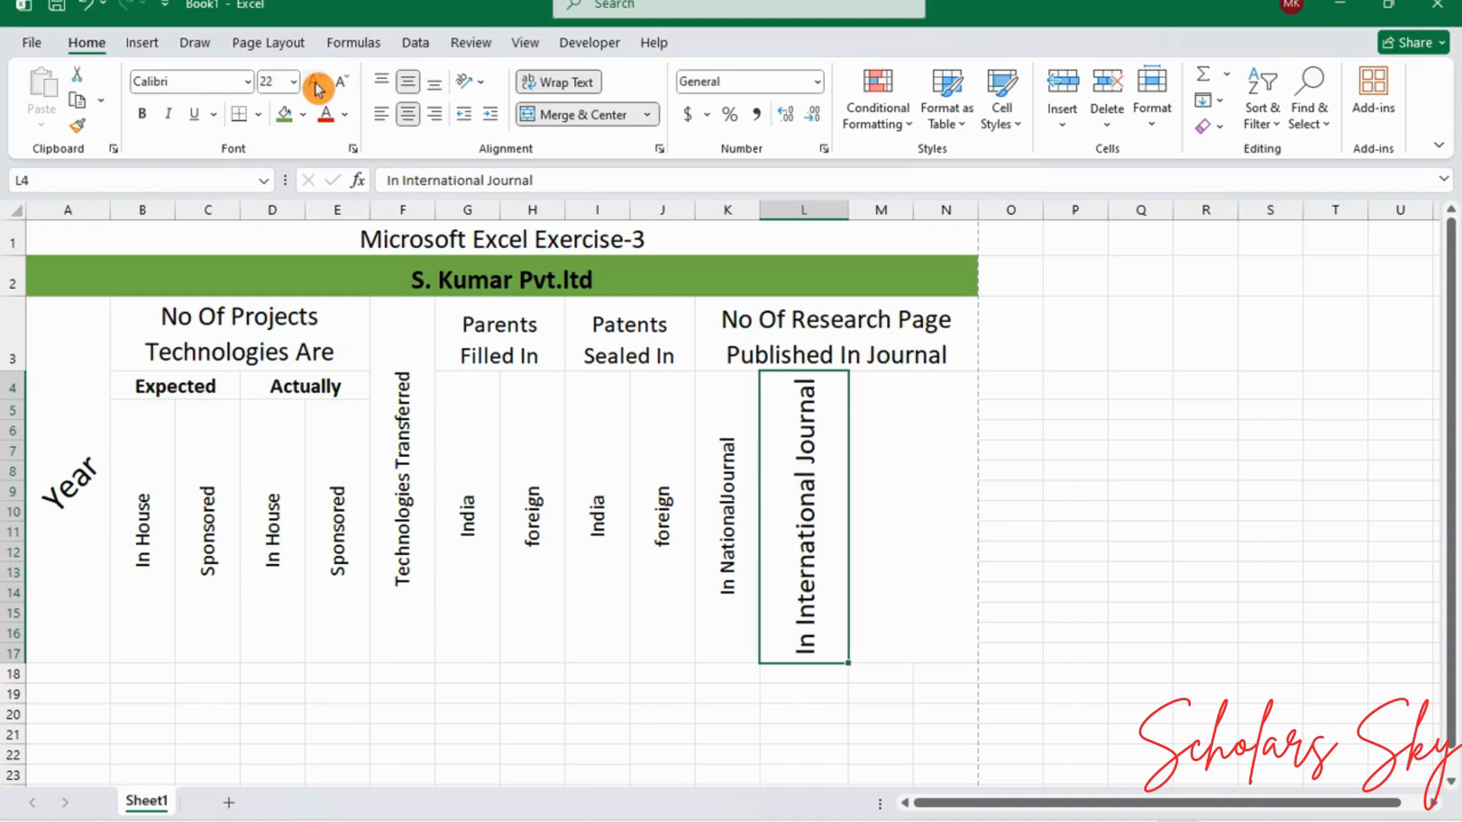
{"action": "left_click", "coordinate": [583, 82]}
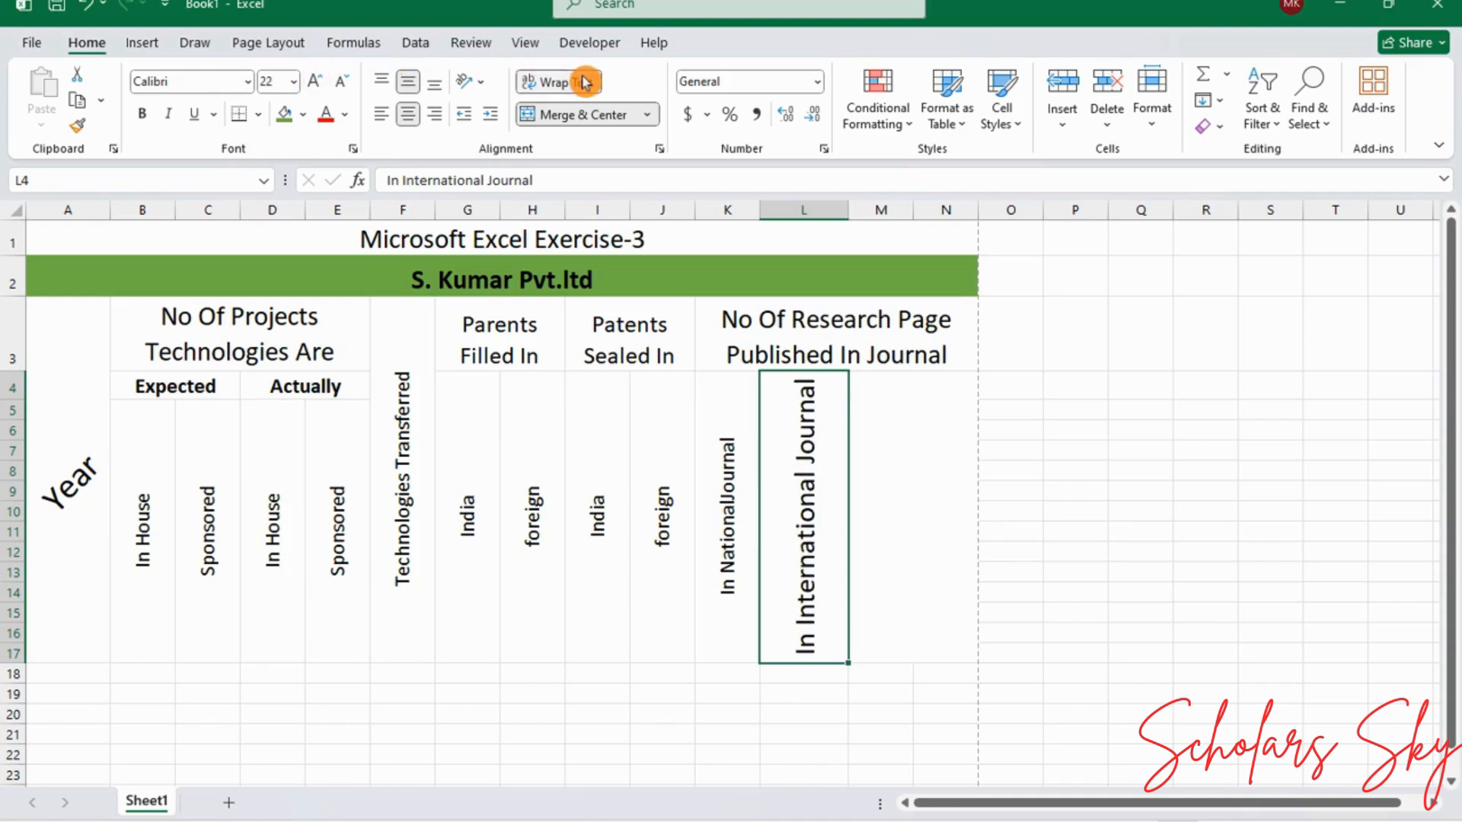
{"action": "left_click", "coordinate": [936, 480]}
{"action": "left_click", "coordinate": [824, 484]}
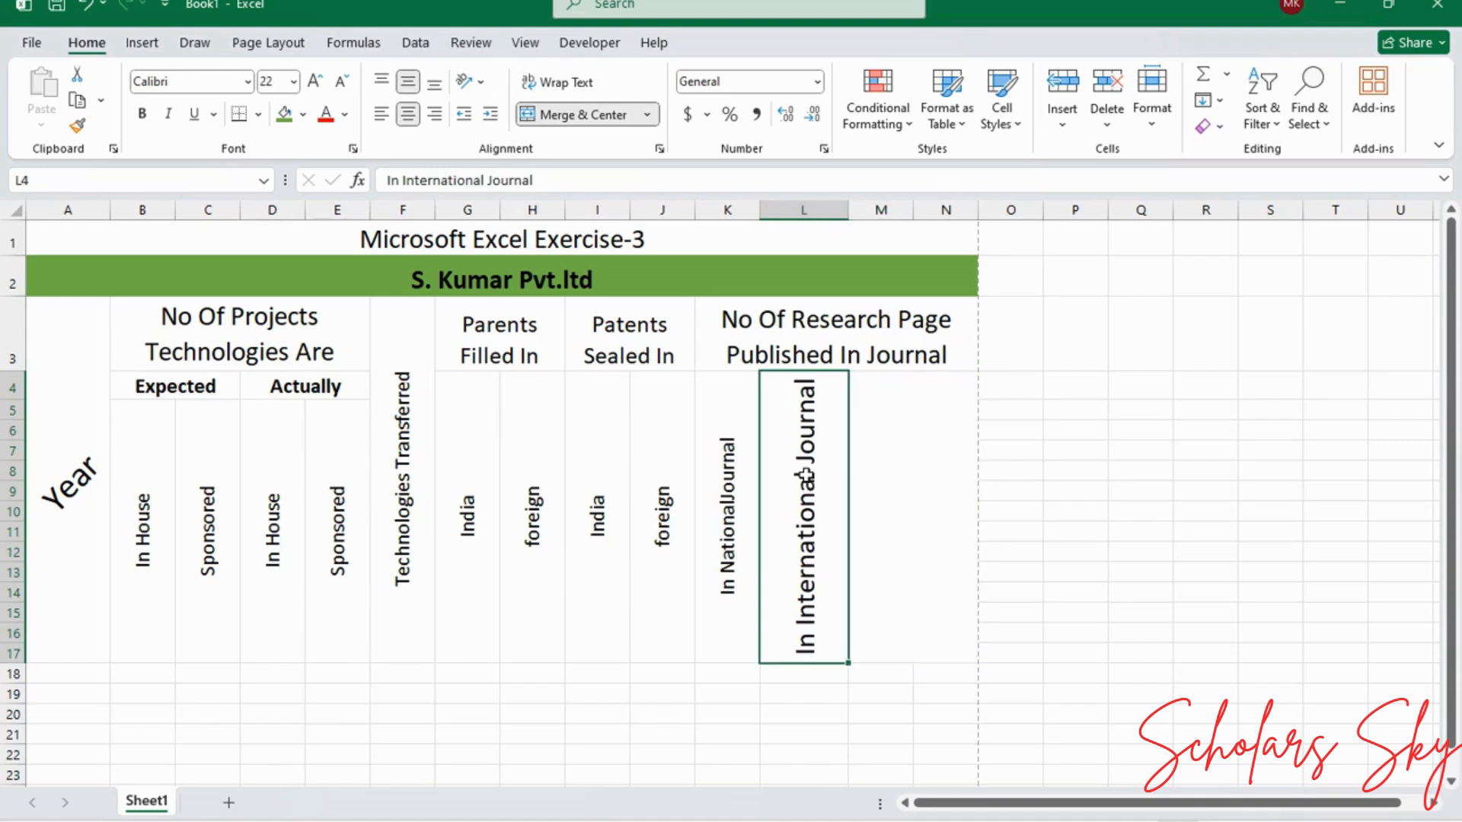
{"action": "left_click", "coordinate": [314, 80]}
{"action": "left_click", "coordinate": [563, 81]}
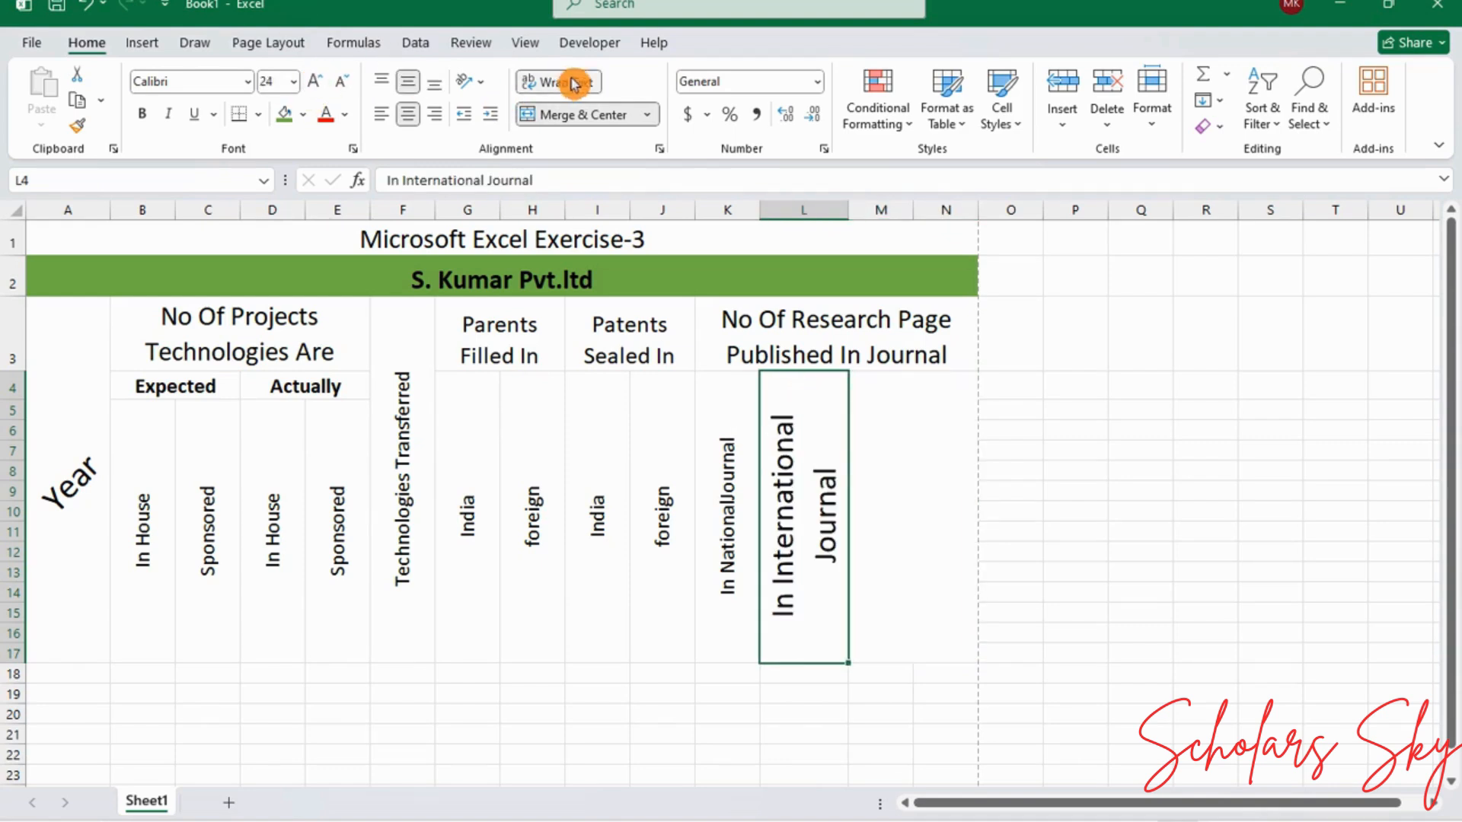
{"action": "left_click", "coordinate": [941, 488]}
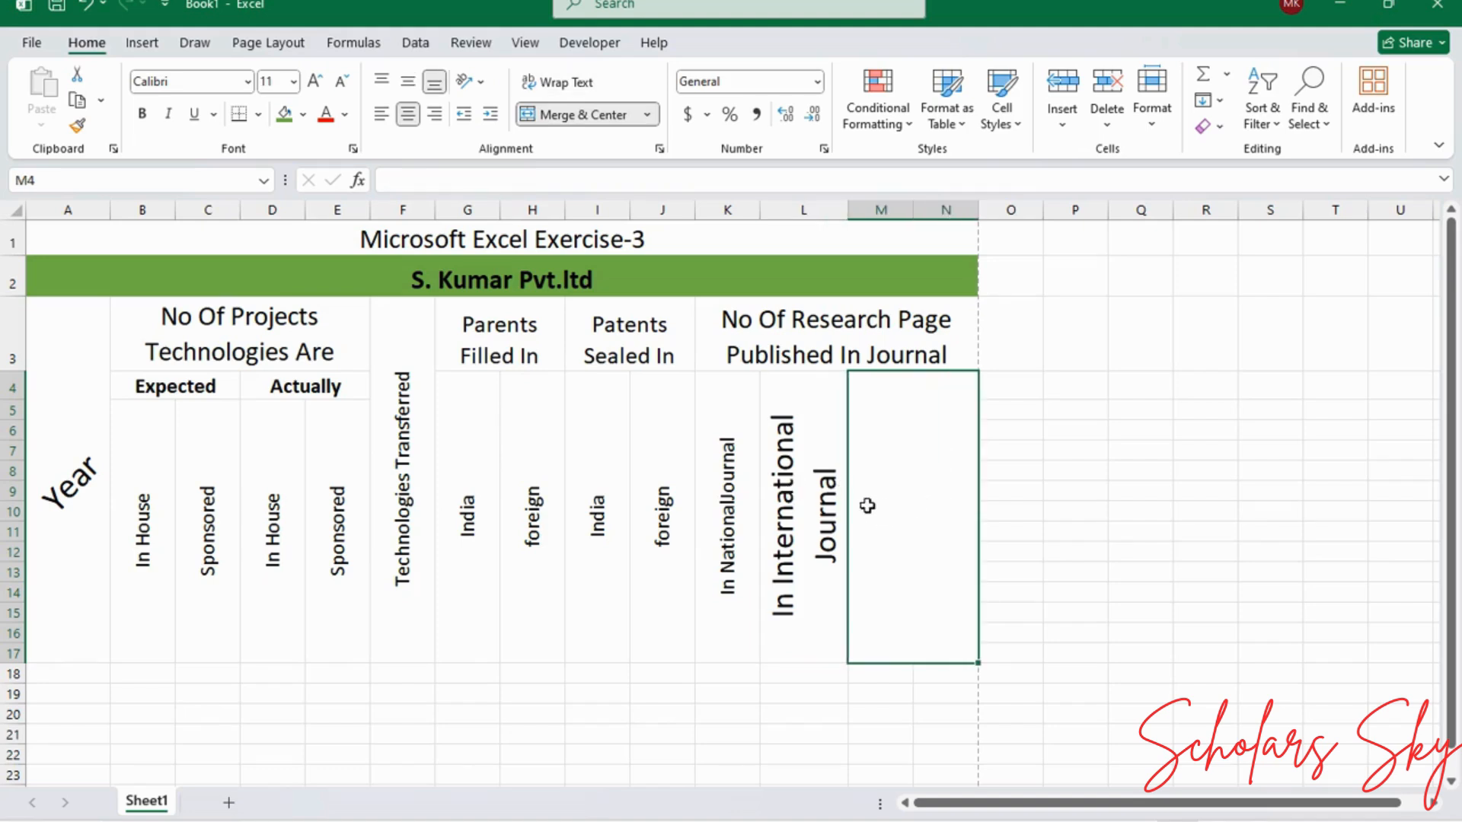
{"action": "left_click", "coordinate": [822, 482]}
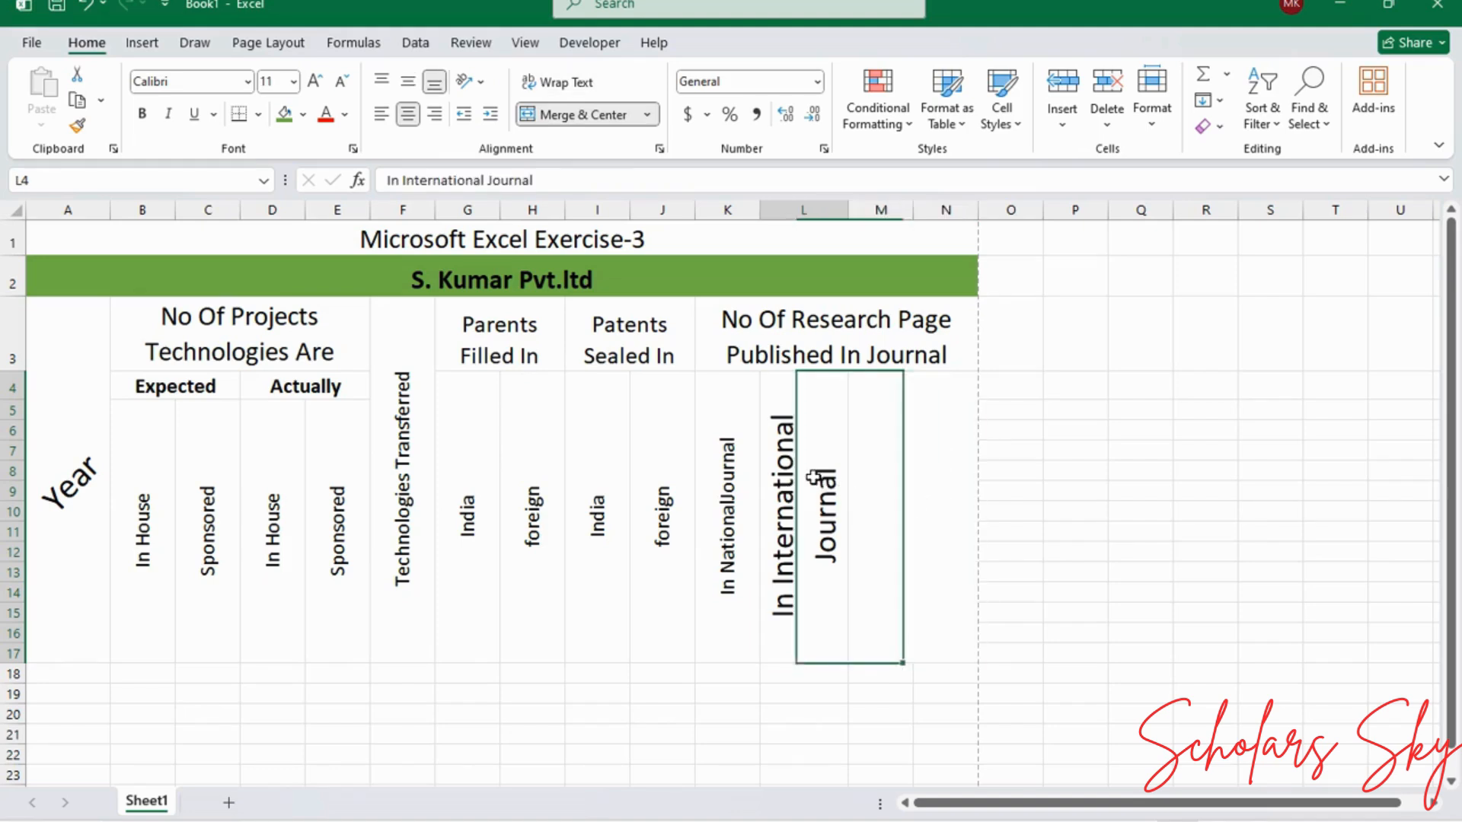
{"action": "left_click", "coordinate": [339, 85]}
{"action": "left_click", "coordinate": [316, 83]}
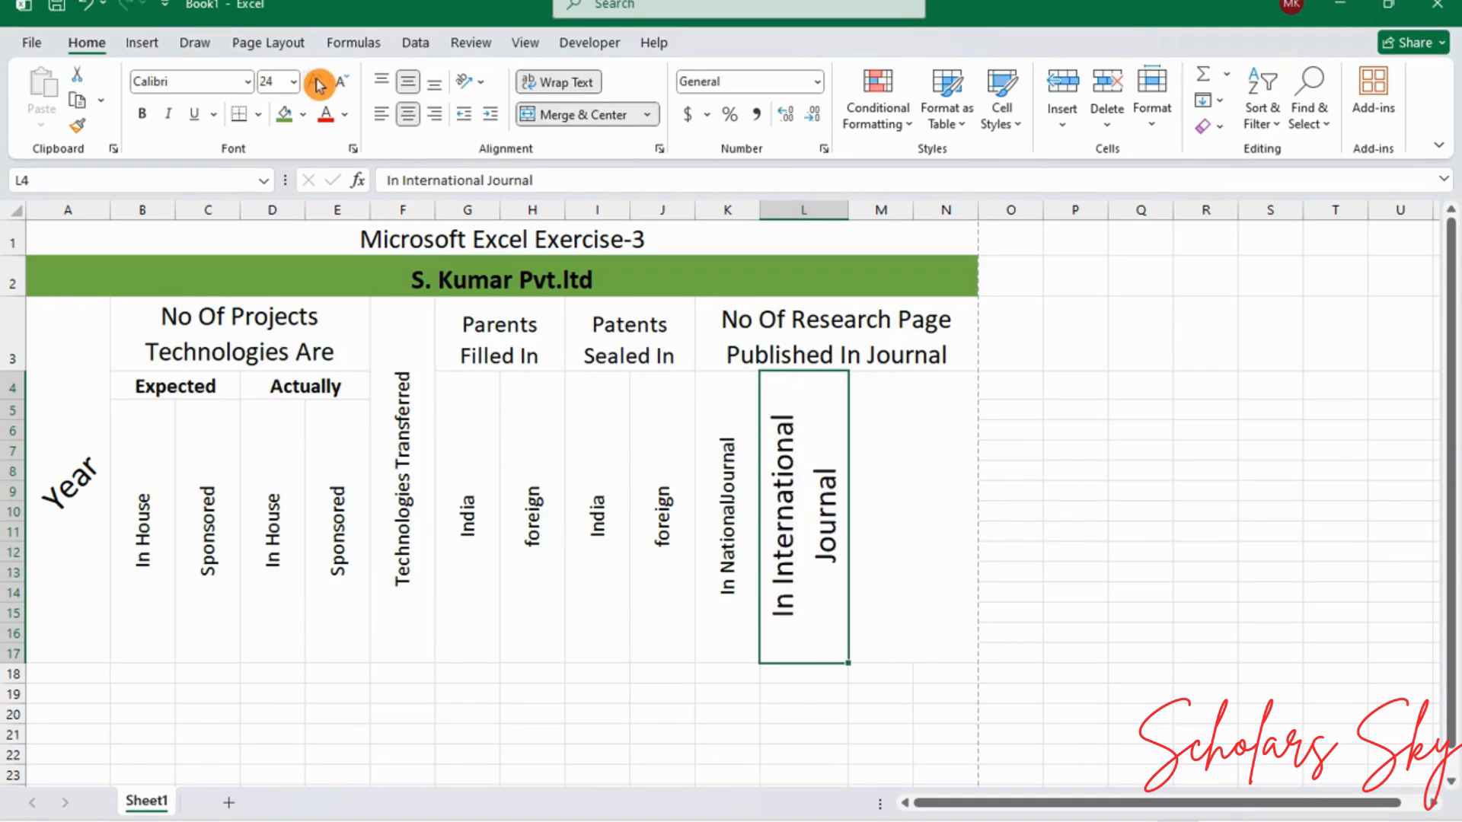
Step: Enter the label "Having No Impact Factor" in the tall merged cell M4 under the research journal heading
{"action": "left_click", "coordinate": [942, 511]}
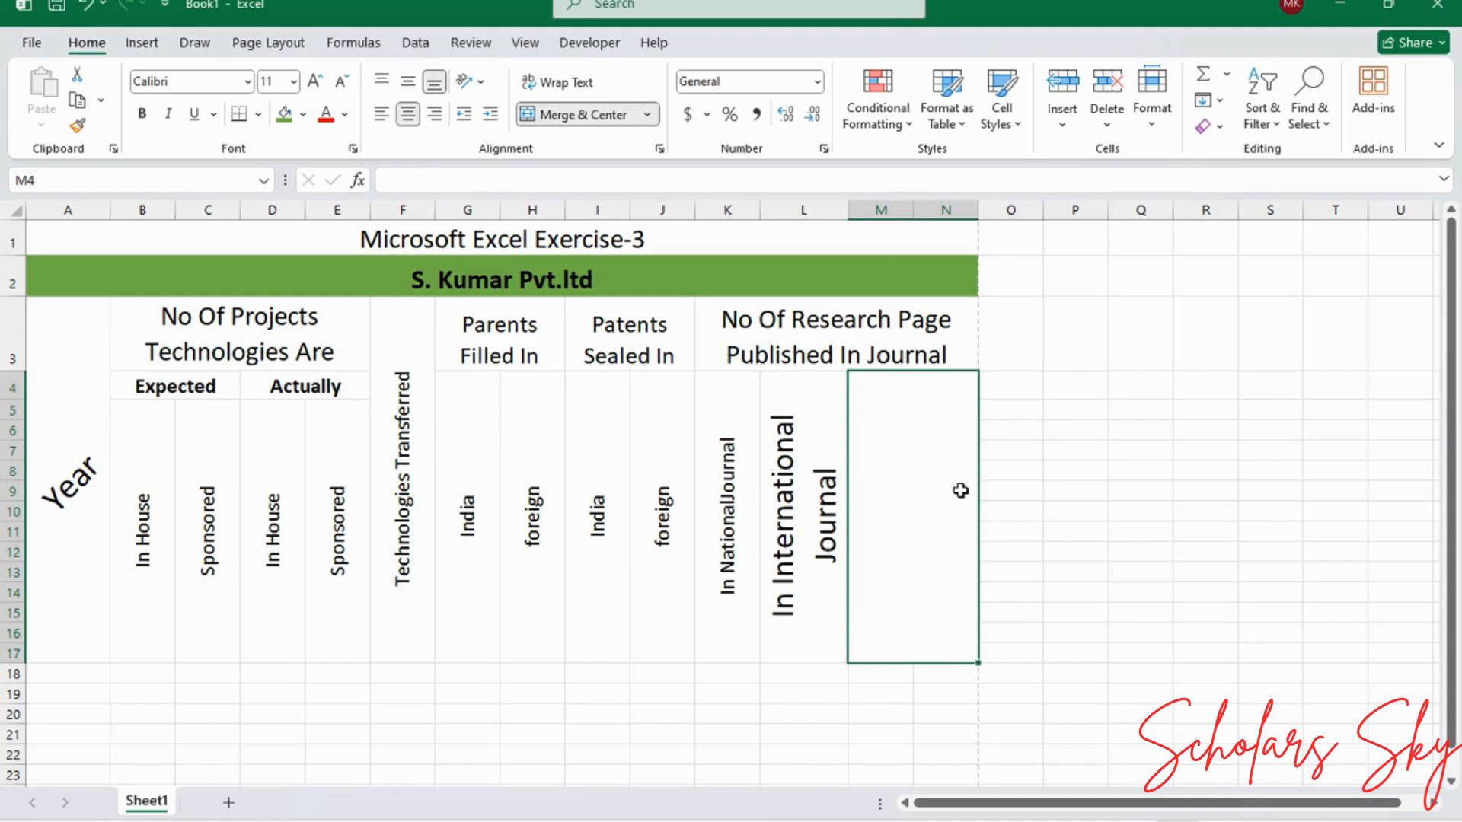
{"action": "type", "text": "h"}
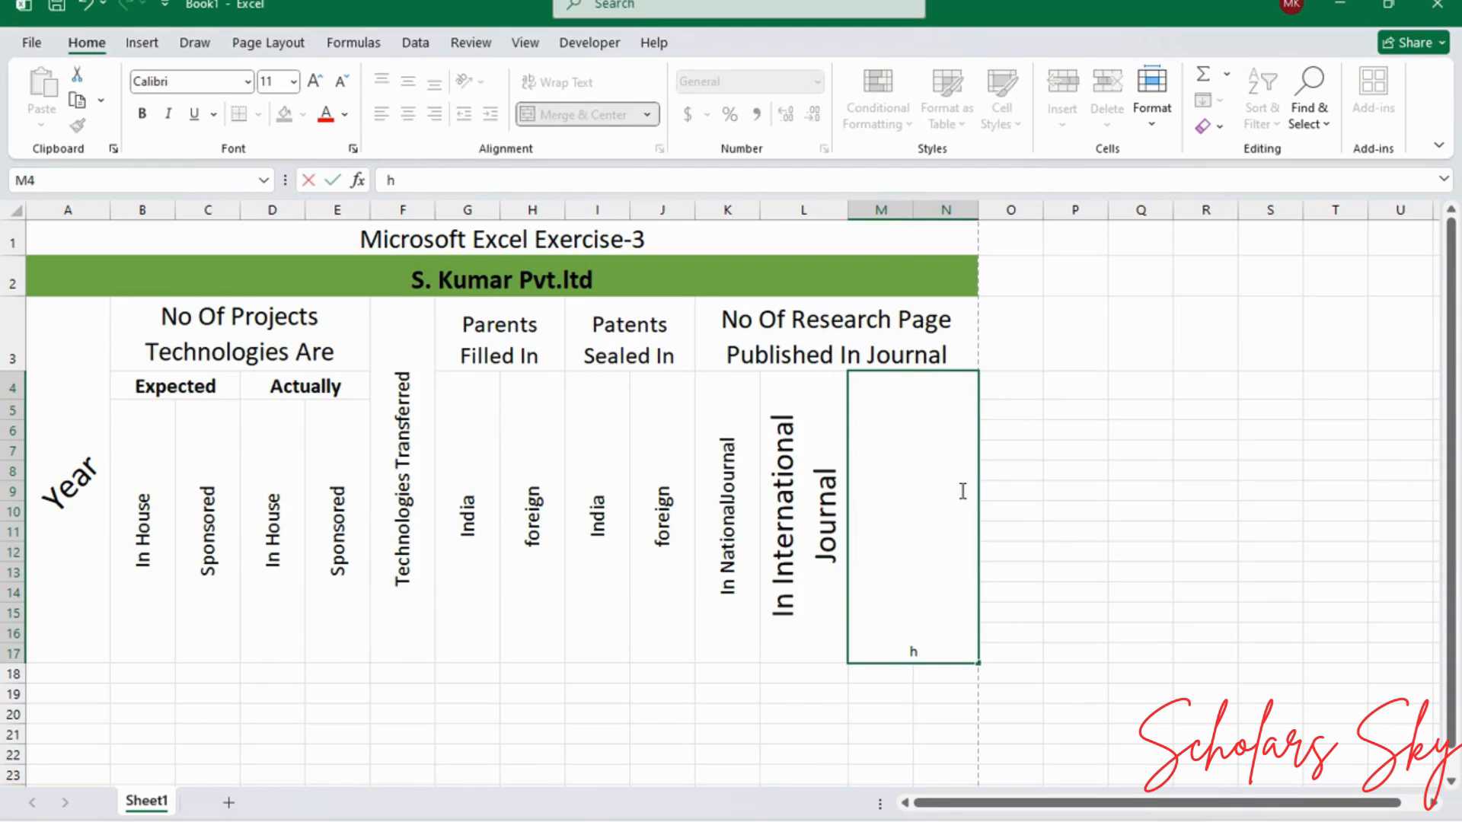
{"action": "right_click", "coordinate": [963, 495]}
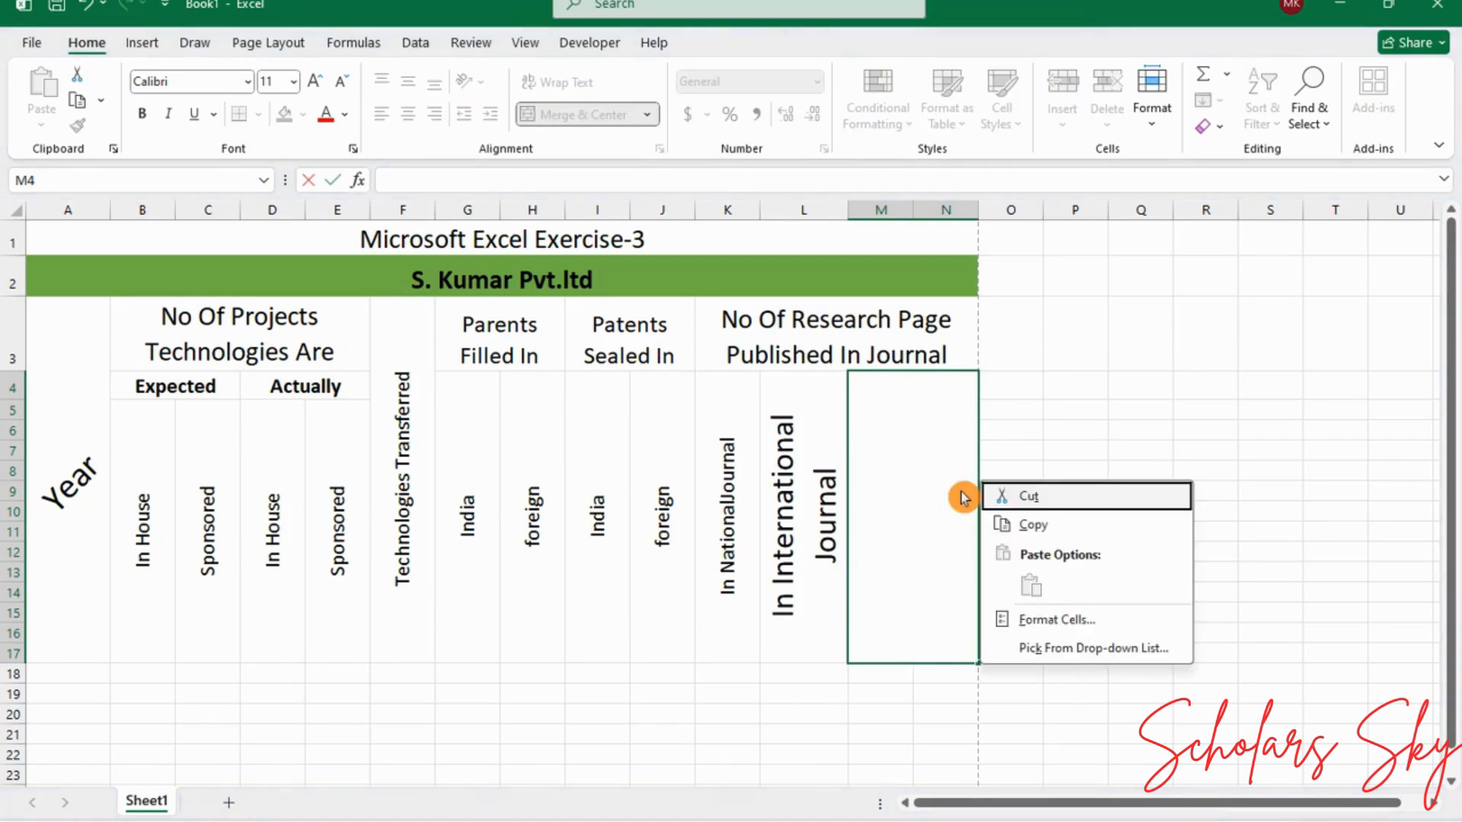
{"action": "left_click", "coordinate": [1026, 444]}
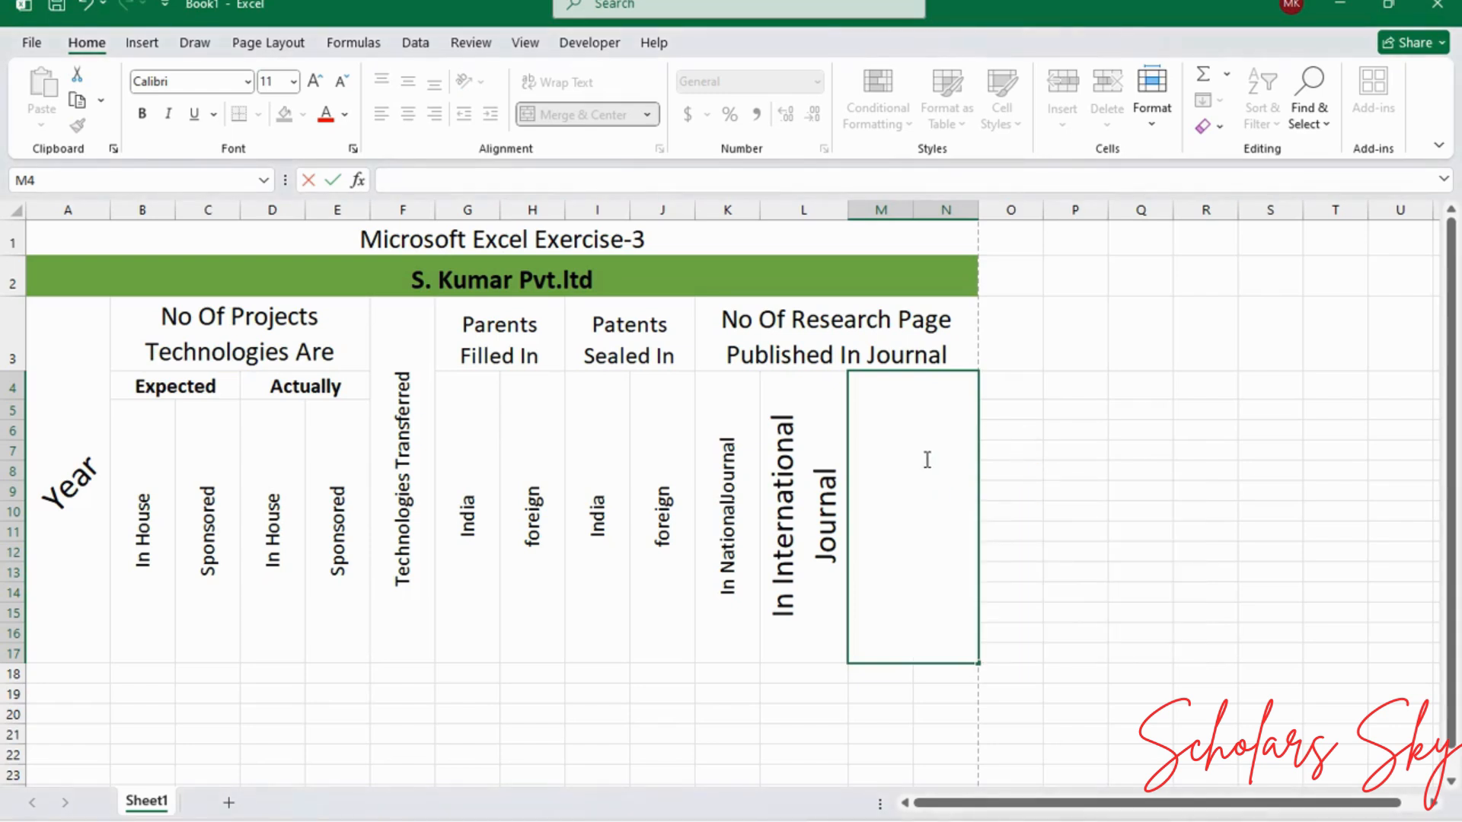
{"action": "type", "text": "aving No I"}
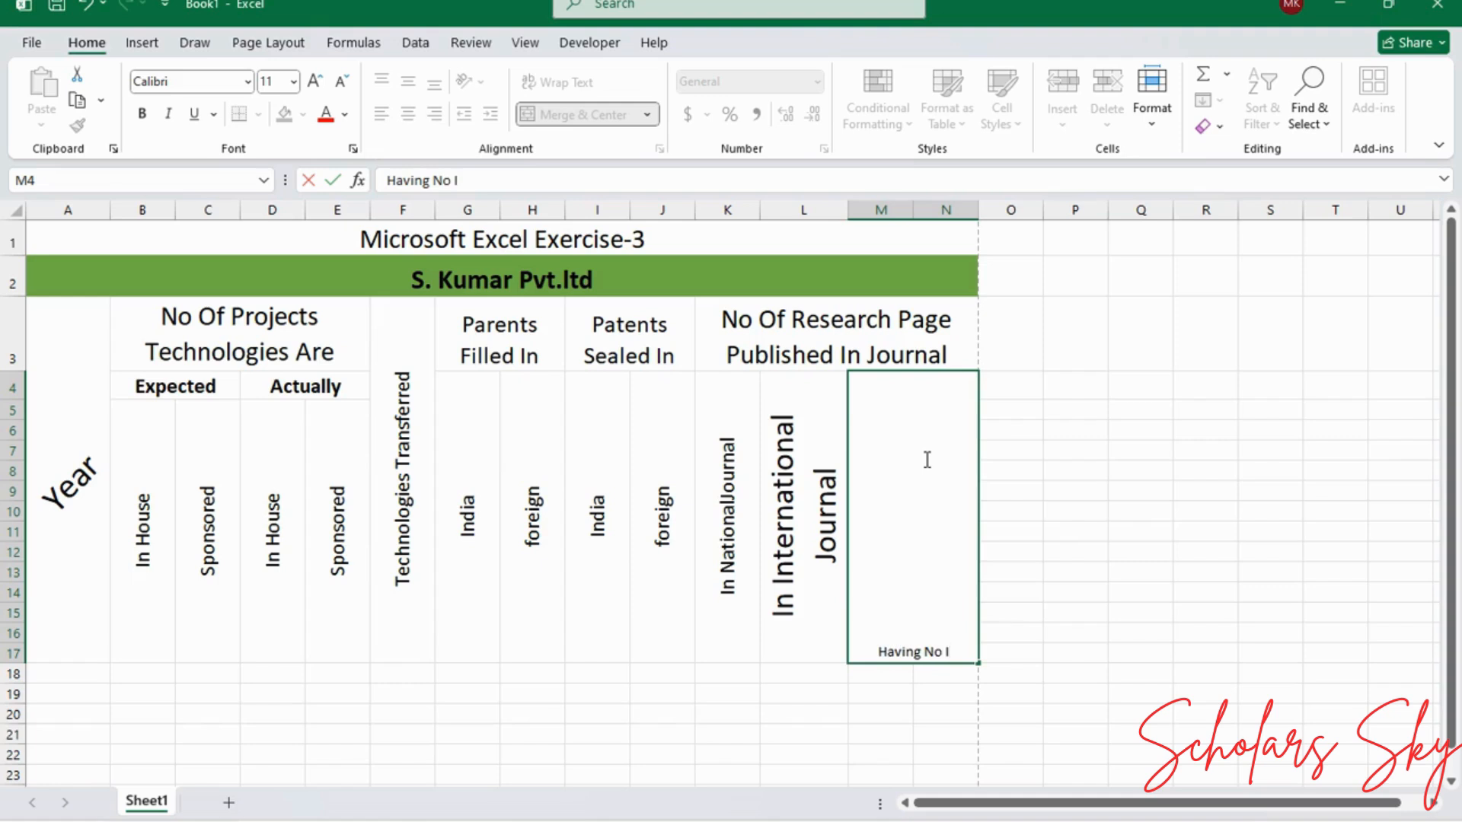
{"action": "type", "text": "mpact"}
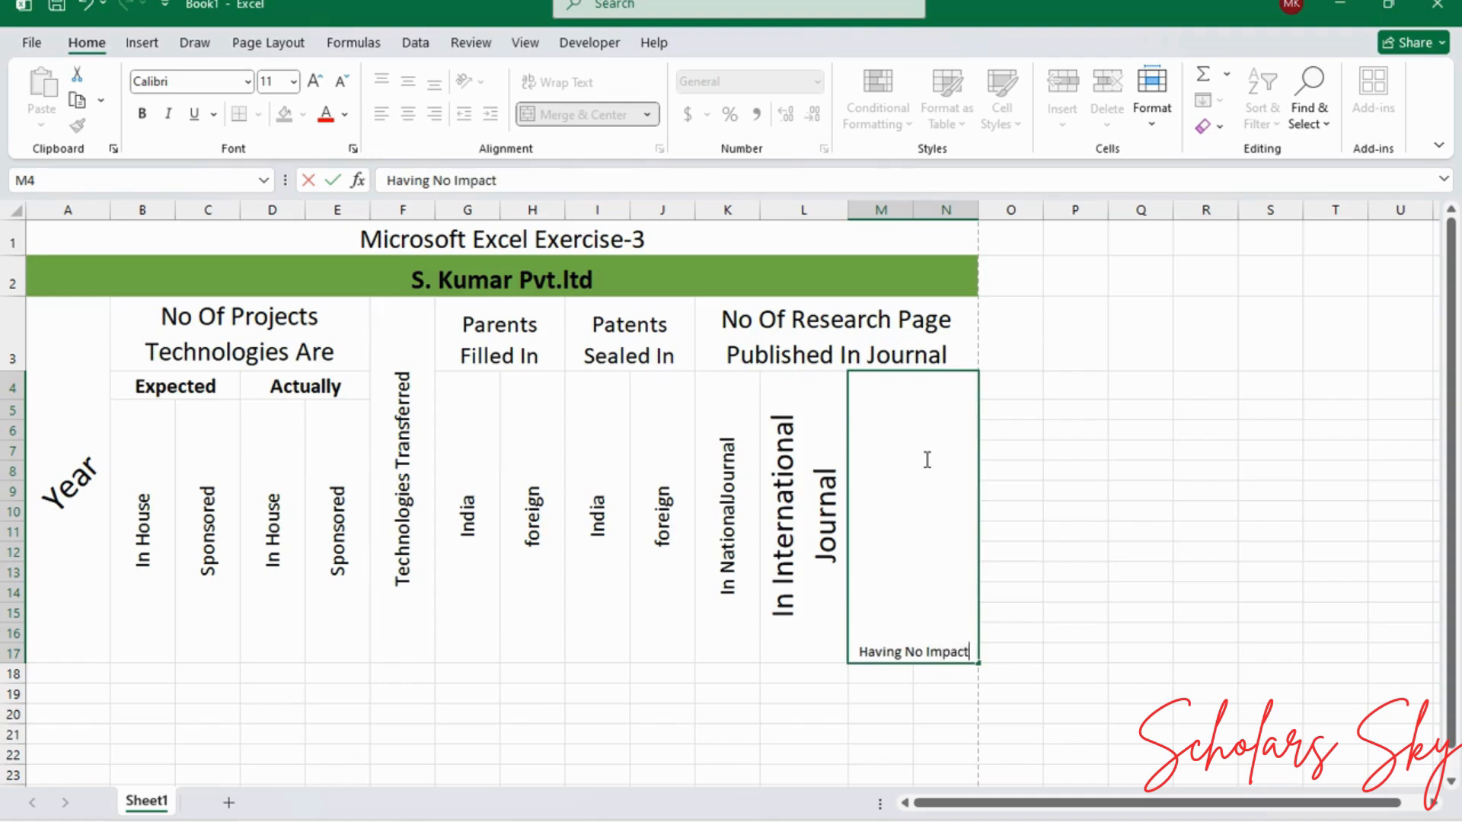
{"action": "type", "text": " F"}
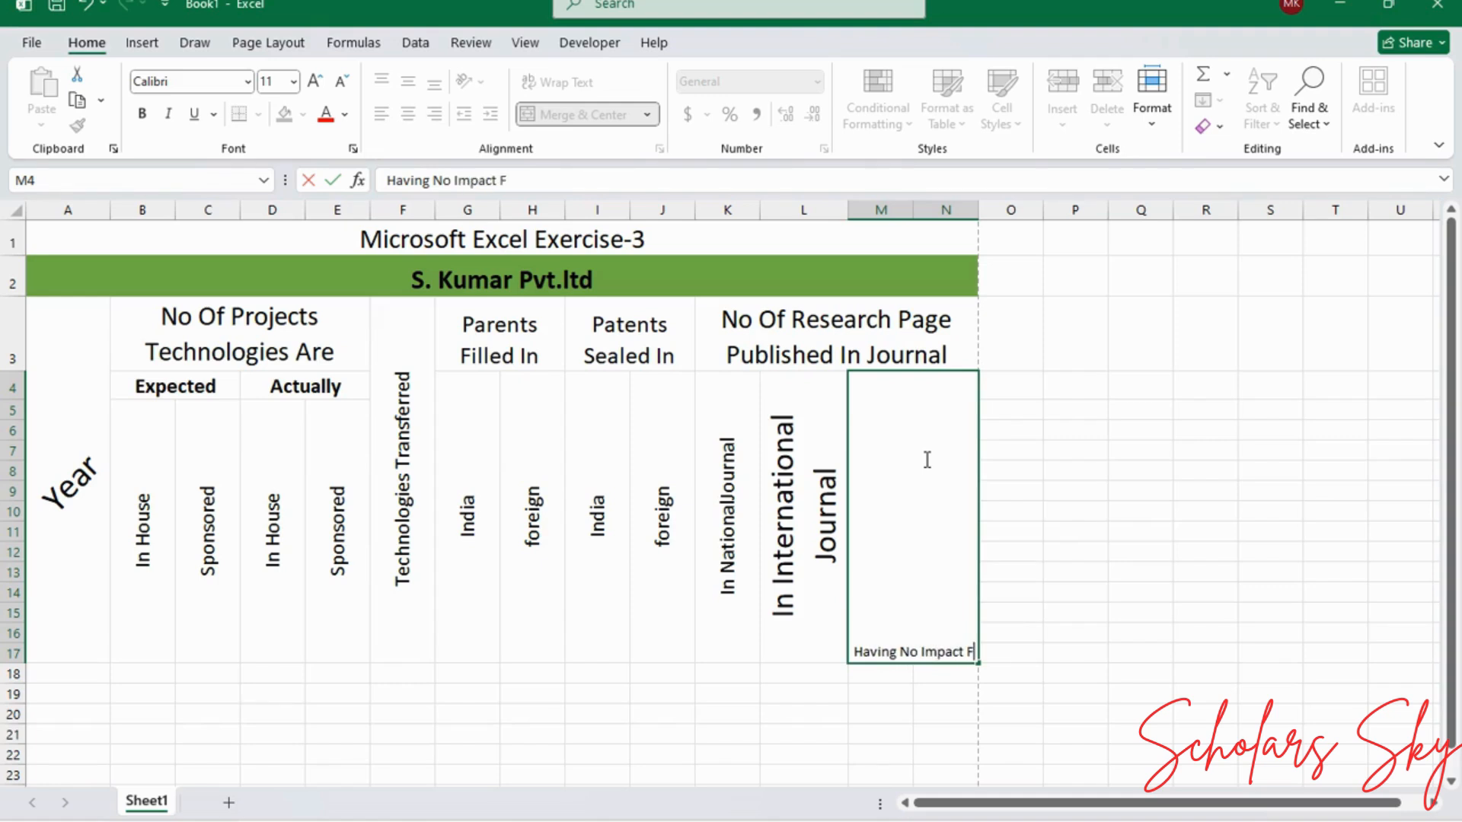
{"action": "type", "text": "actor"}
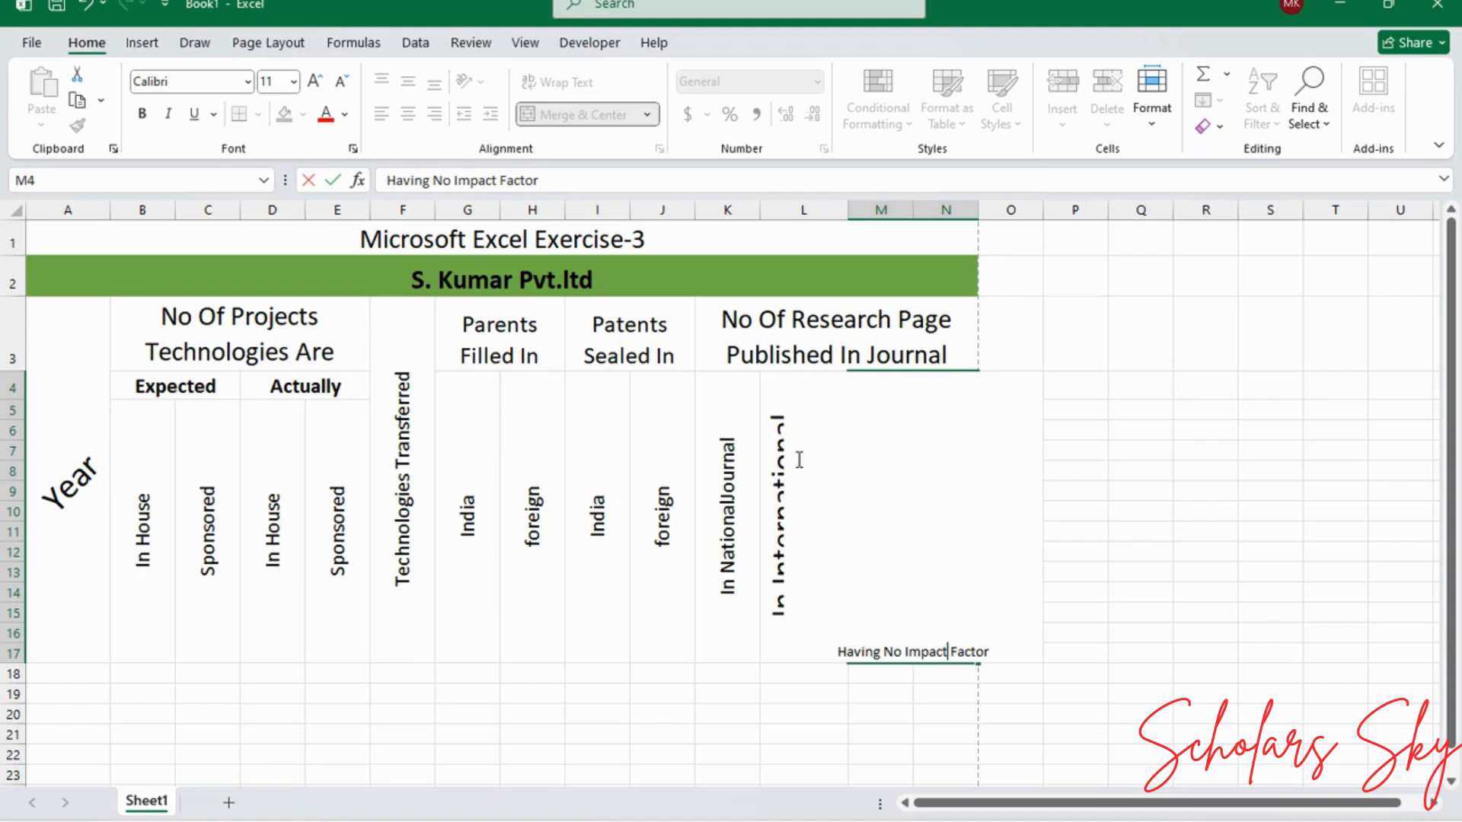
{"action": "left_click", "coordinate": [825, 450]}
{"action": "left_click", "coordinate": [854, 451]}
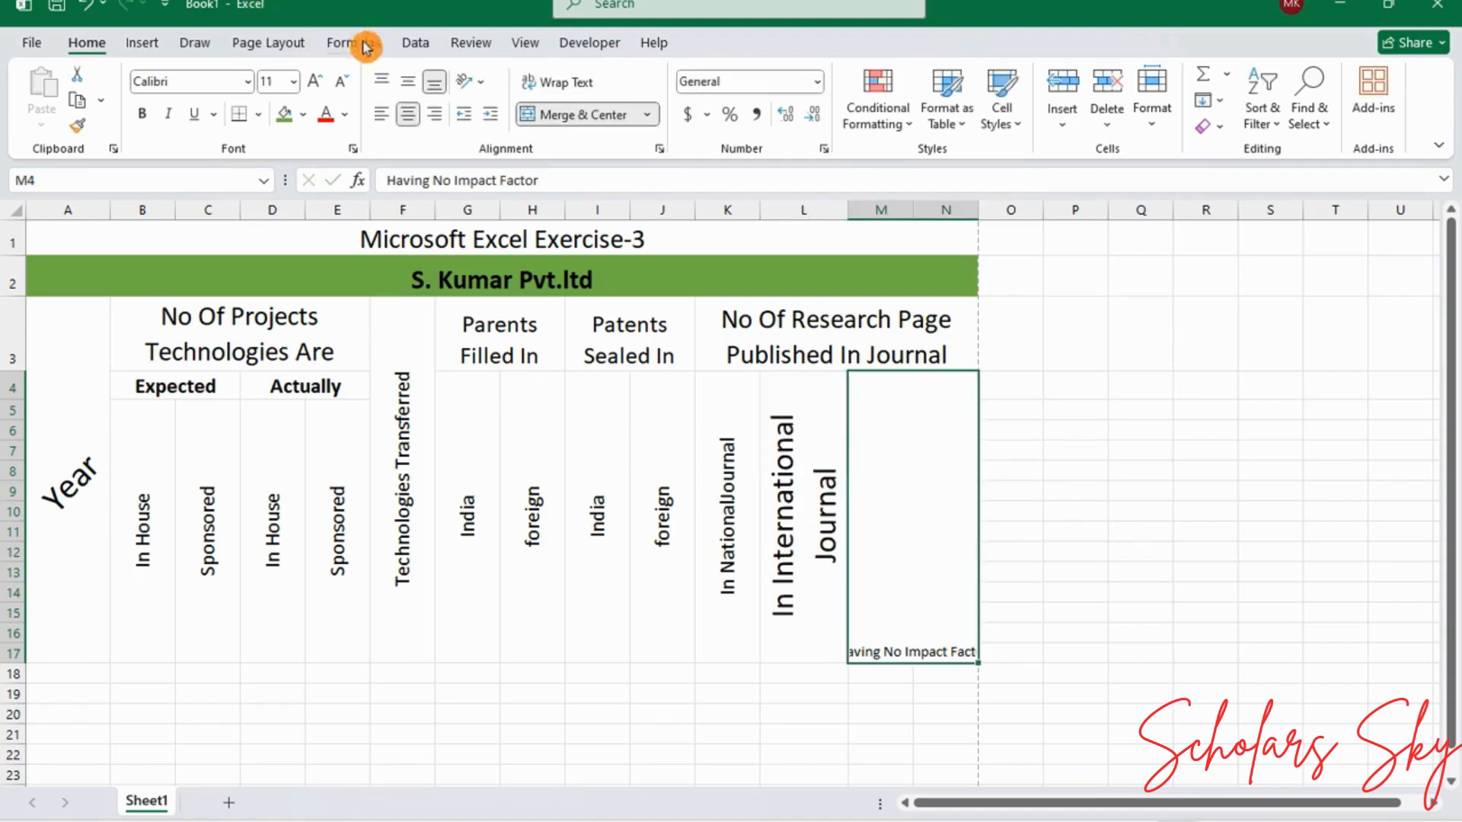
Step: Rotate the "Having No Impact Factor" label in M4 to read upward and centre it vertically in the cell
{"action": "left_click", "coordinate": [470, 81]}
{"action": "left_click", "coordinate": [525, 196]}
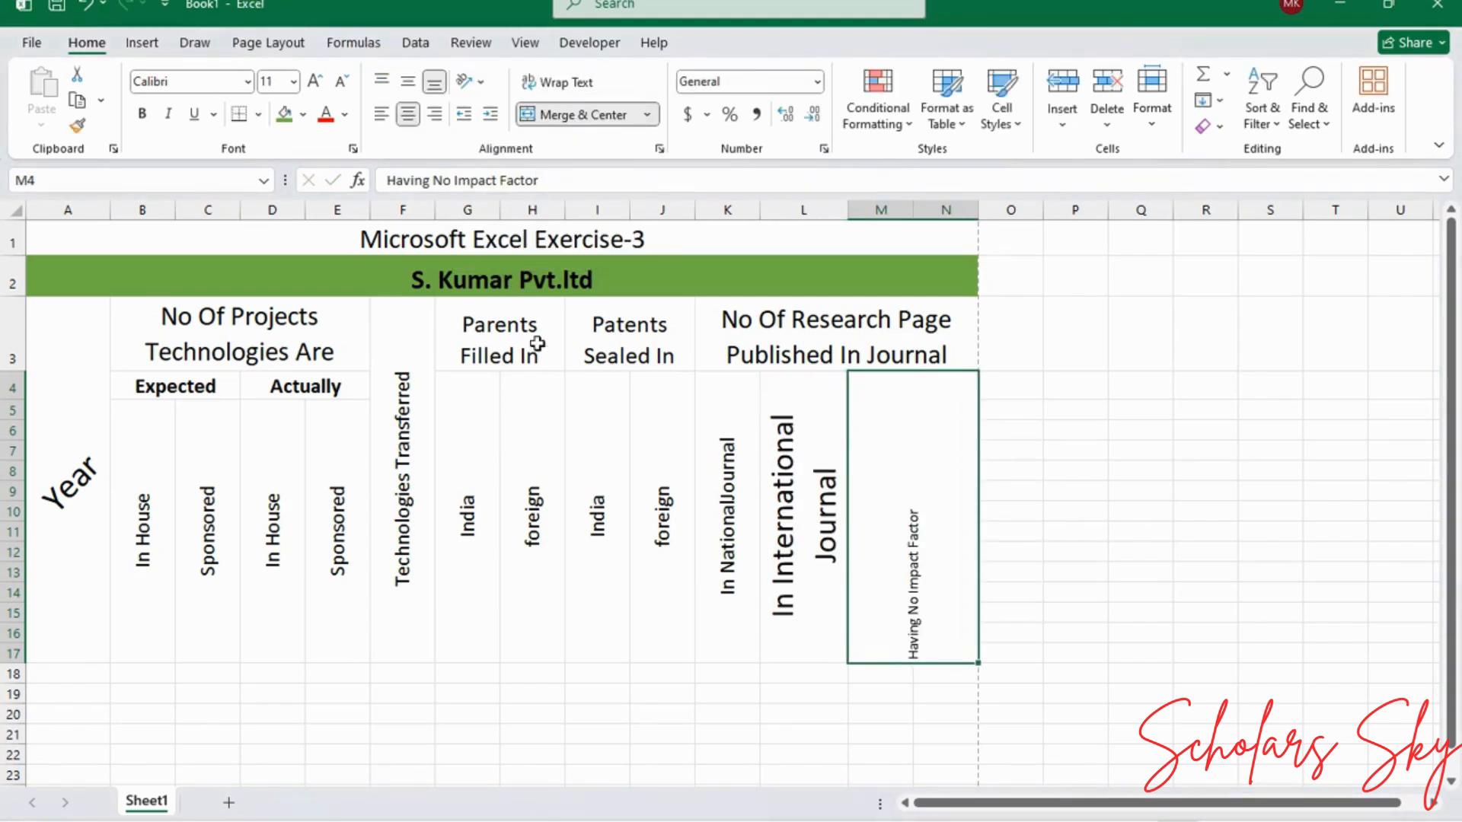
{"action": "left_click", "coordinate": [407, 84]}
Step: Enlarge the "Having No Impact Factor" label in M4 to 26 pt and wrap its text within the cell
{"action": "left_click", "coordinate": [313, 85]}
{"action": "left_click", "coordinate": [313, 85]}
{"action": "left_click", "coordinate": [313, 85]}
{"action": "left_click", "coordinate": [313, 85]}
{"action": "left_click", "coordinate": [312, 85]}
{"action": "left_click", "coordinate": [313, 85]}
{"action": "left_click", "coordinate": [313, 85]}
{"action": "left_click", "coordinate": [313, 85]}
{"action": "left_click", "coordinate": [563, 82]}
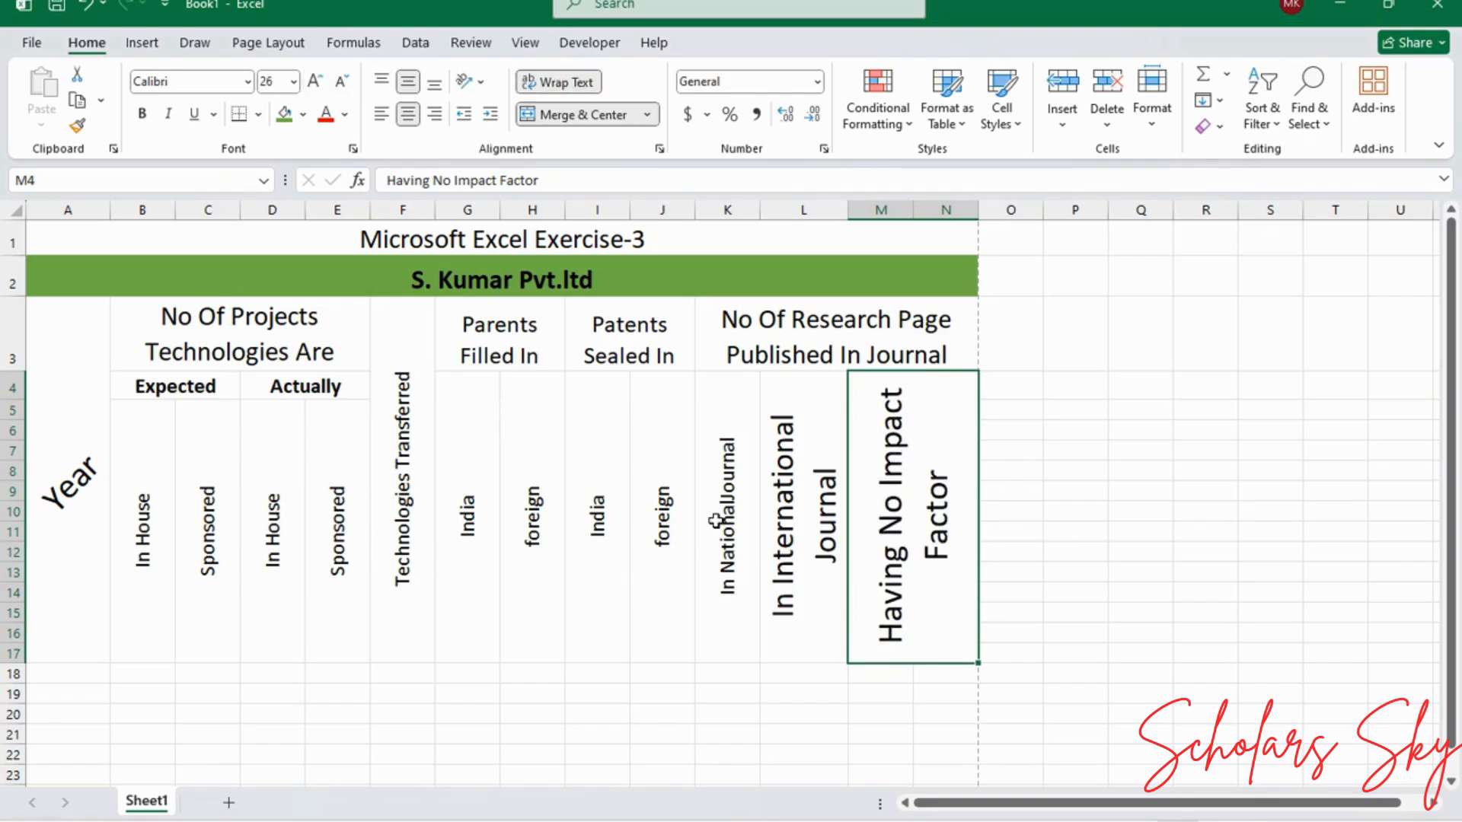
Step: Reduce the "Having No Impact Factor" label in M4 to 22 pt so it stays wrapped on two lines
{"action": "left_click", "coordinate": [1072, 457]}
{"action": "left_click", "coordinate": [914, 479]}
{"action": "left_click", "coordinate": [341, 81]}
{"action": "left_click", "coordinate": [341, 80]}
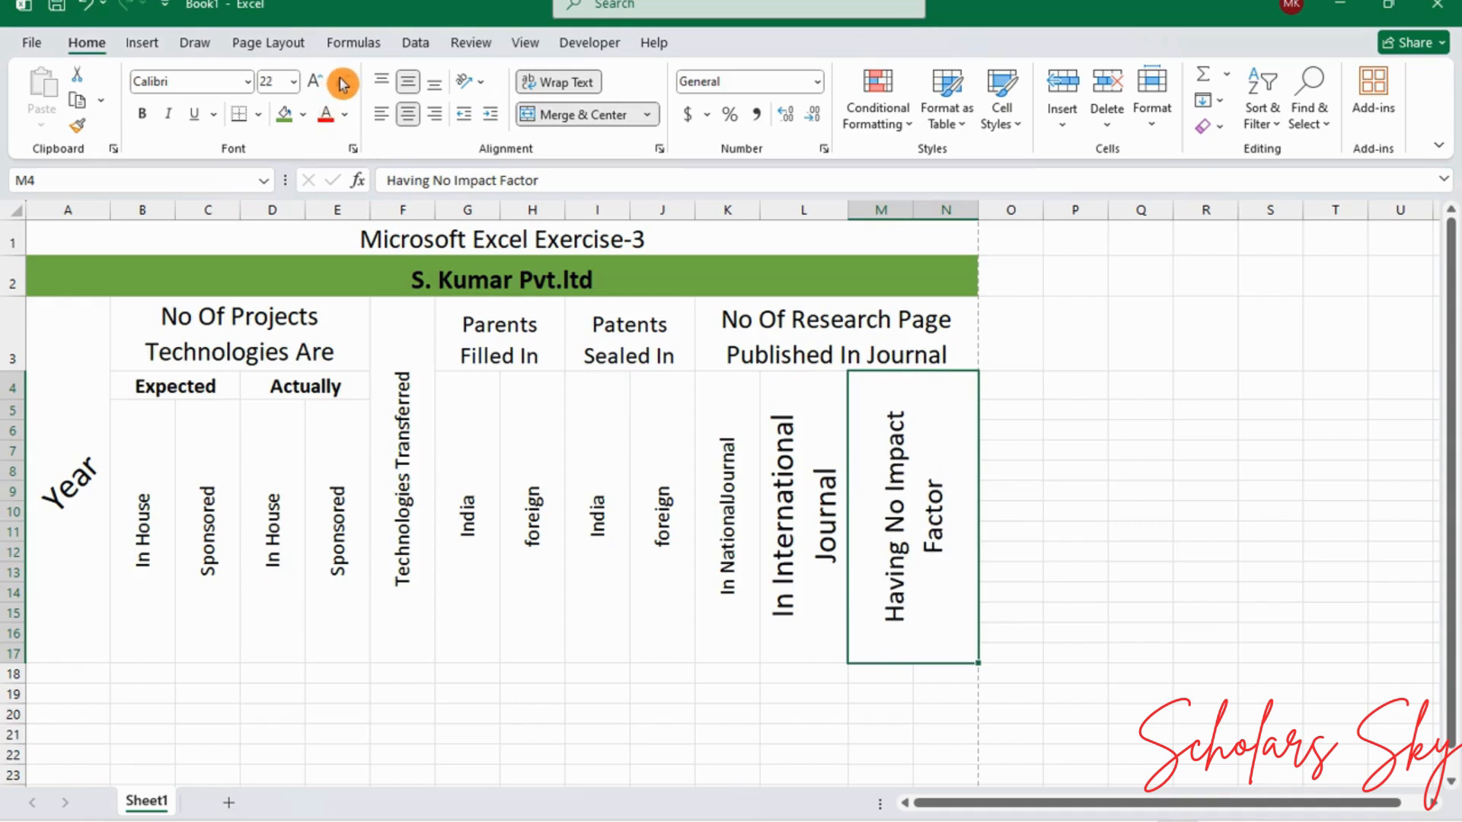
{"action": "left_click", "coordinate": [340, 81]}
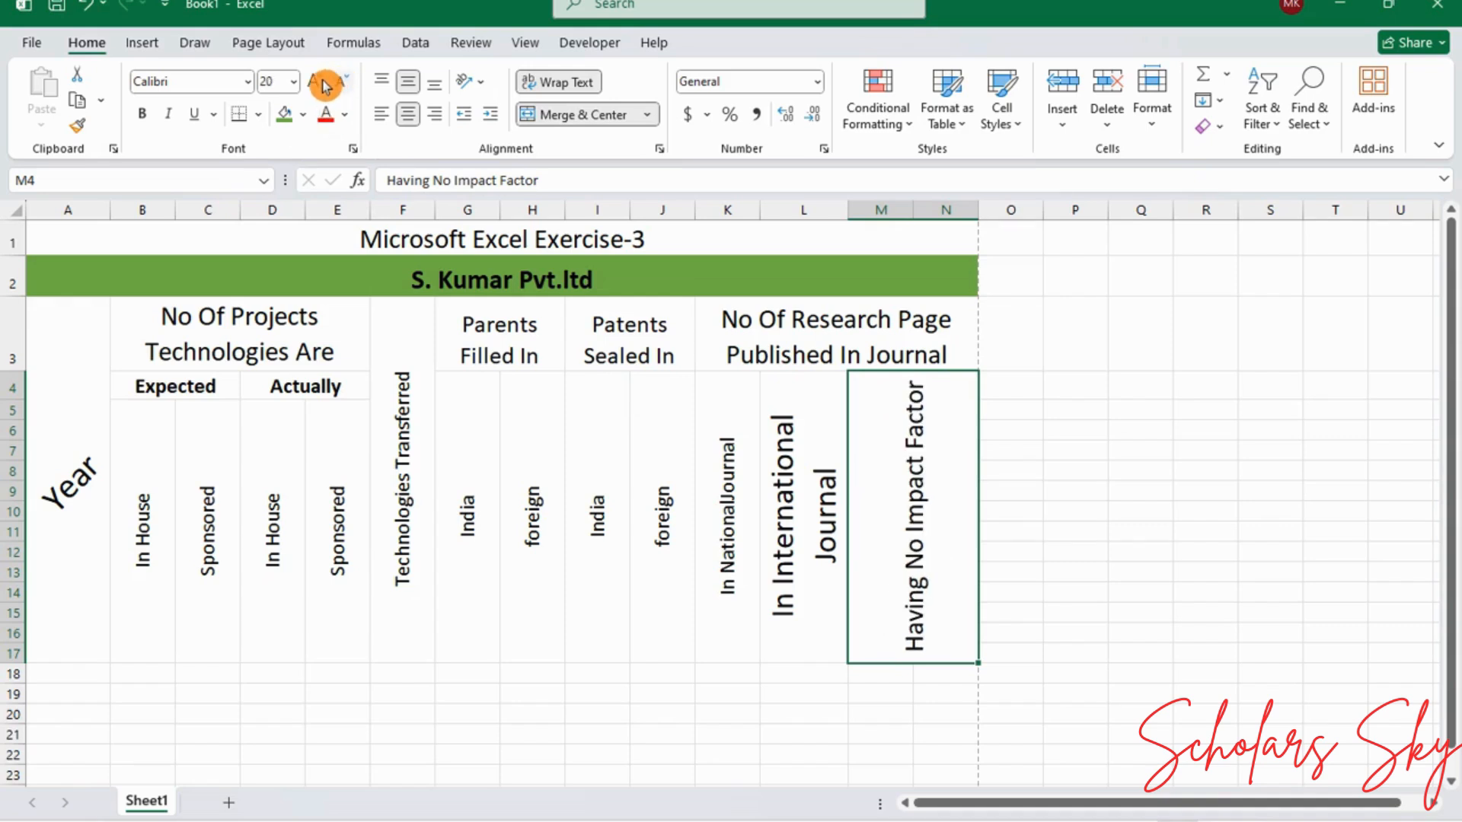
{"action": "left_click", "coordinate": [317, 81]}
Step: Try the "In International Journal" label in L4 at 22 pt and restore it to 24 pt
{"action": "left_click", "coordinate": [762, 519]}
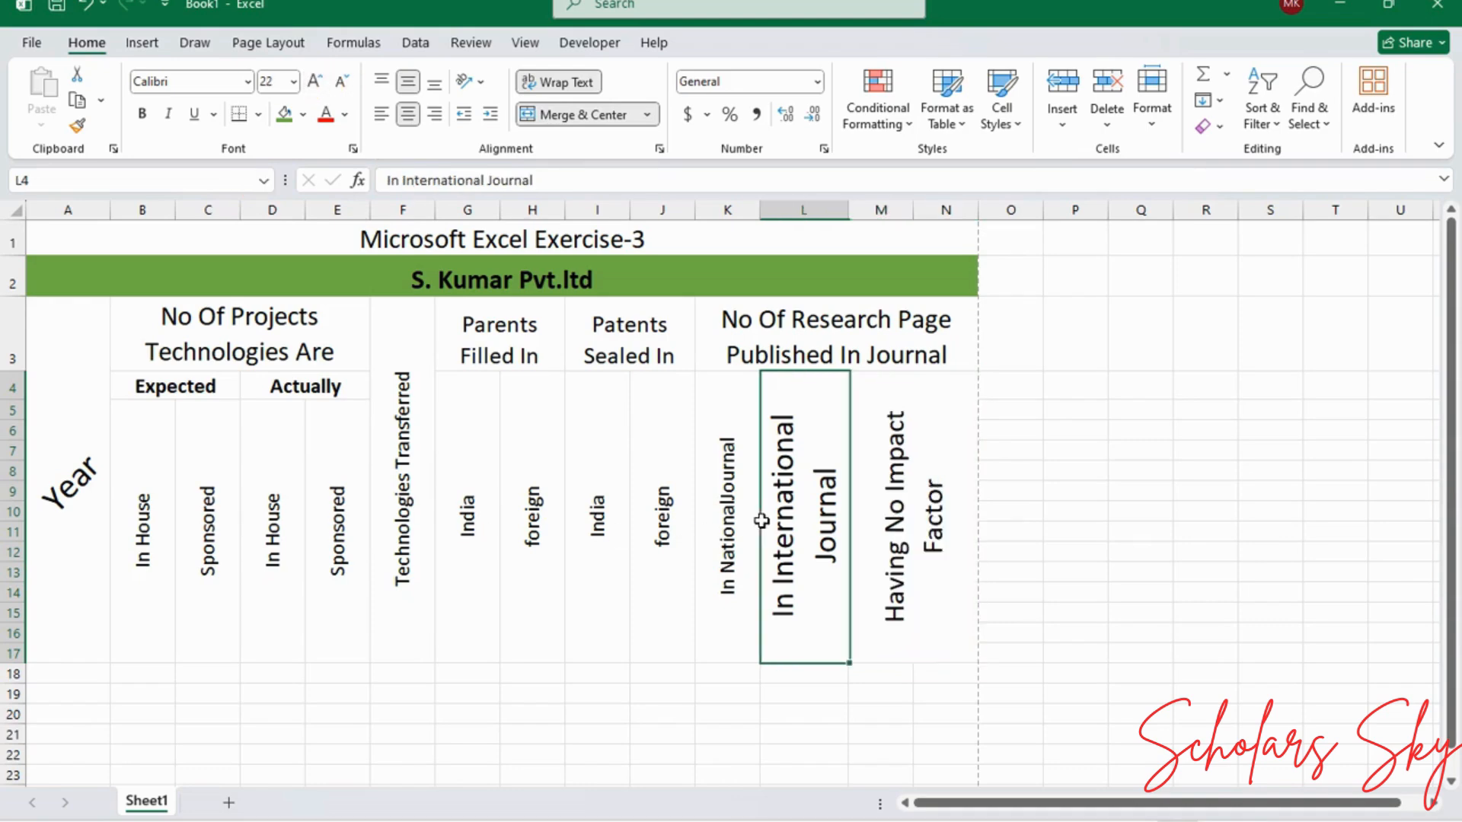
{"action": "left_click", "coordinate": [341, 81]}
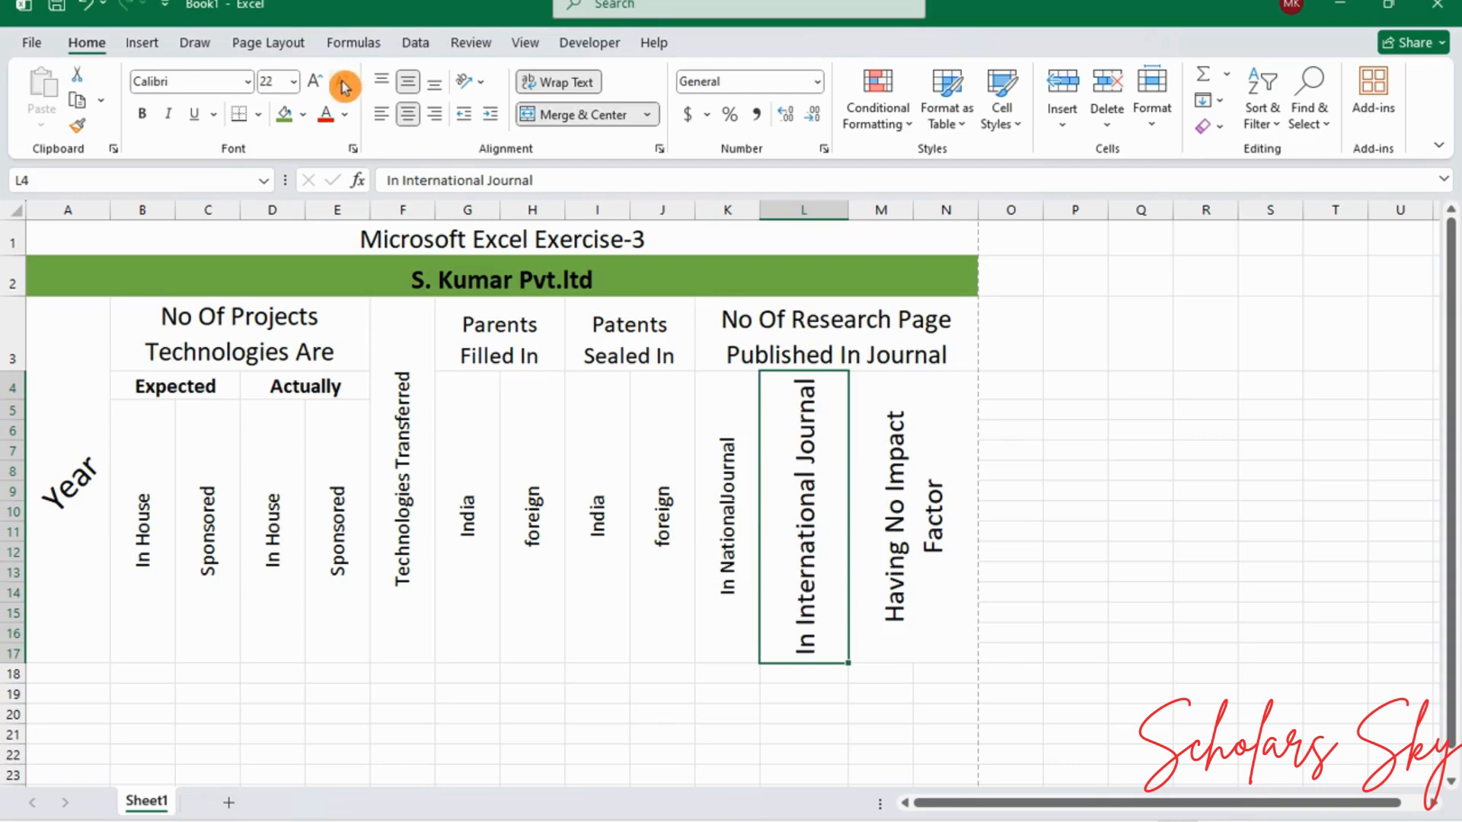
{"action": "left_click", "coordinate": [316, 81]}
{"action": "scroll", "coordinate": [371, 365], "scroll_direction": "down", "scroll_amount": 4}
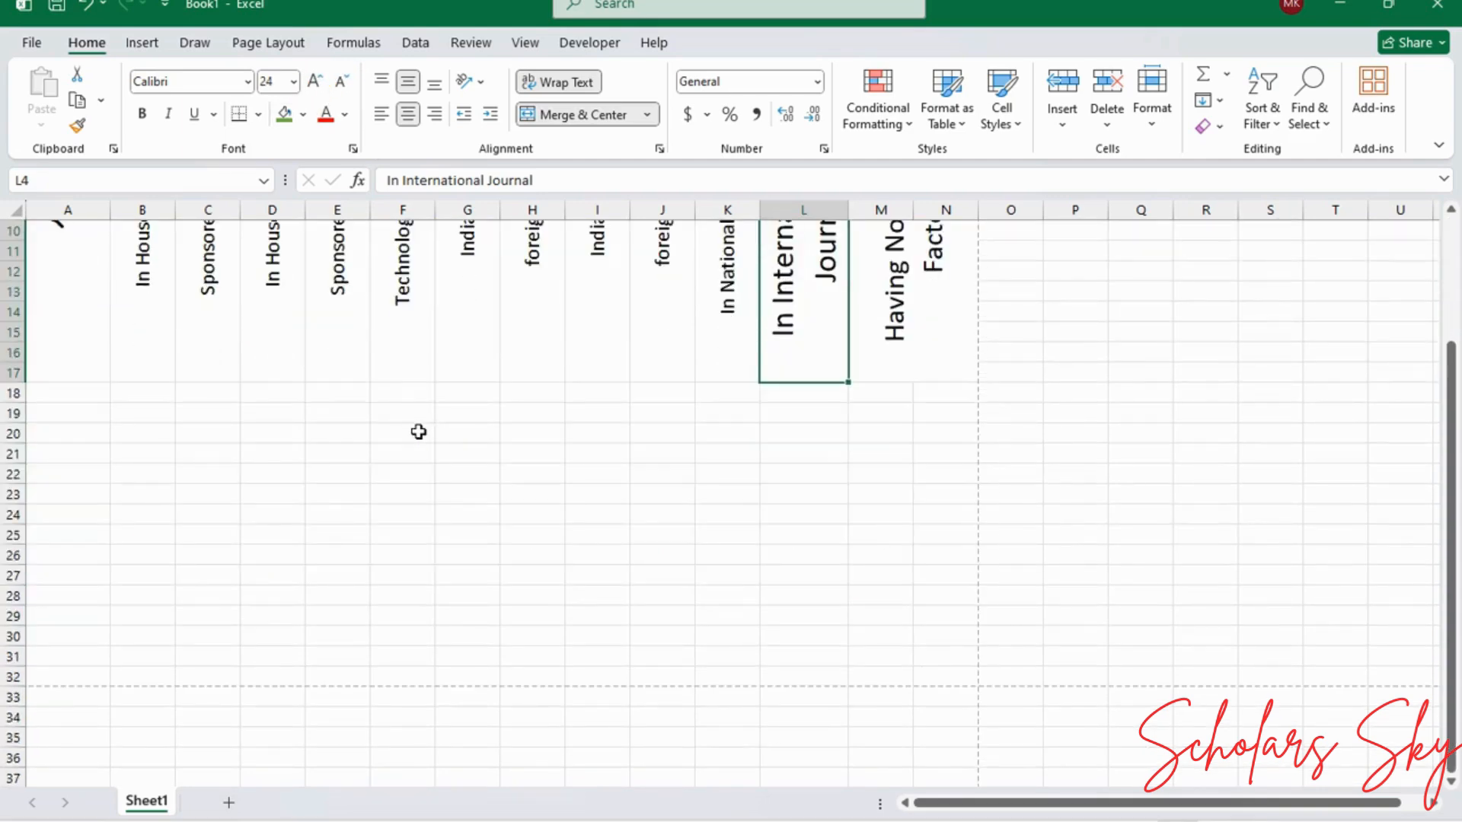
{"action": "scroll", "coordinate": [232, 348], "scroll_direction": "up", "scroll_amount": 1}
{"action": "left_click_drag", "start_coordinate": [1449, 506], "coordinate": [1426, 355]}
{"action": "left_click_drag", "start_coordinate": [77, 678], "coordinate": [936, 753]}
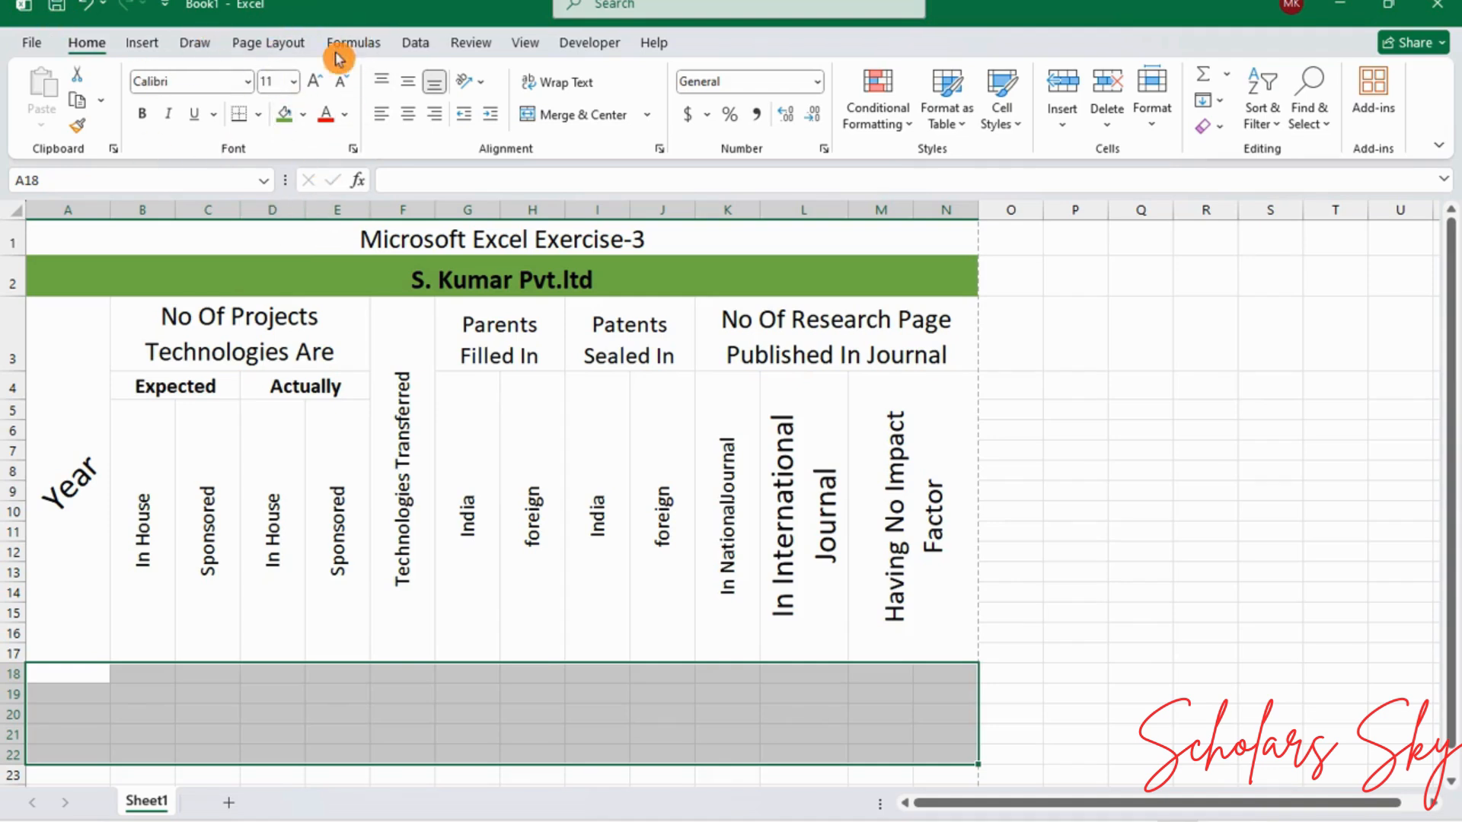
{"action": "left_click", "coordinate": [260, 115]}
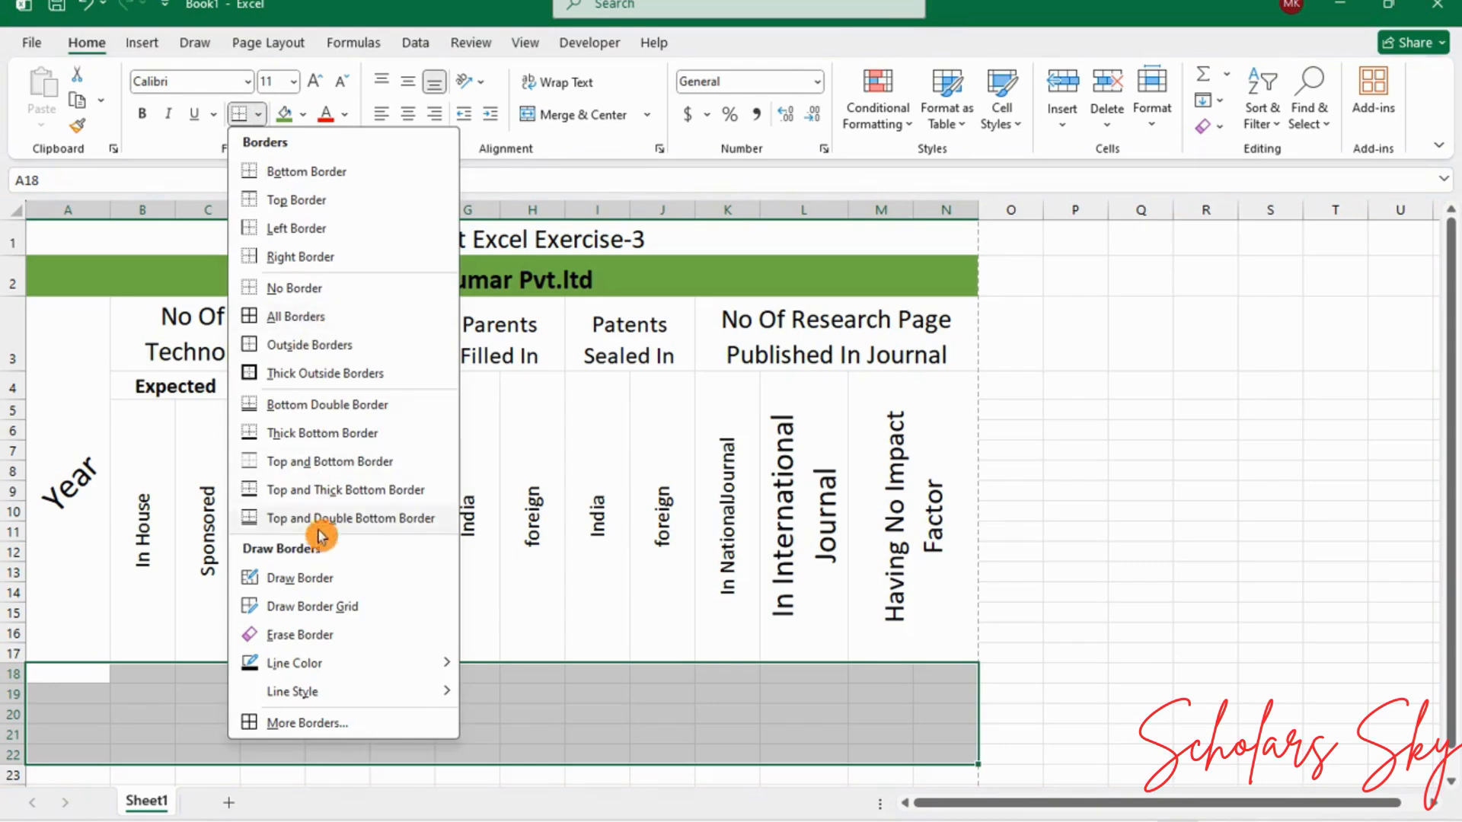
{"action": "mouse_move", "coordinate": [353, 672]}
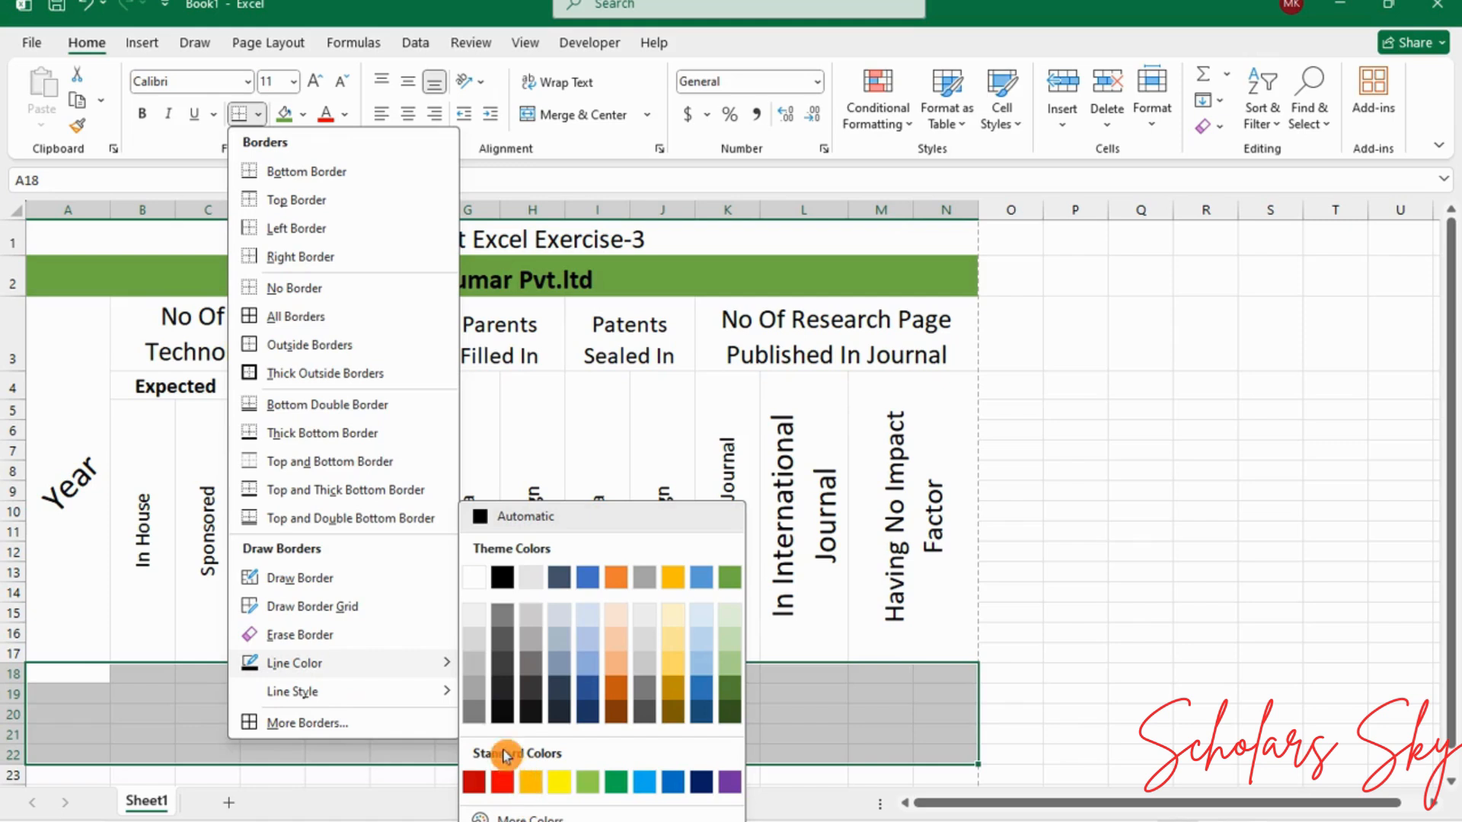
{"action": "left_click", "coordinate": [98, 222]}
Step: Apply all borders to the heading block A1:N17
{"action": "left_click_drag", "start_coordinate": [98, 222], "coordinate": [196, 636]}
{"action": "left_click", "coordinate": [258, 114]}
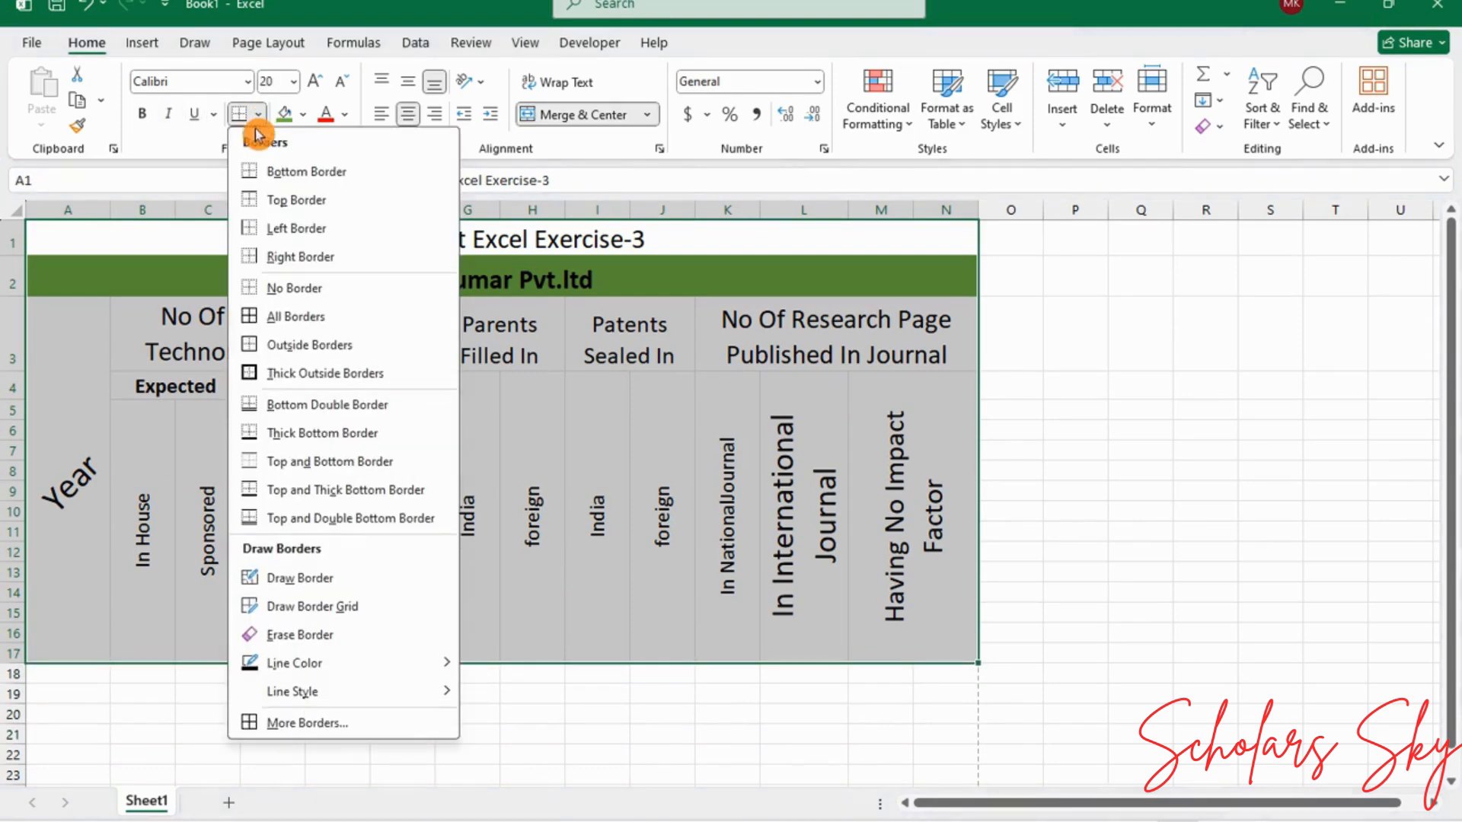
{"action": "left_click", "coordinate": [271, 312]}
{"action": "left_click", "coordinate": [1075, 470]}
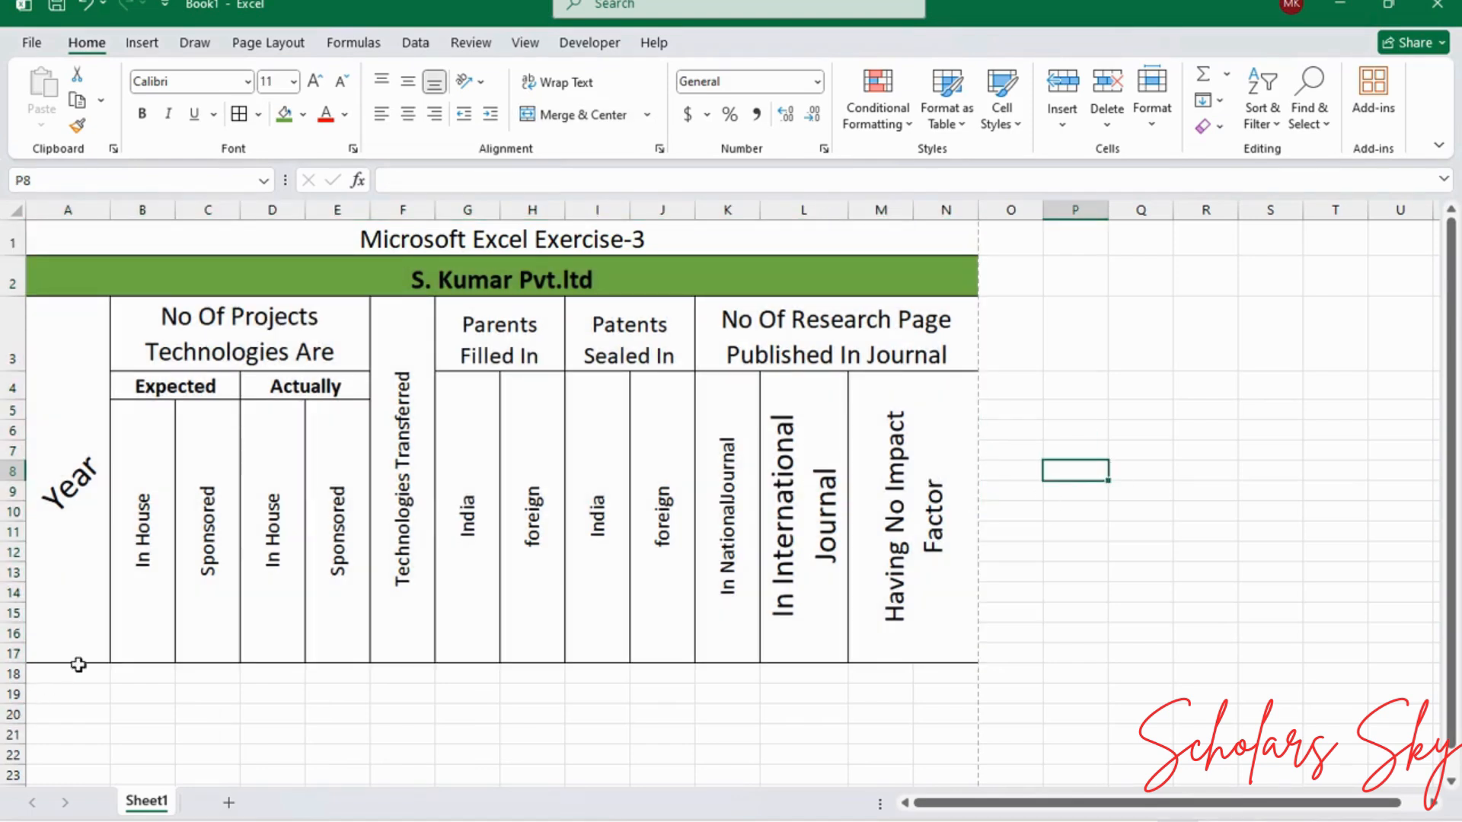
Step: Set the border line colour to red and apply all borders to the empty data rows A18:N22
{"action": "left_click", "coordinate": [257, 114]}
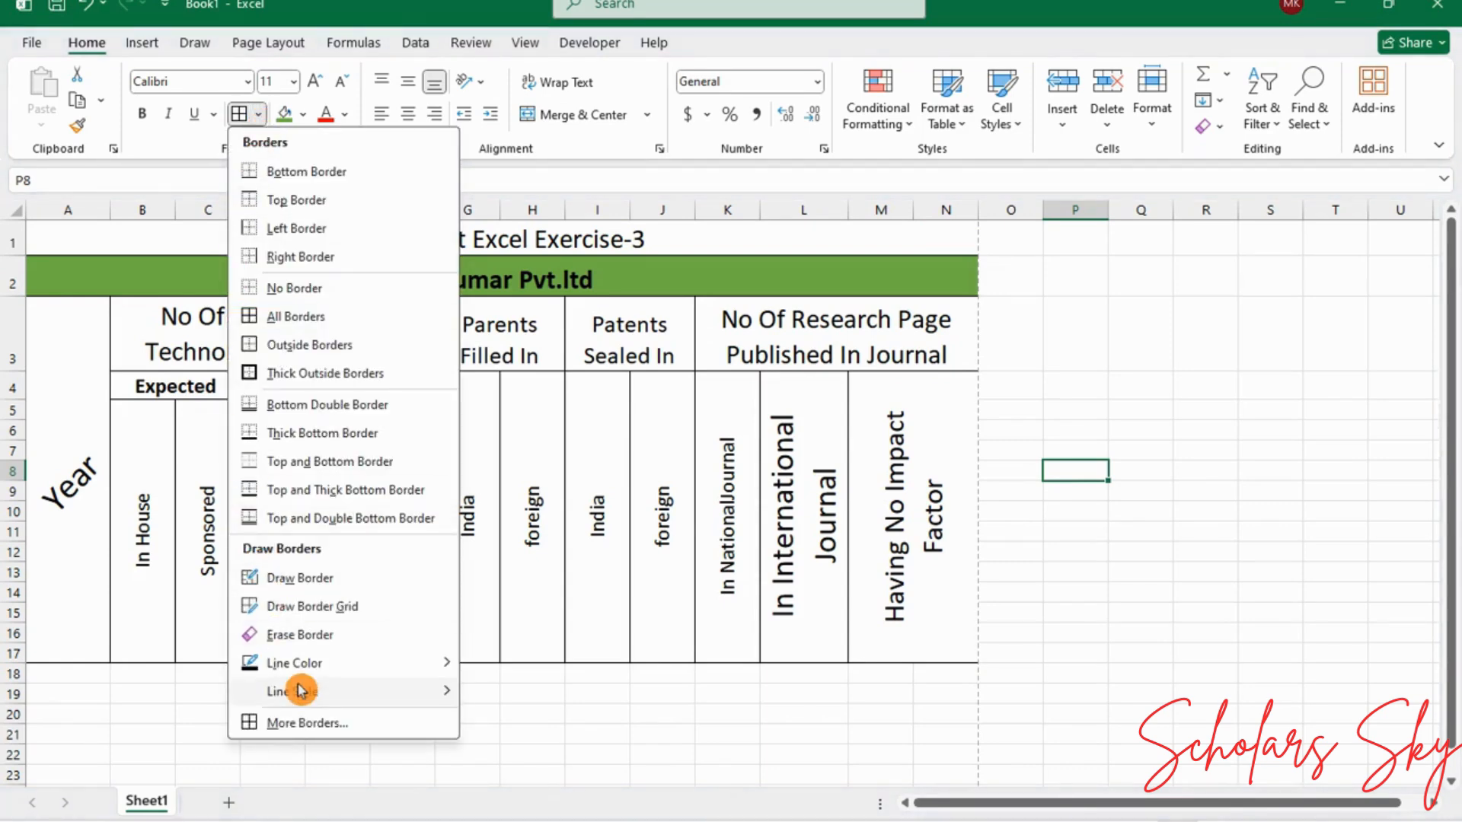
{"action": "mouse_move", "coordinate": [320, 663]}
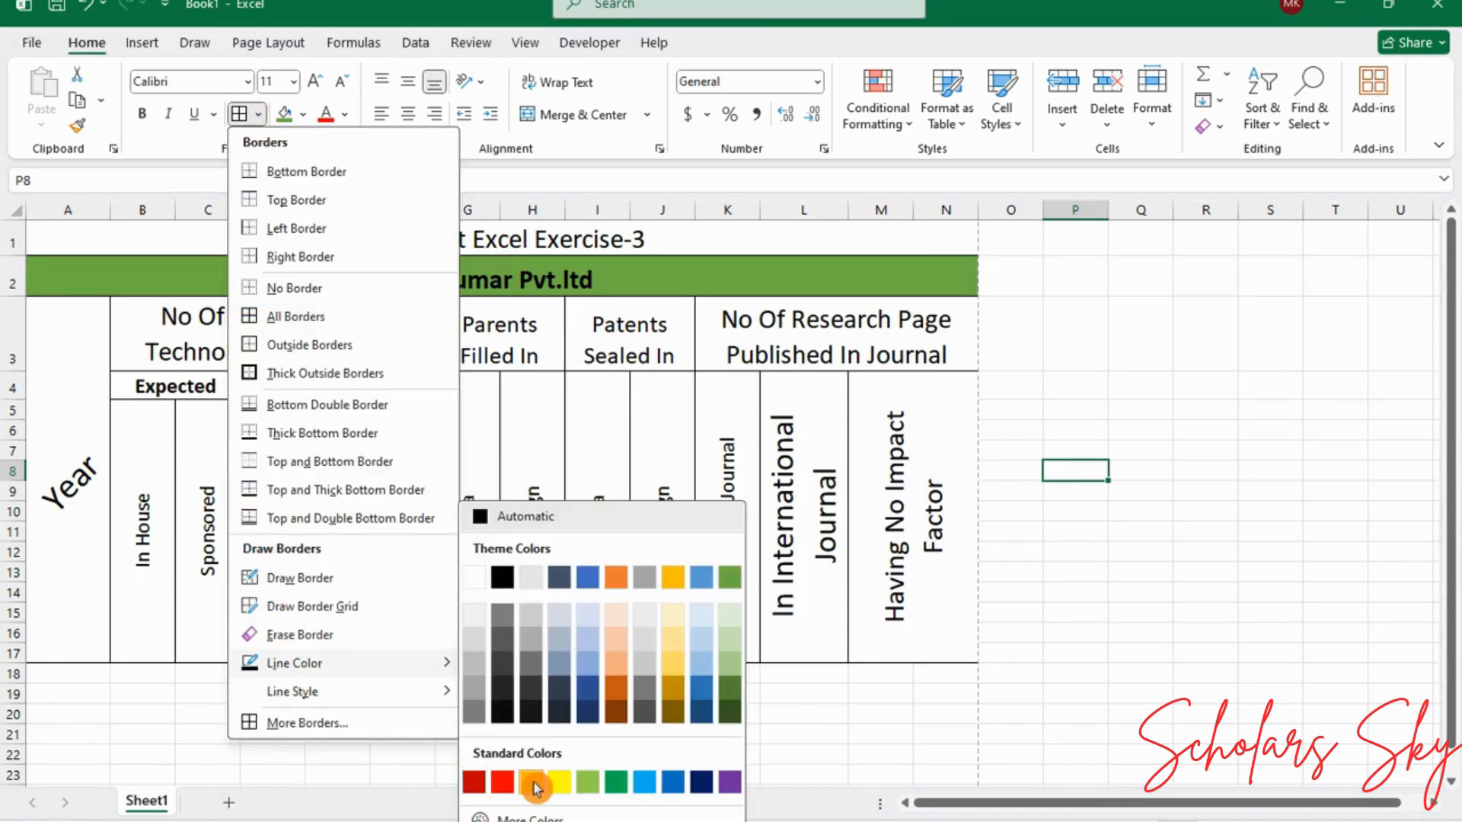
{"action": "left_click", "coordinate": [502, 781]}
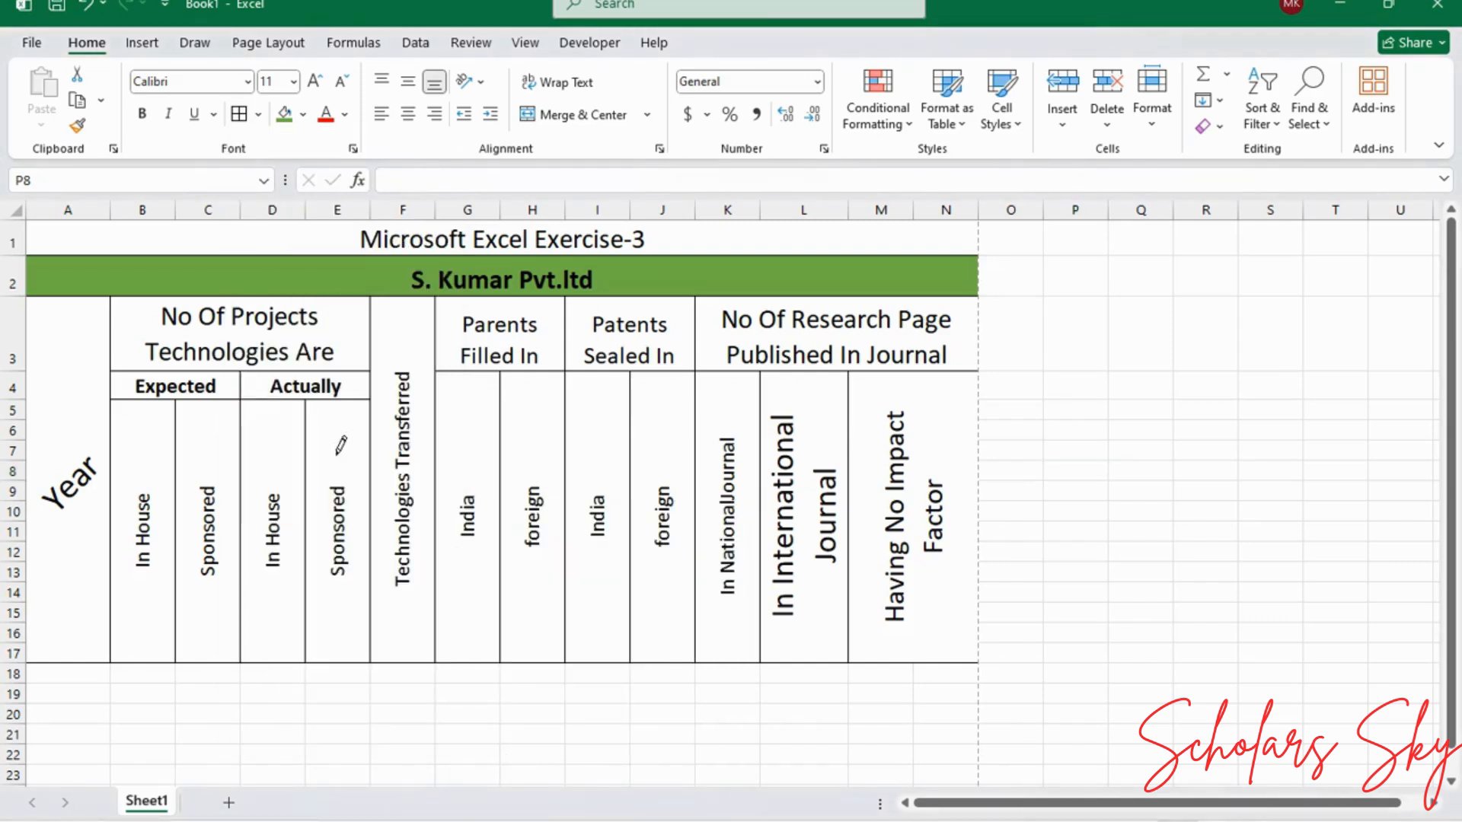
{"action": "key", "text": "Escape"}
{"action": "left_click", "coordinate": [1423, 672]}
{"action": "left_click_drag", "start_coordinate": [46, 673], "coordinate": [937, 754]}
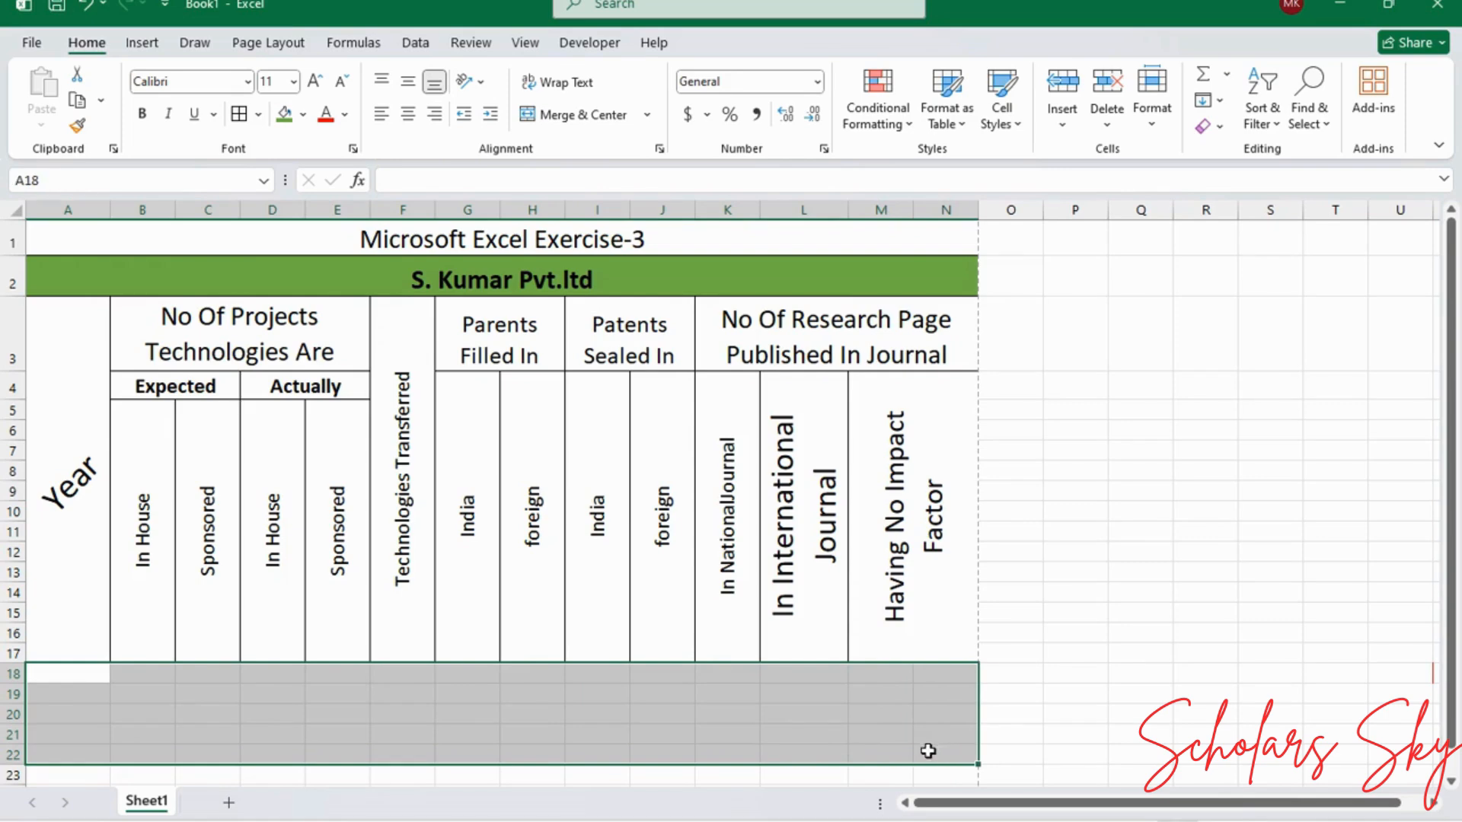
{"action": "left_click", "coordinate": [239, 115]}
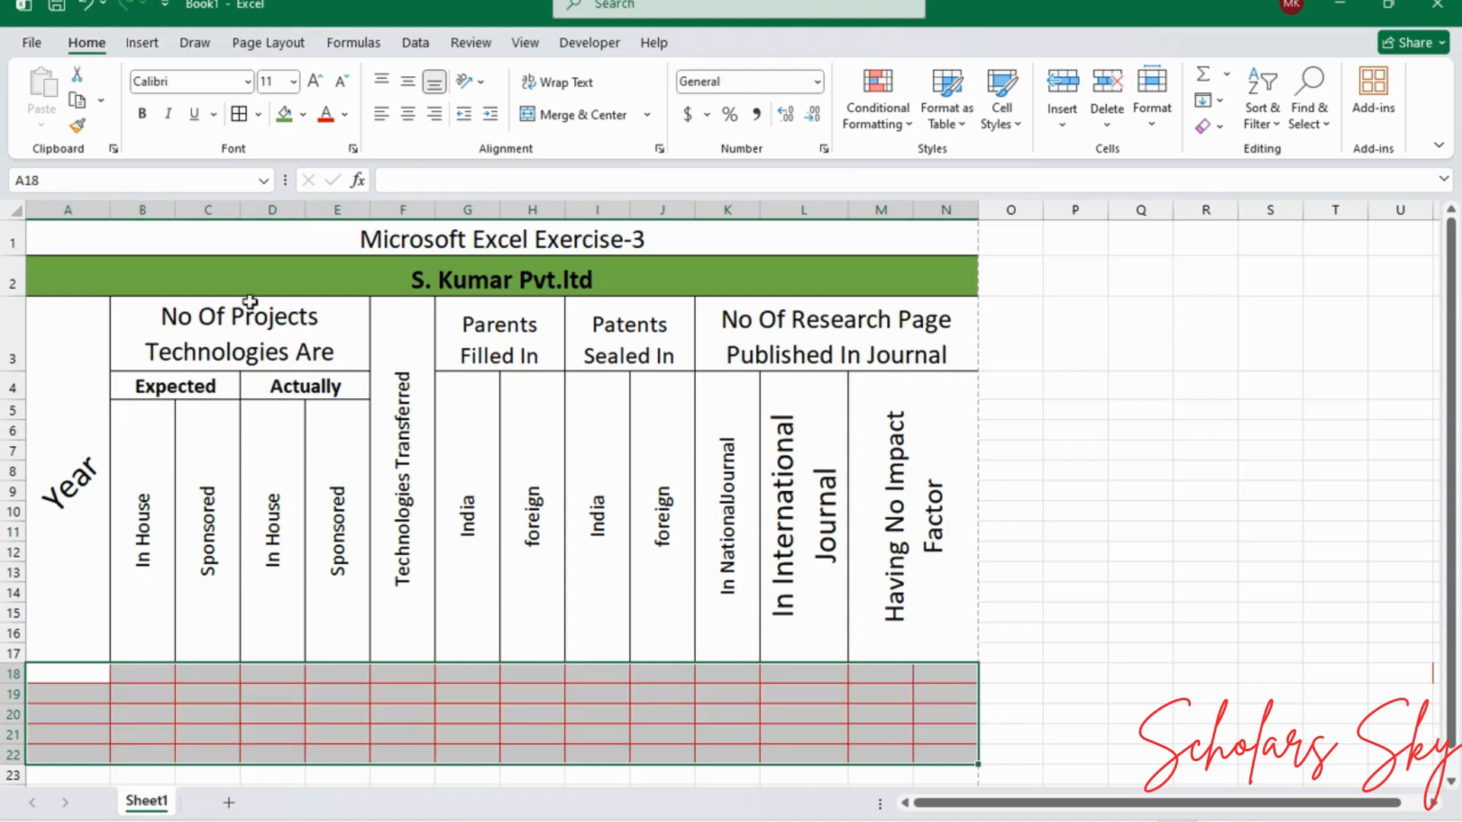
Step: Enter the year labels 1996-97, 1997-98, 1998-99 and 1999-100 in cells A18 to A21
{"action": "left_click", "coordinate": [79, 670]}
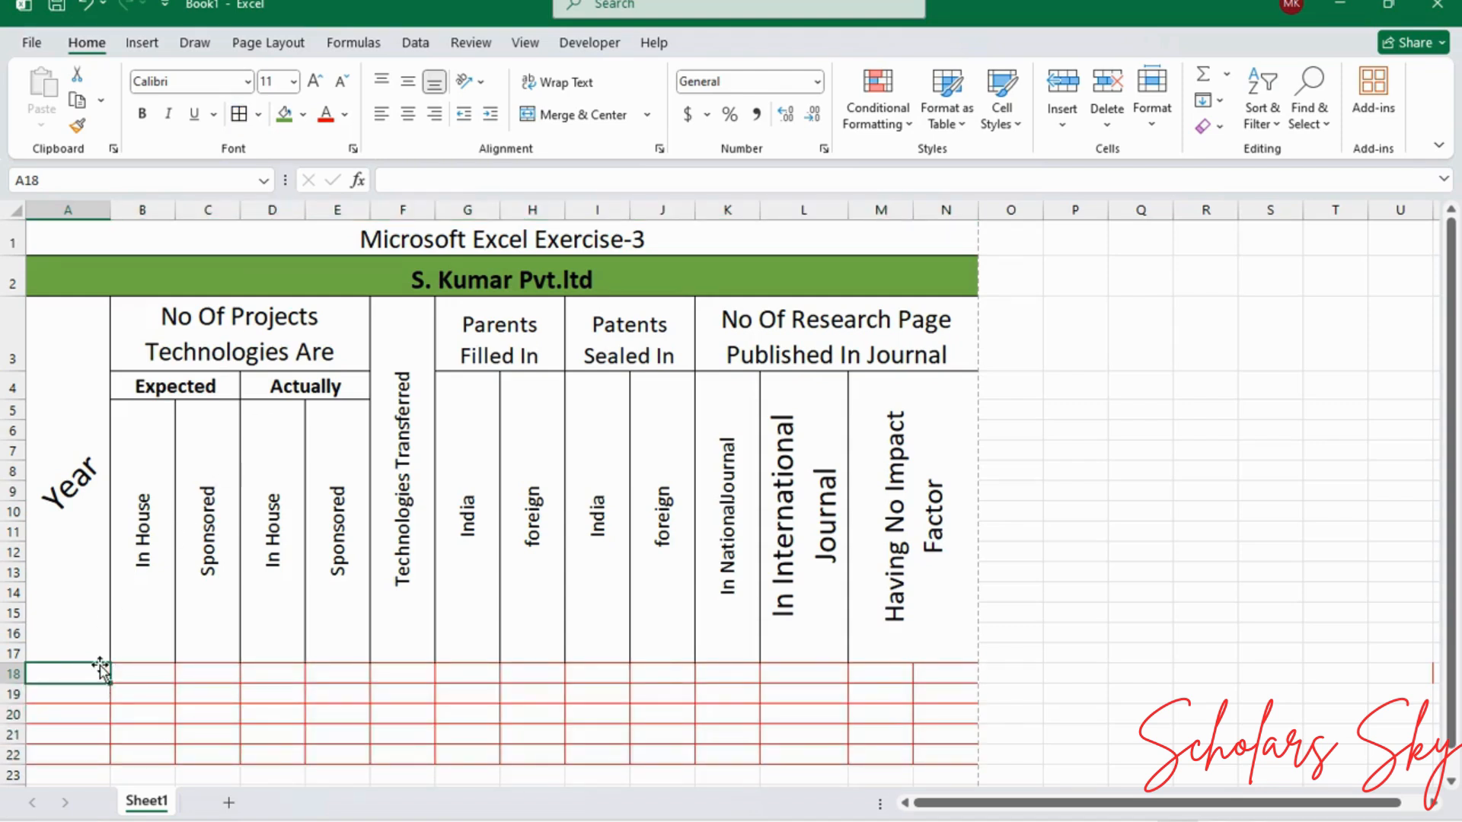
{"action": "type", "text": "1996-97"}
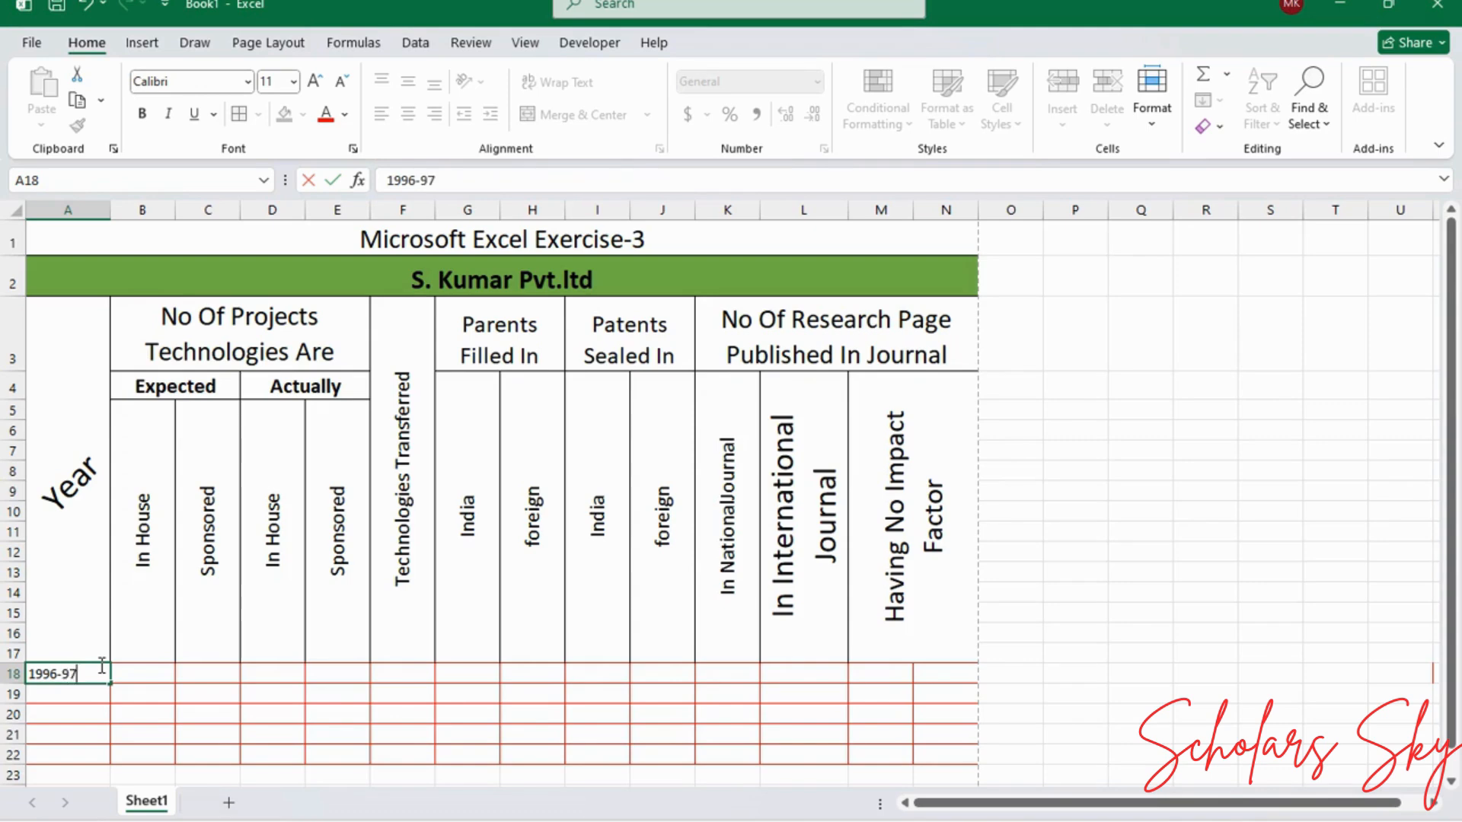
{"action": "key", "text": "Return"}
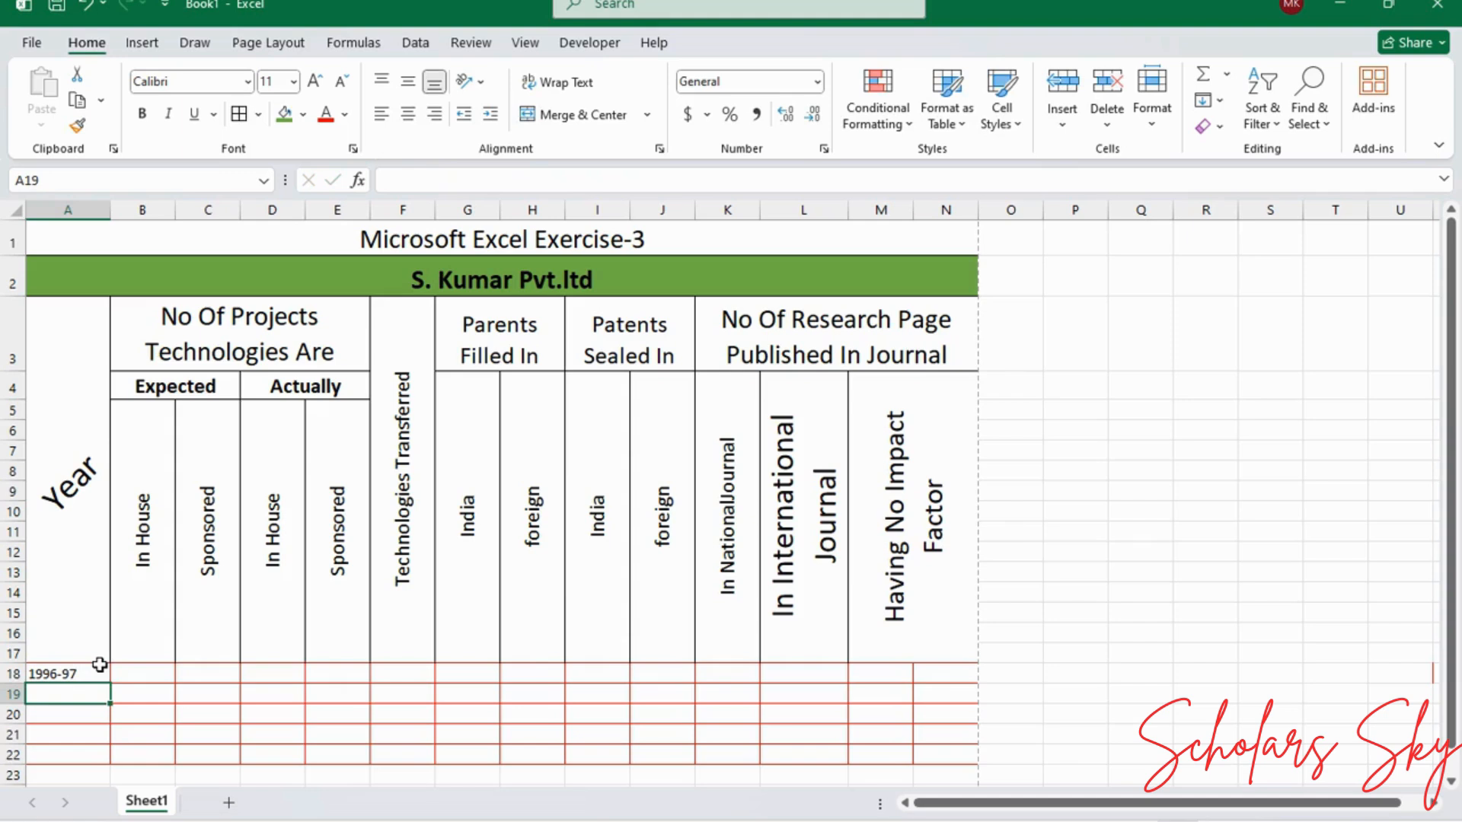
{"action": "type", "text": "1997-98"}
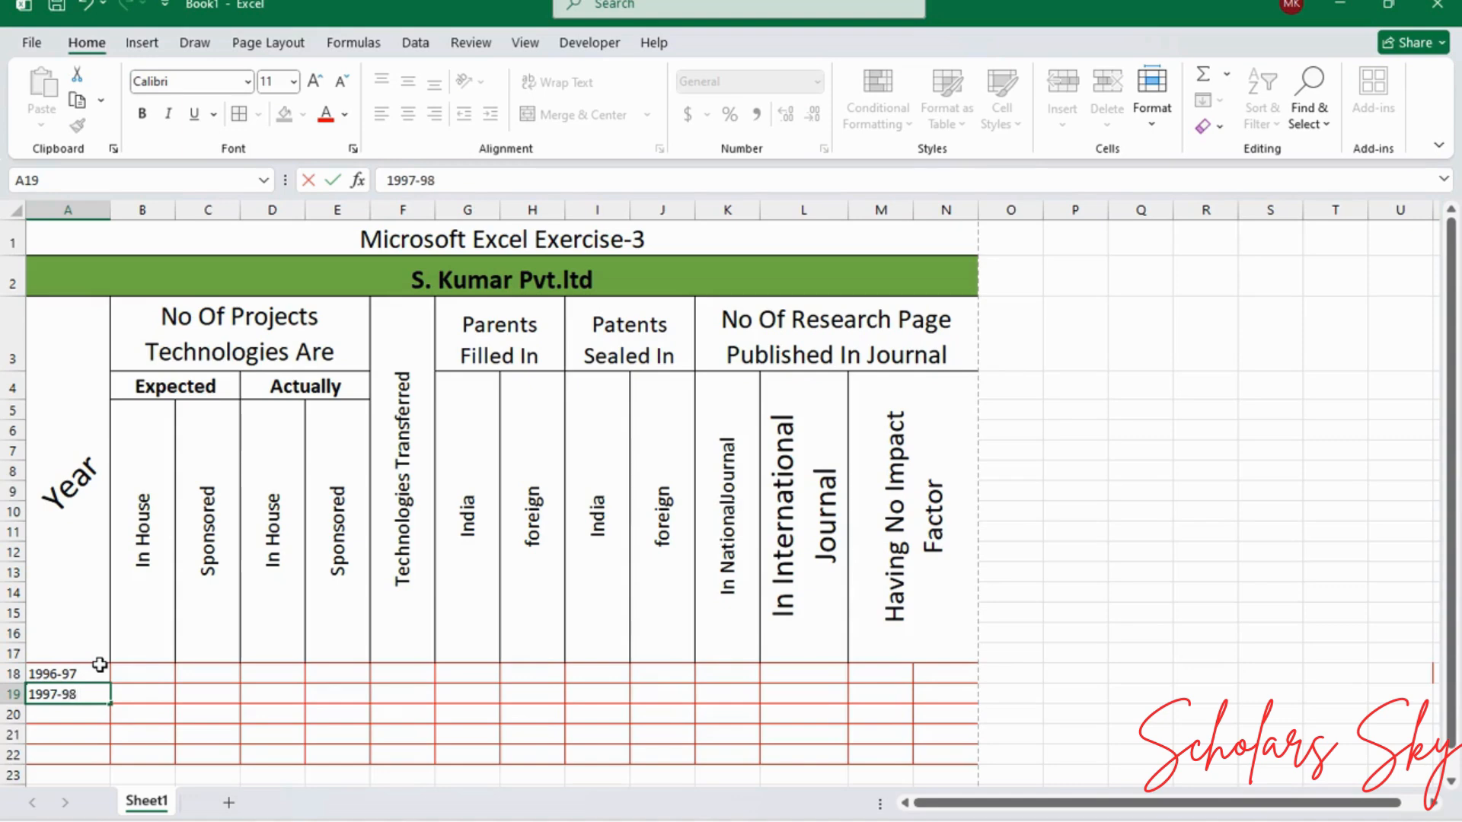
{"action": "key", "text": "Return"}
{"action": "type", "text": "1998-99"}
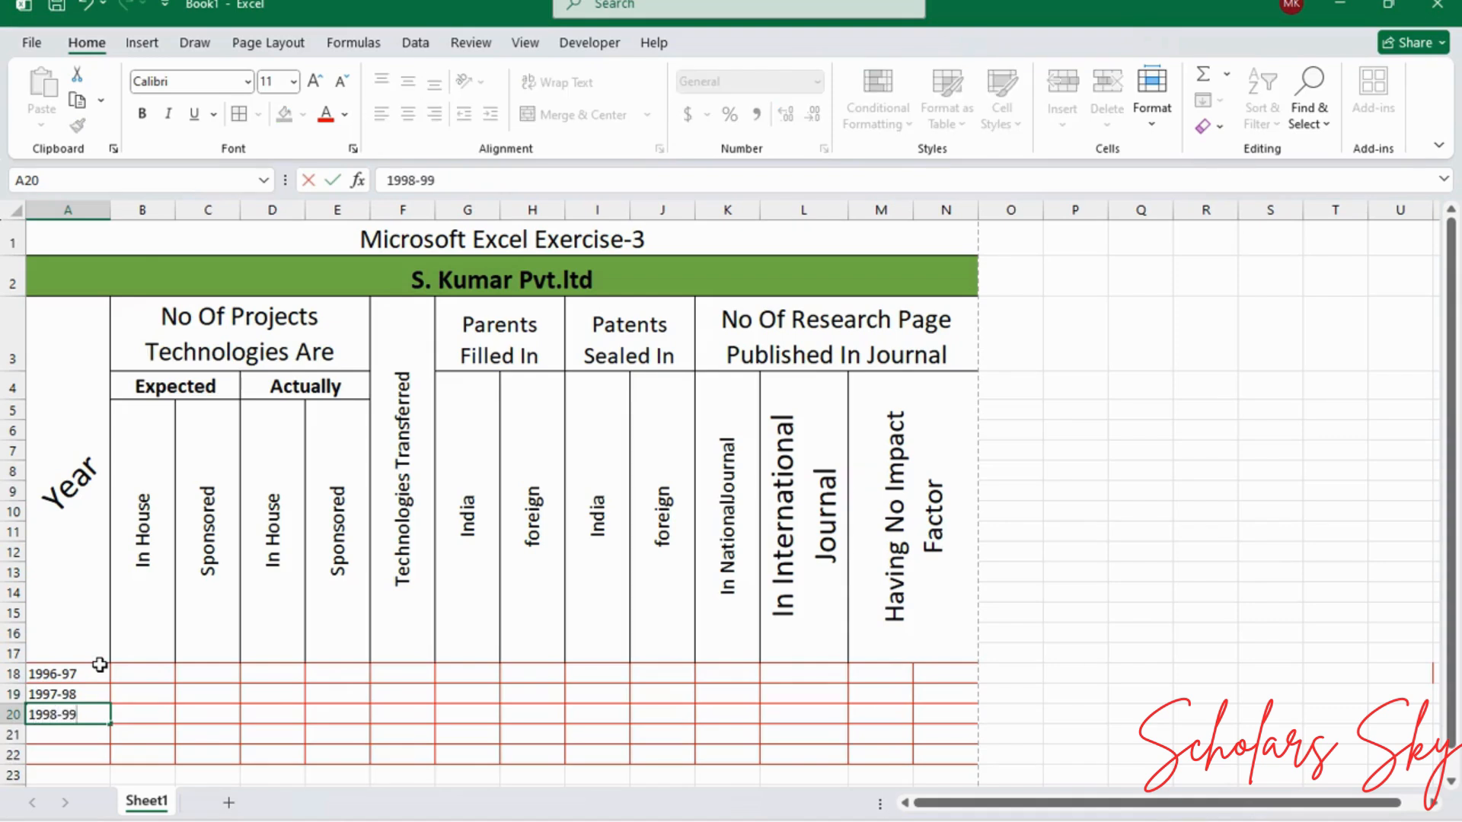
{"action": "key", "text": "Return"}
{"action": "type", "text": "1999"}
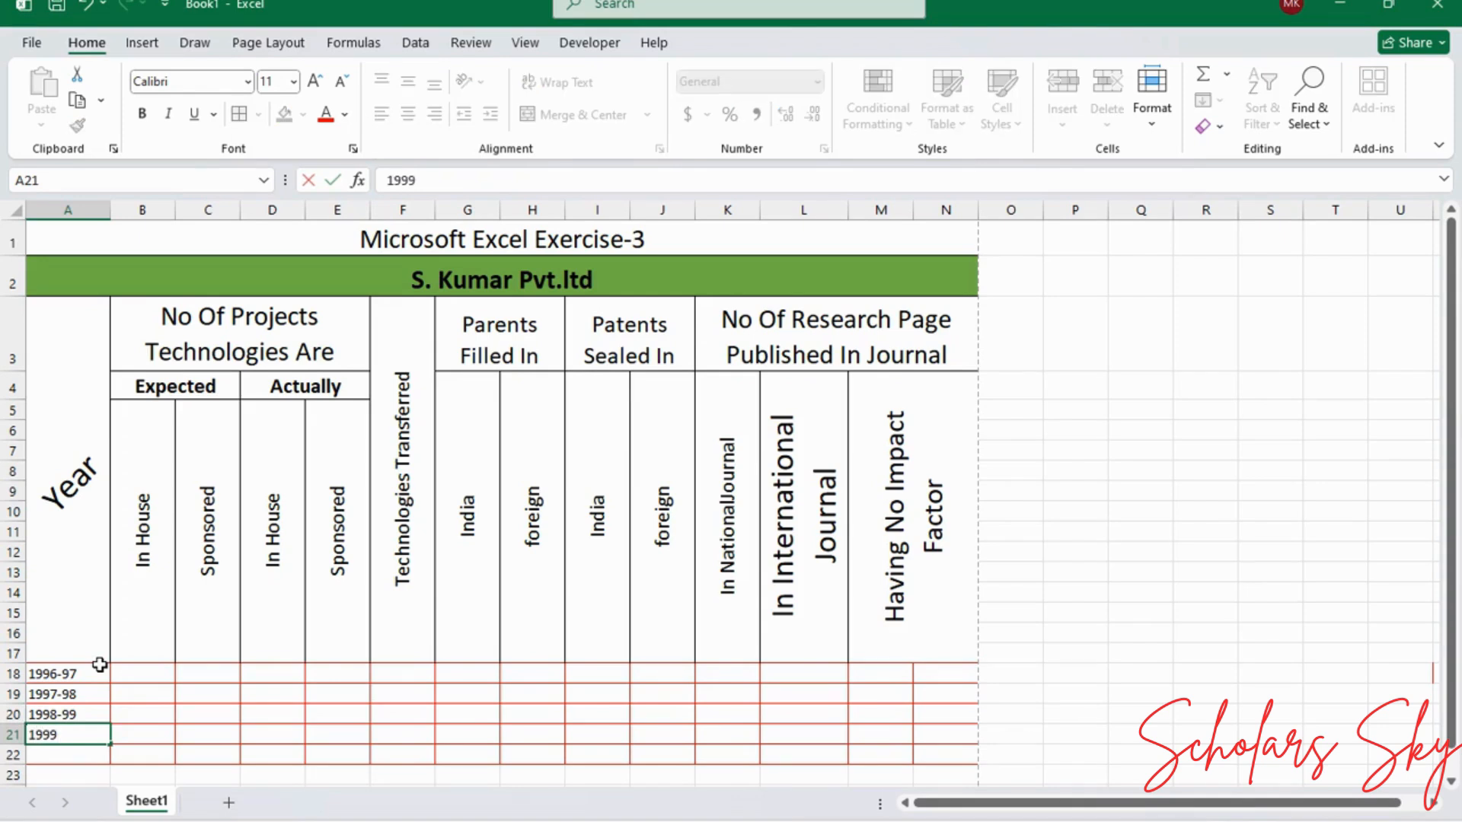
{"action": "type", "text": "100"}
{"action": "key", "text": "Return"}
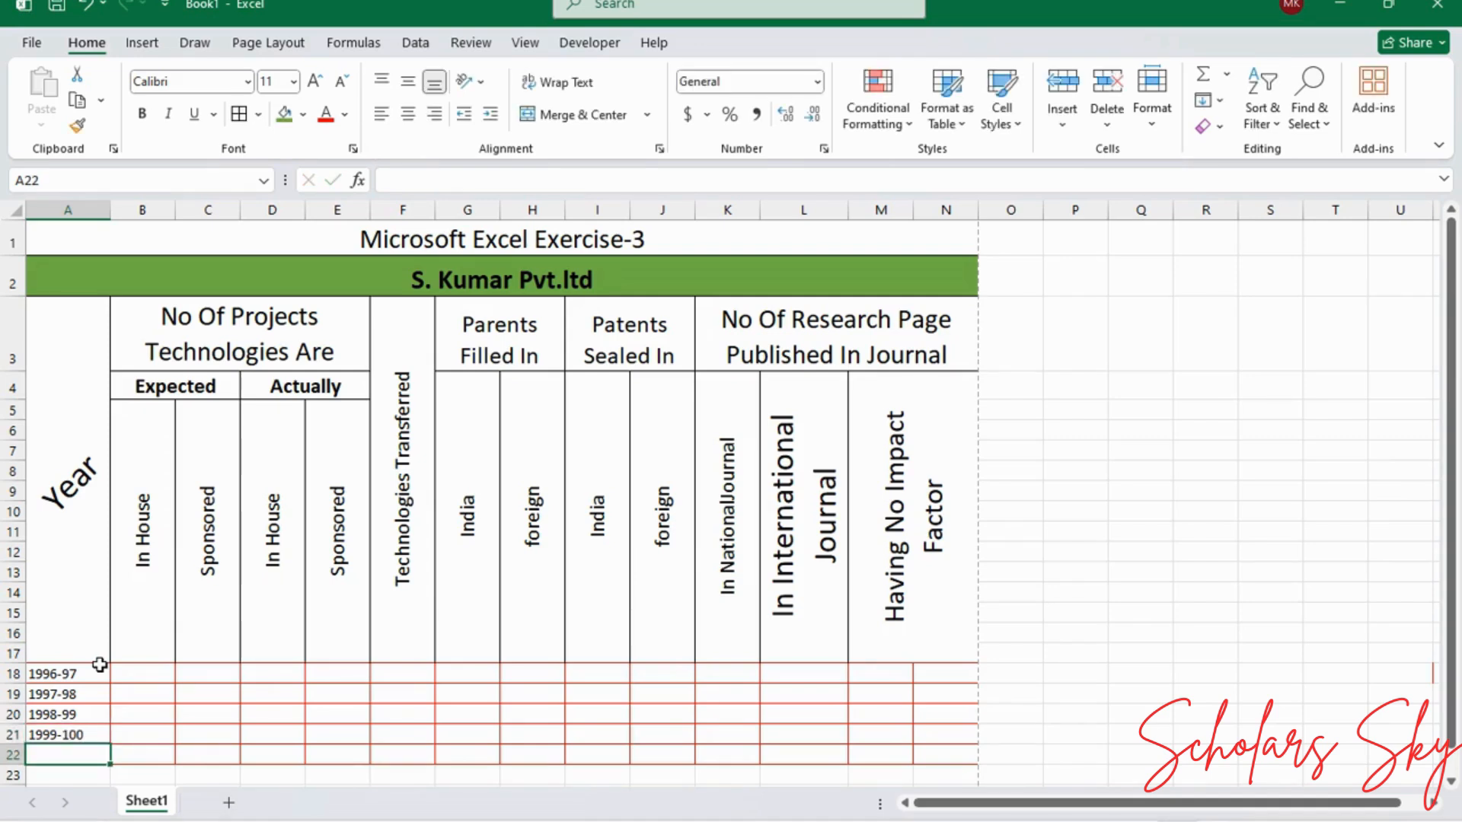
Step: Add the row label "Total" in A22 and select B18 for data entry
{"action": "type", "text": "T"}
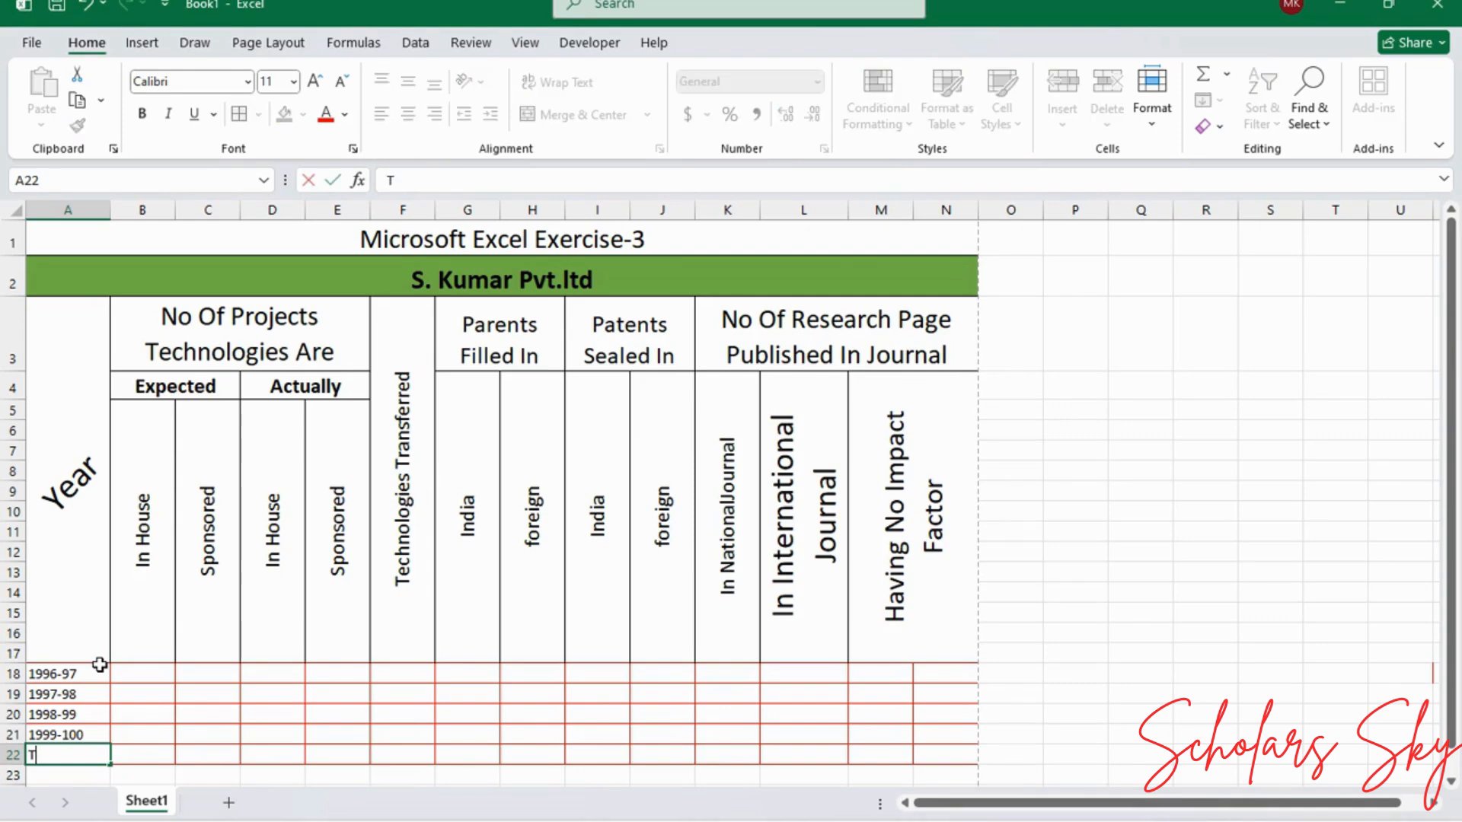
{"action": "type", "text": "otal"}
{"action": "left_click", "coordinate": [157, 675]}
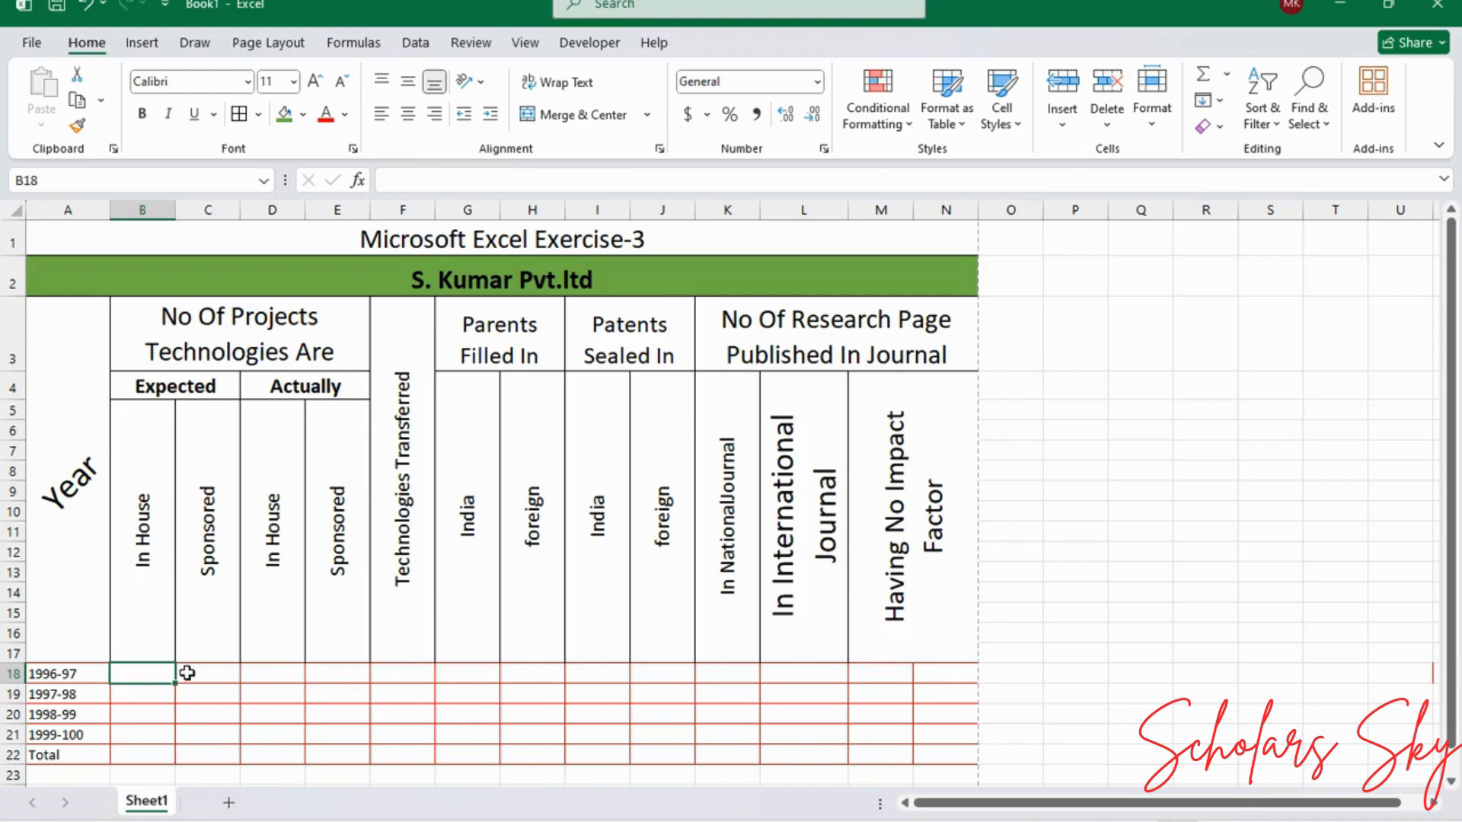
Step: Enter the formula =RANDBETWEEN(1,35) in cell B18
{"action": "type", "text": "=R"}
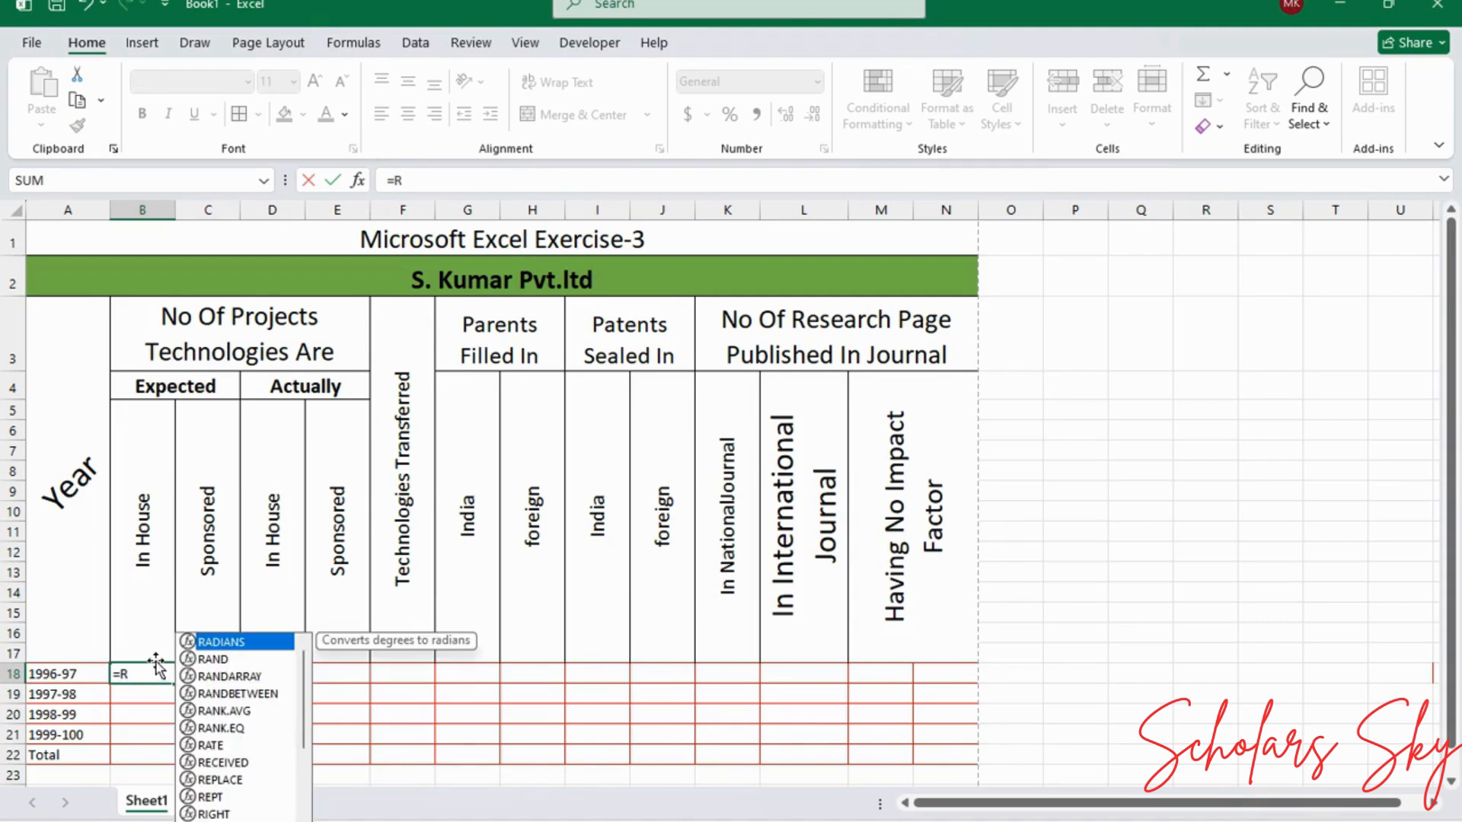
{"action": "left_click", "coordinate": [247, 695]}
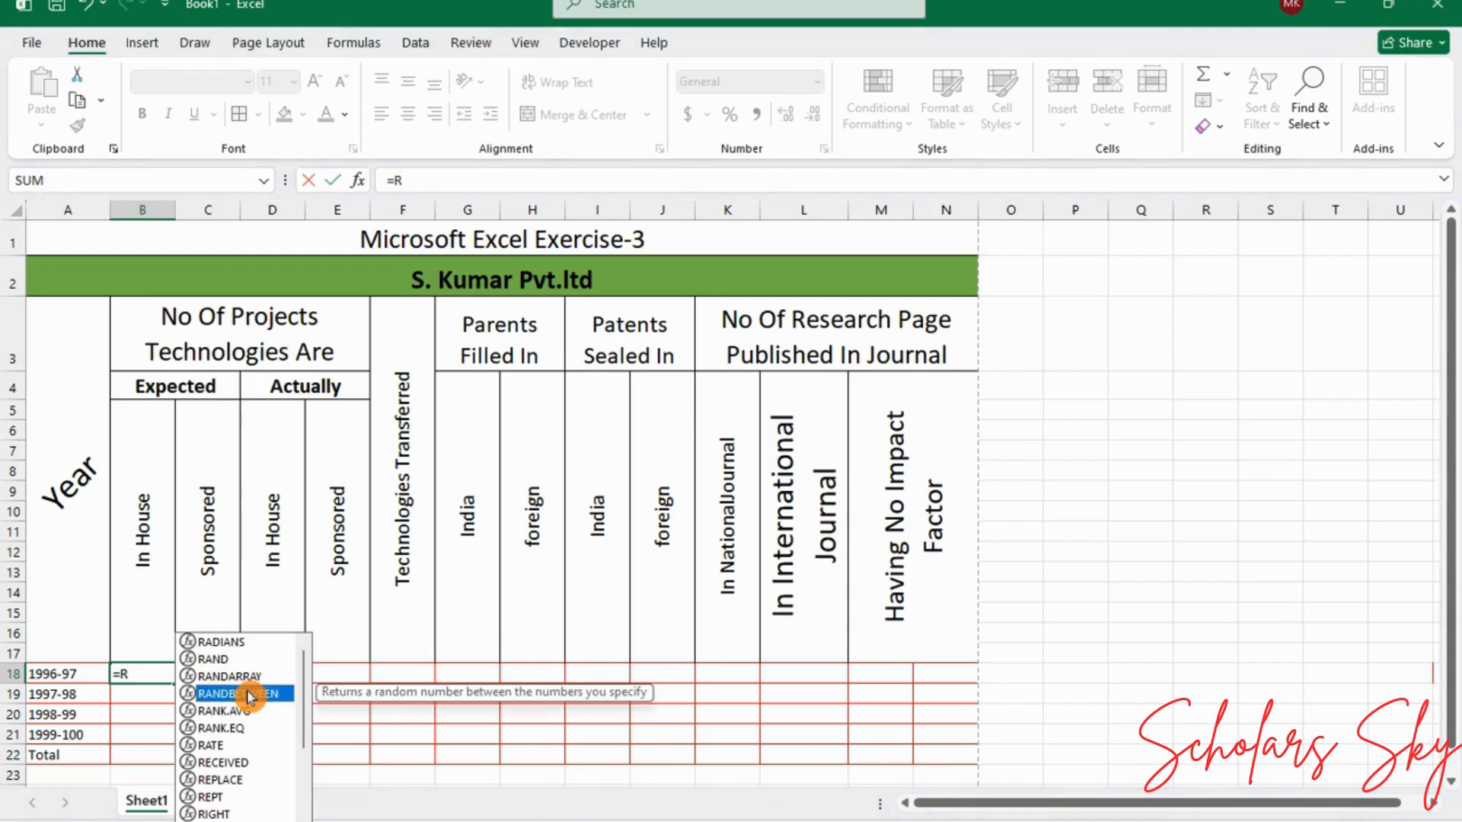
{"action": "double_click", "coordinate": [247, 694]}
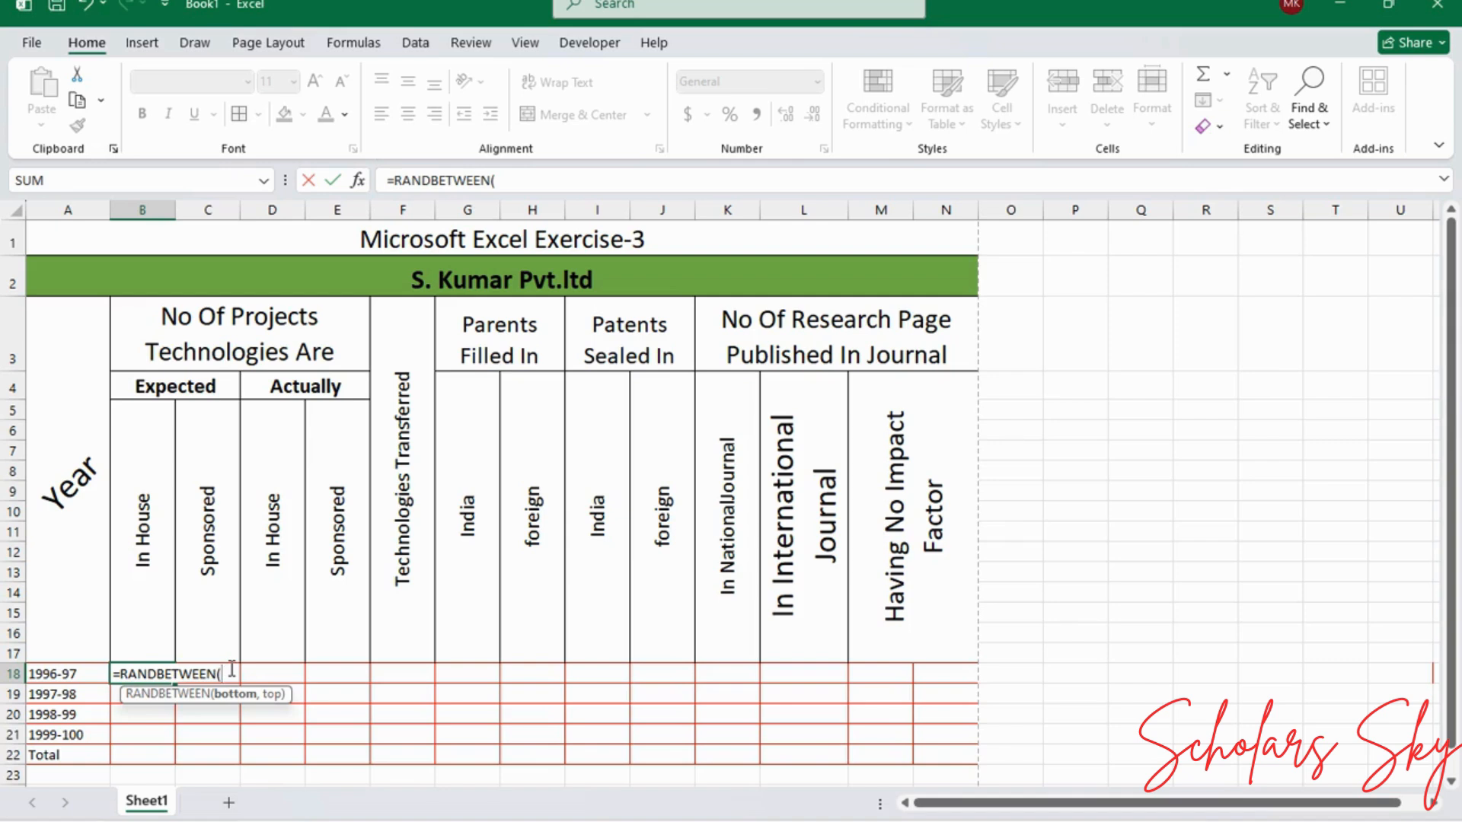
{"action": "type", "text": "1,35"}
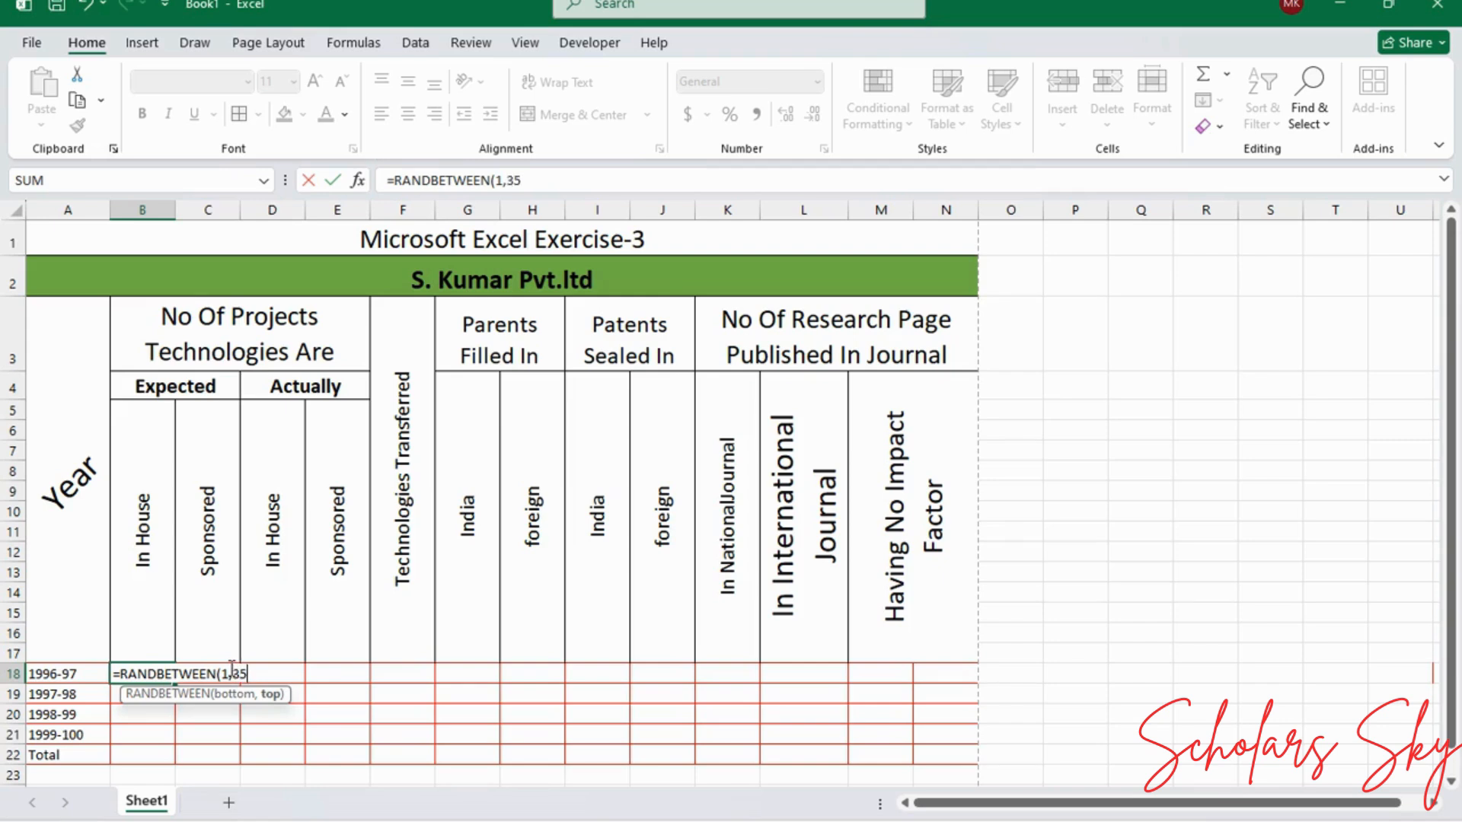
{"action": "type", "text": ")"}
{"action": "key", "text": "Return"}
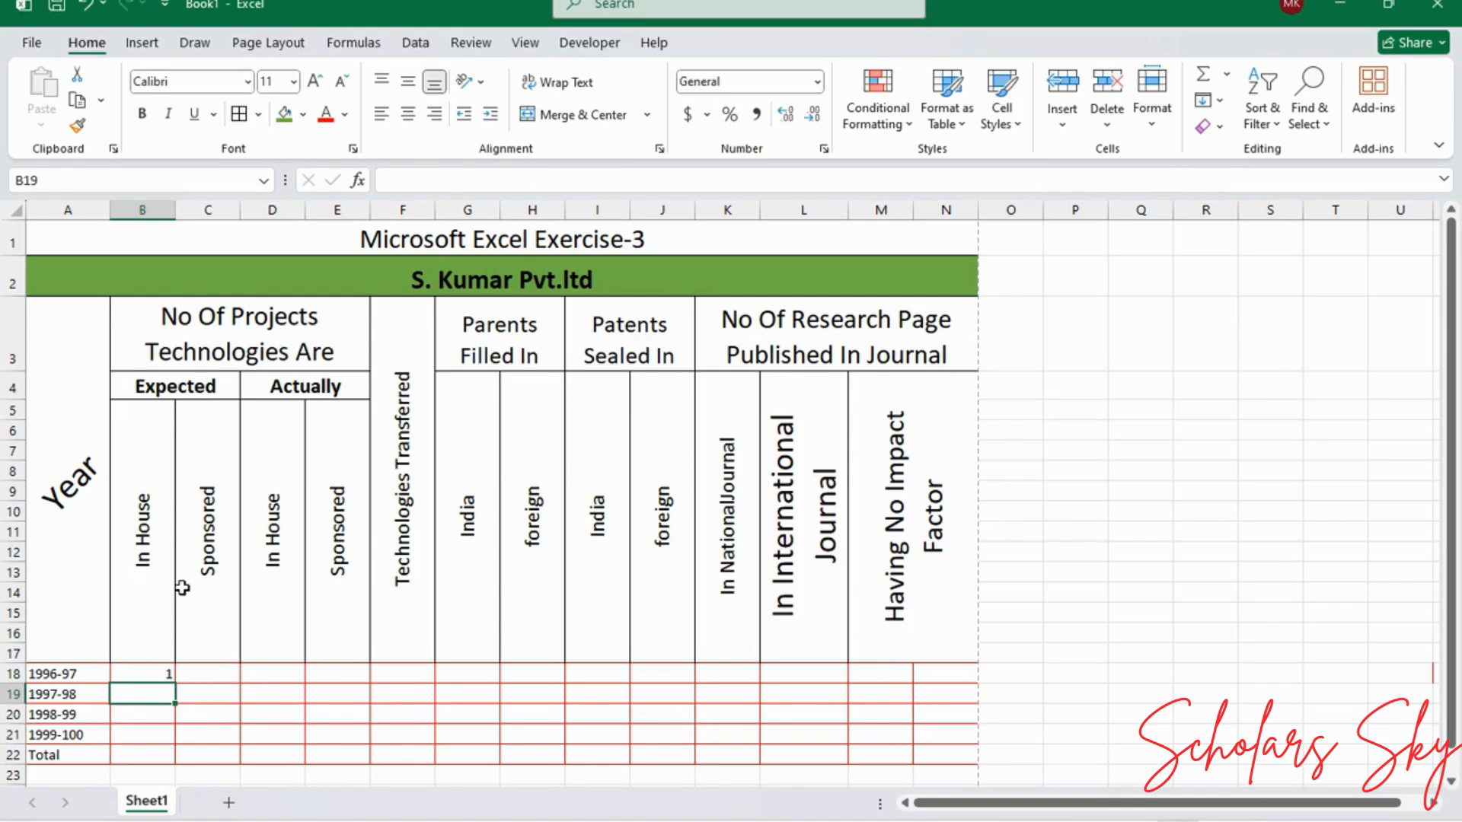
Step: Fill the random-number formula from B18 down to row 21 and across to column N
{"action": "left_click", "coordinate": [163, 676]}
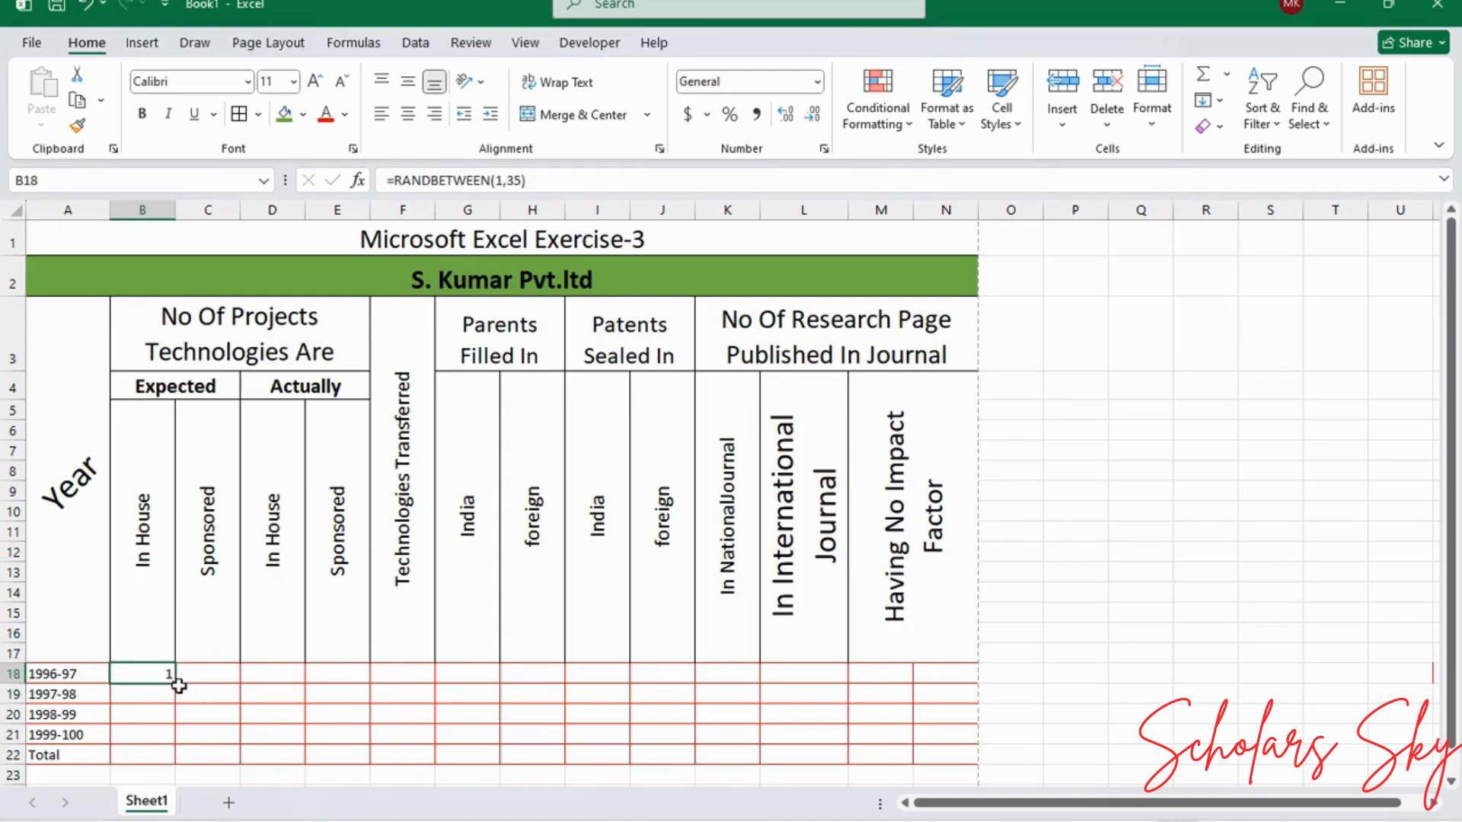
{"action": "left_click_drag", "start_coordinate": [175, 709], "coordinate": [169, 742]}
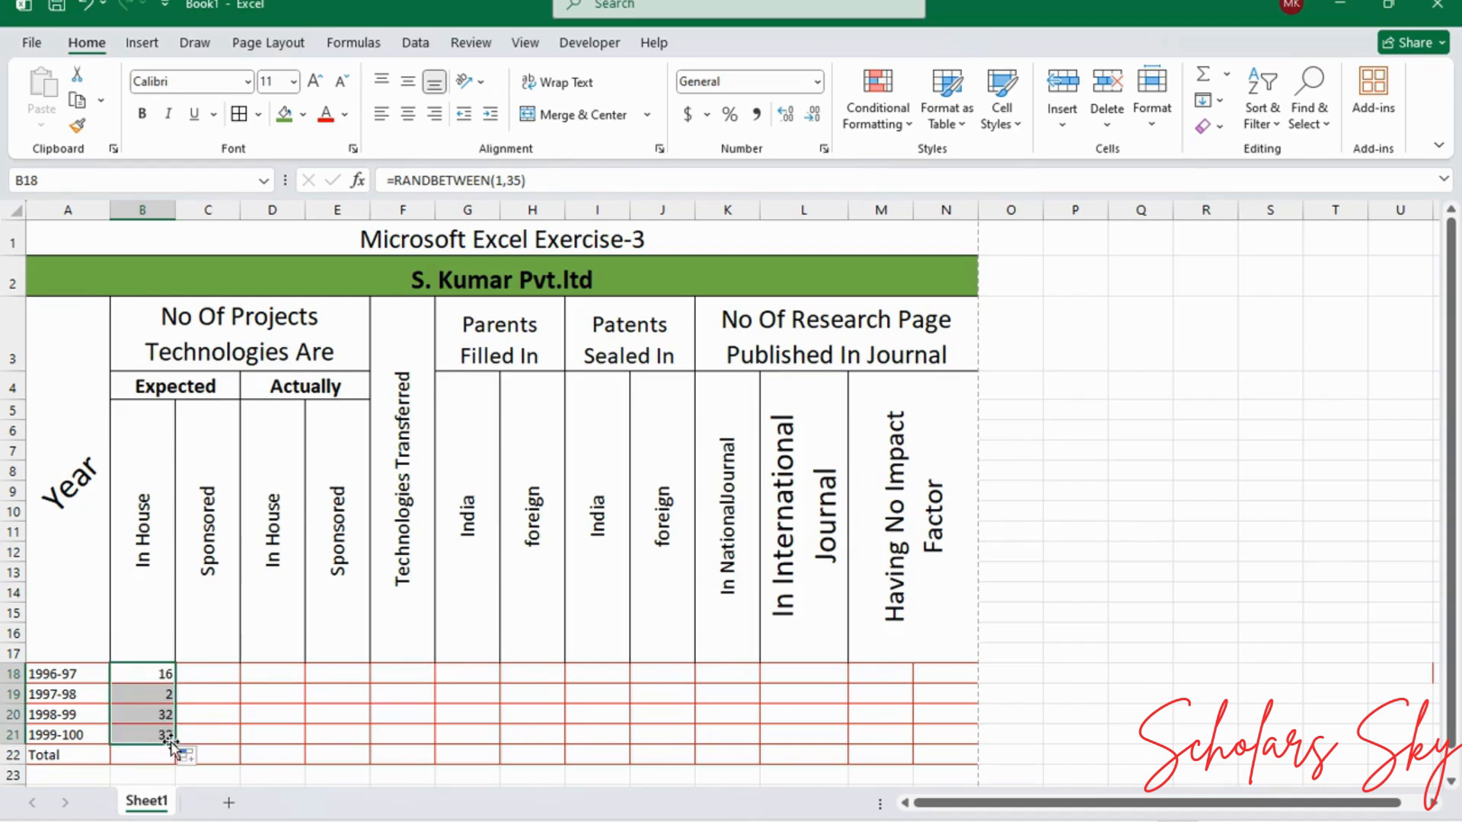
{"action": "left_click_drag", "start_coordinate": [175, 744], "coordinate": [969, 698]}
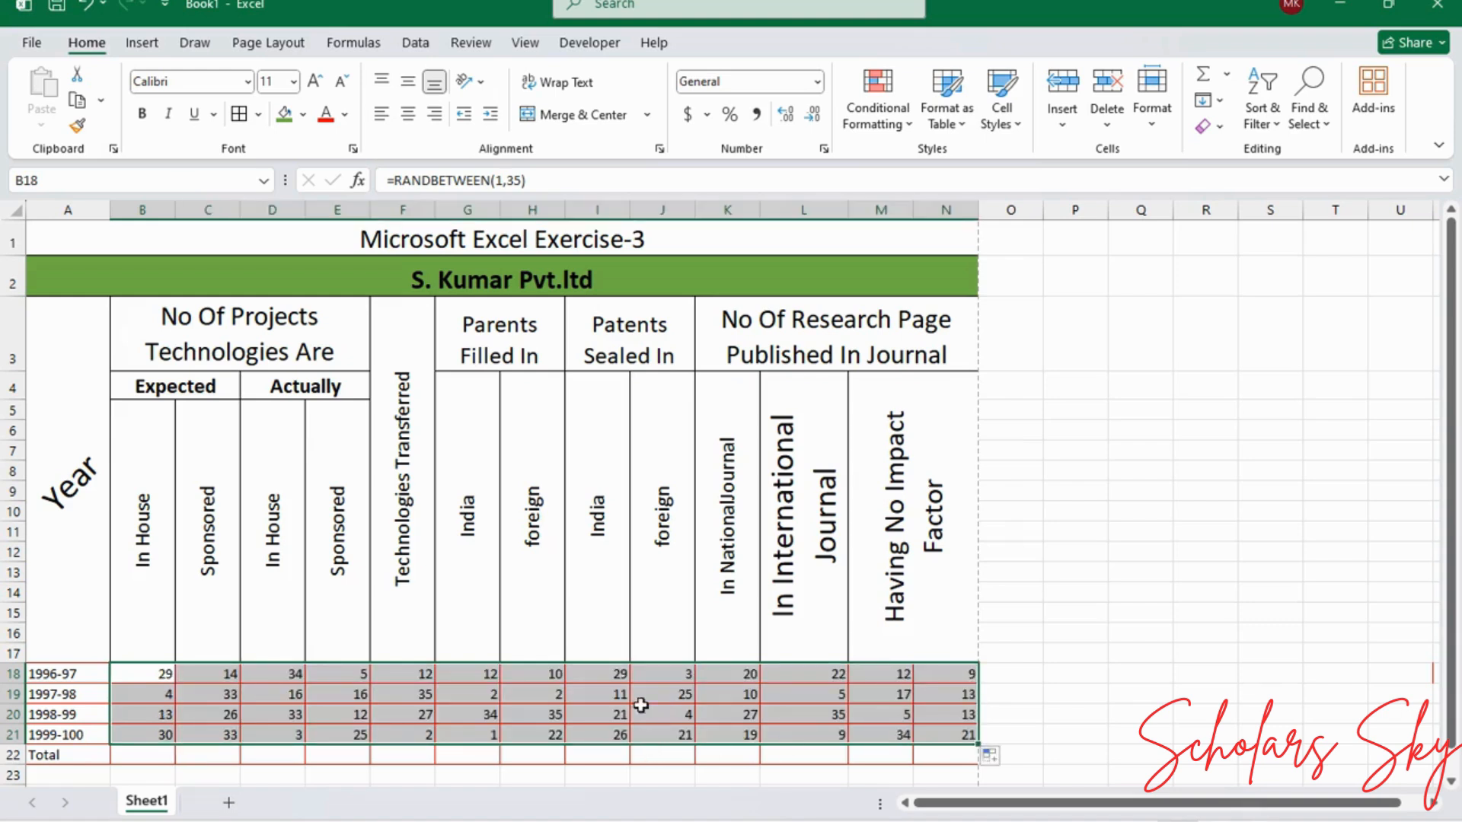
{"action": "left_click", "coordinate": [150, 751]}
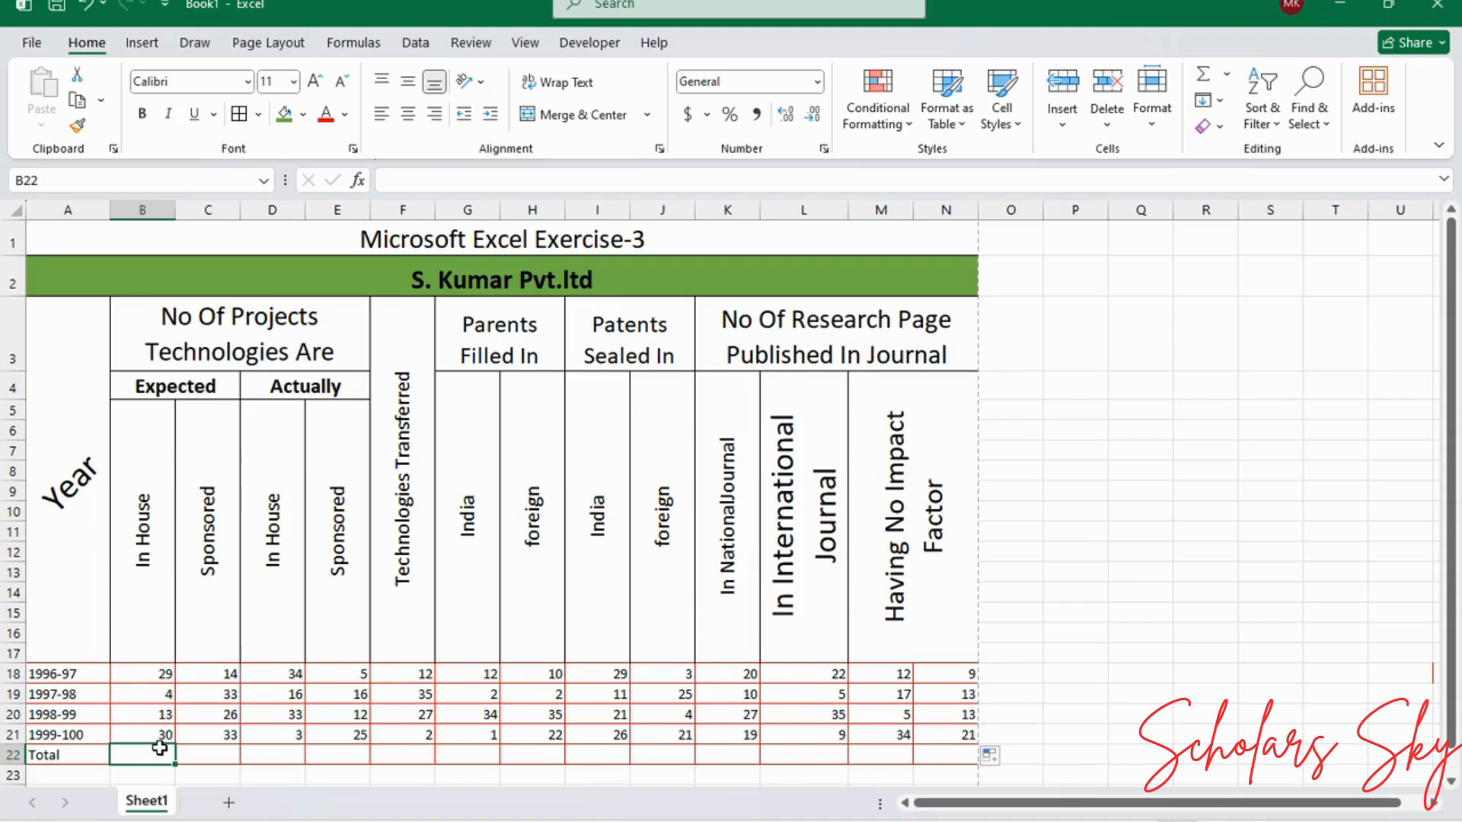
{"action": "type", "text": "="}
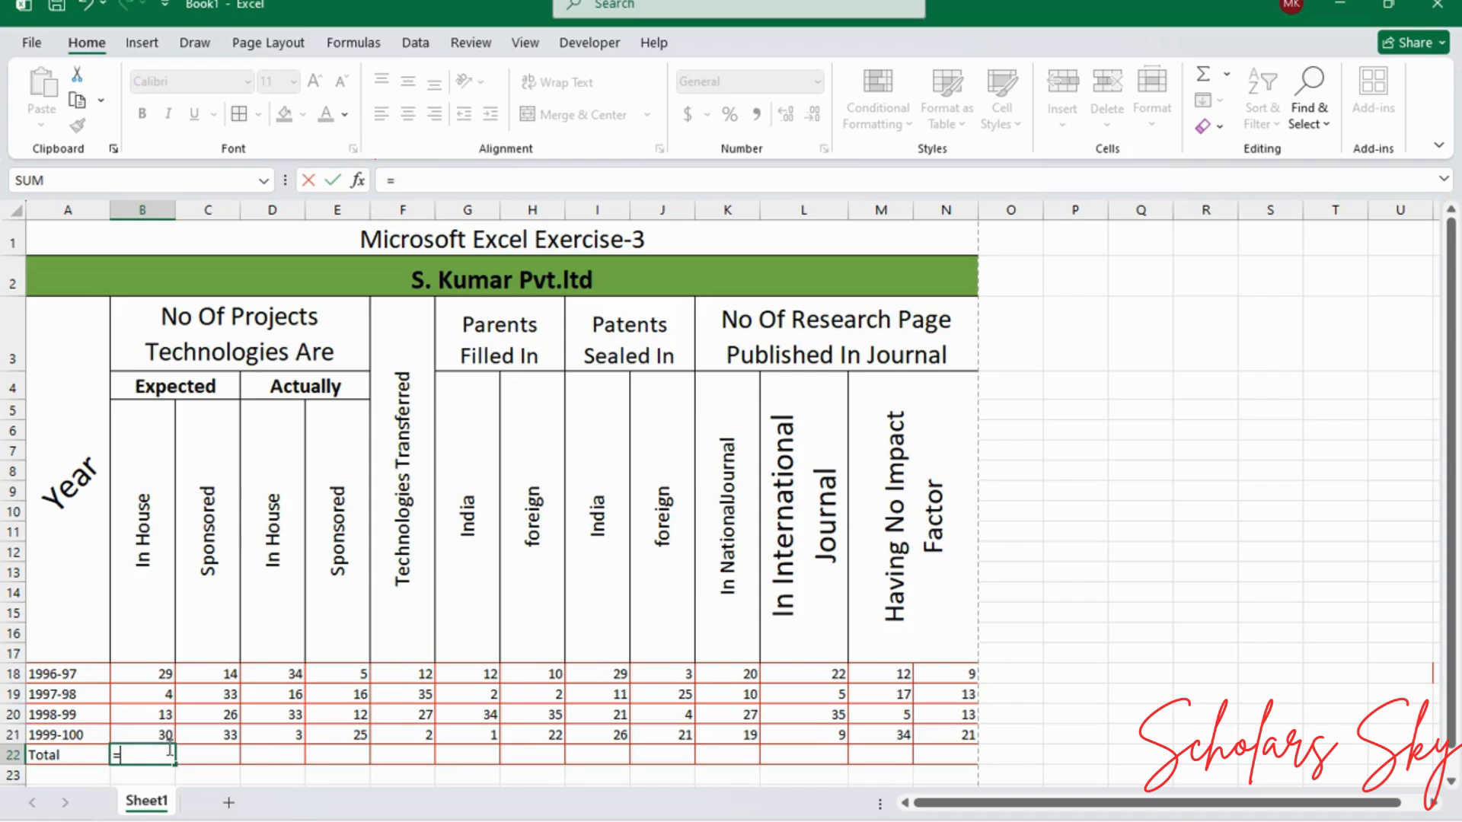
{"action": "key", "text": "Escape"}
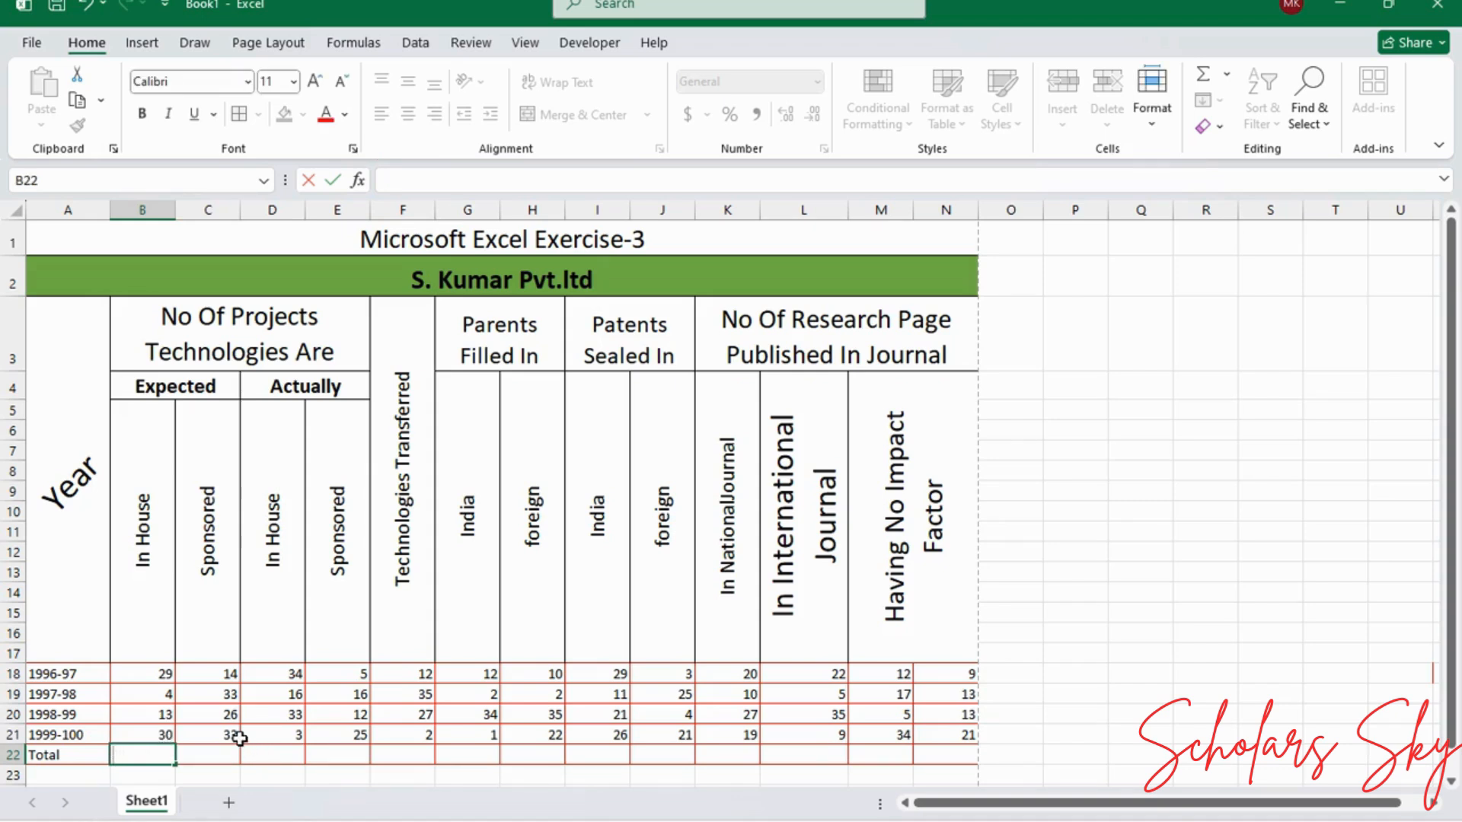
{"action": "key", "text": "Escape"}
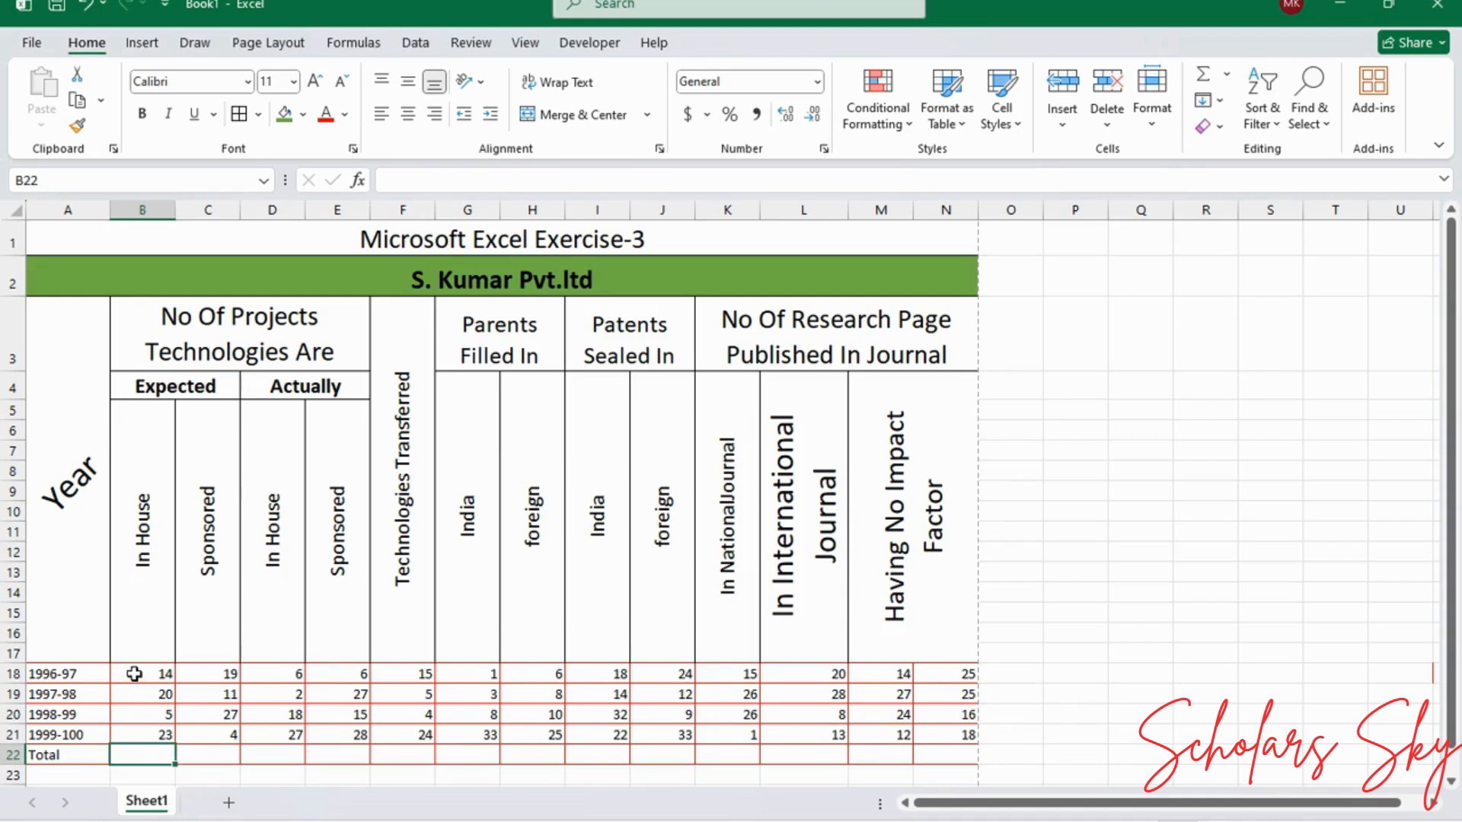
Step: Copy B18:N21 and paste it back over itself as values only to replace the random-number formulas
{"action": "left_click_drag", "start_coordinate": [132, 677], "coordinate": [943, 738]}
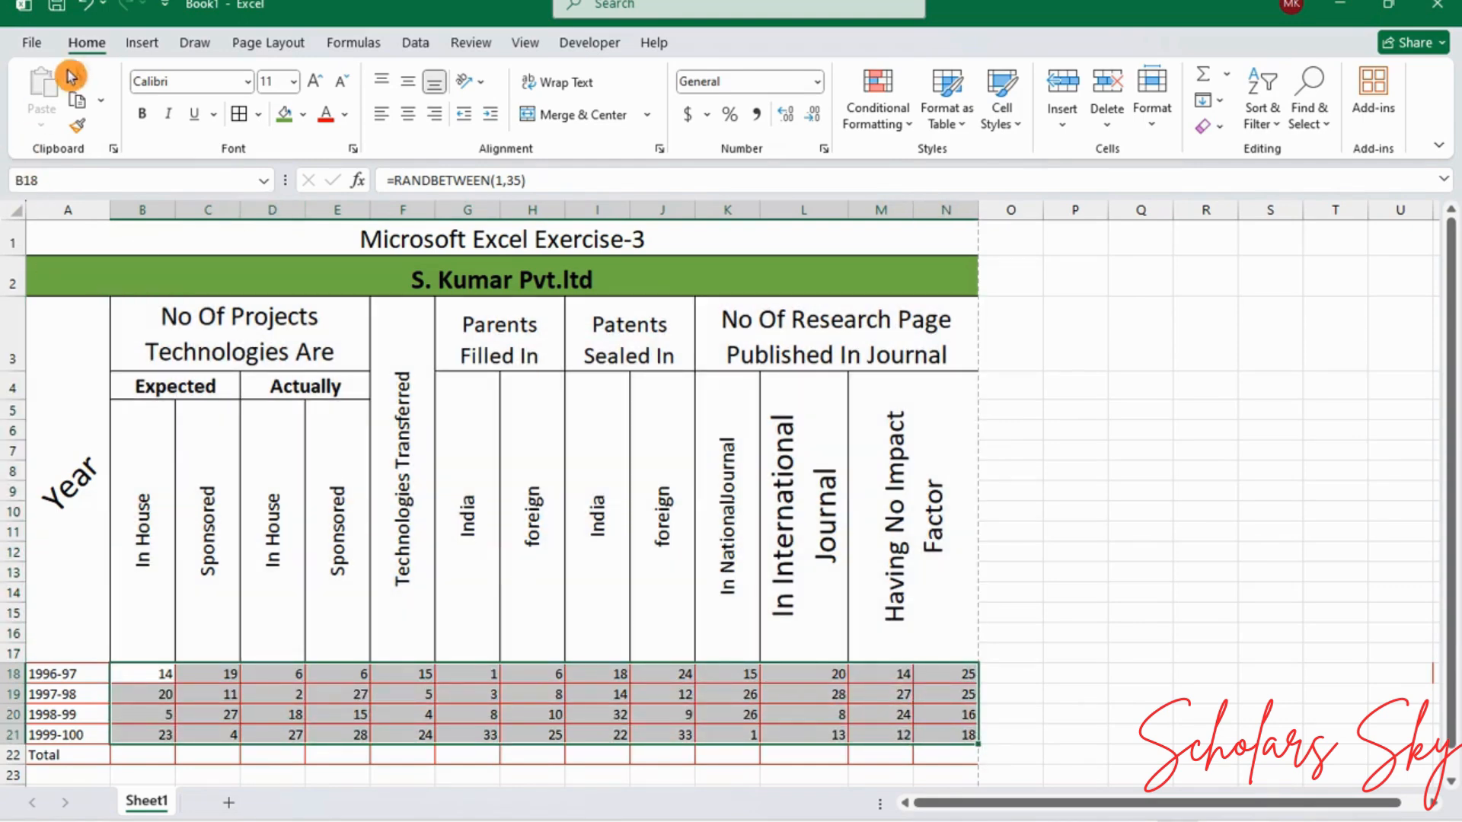
{"action": "left_click", "coordinate": [96, 103]}
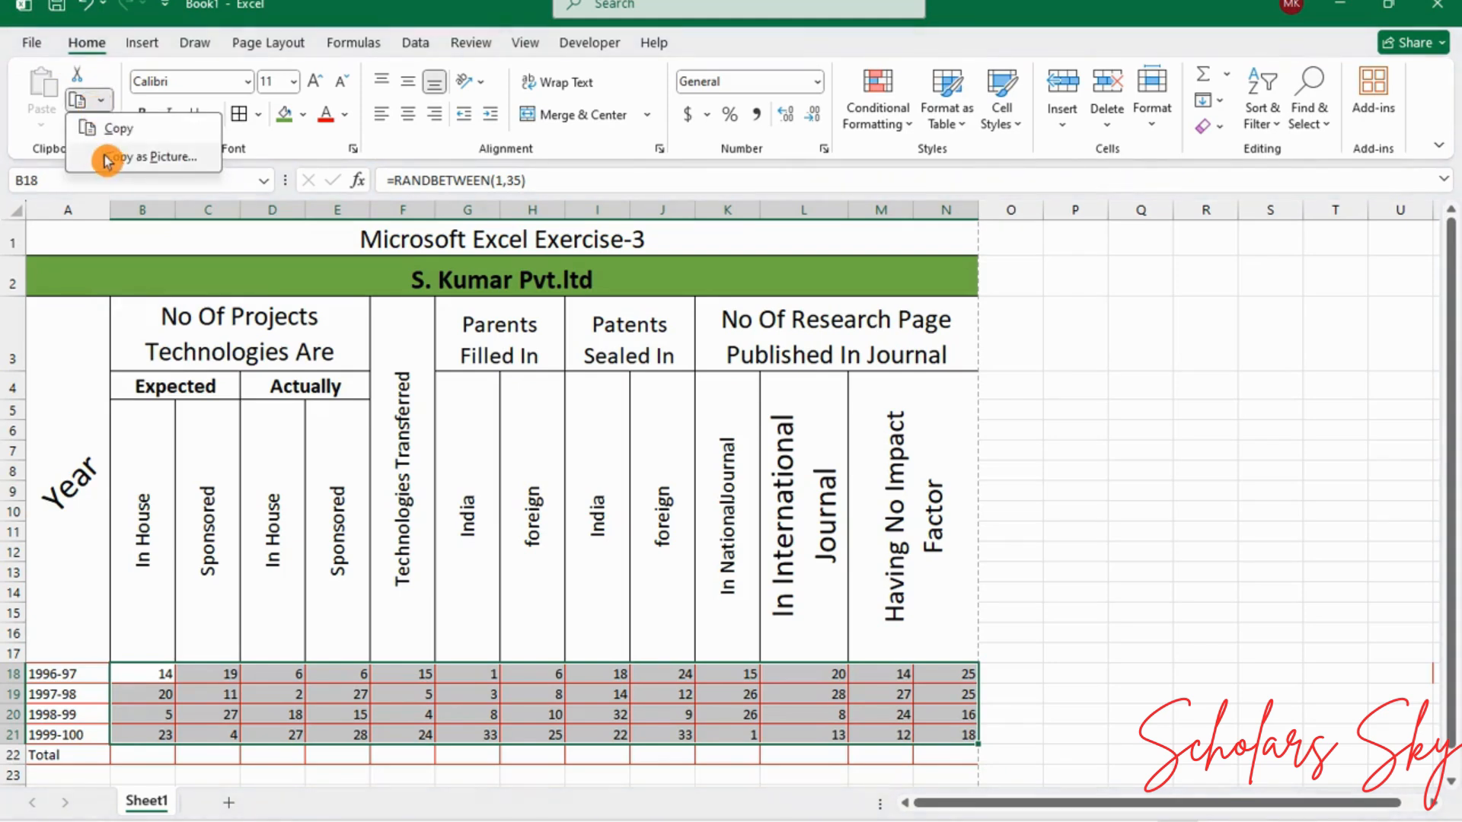
{"action": "left_click", "coordinate": [118, 127]}
{"action": "left_click", "coordinate": [42, 118]}
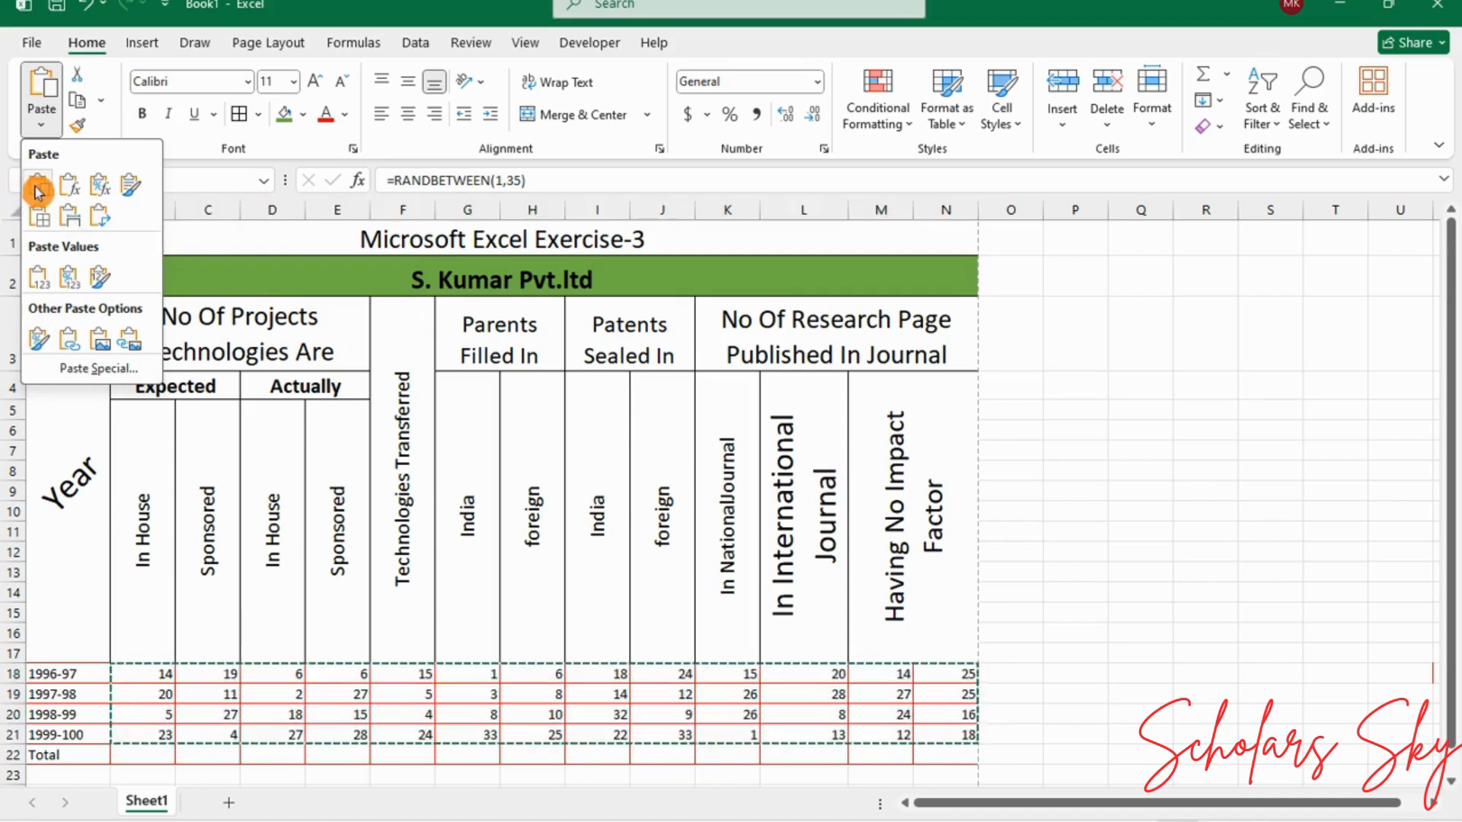
{"action": "left_click", "coordinate": [41, 275]}
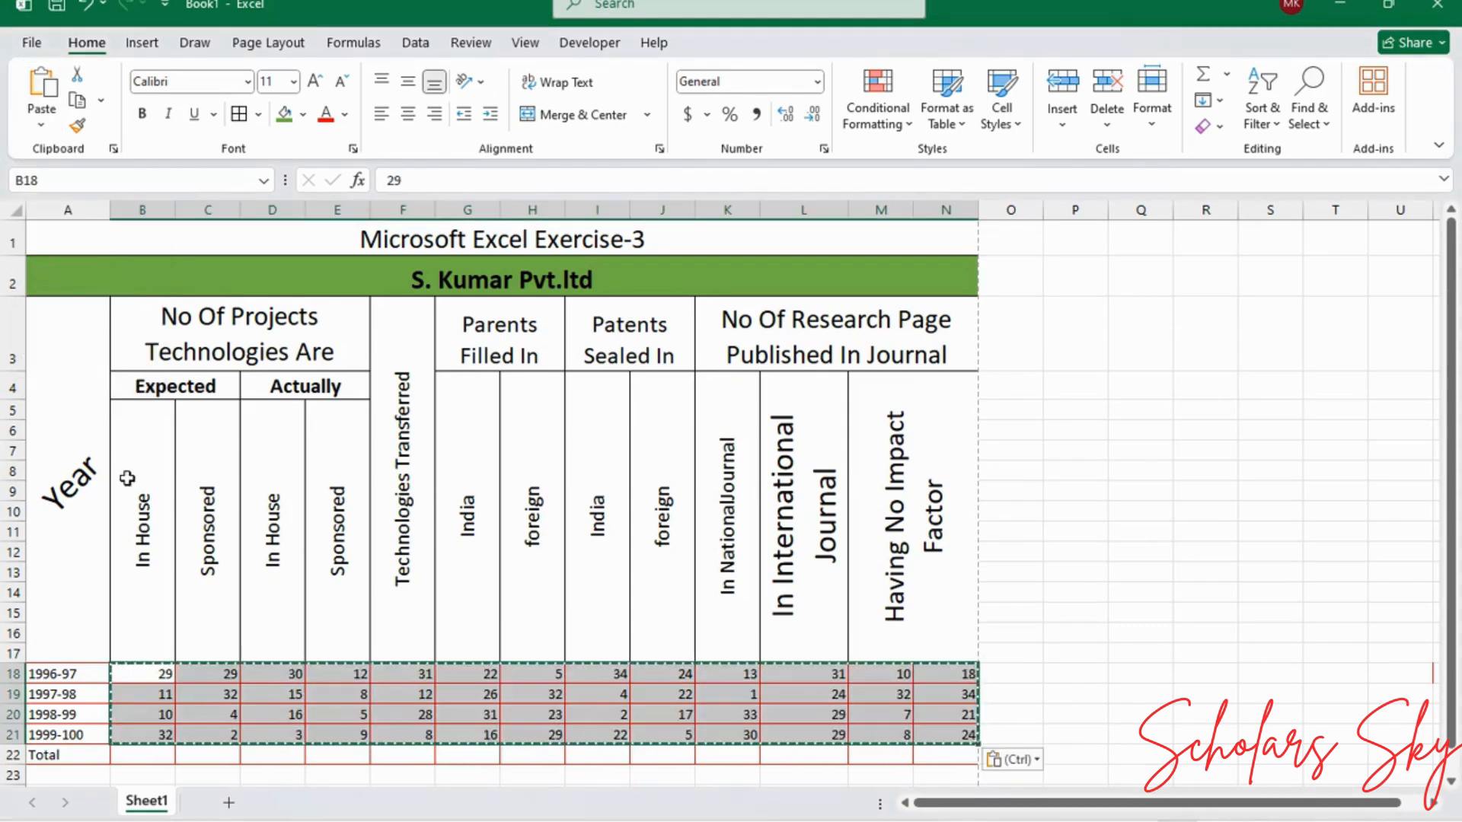
Step: Insert an AutoSum of B18:B21 in the Total row cell B22
{"action": "left_click", "coordinate": [146, 754]}
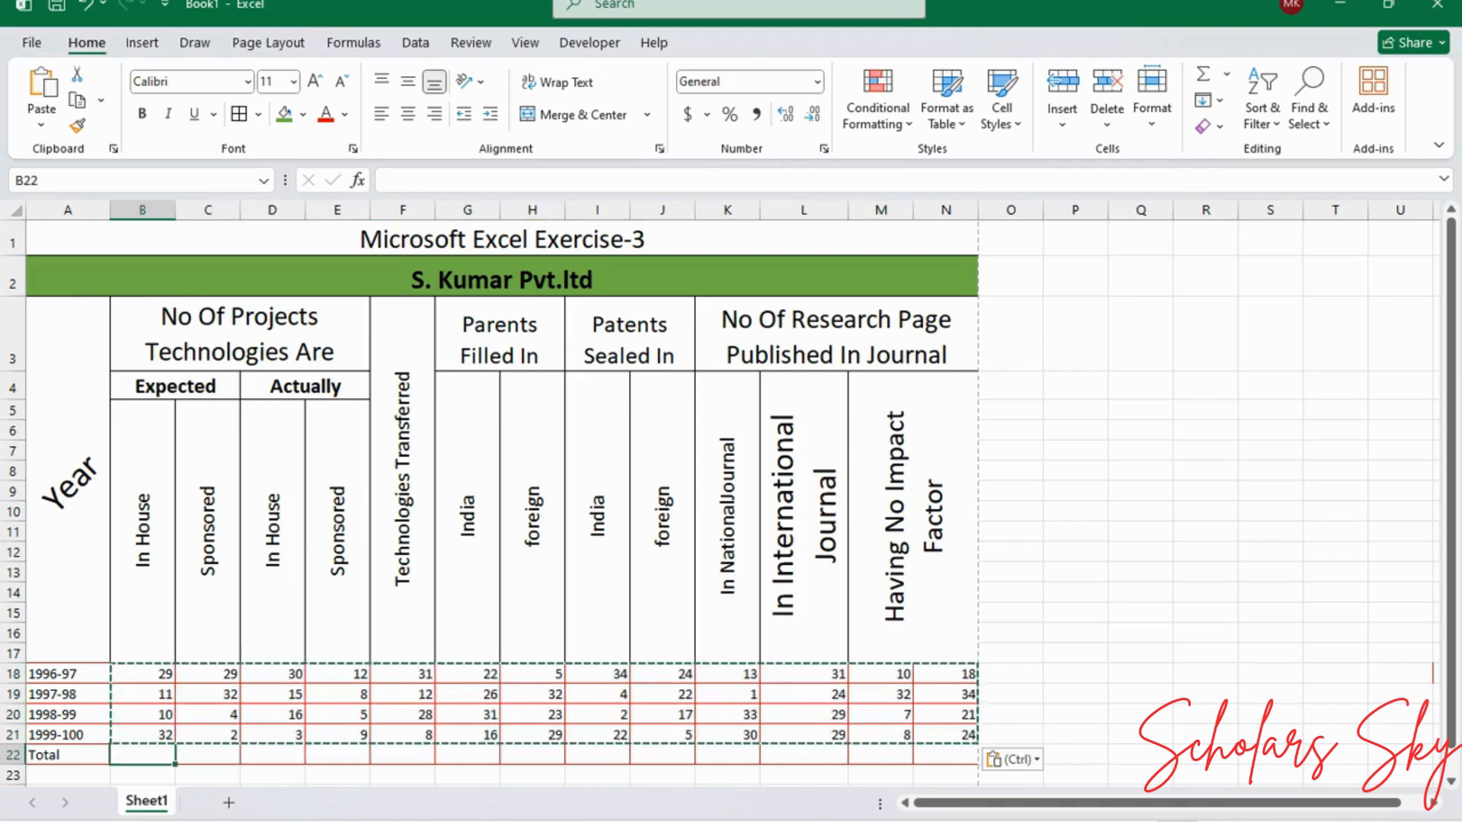
{"action": "left_click", "coordinate": [1225, 76]}
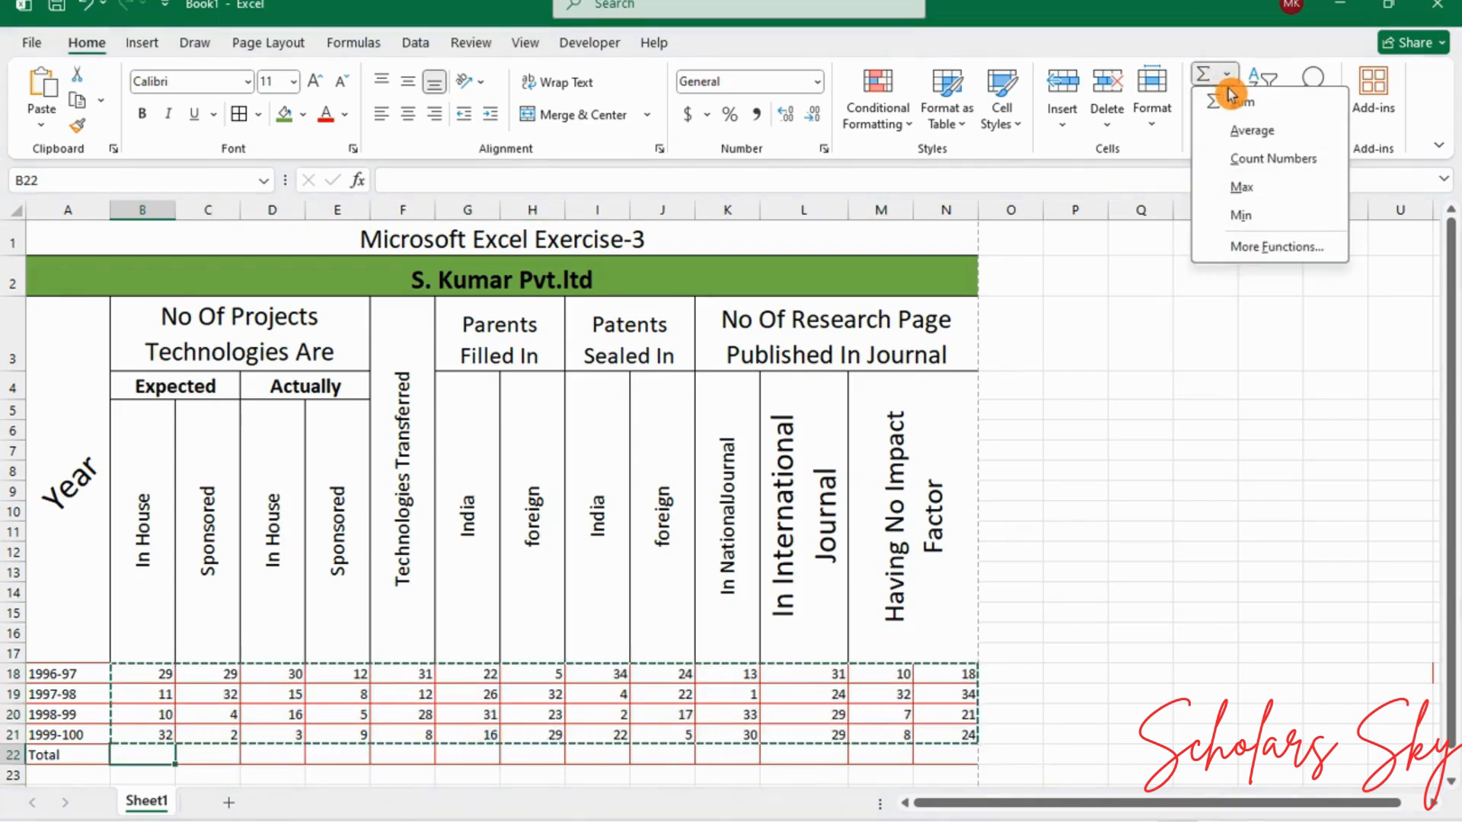
{"action": "left_click", "coordinate": [1231, 96]}
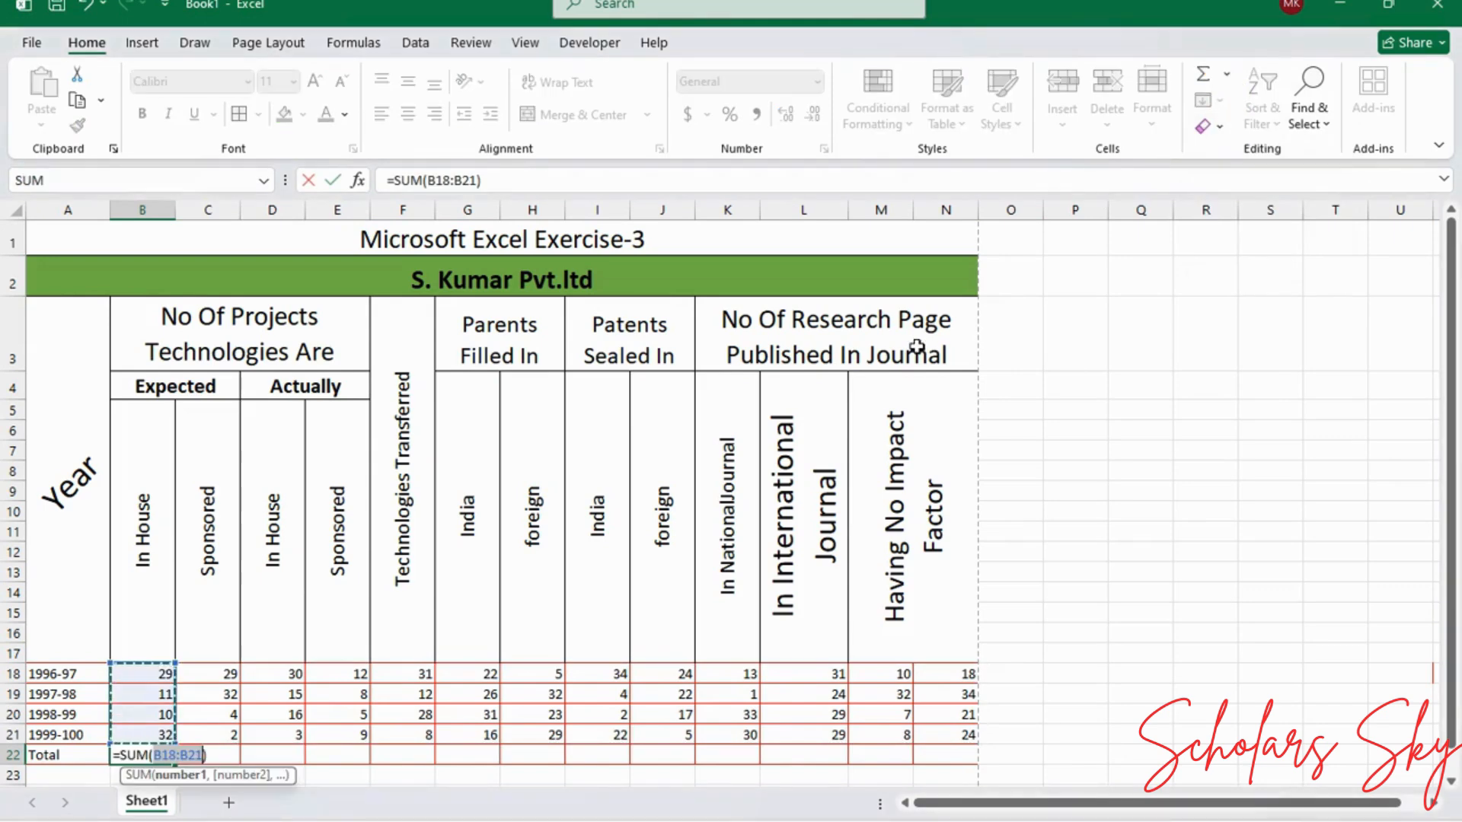
{"action": "key", "text": "Return"}
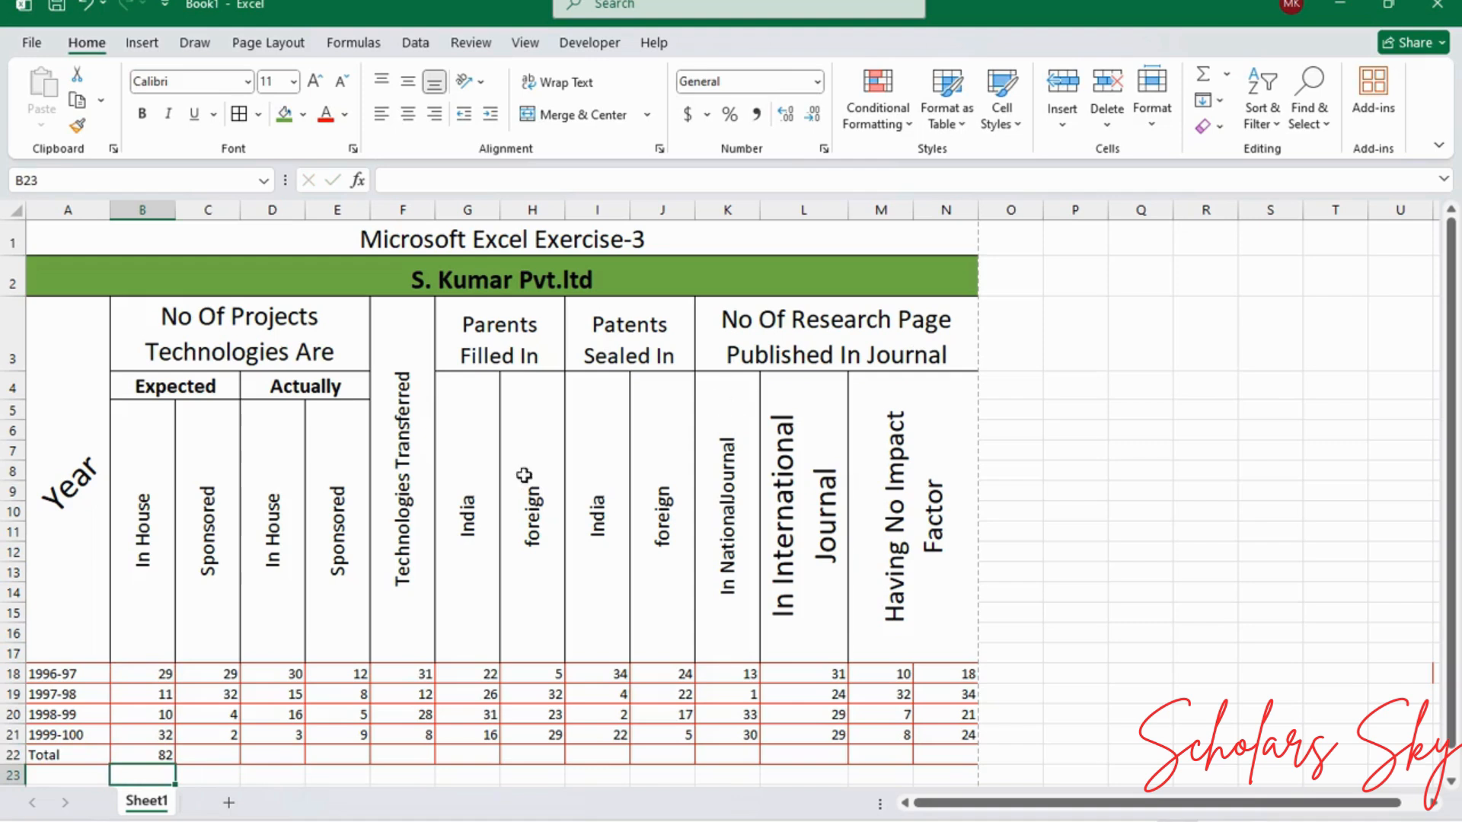
Step: Fill the SUM formula from B22 across the Total row to N22
{"action": "left_click", "coordinate": [169, 755]}
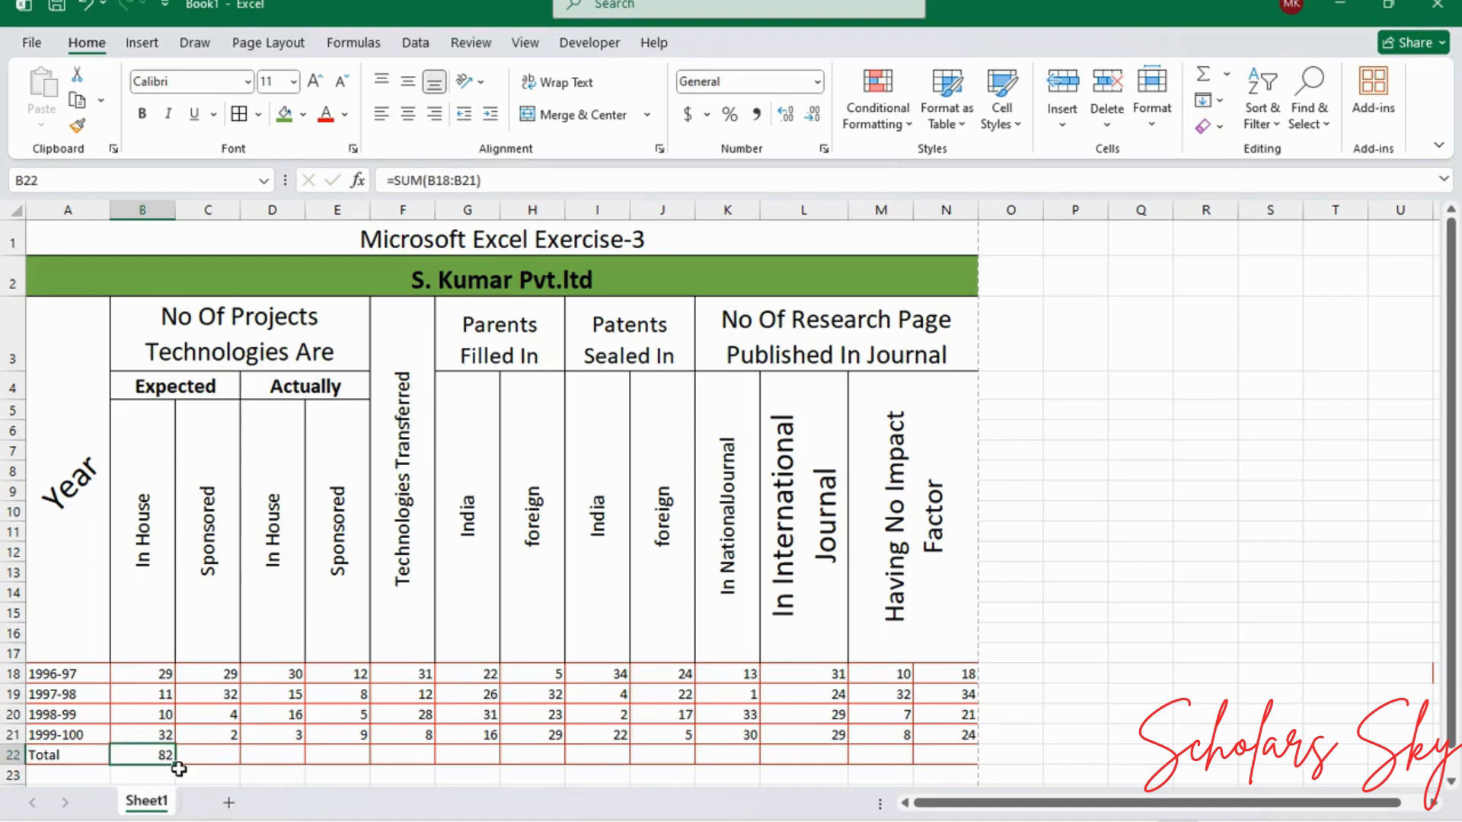
{"action": "left_click_drag", "start_coordinate": [179, 767], "coordinate": [982, 737]}
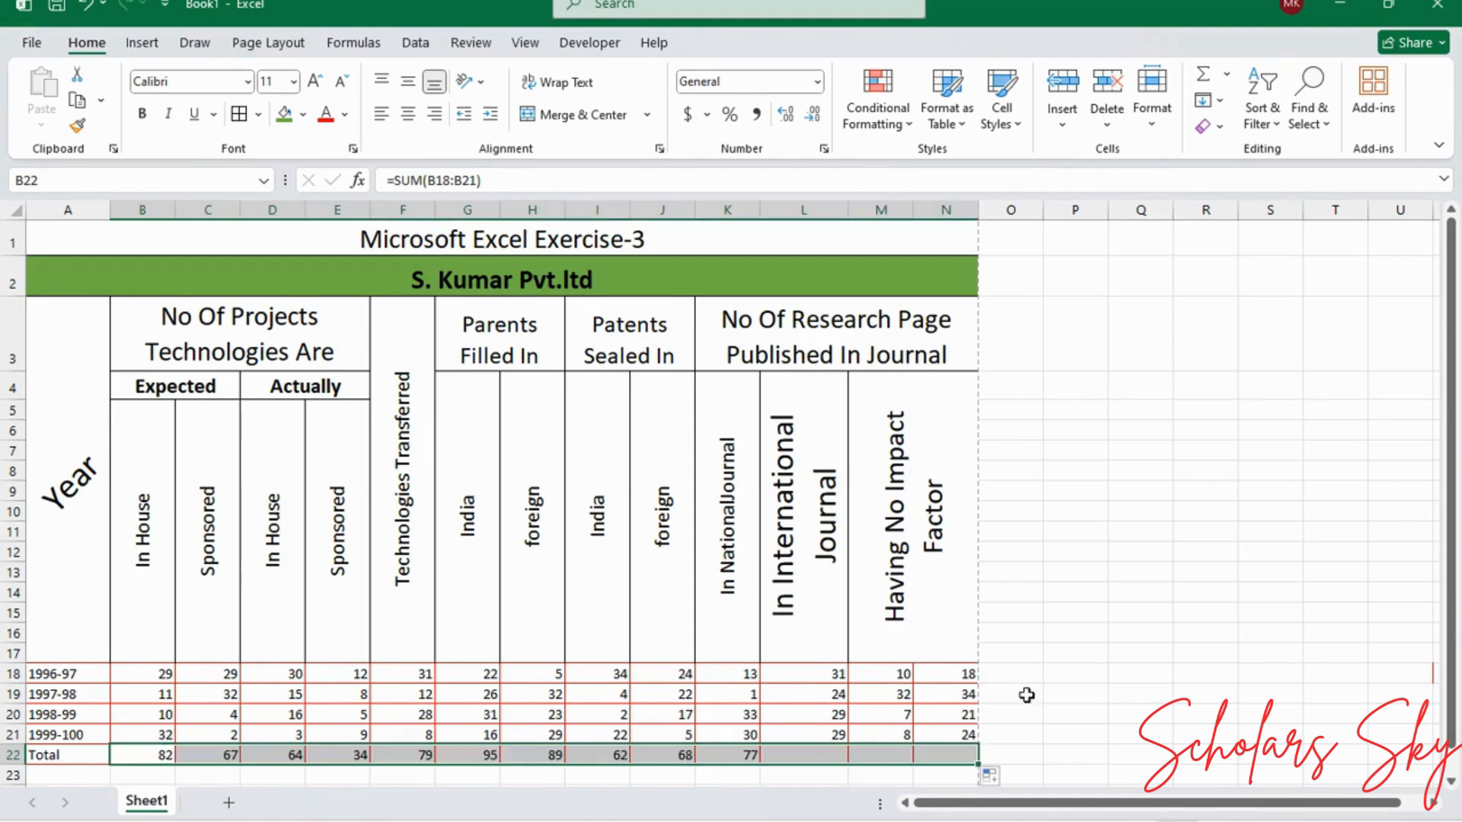
{"action": "left_click", "coordinate": [1047, 656]}
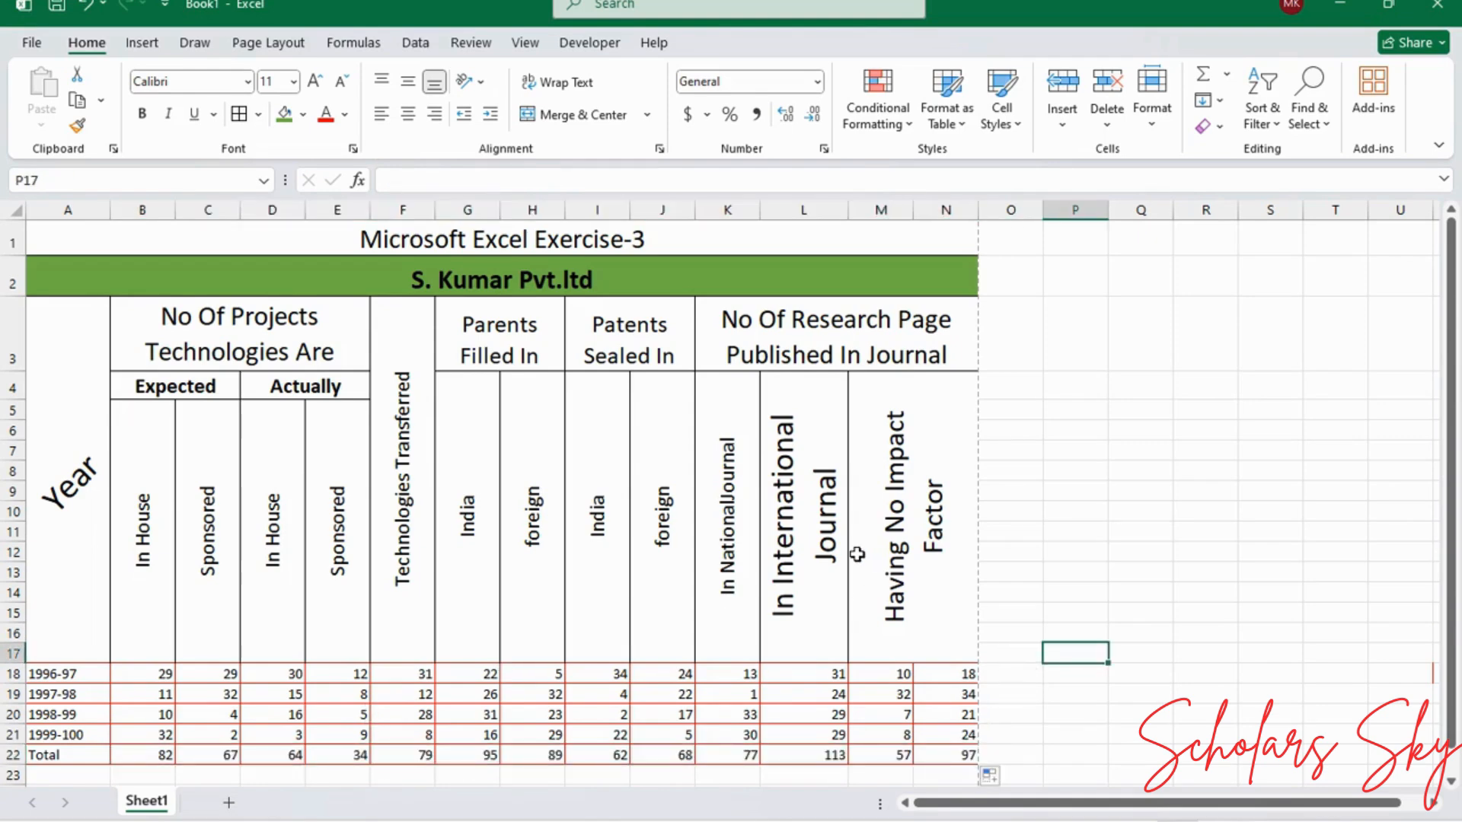
Step: Review the completed table on the sheet and open its print preview
{"action": "scroll", "coordinate": [857, 554], "scroll_direction": "down", "scroll_amount": 1}
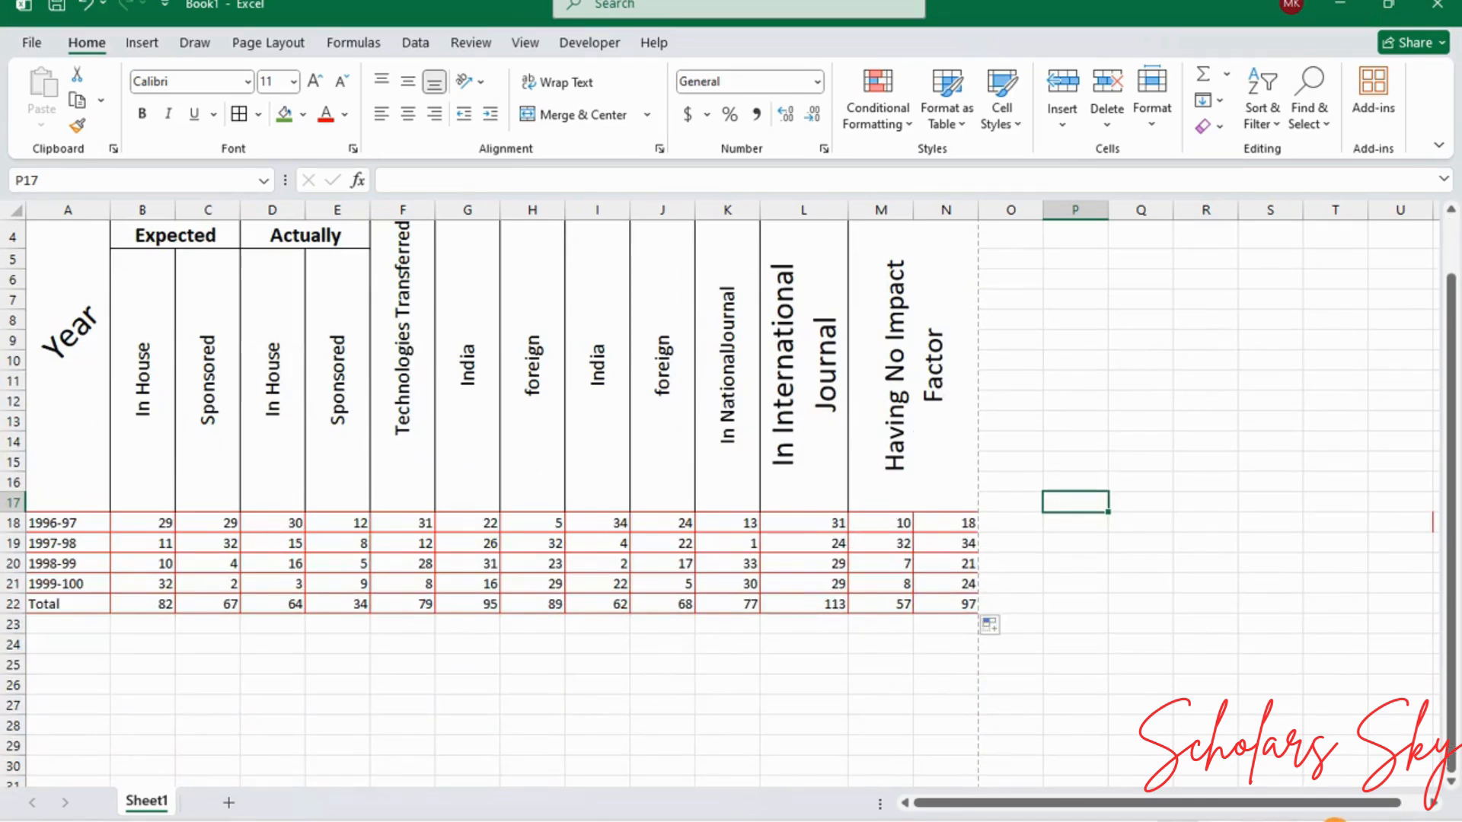
{"action": "left_click", "coordinate": [1337, 818]}
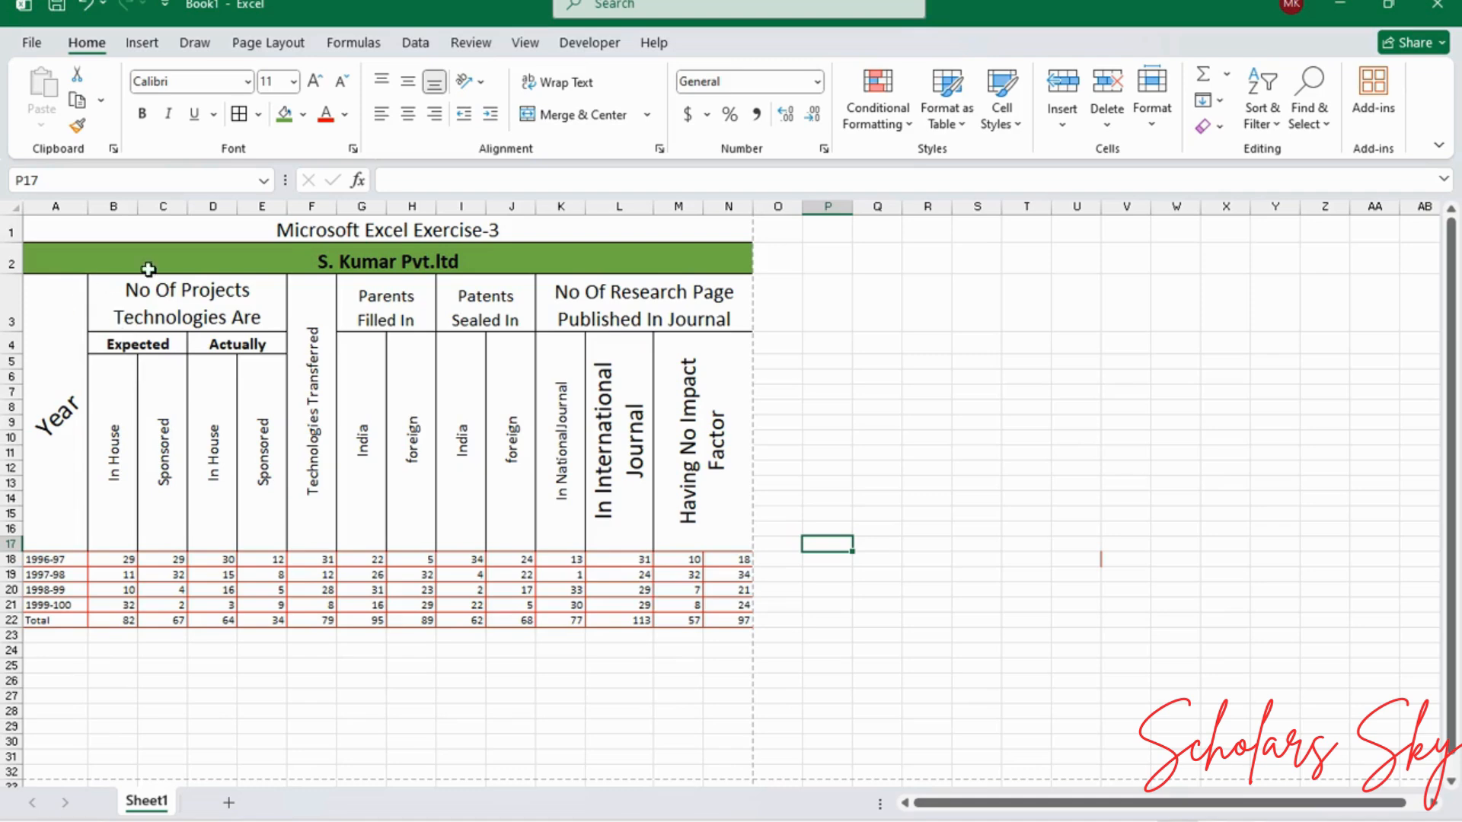
{"action": "scroll", "coordinate": [148, 270], "scroll_direction": "down", "scroll_amount": 1}
{"action": "scroll", "coordinate": [320, 402], "scroll_direction": "up", "scroll_amount": 1}
{"action": "key", "text": "ctrl+p"}
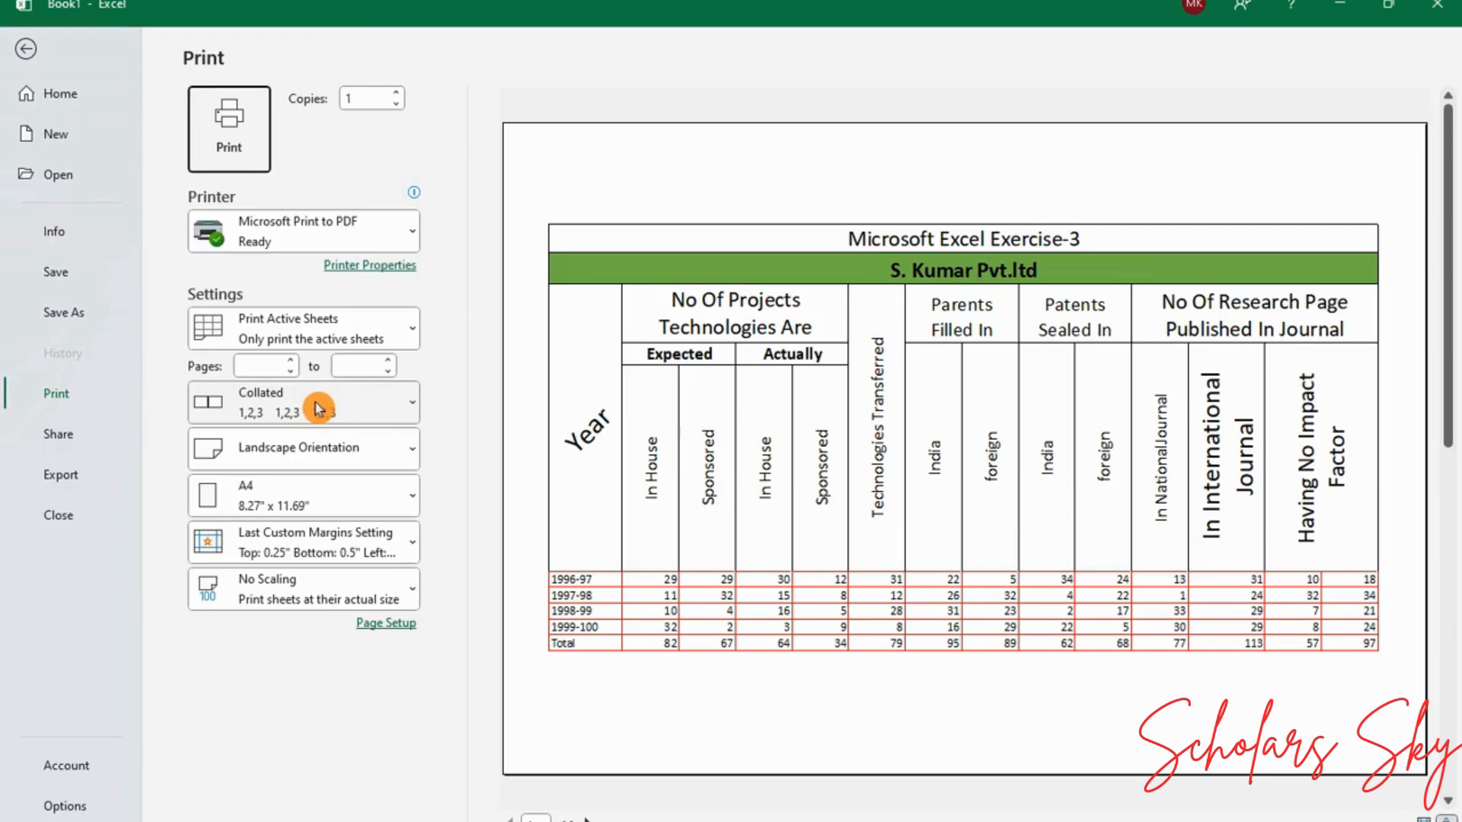